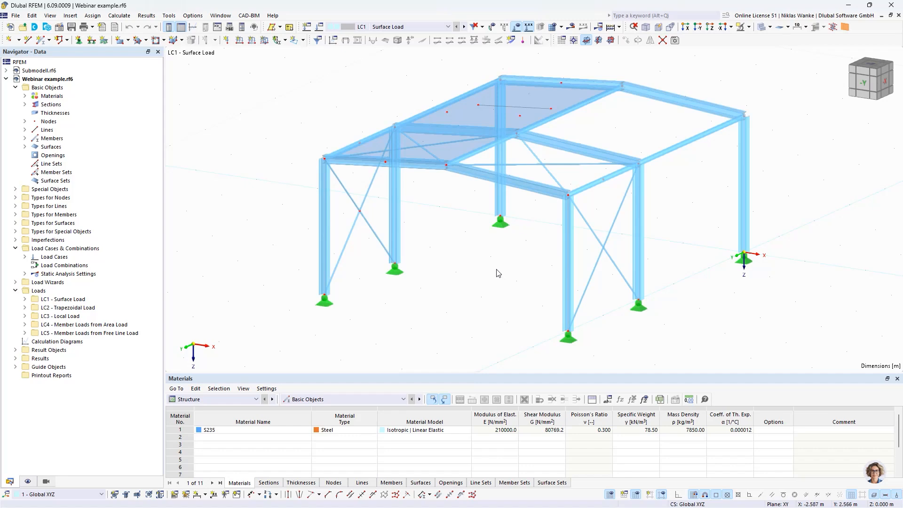
# Step: Display the automatically generated dimensions to inspect the frame's height, width and length, and hide them again
pyautogui.click(28, 481)
pyautogui.scroll(-7, 94, 379)
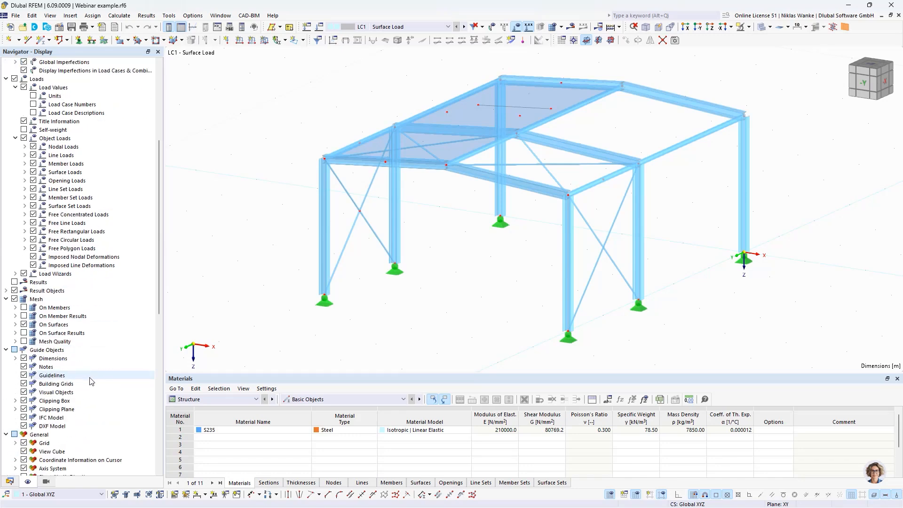
pyautogui.click(16, 359)
pyautogui.click(33, 375)
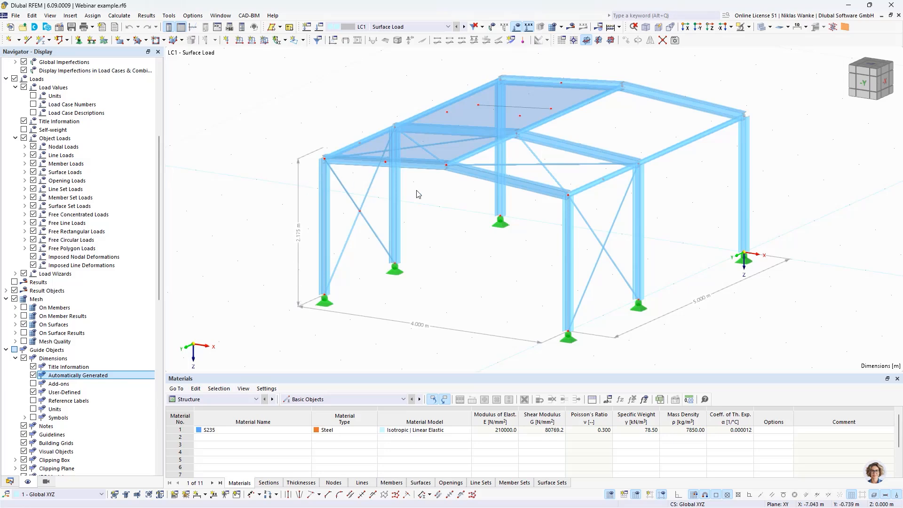
pyautogui.scroll(2, 418, 193)
pyautogui.moveTo(444, 206); pyautogui.dragTo(480, 187, button='middle')
pyautogui.scroll(1, 345, 125)
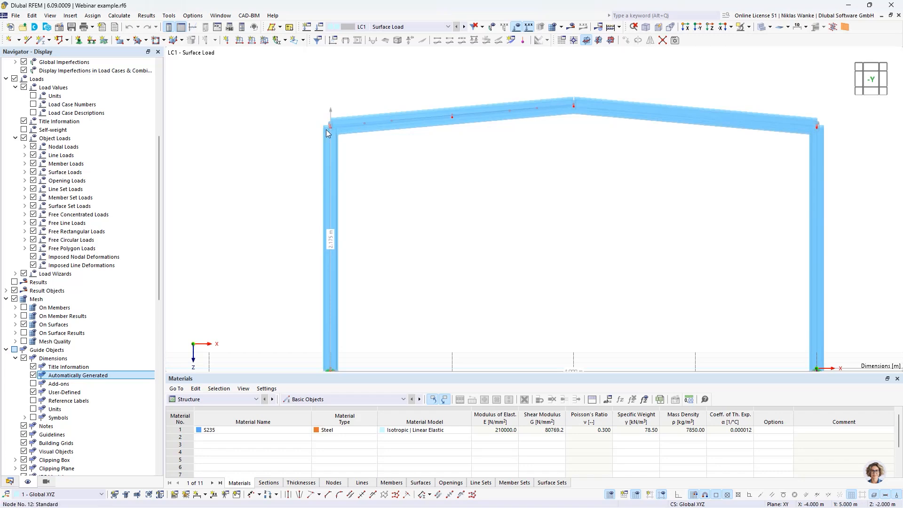
pyautogui.scroll(-4, 396, 207)
pyautogui.moveTo(440, 203); pyautogui.dragTo(380, 256, button='middle')
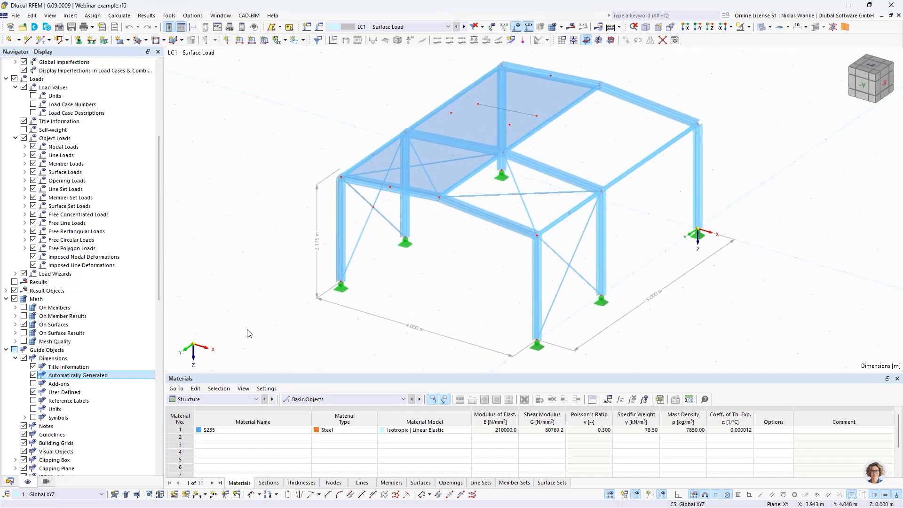
pyautogui.click(34, 375)
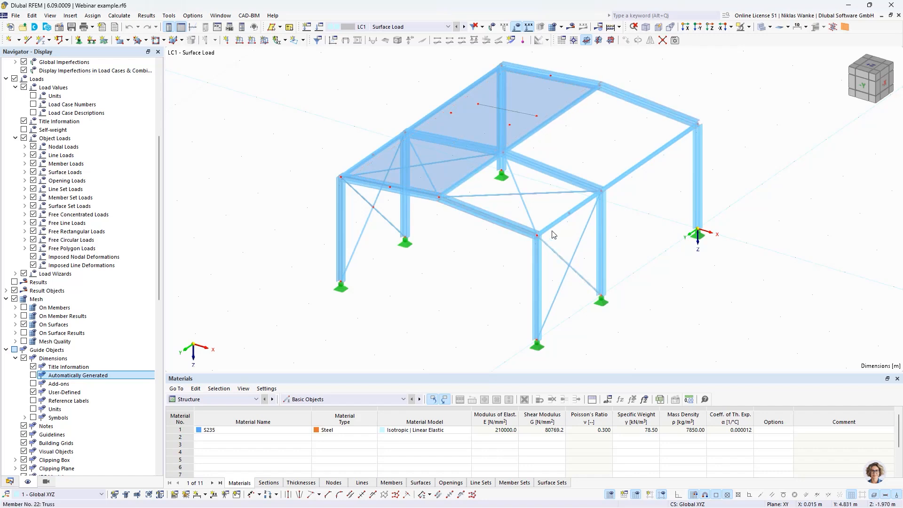
# Step: Start a new surface defined by selected boundary lines and set its stiffness type to Load Transfer
pyautogui.keyDown('ctrl'); pyautogui.moveTo(582, 145); pyautogui.dragTo(548, 162, button='middle'); pyautogui.keyUp('ctrl')
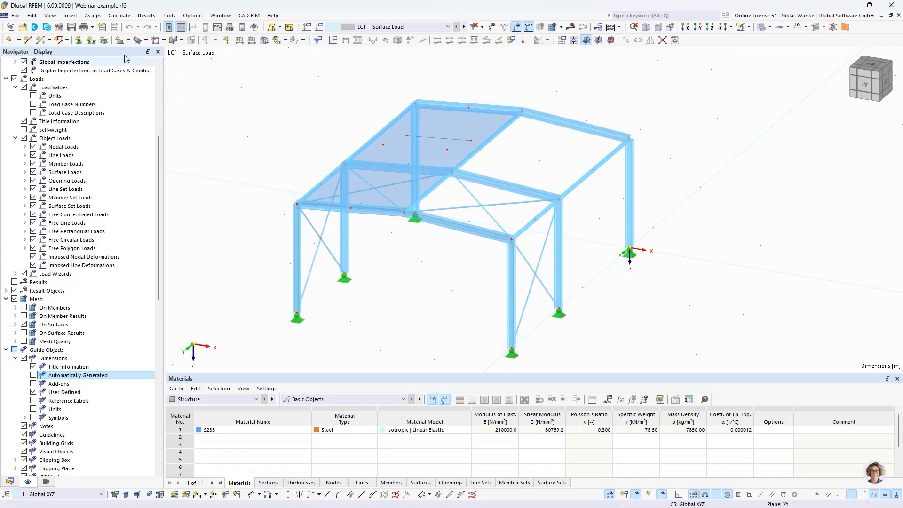
pyautogui.click(128, 40)
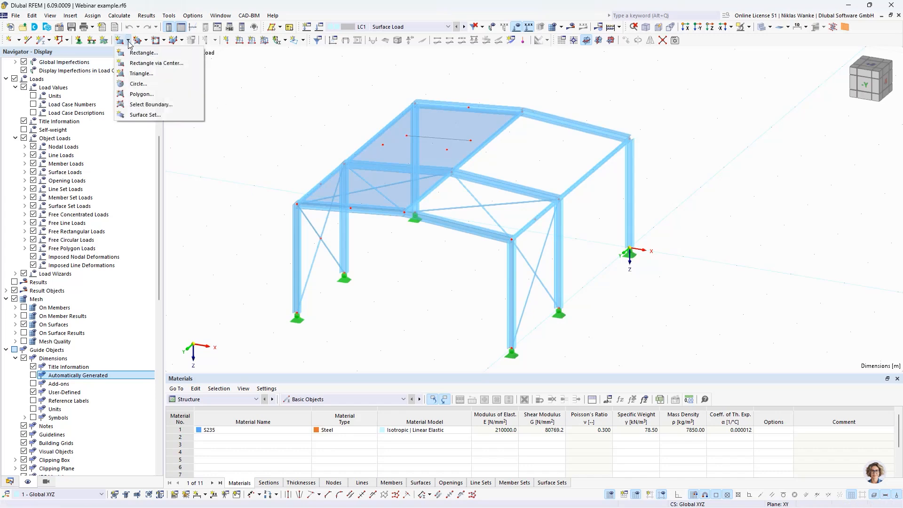
pyautogui.click(151, 104)
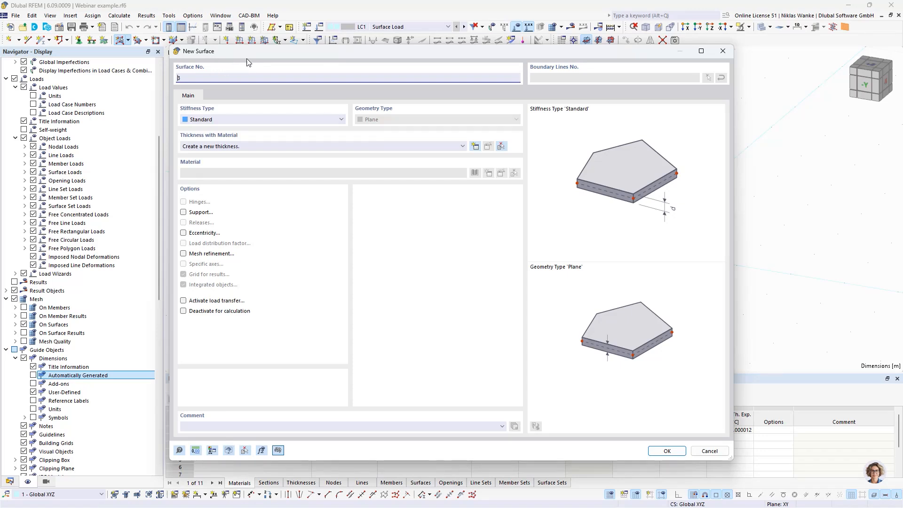
pyautogui.click(304, 120)
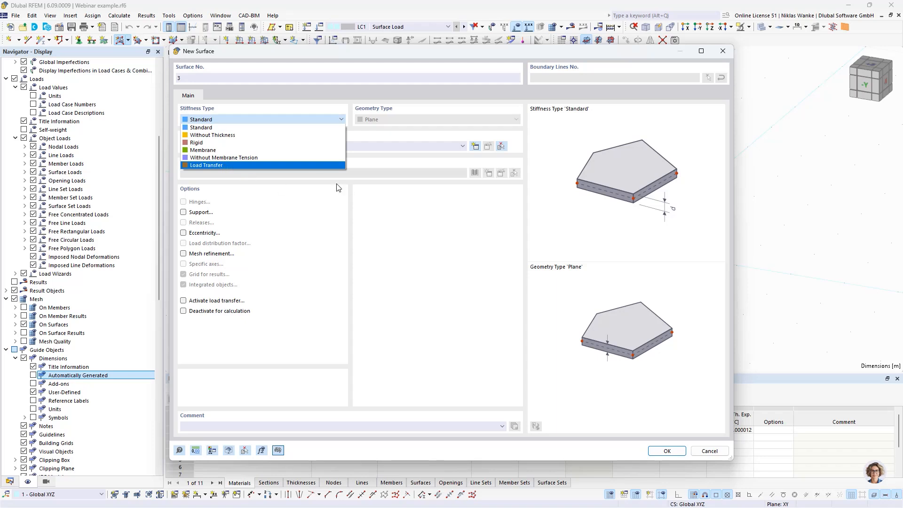
pyautogui.click(207, 128)
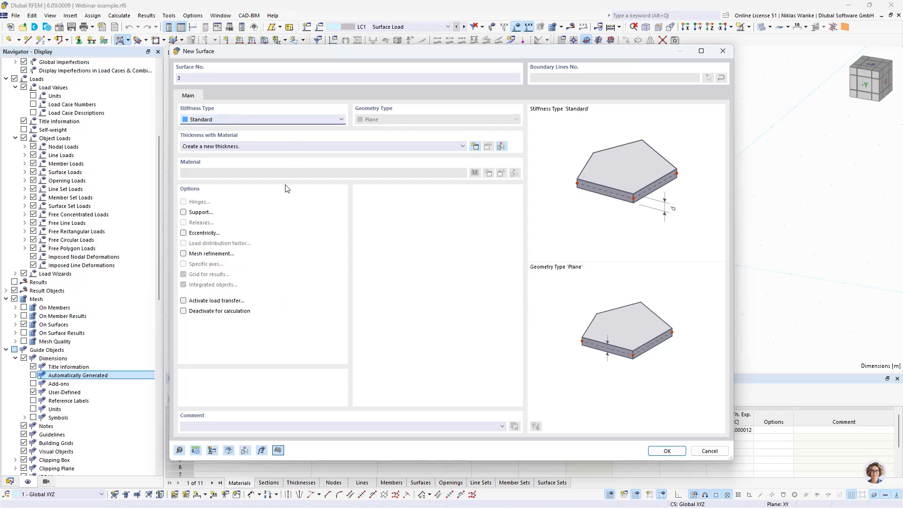
pyautogui.click(274, 123)
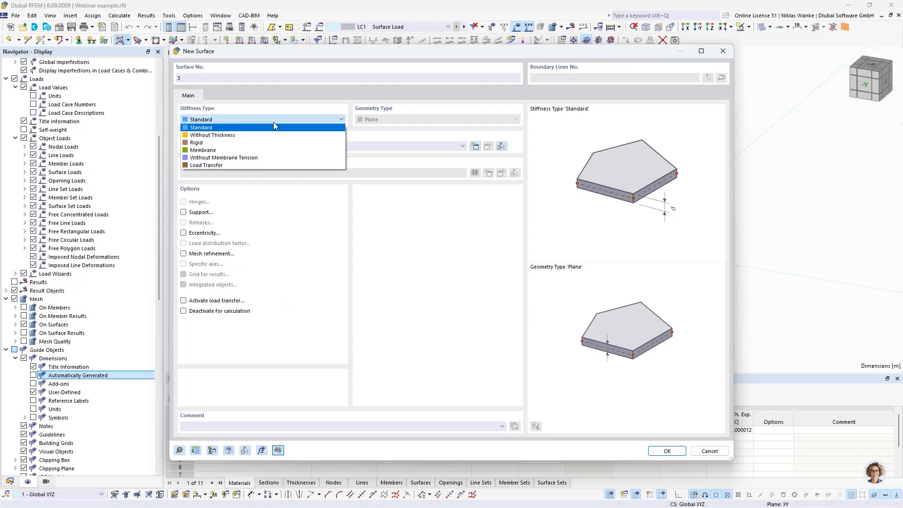
pyautogui.click(205, 165)
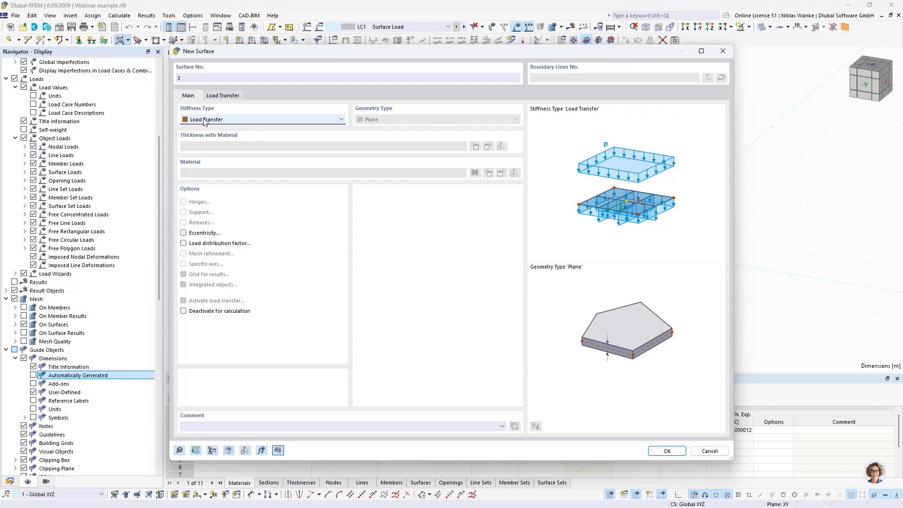
# Step: Set the new surface's load transfer direction to Isotropic | FEA and accept the surface settings
pyautogui.click(222, 96)
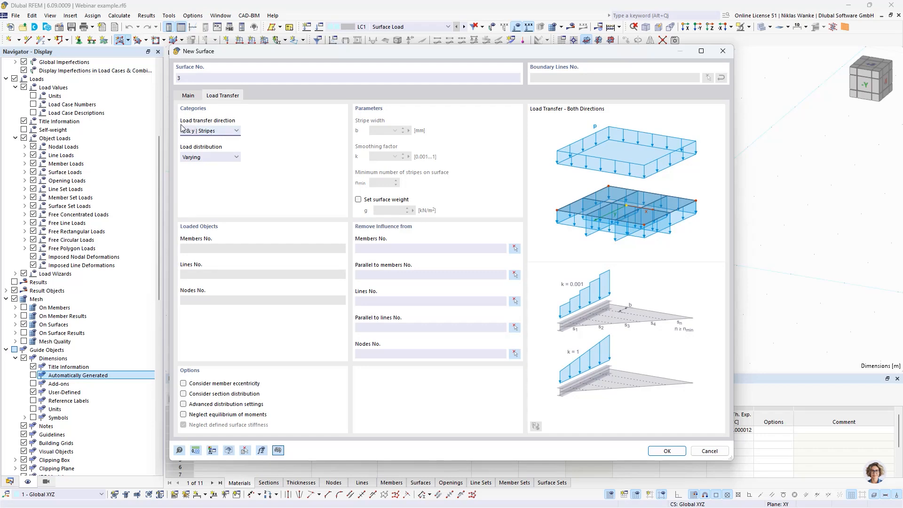
pyautogui.click(235, 131)
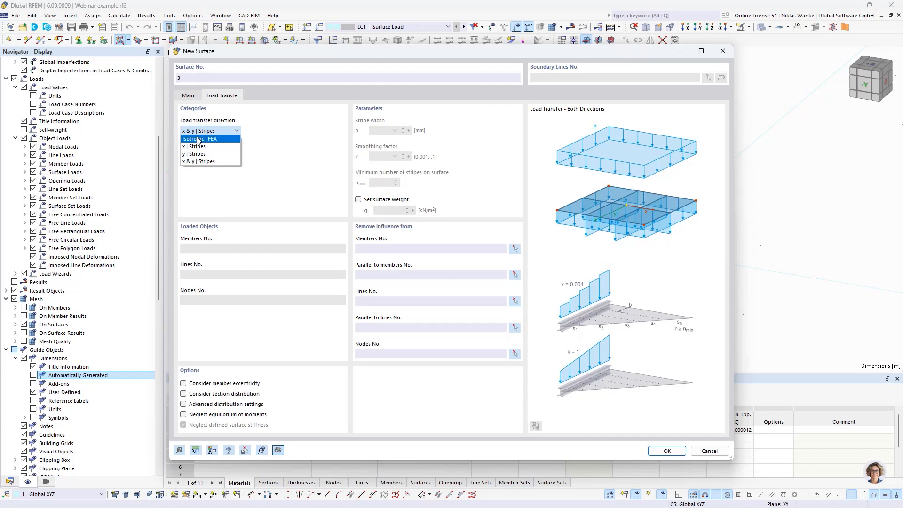
pyautogui.click(226, 139)
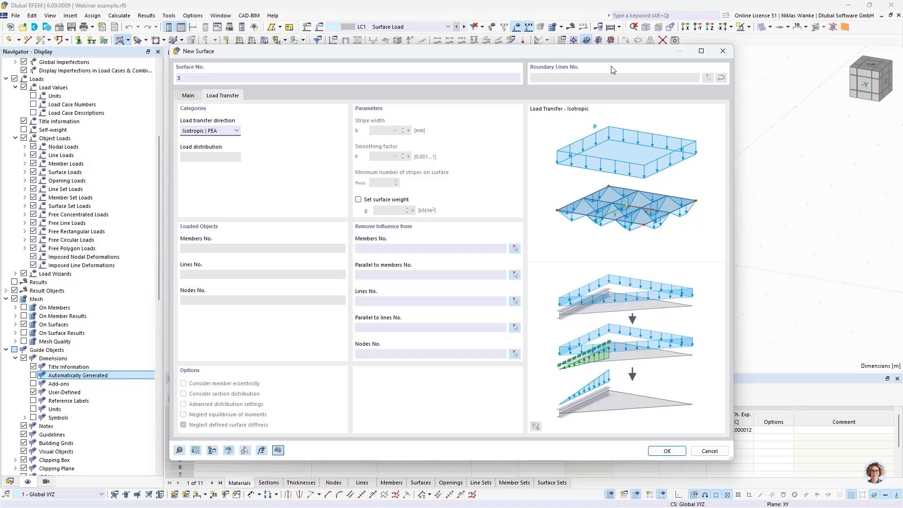
pyautogui.moveTo(614, 55); pyautogui.dragTo(614, 55)
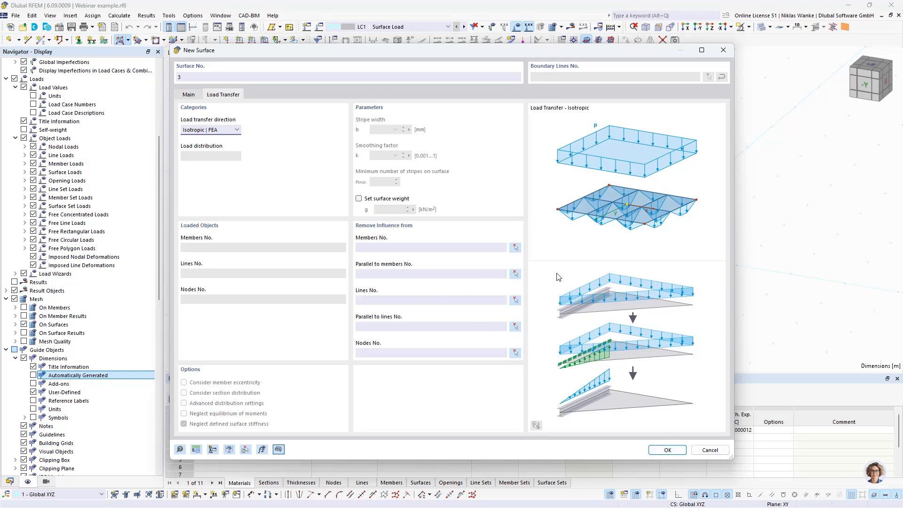
pyautogui.click(667, 450)
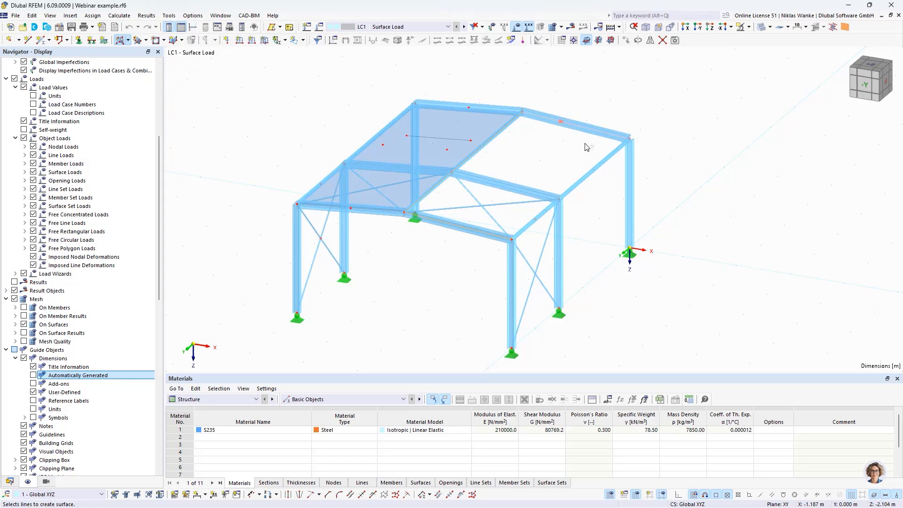
# Step: Create the load transfer surface on the open roof slope by picking its boundary lines
pyautogui.click(538, 217)
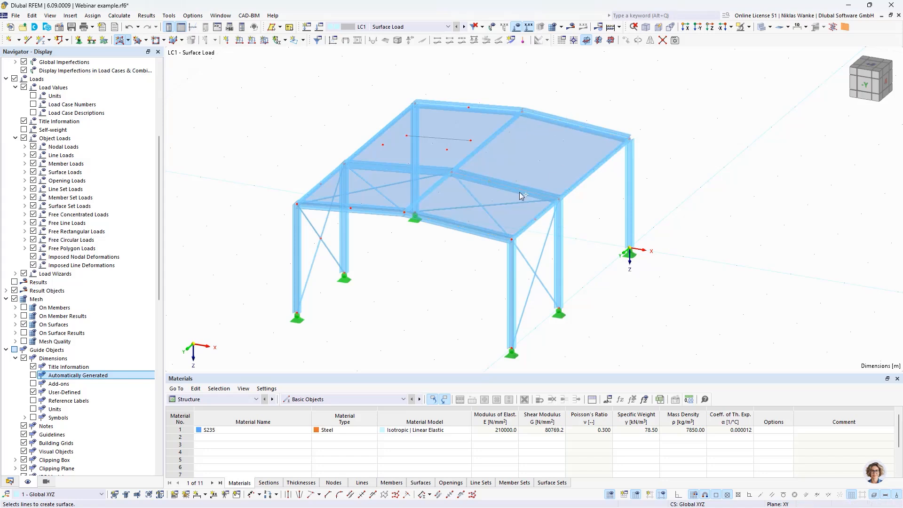
pyautogui.press('Escape')
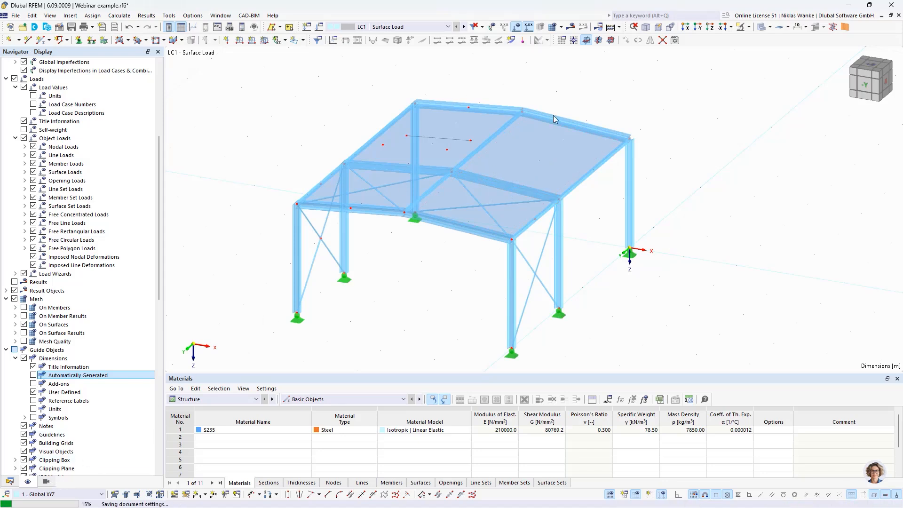
pyautogui.click(537, 146)
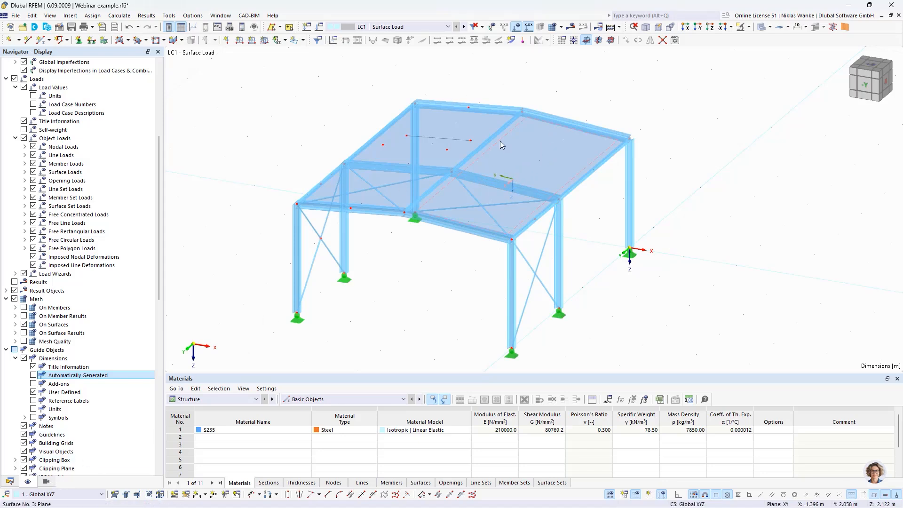
# Step: Define a uniform surface load in LC1 of 1.00 kN/m² acting in global Z on the projected area
pyautogui.moveTo(558, 114); pyautogui.dragTo(544, 148, button='middle')
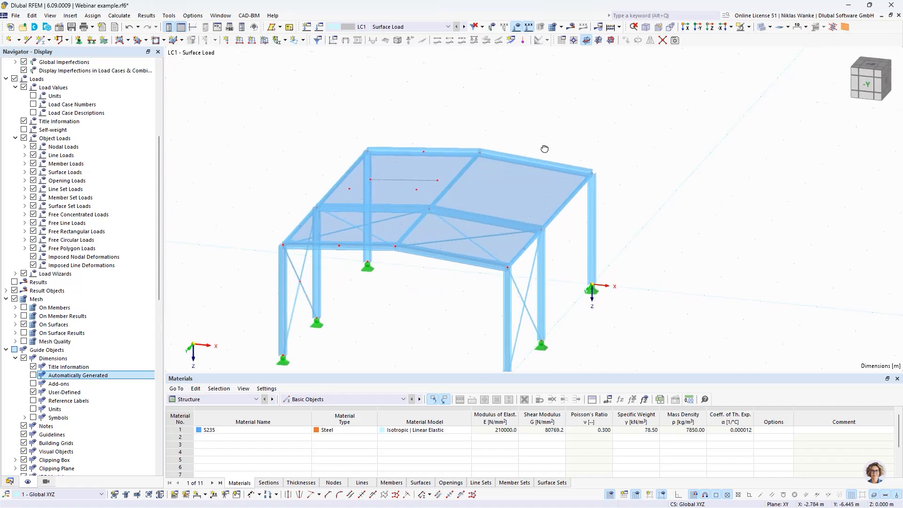
pyautogui.click(264, 41)
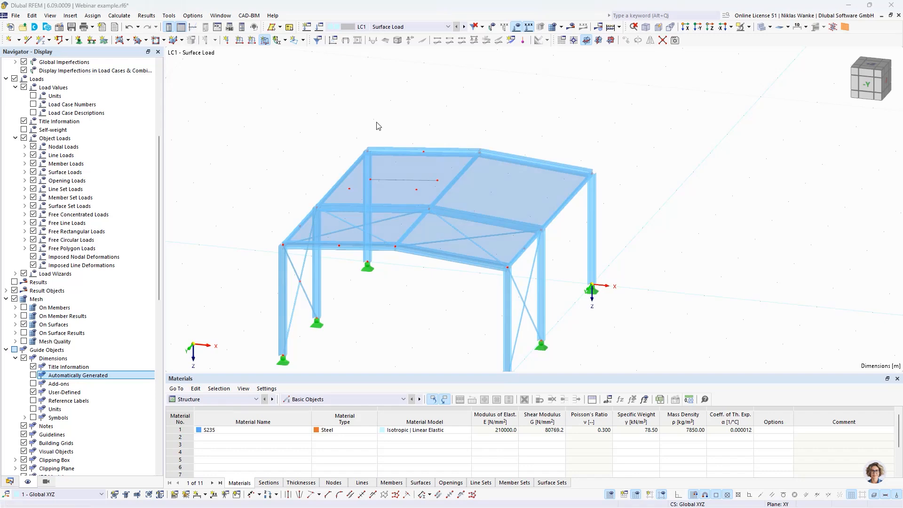
pyautogui.click(361, 154)
pyautogui.moveTo(360, 154); pyautogui.dragTo(388, 153)
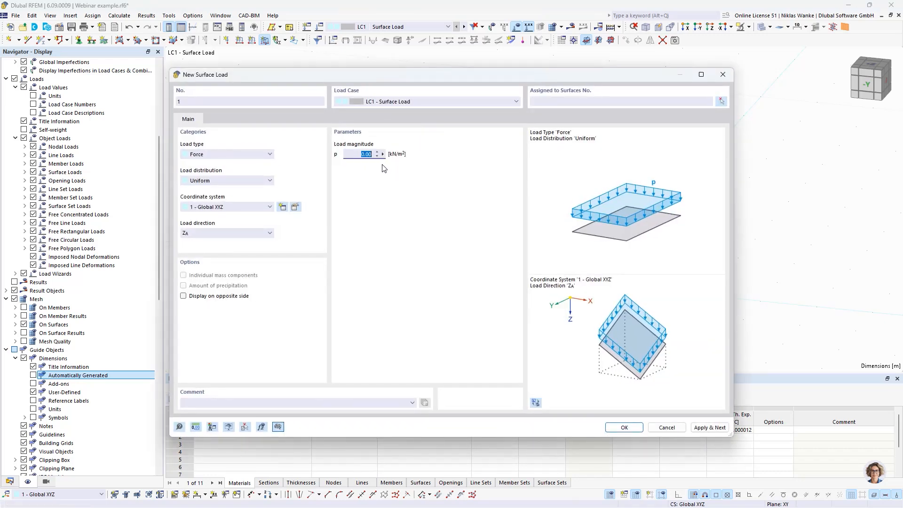
pyautogui.write('1')
pyautogui.click(212, 233)
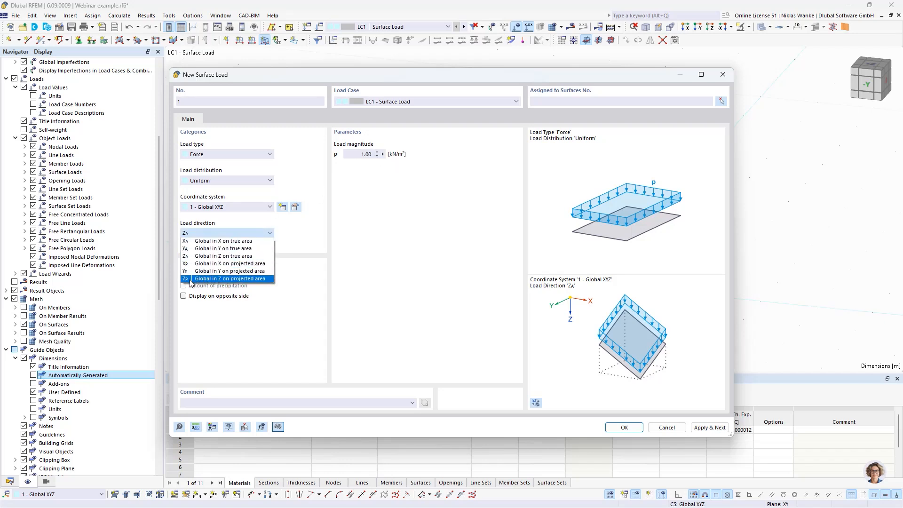
pyautogui.click(231, 279)
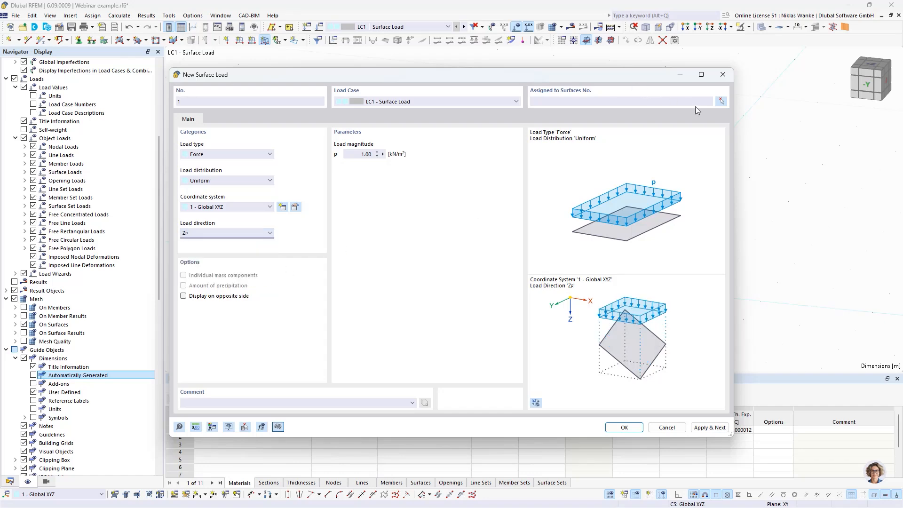
pyautogui.click(626, 427)
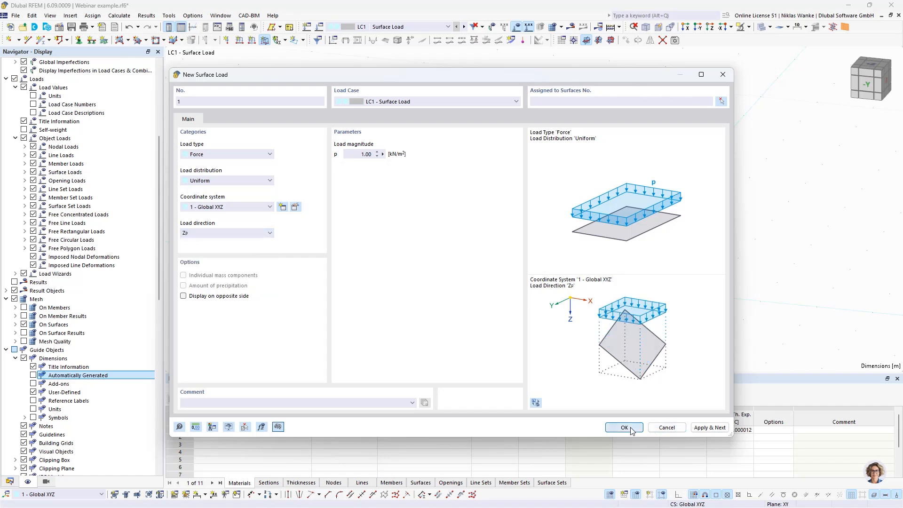
# Step: Assign the surface load to the new load transfer surface, No. 3, and check how it is displayed
pyautogui.click(521, 188)
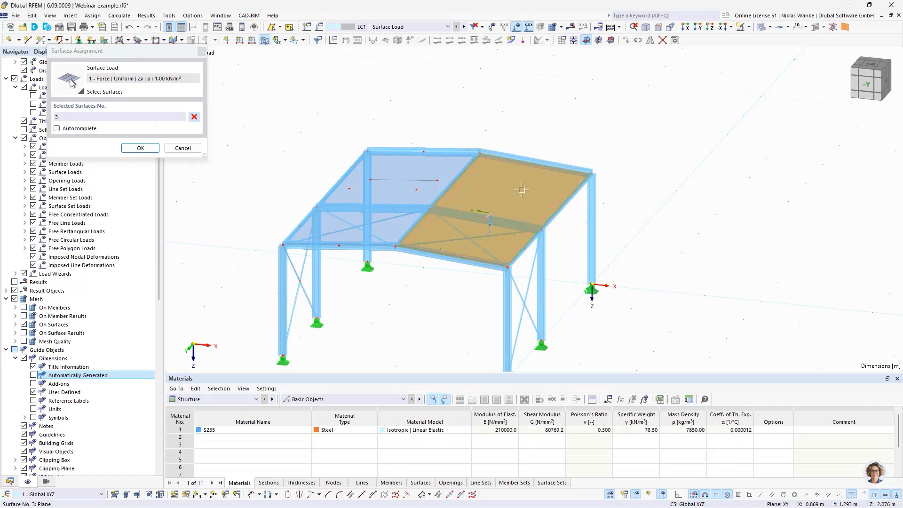
pyautogui.click(144, 153)
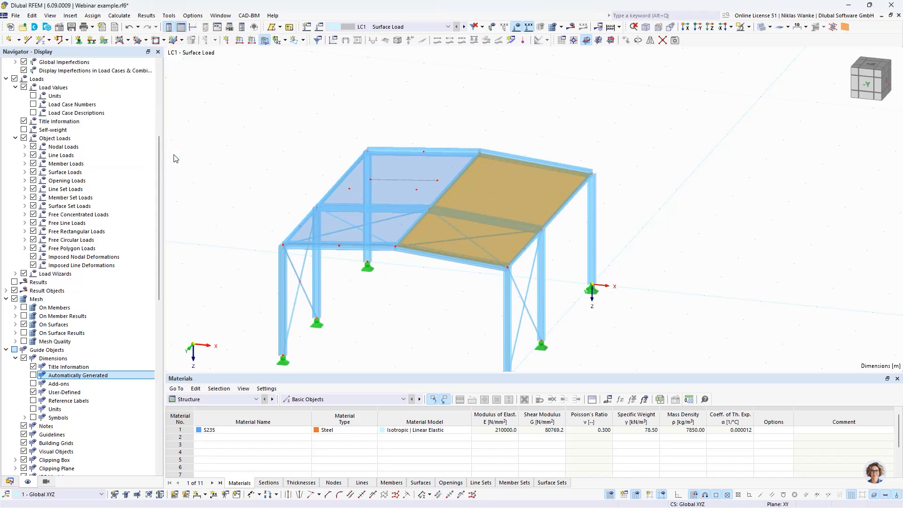
pyautogui.moveTo(539, 255); pyautogui.dragTo(474, 264, button='middle')
pyautogui.scroll(1, 472, 265)
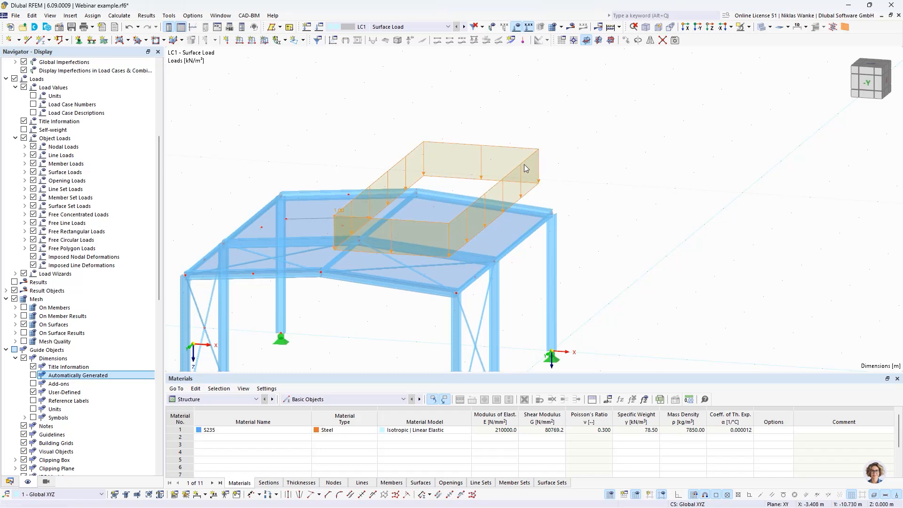
pyautogui.moveTo(525, 167)
pyautogui.scroll(-1, 564, 181)
pyautogui.moveTo(564, 180)
pyautogui.keyDown('ctrl'); pyautogui.mouseDown(button='middle')
pyautogui.moveTo(557, 195)
pyautogui.moveTo(554, 181)
pyautogui.mouseUp(button='middle'); pyautogui.keyUp('ctrl')
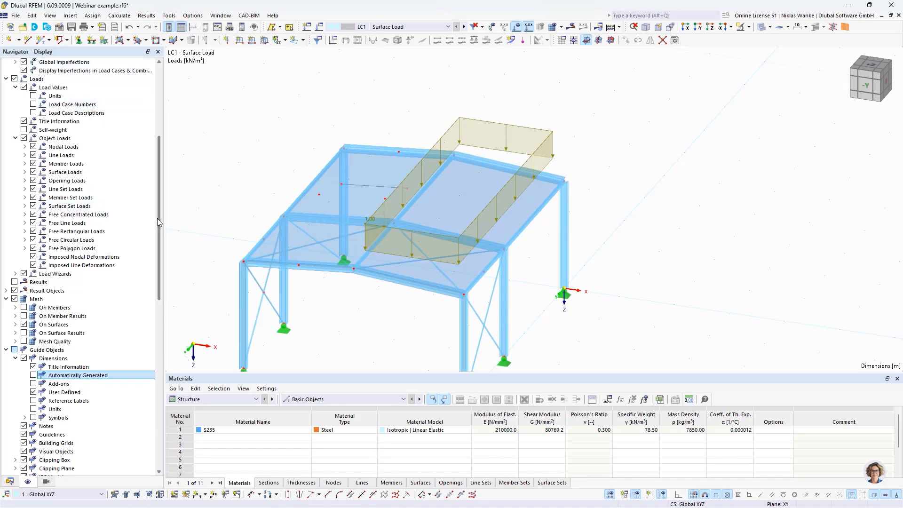
# Step: Turn on the display of Loads from Distribution Surface for surfaces and calculate load case LC1
pyautogui.moveTo(160, 223); pyautogui.dragTo(160, 139)
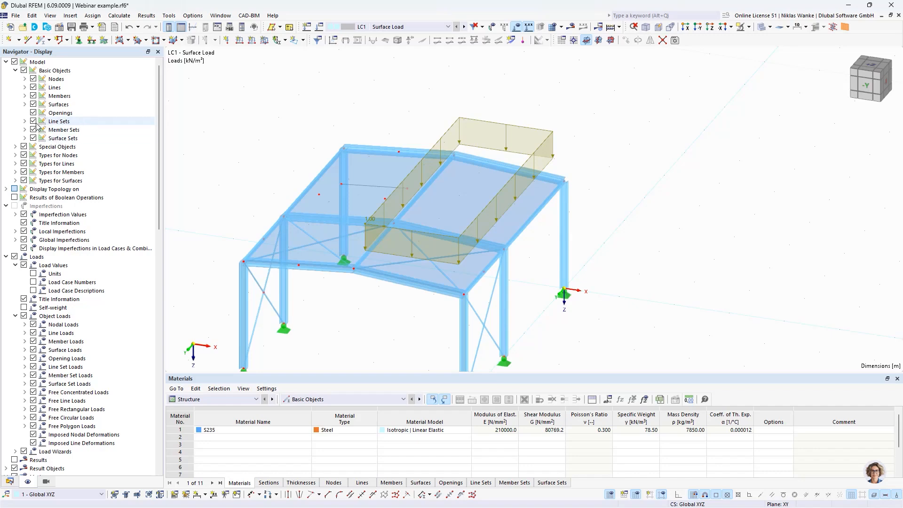
pyautogui.click(25, 105)
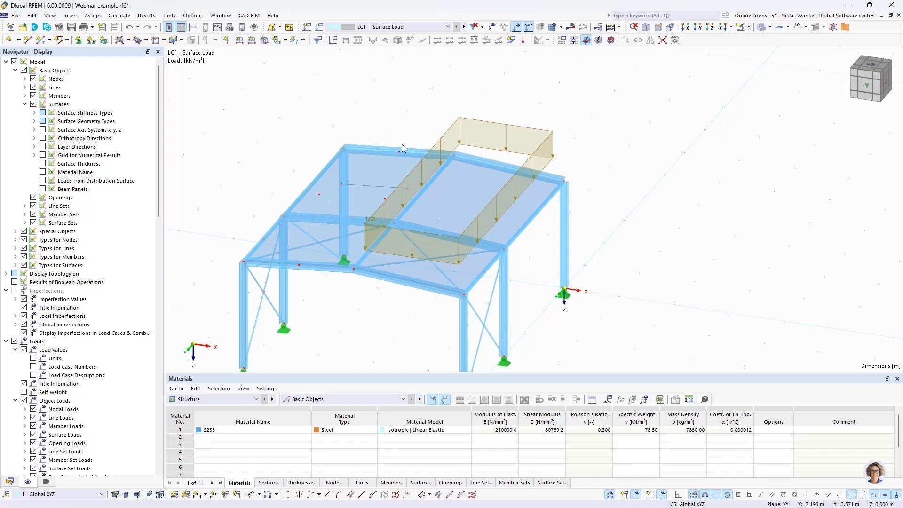
pyautogui.click(43, 181)
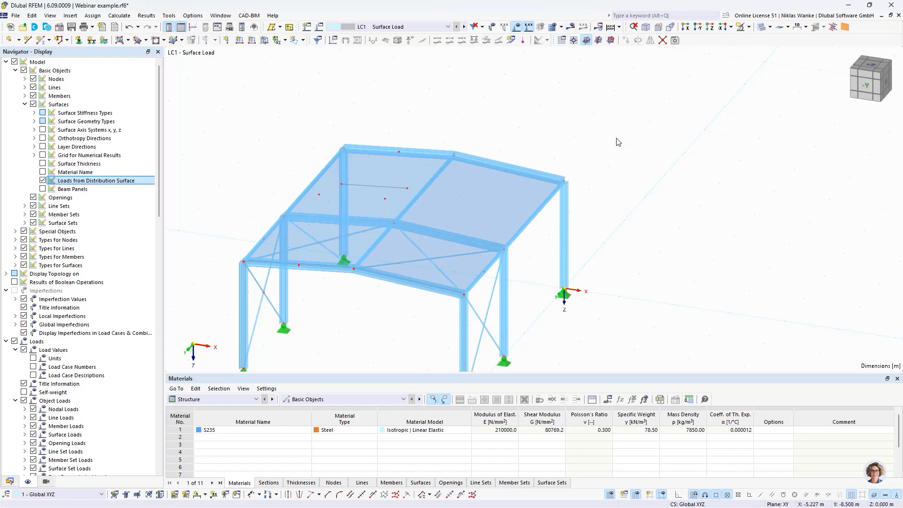
pyautogui.click(571, 27)
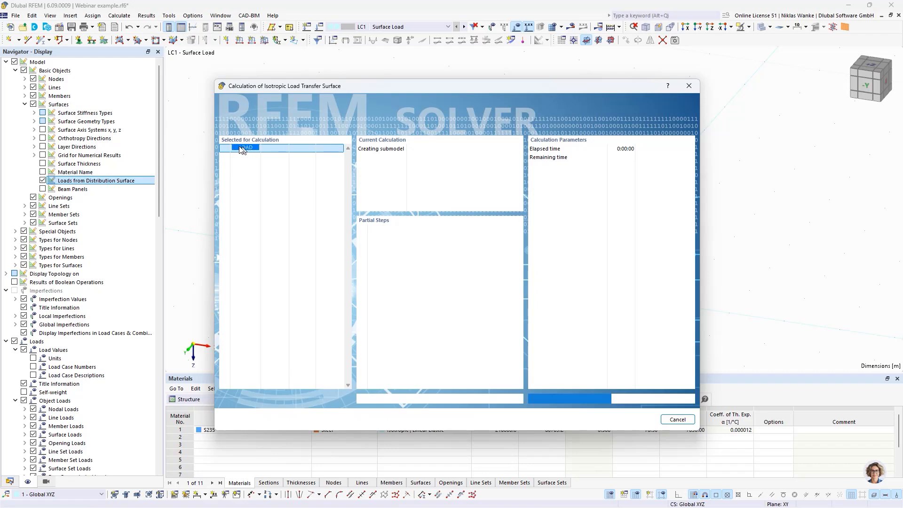
pyautogui.moveTo(370, 87); pyautogui.dragTo(290, 232)
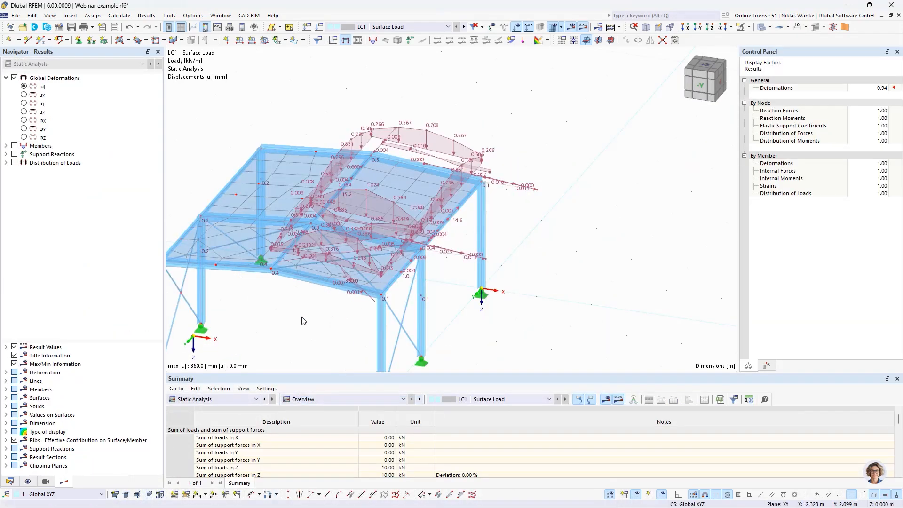
# Step: Examine how the LC1 surface load is distributed onto the roof beams and the diagonal bracing members
pyautogui.keyDown('ctrl'); pyautogui.moveTo(303, 320); pyautogui.dragTo(418, 273, button='middle'); pyautogui.keyUp('ctrl')
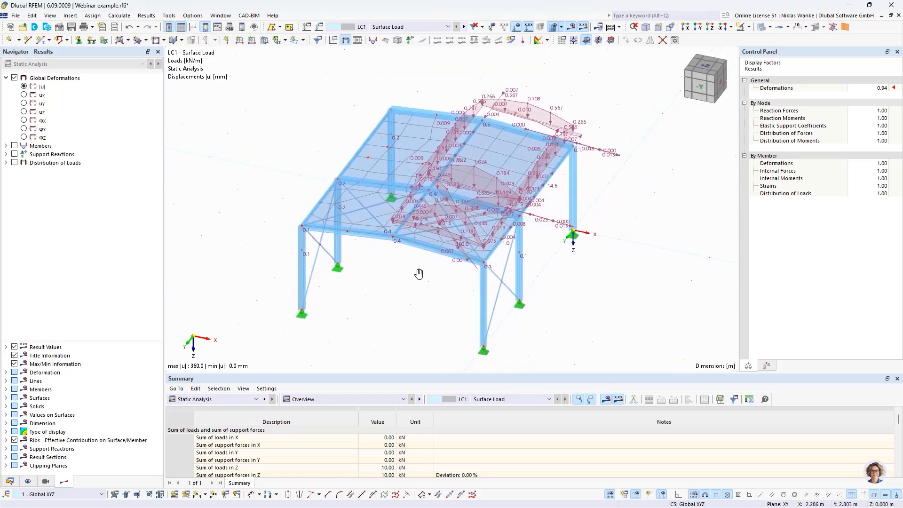
pyautogui.click(518, 118)
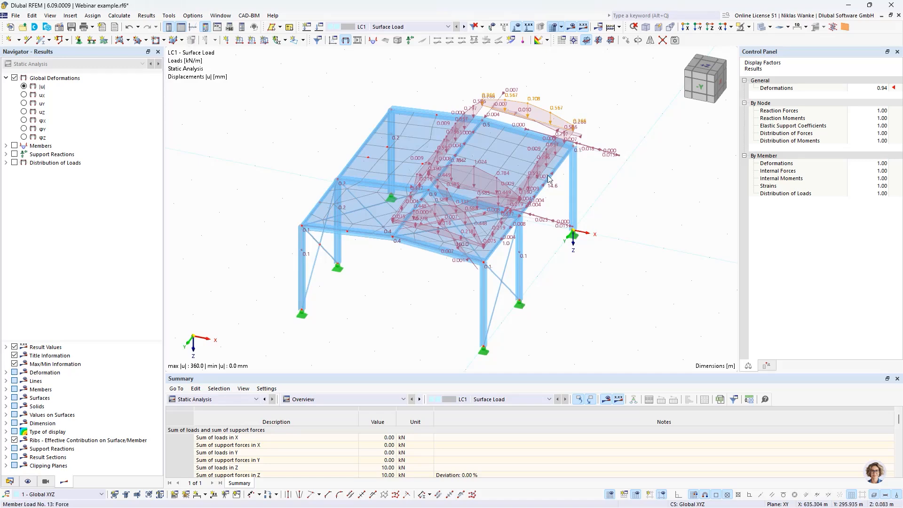
pyautogui.click(621, 173)
pyautogui.scroll(2, 554, 203)
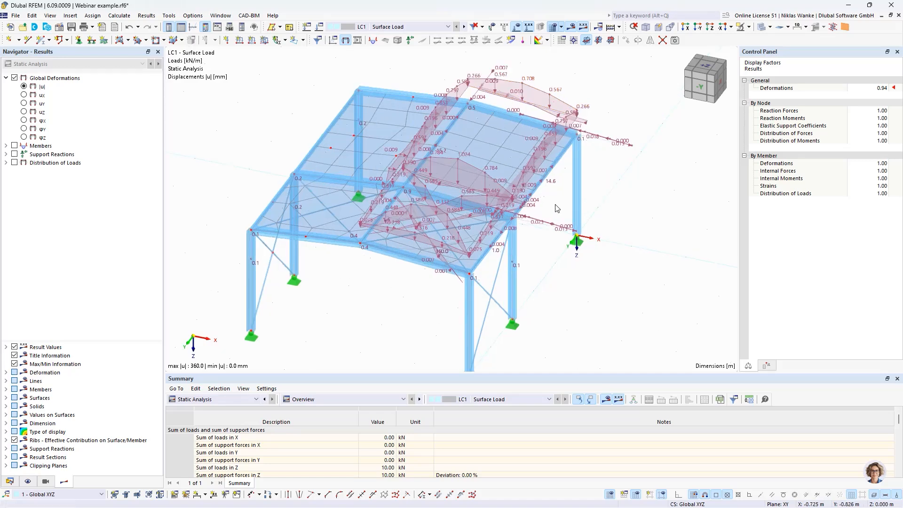
pyautogui.moveTo(552, 205); pyautogui.dragTo(536, 248, button='middle')
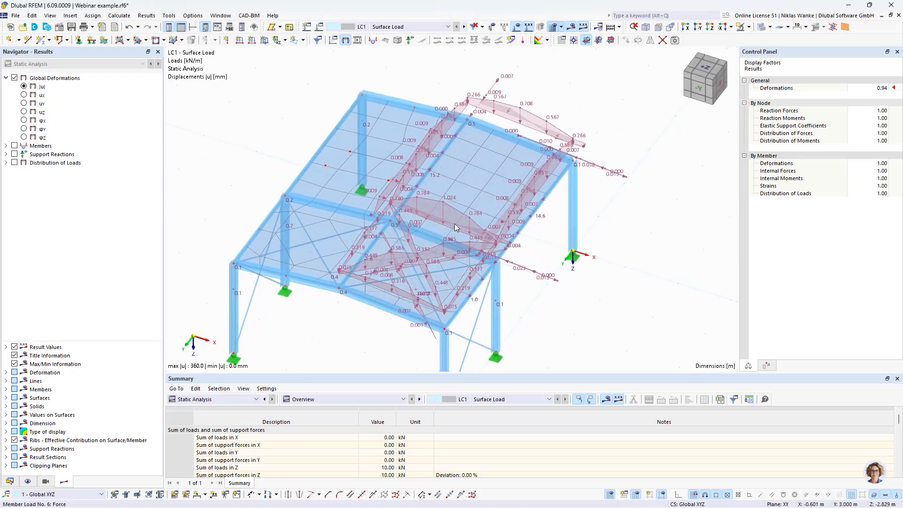
pyautogui.scroll(1, 417, 299)
pyautogui.moveTo(416, 300)
pyautogui.mouseDown(button='middle')
pyautogui.moveTo(425, 270)
pyautogui.moveTo(417, 294)
pyautogui.mouseUp(button='middle')
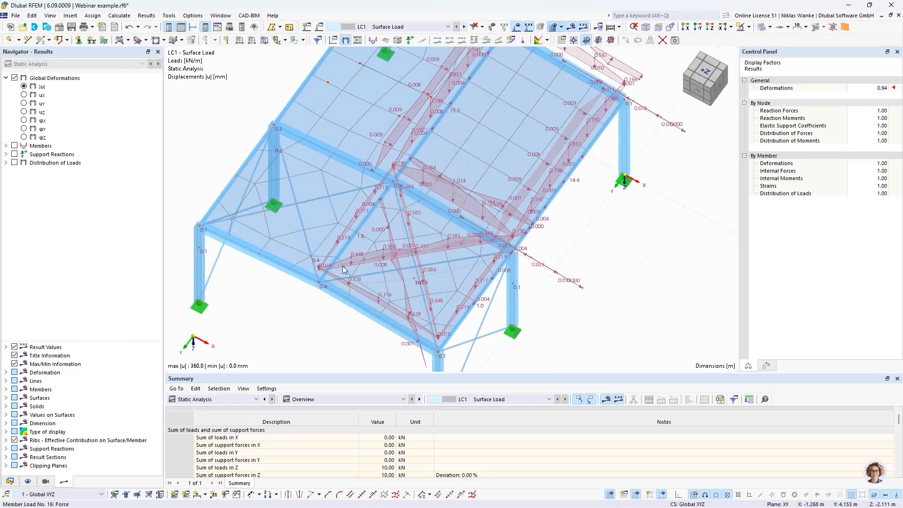
pyautogui.keyDown('ctrl'); pyautogui.moveTo(416, 271); pyautogui.dragTo(430, 241, button='middle'); pyautogui.keyUp('ctrl')
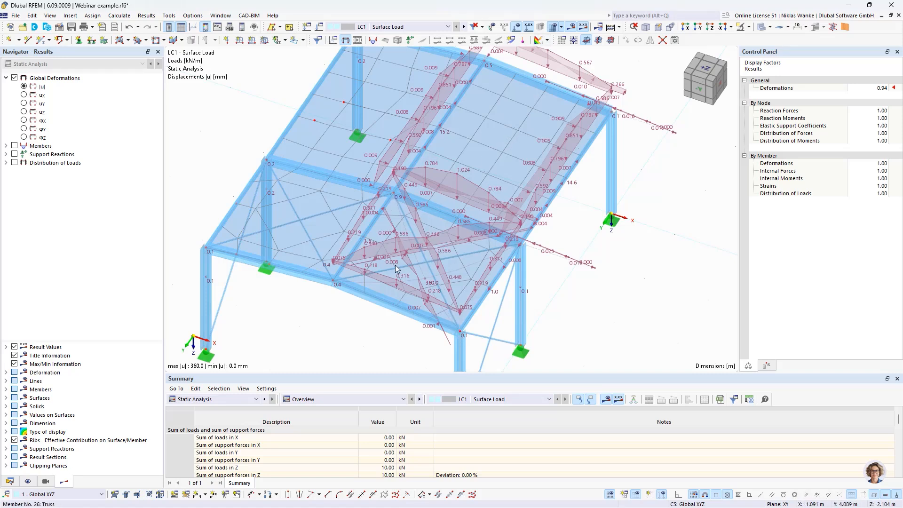
# Step: Remove the influence of bracing members 25 and 26 from load transfer surface No. 3, accepting deletion of the LC1 results
pyautogui.doubleClick(501, 147)
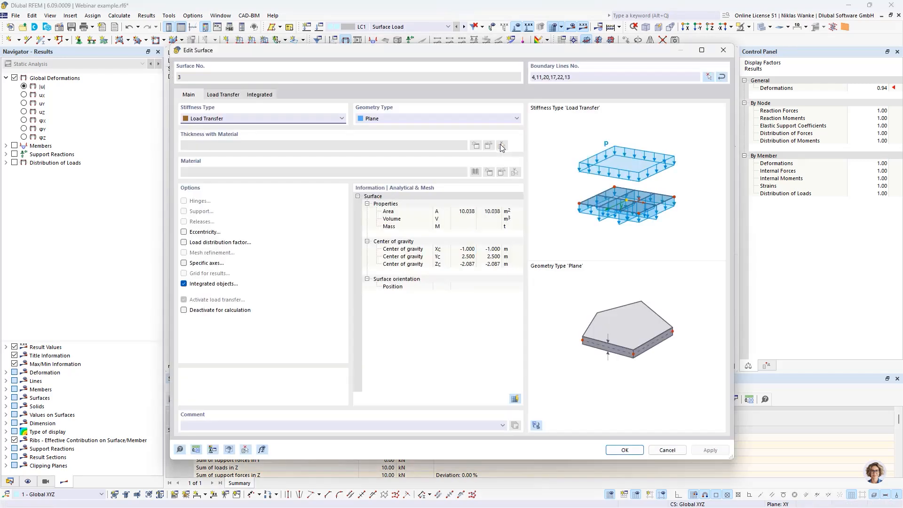
pyautogui.click(224, 94)
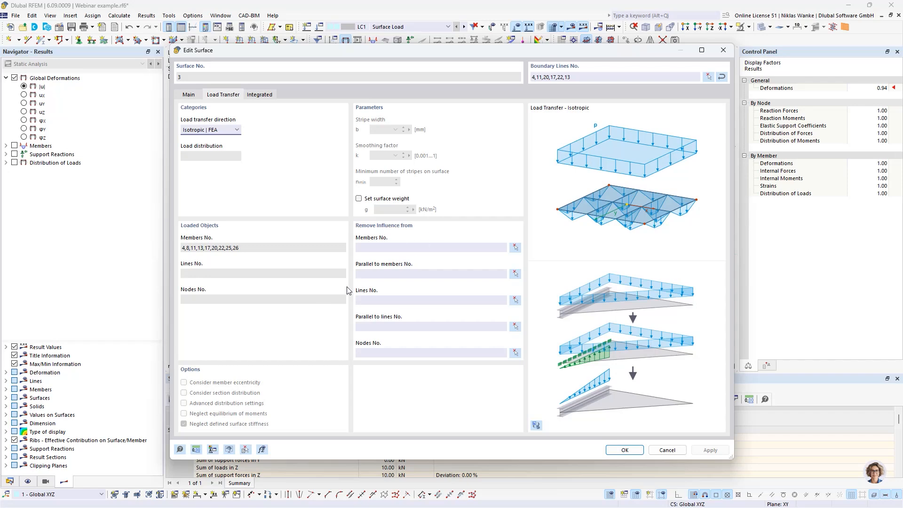
pyautogui.moveTo(496, 54); pyautogui.dragTo(500, 207)
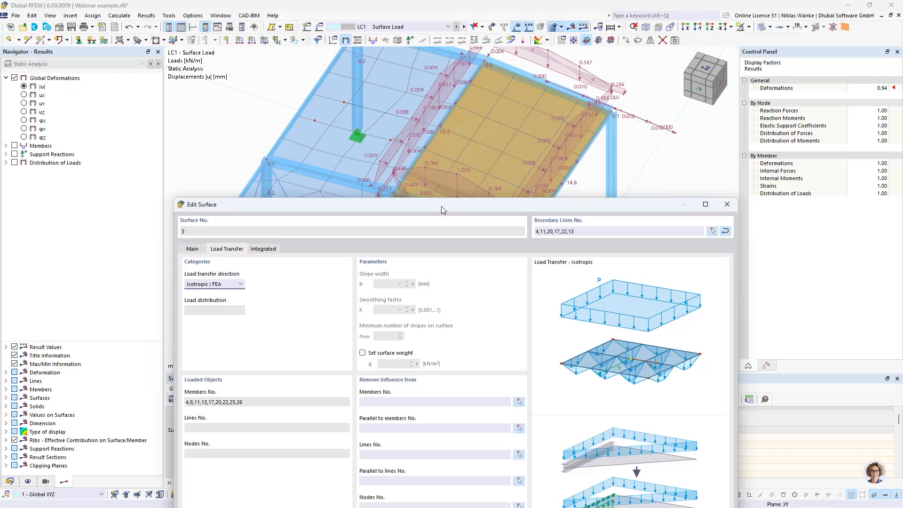
pyautogui.moveTo(441, 206); pyautogui.dragTo(449, 63)
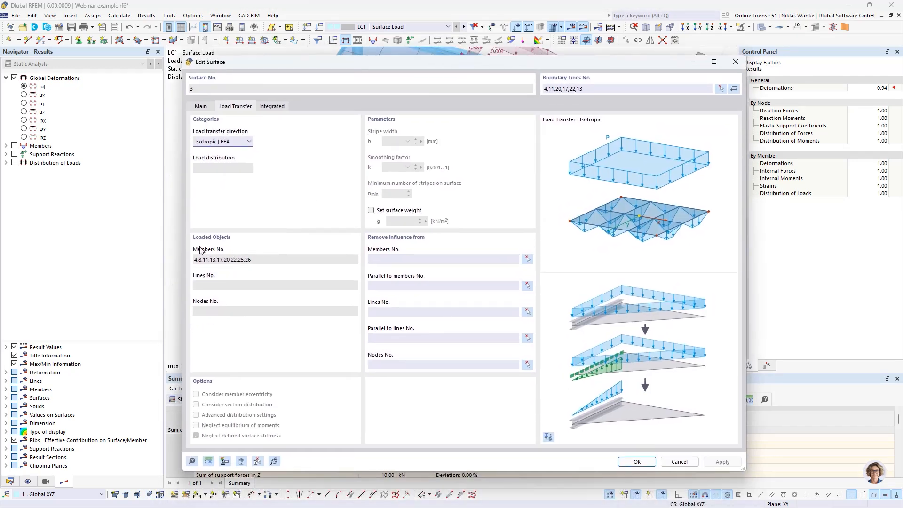
pyautogui.click(376, 259)
pyautogui.click(527, 258)
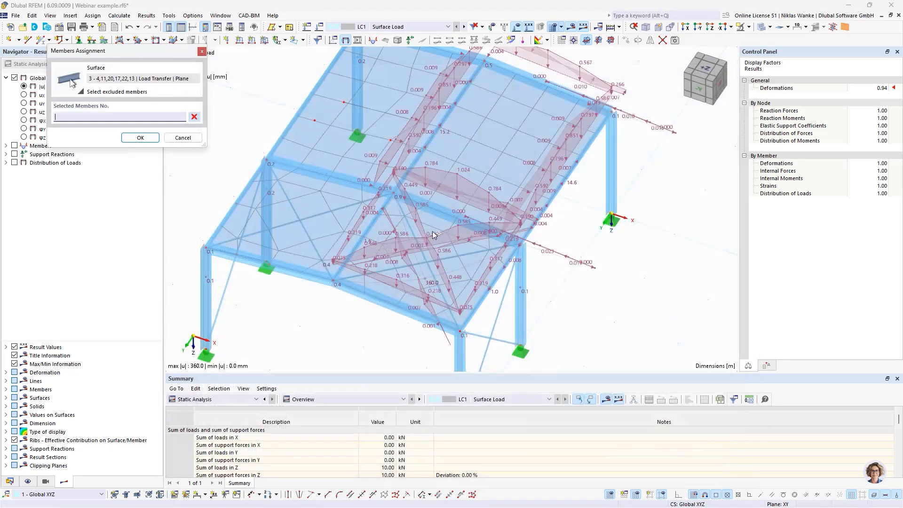
pyautogui.click(454, 254)
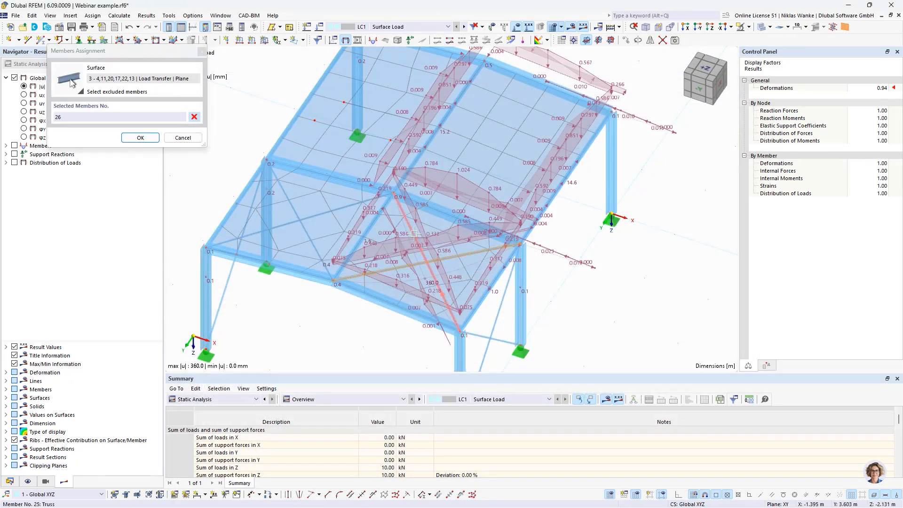
pyautogui.click(423, 240)
pyautogui.click(141, 139)
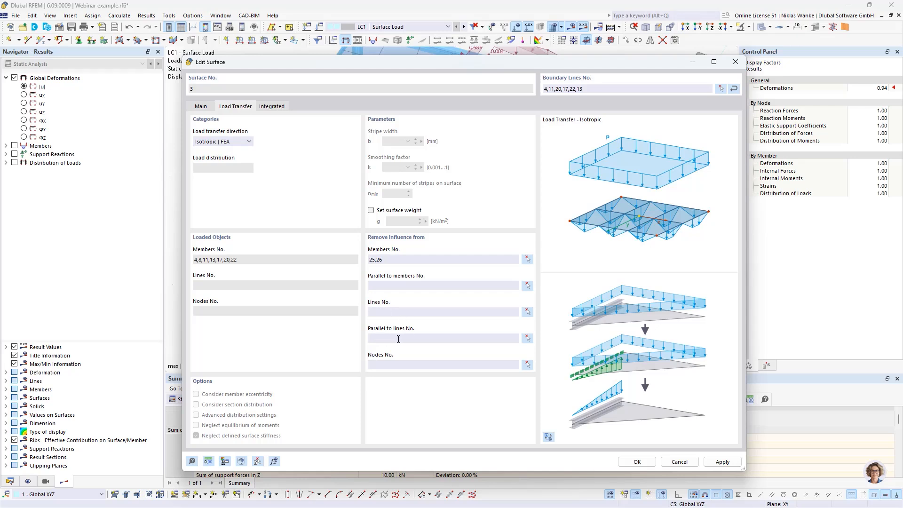
pyautogui.click(651, 461)
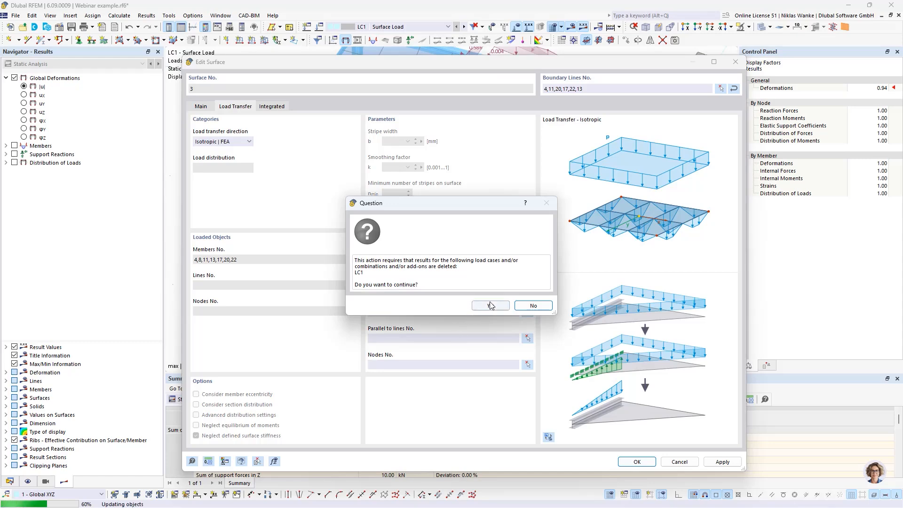
pyautogui.click(489, 305)
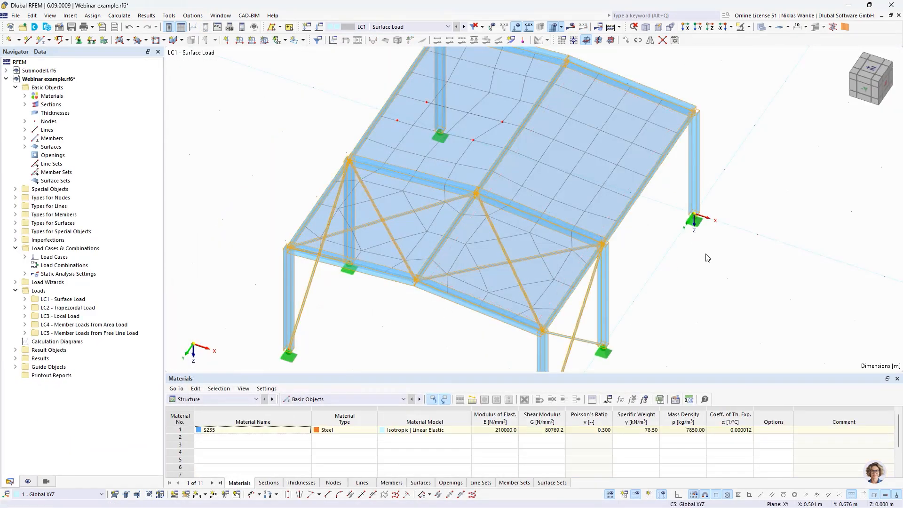
# Step: Recalculate load case LC1 to show the new load distribution, and hide the FE mesh on the surfaces
pyautogui.click(571, 27)
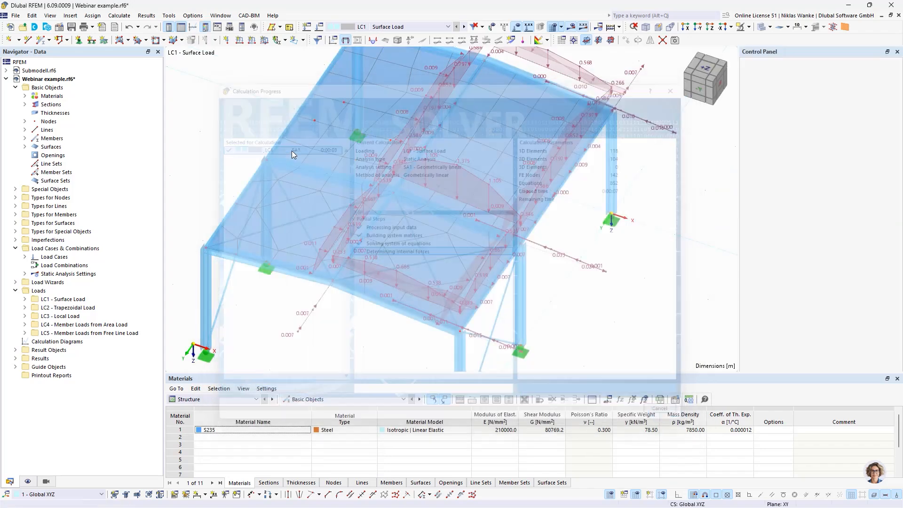
pyautogui.scroll(-1, 564, 297)
pyautogui.keyDown('ctrl'); pyautogui.moveTo(563, 297); pyautogui.dragTo(563, 294, button='middle'); pyautogui.keyUp('ctrl')
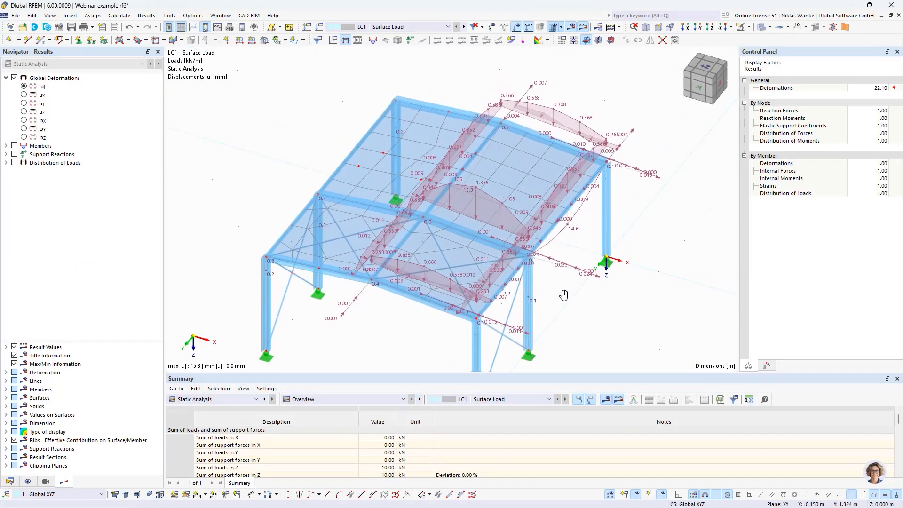
pyautogui.click(553, 28)
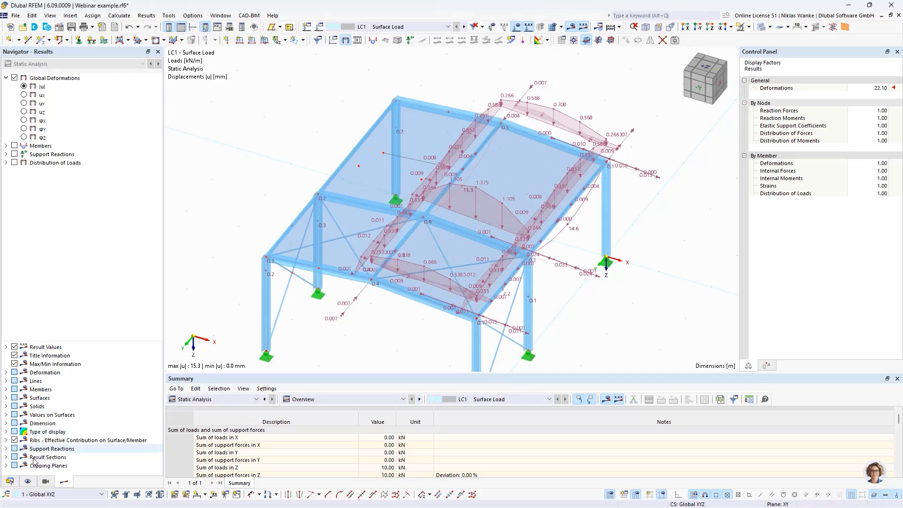
# Step: Compare the applied surface load with the distributed member loads by switching Loads from Distribution Surface off and back on
pyautogui.click(45, 481)
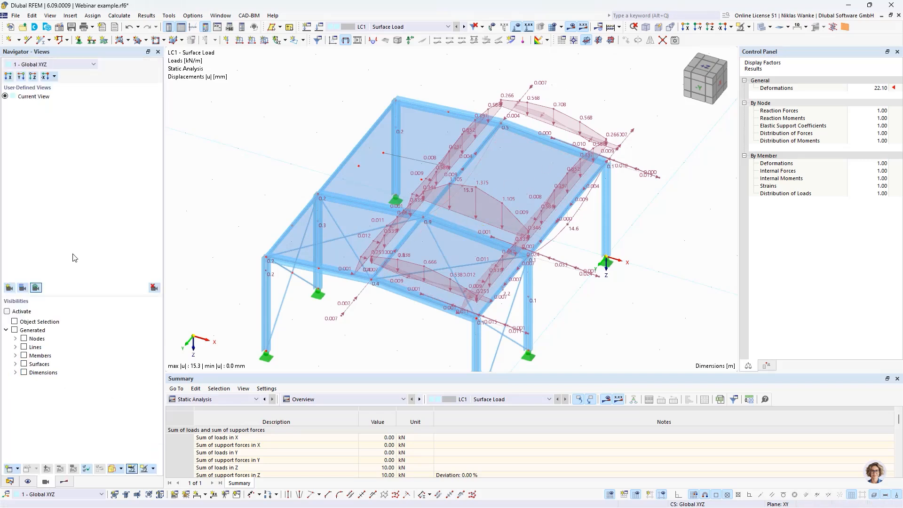
pyautogui.click(27, 481)
pyautogui.click(43, 181)
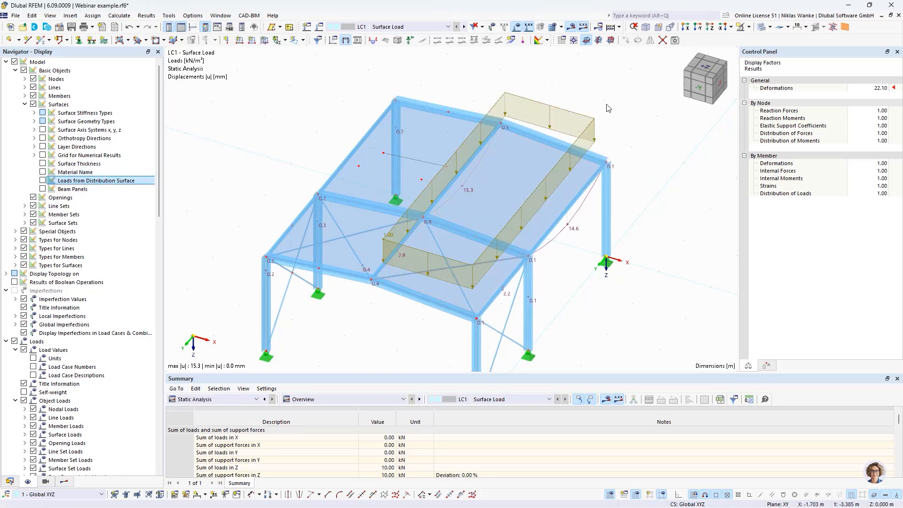
pyautogui.click(43, 180)
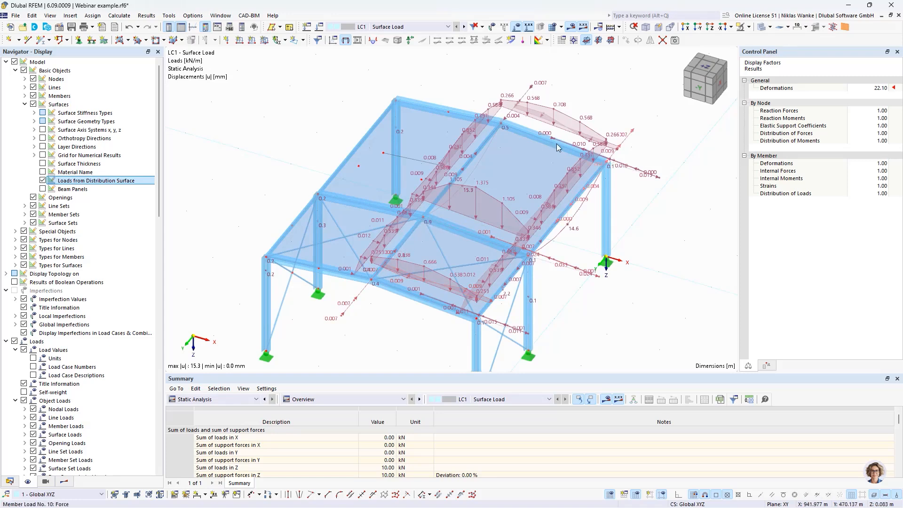
# Step: Inspect the small distributed forces along the members bordering the load transfer surface from several angles
pyautogui.moveTo(509, 142)
pyautogui.keyDown('ctrl'); pyautogui.mouseDown(button='middle')
pyautogui.moveTo(514, 173)
pyautogui.moveTo(505, 188)
pyautogui.moveTo(528, 163)
pyautogui.moveTo(494, 171)
pyautogui.moveTo(510, 148)
pyautogui.moveTo(521, 166)
pyautogui.moveTo(512, 158)
pyautogui.mouseUp(button='middle'); pyautogui.keyUp('ctrl')
pyautogui.scroll(-1, 489, 163)
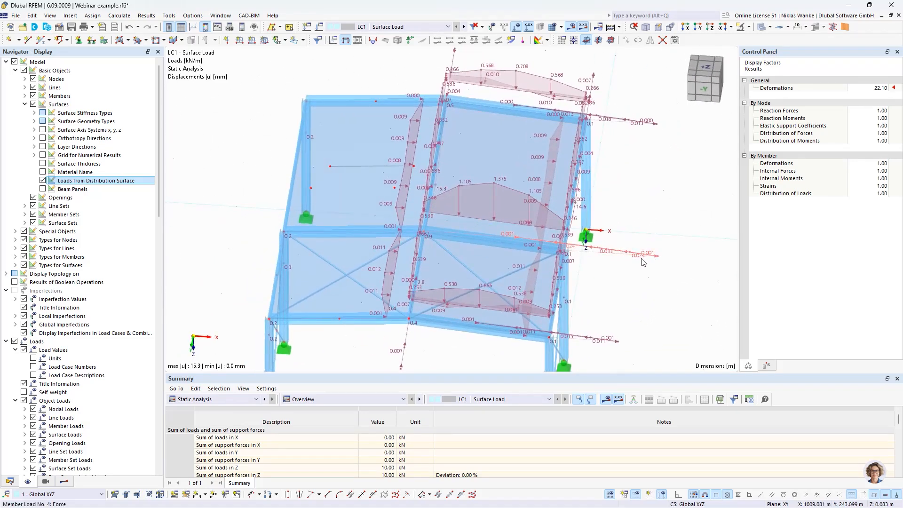
pyautogui.scroll(2, 643, 262)
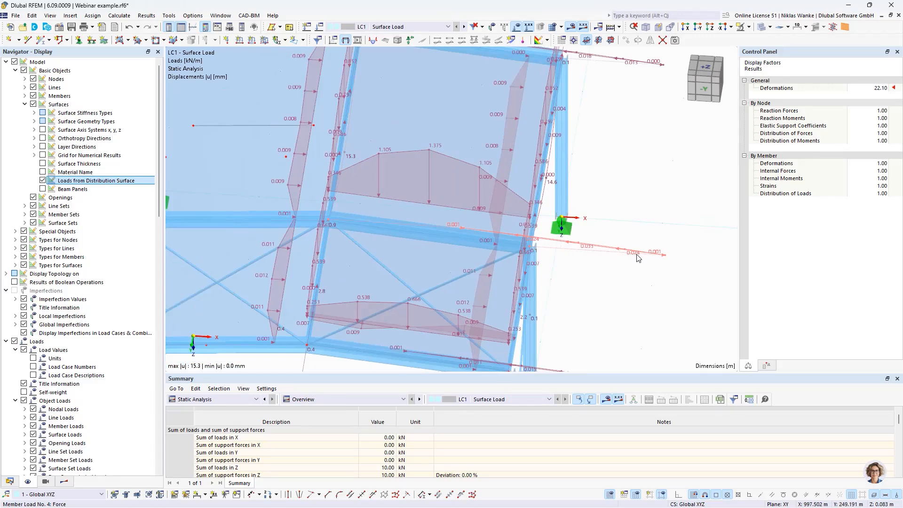
pyautogui.scroll(-2, 629, 257)
pyautogui.moveTo(629, 257)
pyautogui.keyDown('ctrl'); pyautogui.mouseDown(button='middle')
pyautogui.moveTo(617, 254)
pyautogui.moveTo(644, 254)
pyautogui.mouseUp(button='middle'); pyautogui.keyUp('ctrl')
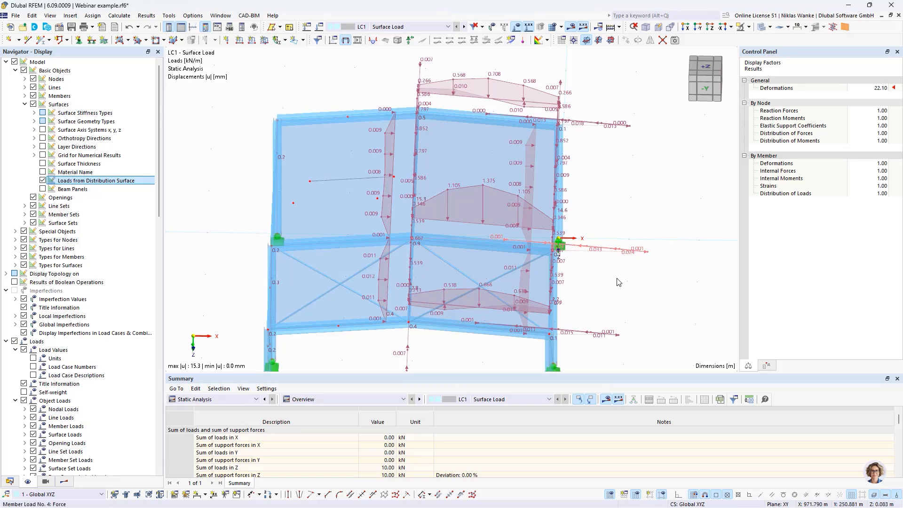
pyautogui.keyDown('ctrl'); pyautogui.moveTo(570, 276); pyautogui.dragTo(532, 275, button='middle'); pyautogui.keyUp('ctrl')
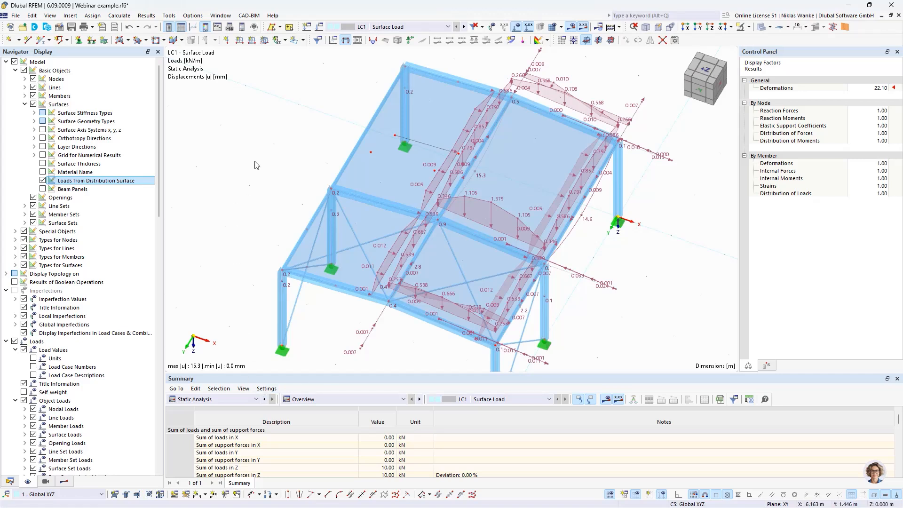
# Step: Switch to the Submodell.rf6 model and examine its plate, line supports and surface load
pyautogui.click(10, 481)
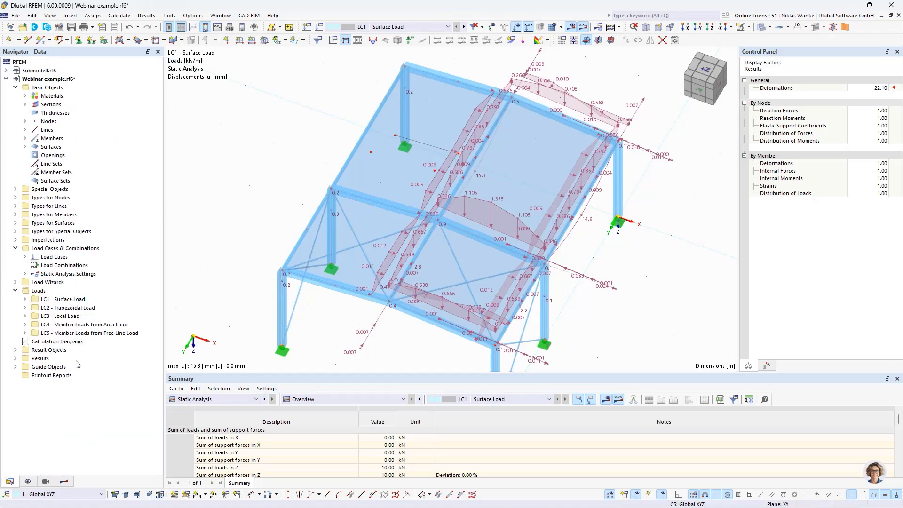
pyautogui.click(40, 71)
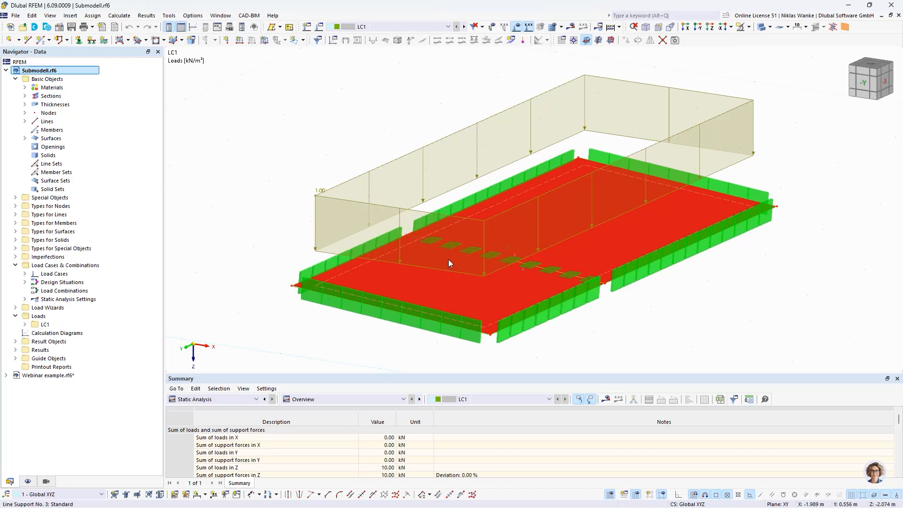
pyautogui.scroll(-1, 469, 293)
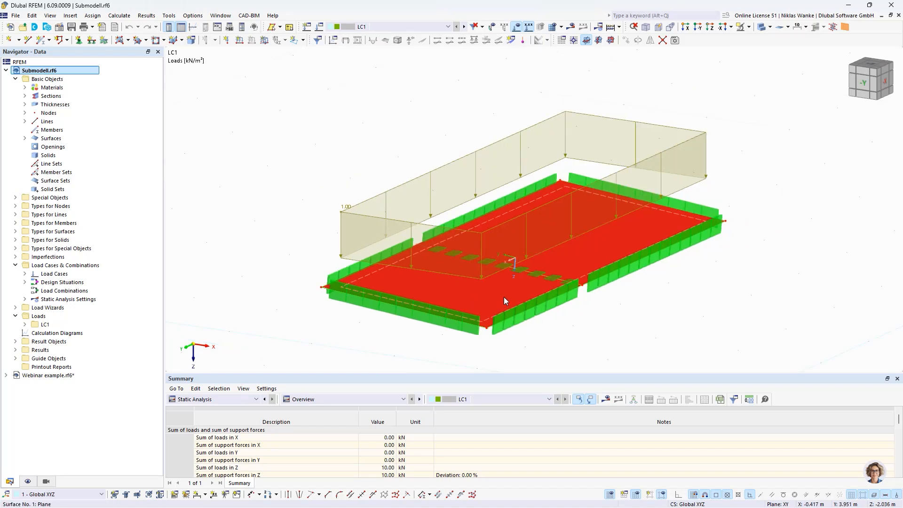
pyautogui.moveTo(436, 306); pyautogui.dragTo(414, 288, button='middle')
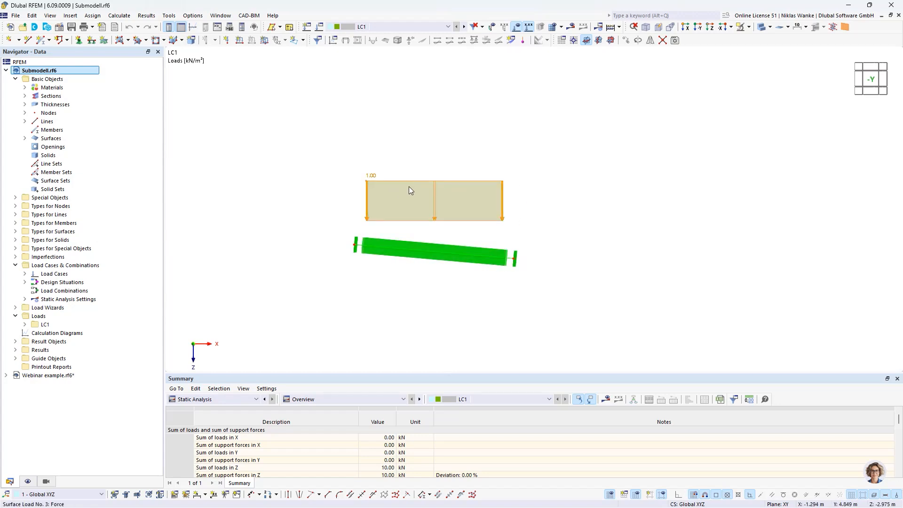
pyautogui.keyDown('ctrl'); pyautogui.moveTo(548, 242); pyautogui.dragTo(510, 241, button='middle'); pyautogui.keyUp('ctrl')
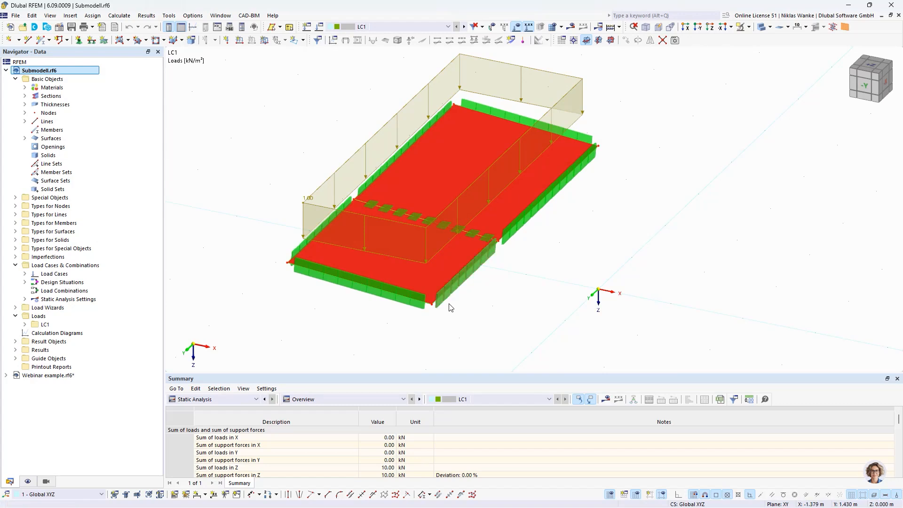
pyautogui.moveTo(447, 298)
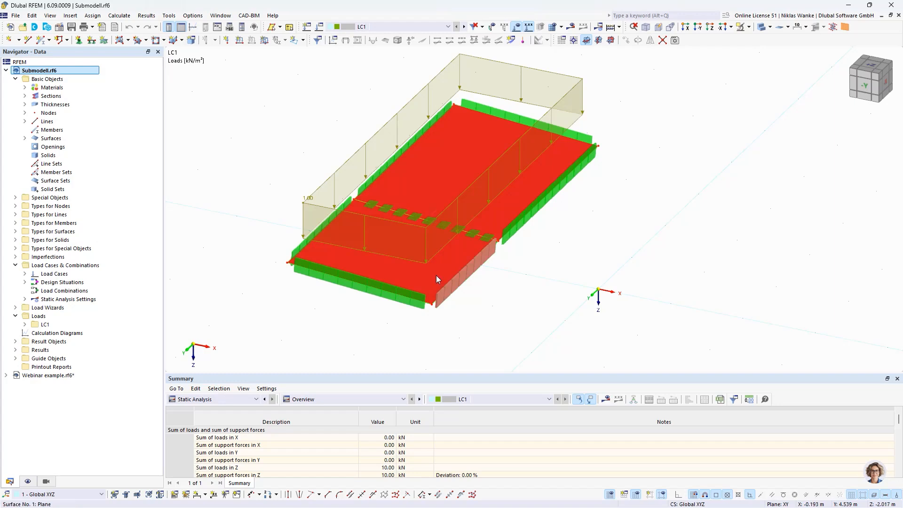
# Step: Open the thickness of the submodel's surface No. 1 and review its stiffness matrix elements
pyautogui.doubleClick(468, 153)
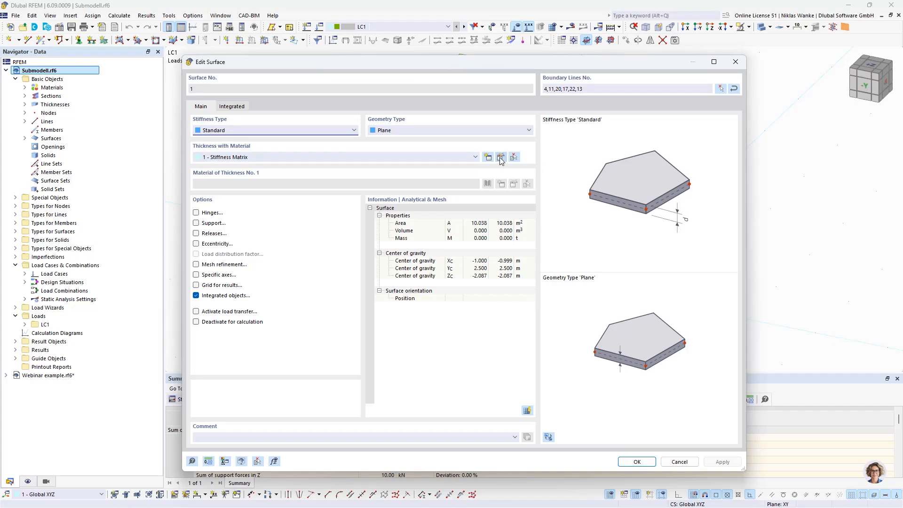
pyautogui.doubleClick(238, 161)
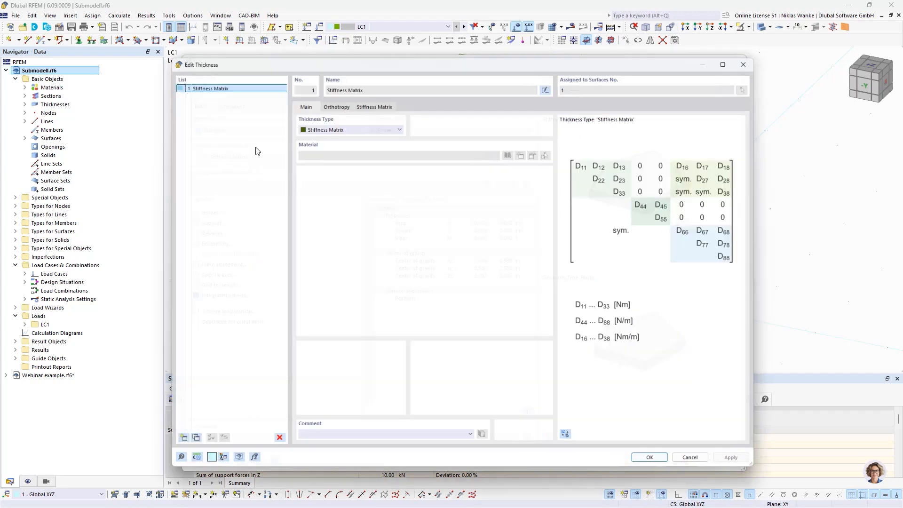
pyautogui.click(331, 99)
pyautogui.click(372, 99)
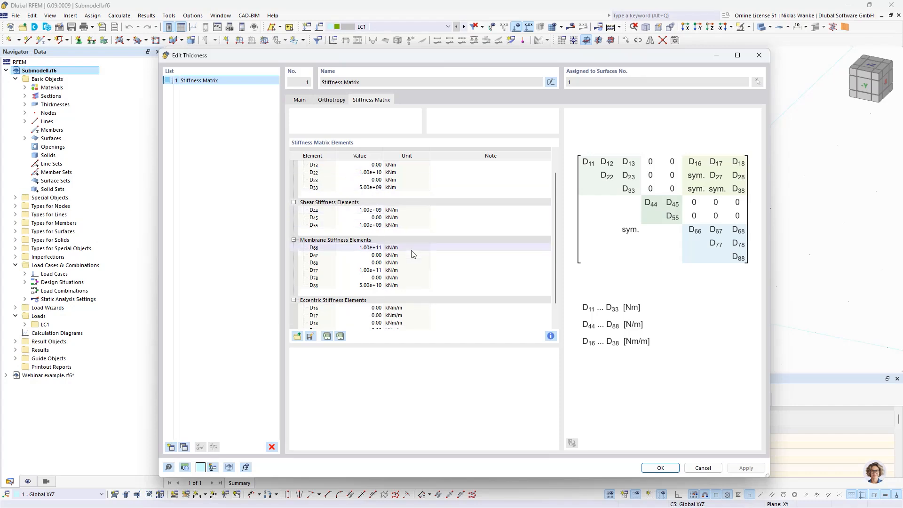
pyautogui.scroll(-2, 371, 221)
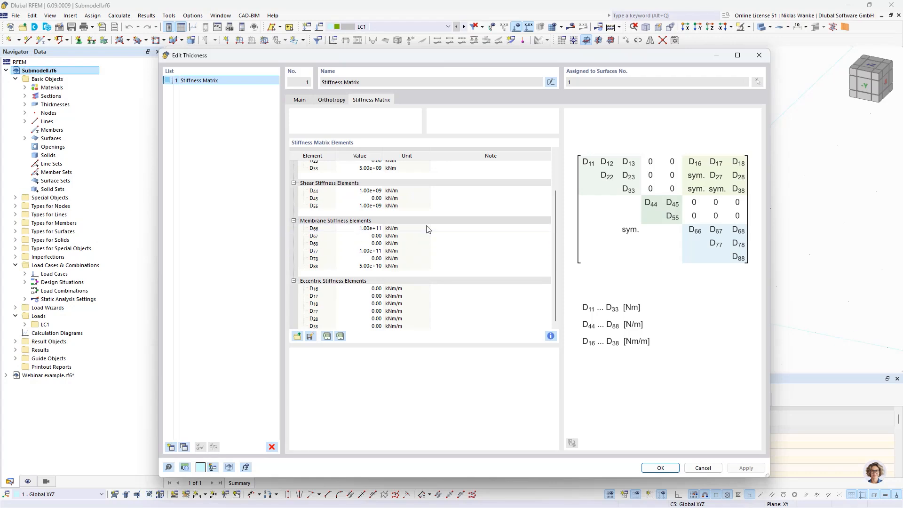
# Step: Review the bending/torsional stiffness elements of the matrix and close the thickness and surface settings
pyautogui.scroll(2, 425, 227)
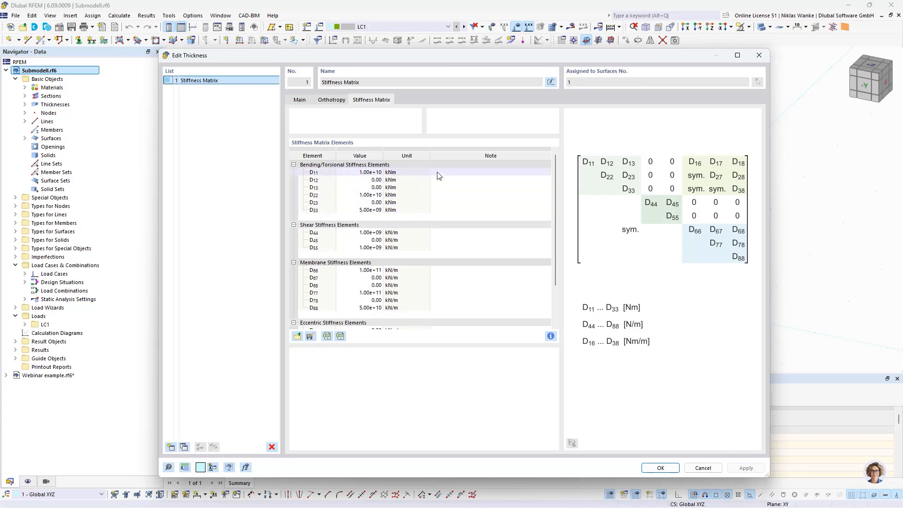
pyautogui.click(758, 56)
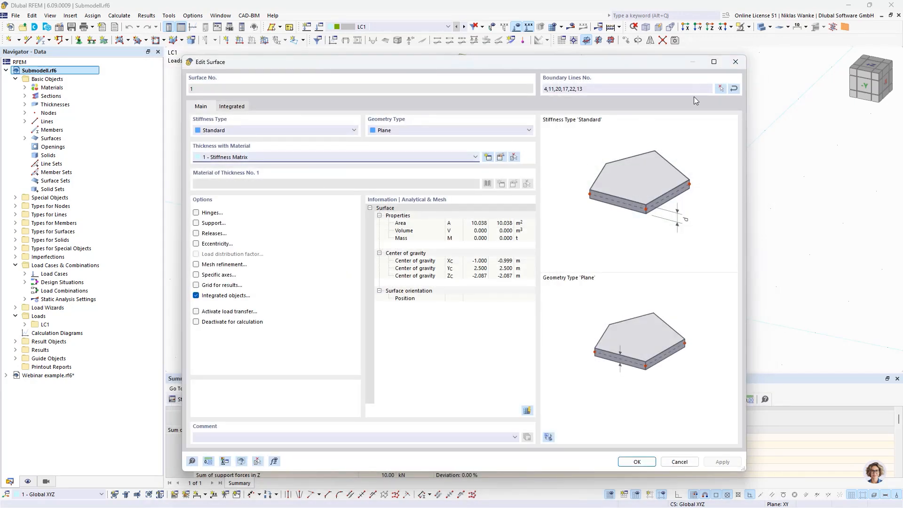
pyautogui.moveTo(656, 63); pyautogui.dragTo(664, 61)
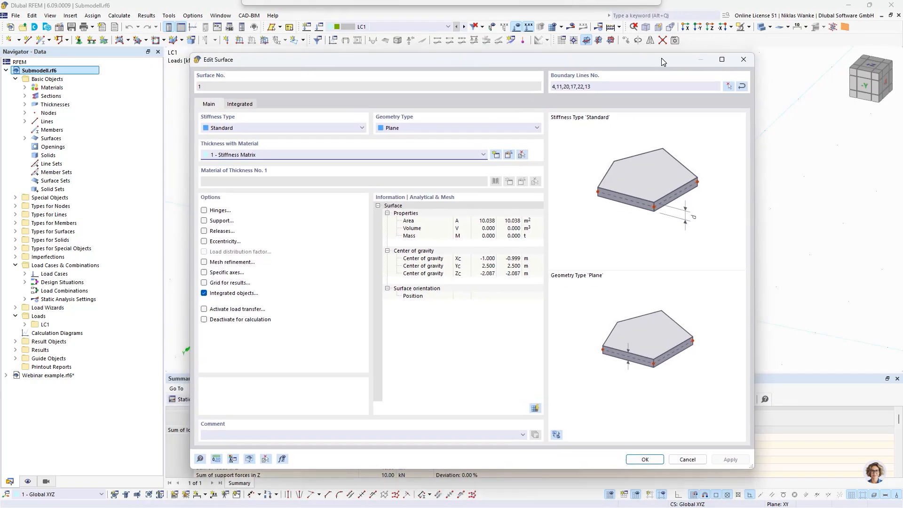
pyautogui.click(743, 60)
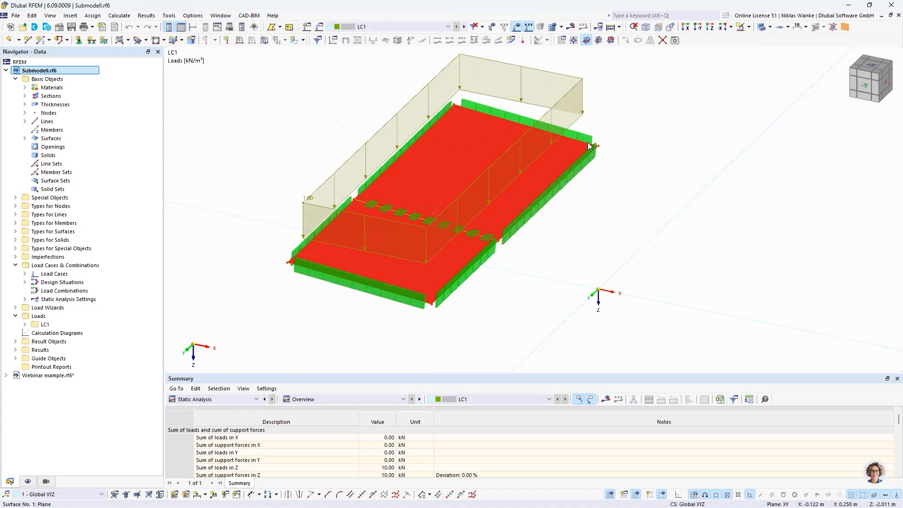
# Step: Show the submodel's calculation results for LC1 and inspect the line support reaction forces around the plate and along its intermediate support
pyautogui.scroll(-3, 585, 139)
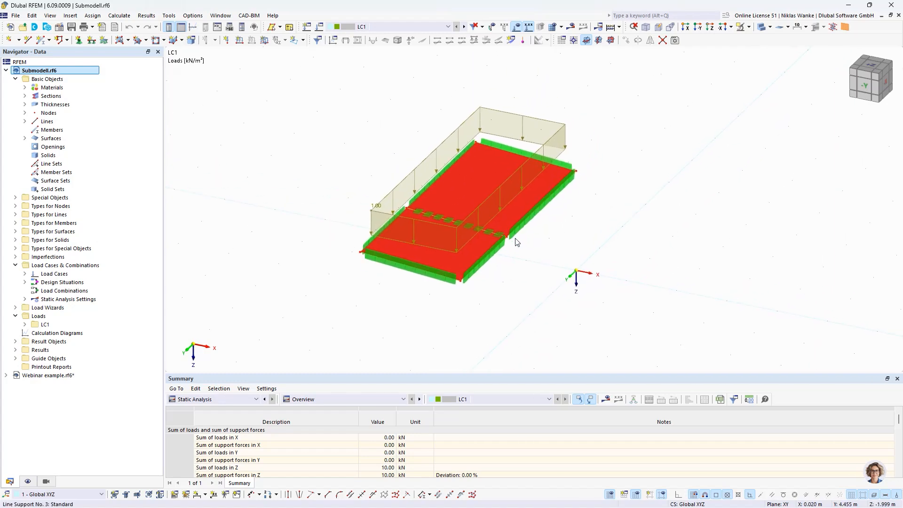
pyautogui.click(610, 41)
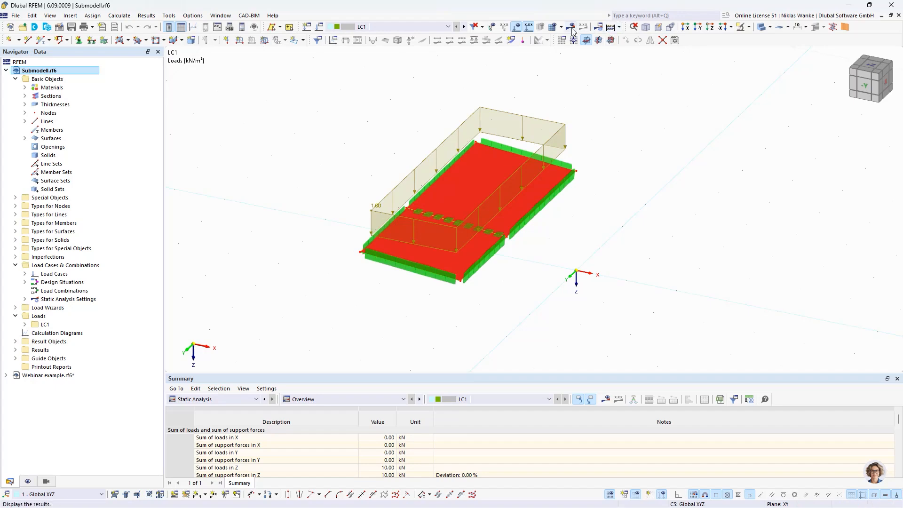
pyautogui.moveTo(423, 296)
pyautogui.mouseDown(button='middle')
pyautogui.moveTo(501, 302)
pyautogui.moveTo(497, 243)
pyautogui.moveTo(441, 295)
pyautogui.moveTo(434, 289)
pyautogui.mouseUp(button='middle')
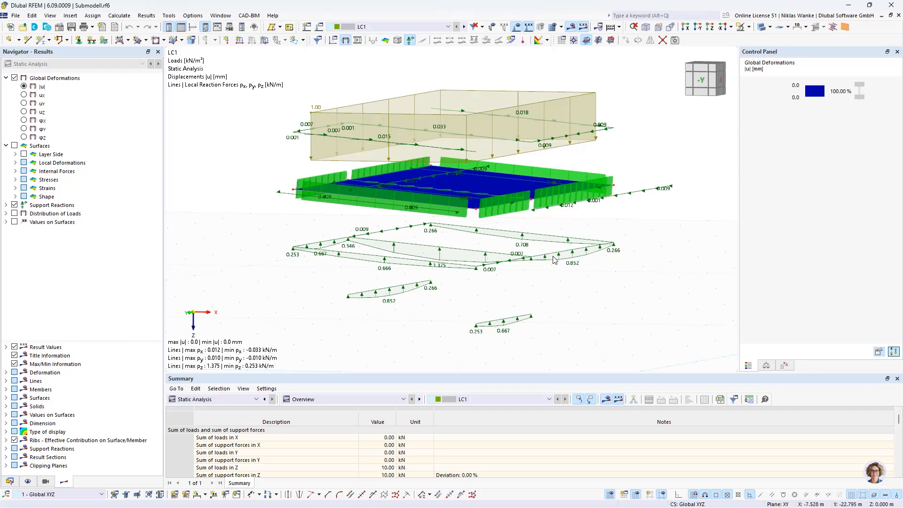
pyautogui.moveTo(479, 296); pyautogui.dragTo(489, 272, button='middle')
pyautogui.keyDown('ctrl'); pyautogui.moveTo(488, 283); pyautogui.dragTo(494, 289, button='middle'); pyautogui.keyUp('ctrl')
pyautogui.scroll(2, 450, 247)
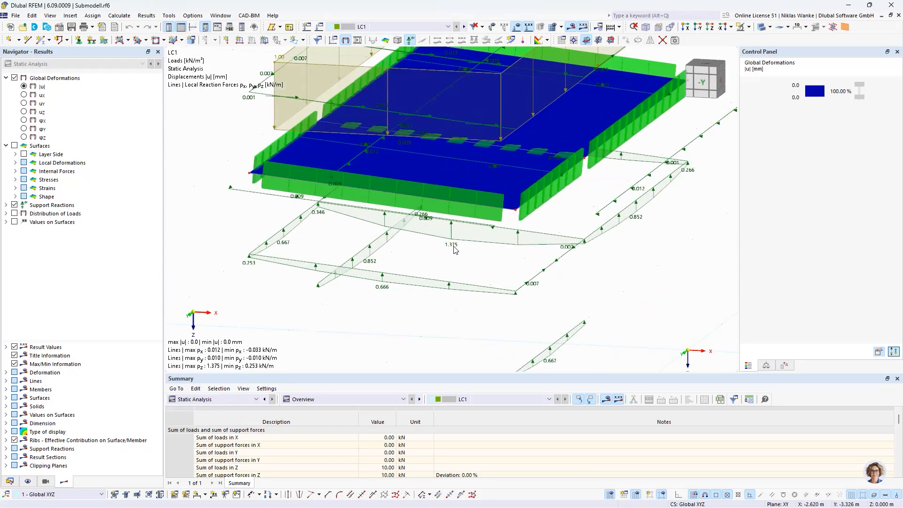
pyautogui.keyDown('ctrl'); pyautogui.moveTo(453, 247); pyautogui.dragTo(410, 278, button='middle'); pyautogui.keyUp('ctrl')
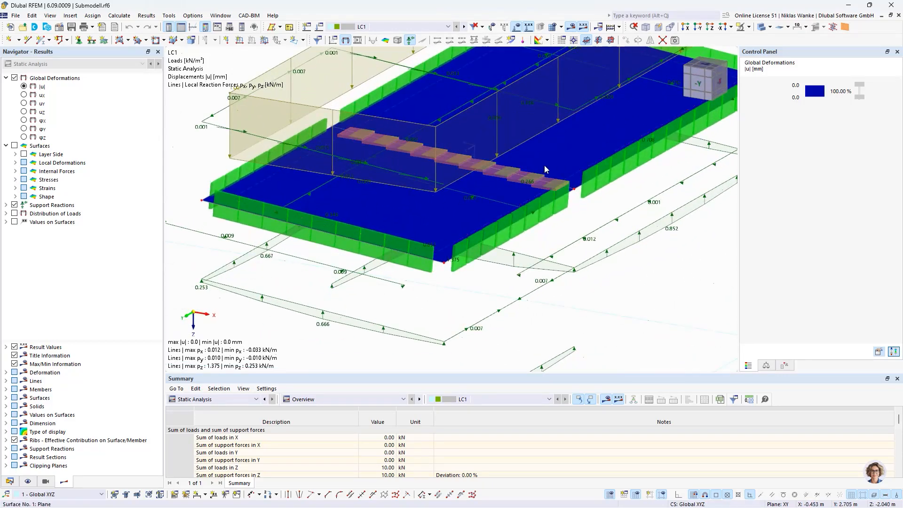
pyautogui.scroll(1, 442, 305)
pyautogui.scroll(-3, 442, 306)
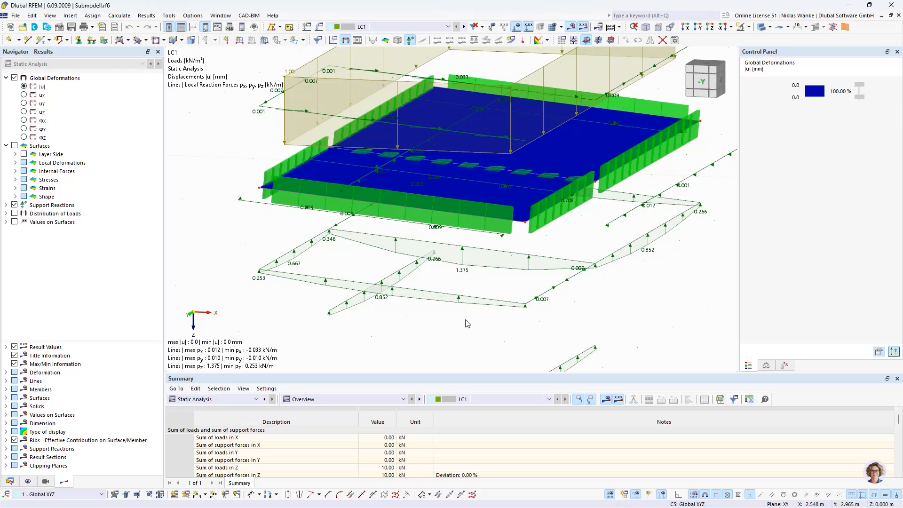
# Step: Switch back to the Webinar example.rf6 model and inspect the distributed member loads of LC1 for comparison with the submodel reactions
pyautogui.click(10, 481)
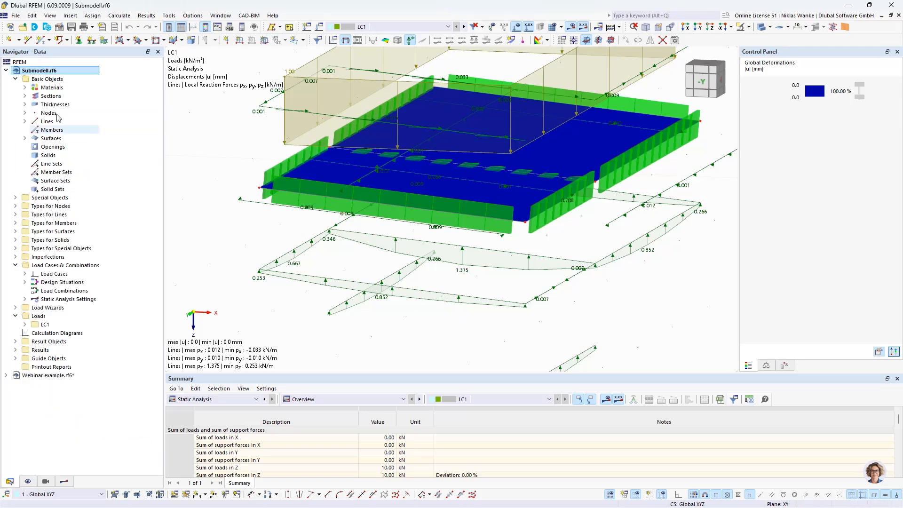
pyautogui.click(6, 70)
pyautogui.click(41, 79)
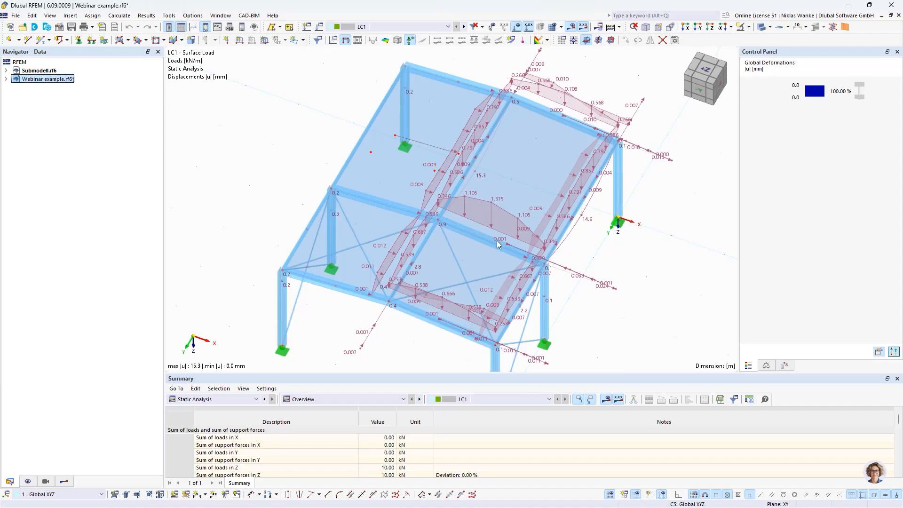
pyautogui.scroll(1, 493, 241)
pyautogui.moveTo(487, 217); pyautogui.dragTo(478, 184, button='middle')
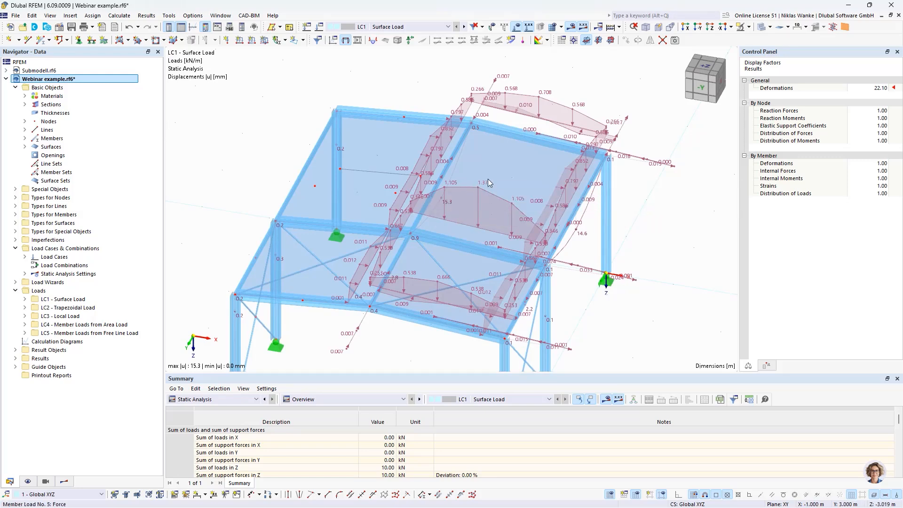
pyautogui.moveTo(478, 192)
pyautogui.scroll(-2, 479, 191)
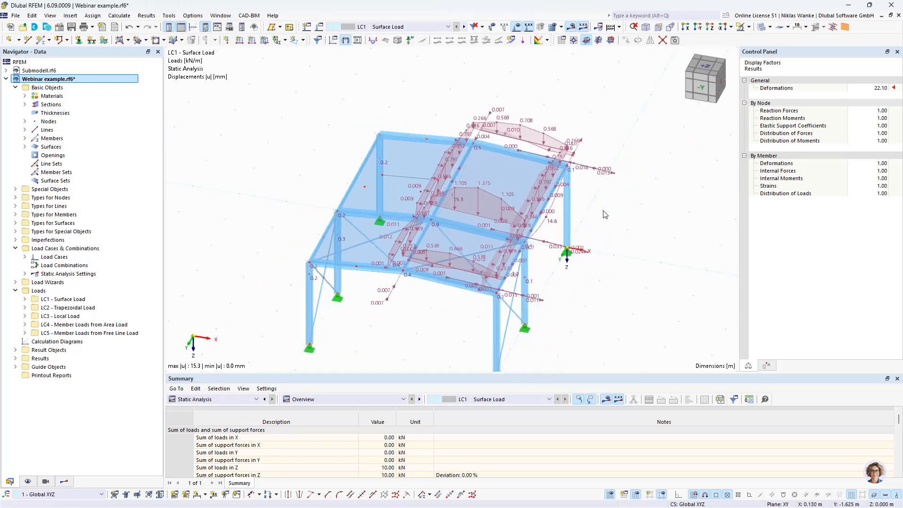
pyautogui.moveTo(605, 215); pyautogui.dragTo(552, 243, button='middle')
pyautogui.scroll(1, 555, 254)
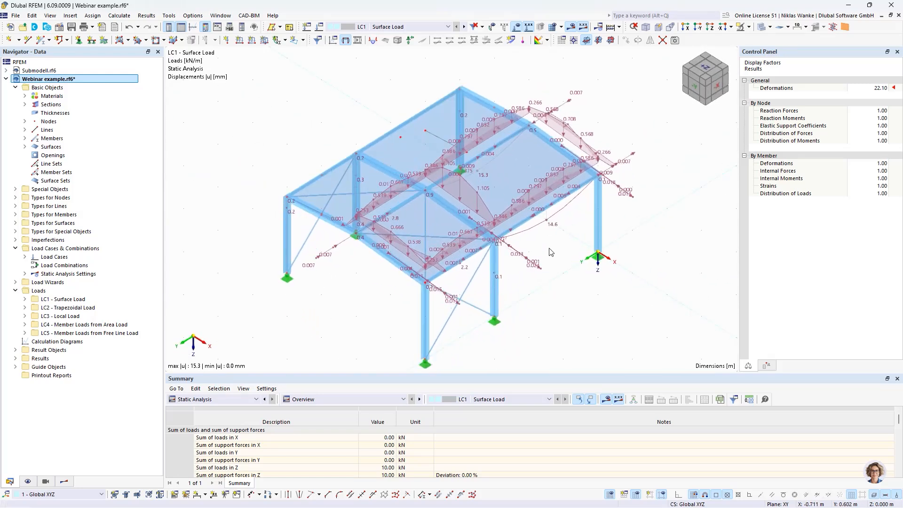
# Step: Review the load transfer settings of surface No. 3 and its available load transfer directions, and close the surface settings
pyautogui.doubleClick(509, 171)
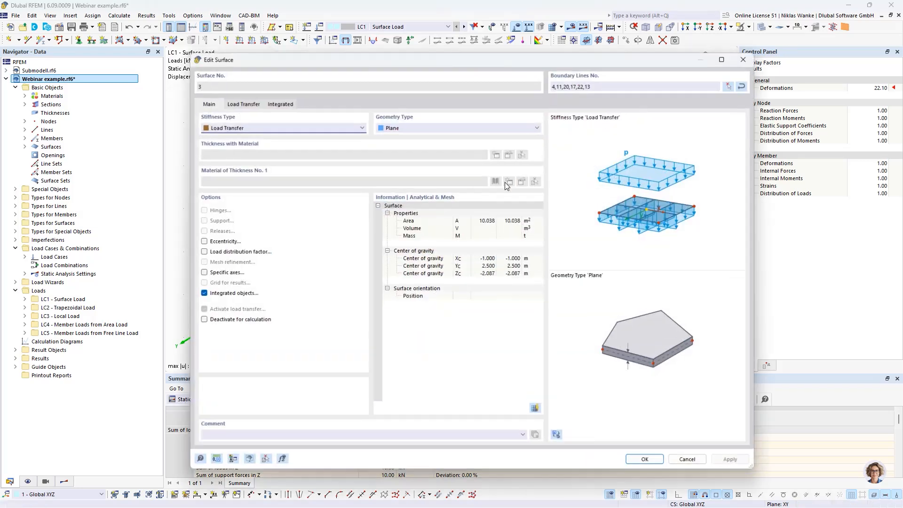
pyautogui.click(240, 105)
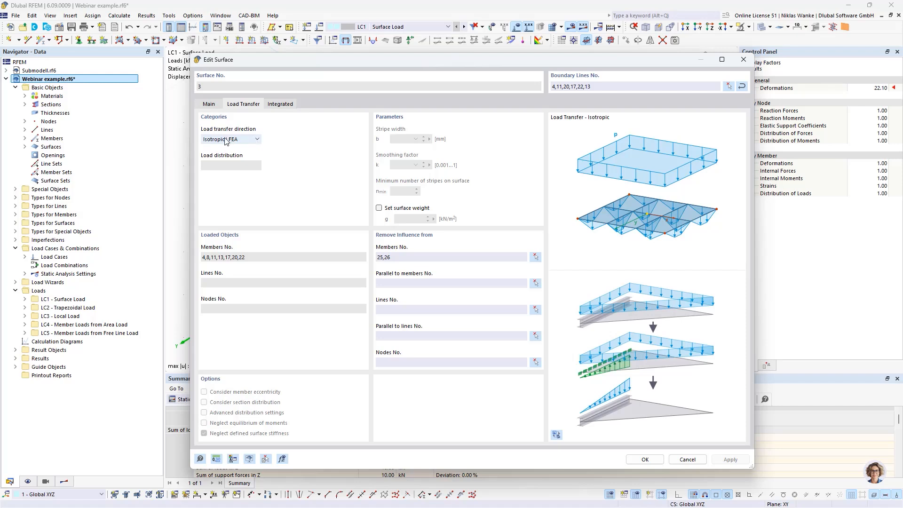
pyautogui.click(249, 143)
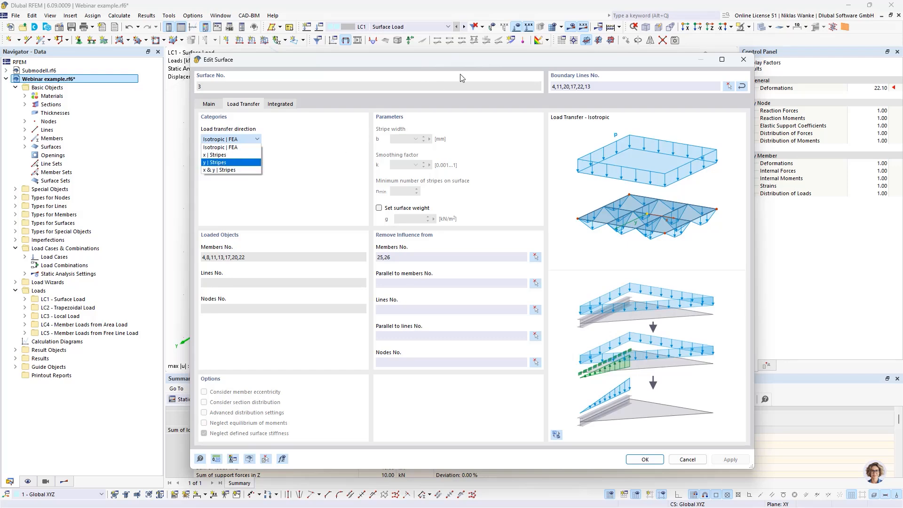
pyautogui.click(500, 59)
pyautogui.click(743, 59)
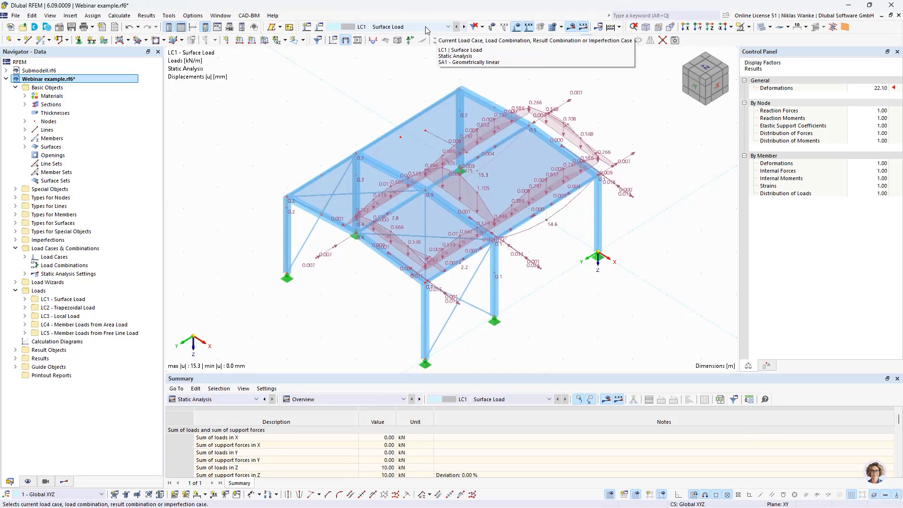
# Step: Activate load case LC2 - Trapezoidal Load and turn off the display of Loads from Distribution Surface
pyautogui.click(464, 28)
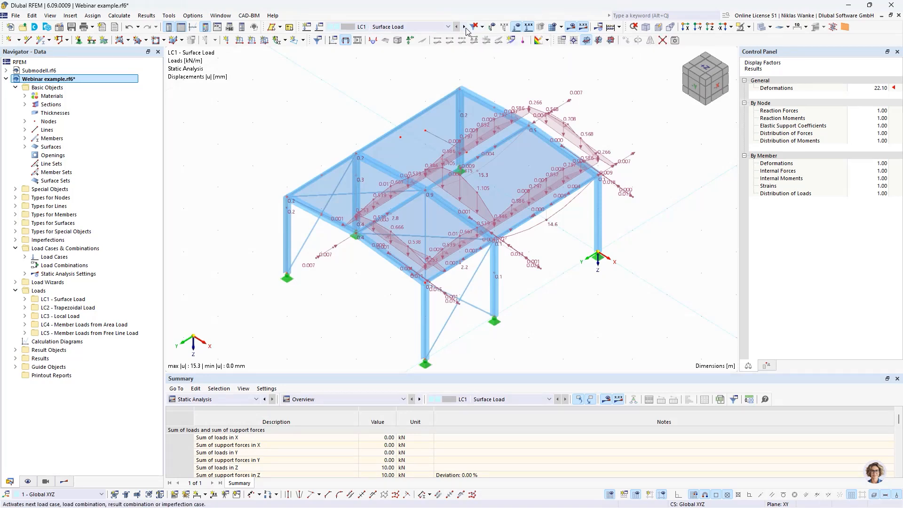
pyautogui.moveTo(368, 117); pyautogui.dragTo(201, 267, button='middle')
pyautogui.click(27, 481)
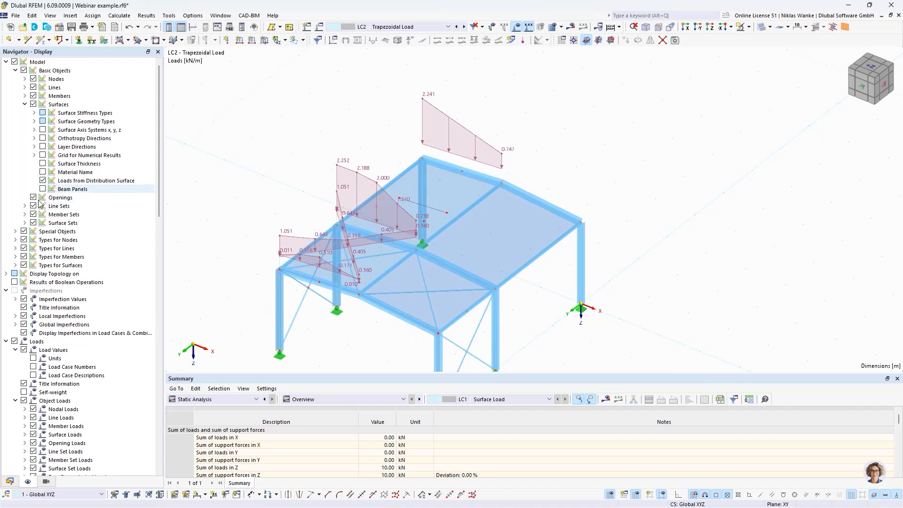
pyautogui.click(43, 180)
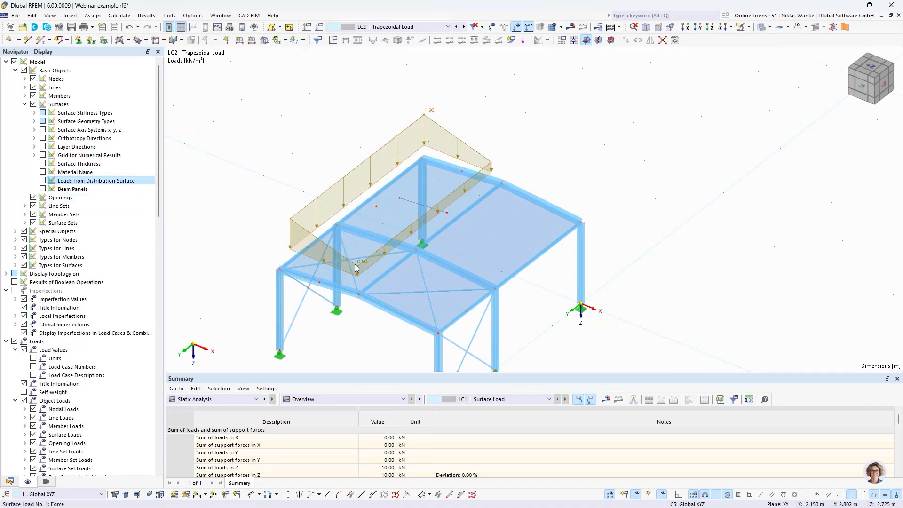
pyautogui.scroll(2, 323, 287)
pyautogui.moveTo(324, 287); pyautogui.dragTo(404, 256, button='middle')
pyautogui.scroll(-4, 404, 256)
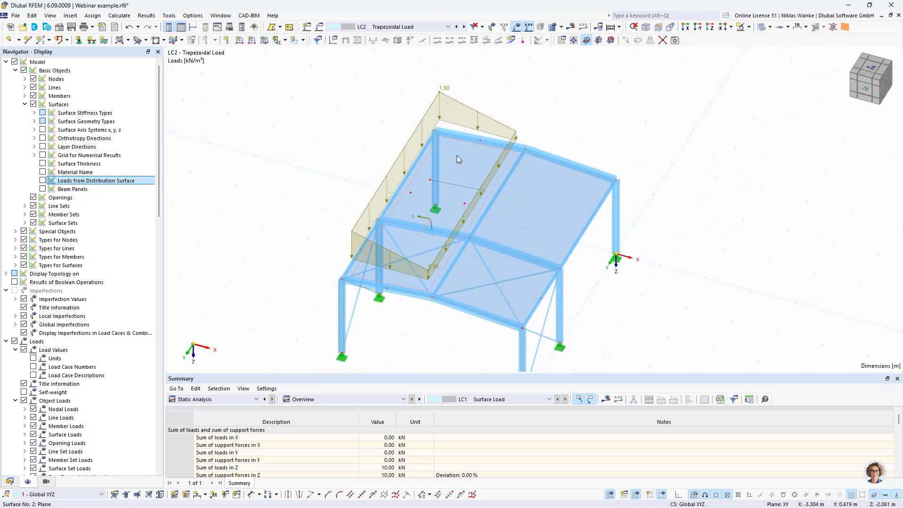
# Step: Review the load transfer direction and load distribution settings of surface No. 2 beside the model, and close the surface settings
pyautogui.keyDown('ctrl'); pyautogui.moveTo(455, 169); pyautogui.dragTo(676, 155, button='middle'); pyautogui.keyUp('ctrl')
pyautogui.doubleClick(681, 154)
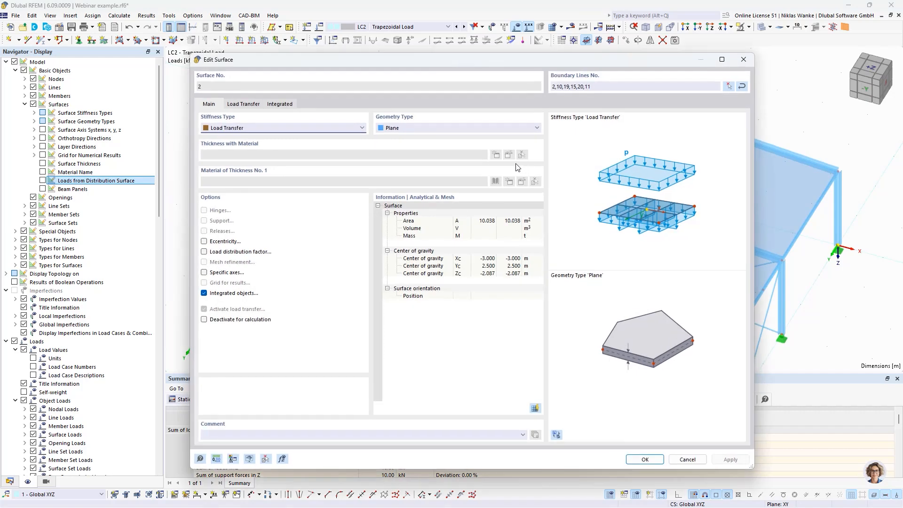
pyautogui.moveTo(752, 469); pyautogui.dragTo(657, 410)
pyautogui.moveTo(451, 61); pyautogui.dragTo(330, 50)
pyautogui.click(127, 94)
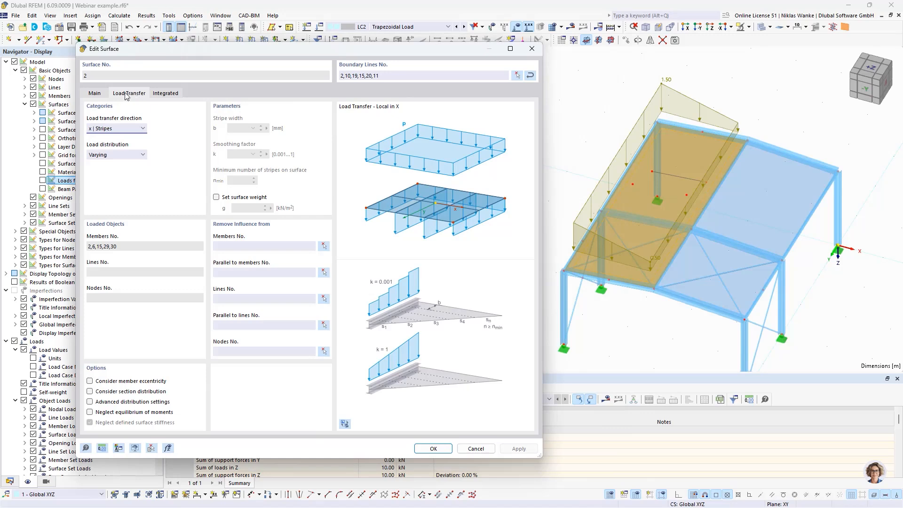
pyautogui.moveTo(252, 57); pyautogui.dragTo(214, 54)
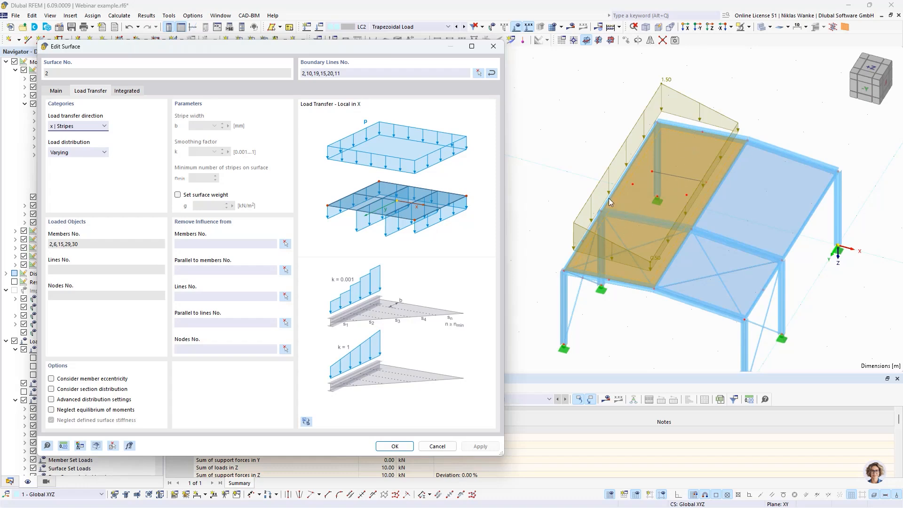
pyautogui.click(493, 46)
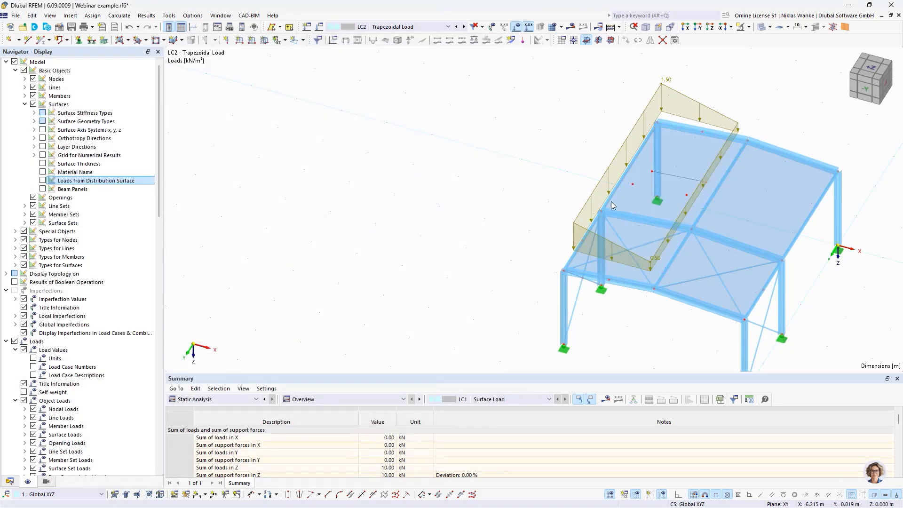
# Step: Examine the trapezoidal surface load on surface No. 2 together with its local axes, supporting beams and bracing members
pyautogui.scroll(4, 669, 216)
pyautogui.moveTo(607, 201); pyautogui.dragTo(540, 229, button='middle')
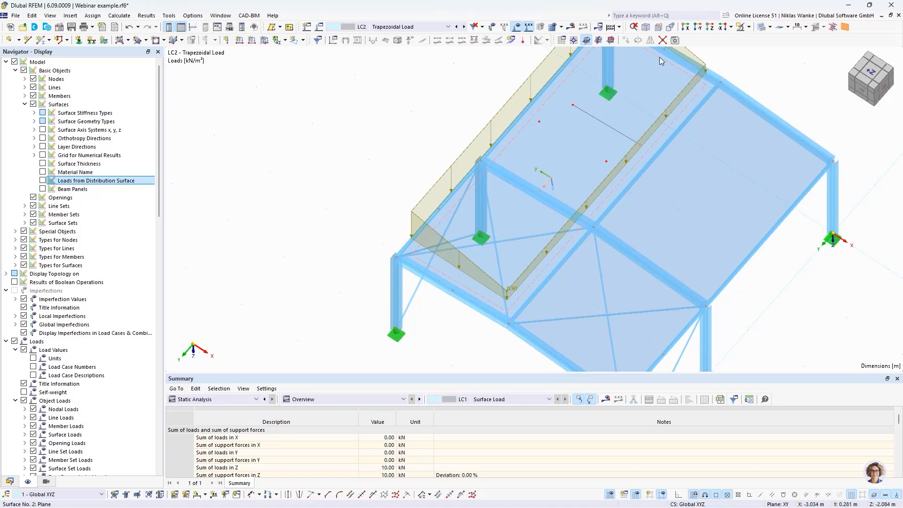
pyautogui.moveTo(578, 140); pyautogui.dragTo(541, 167, button='middle')
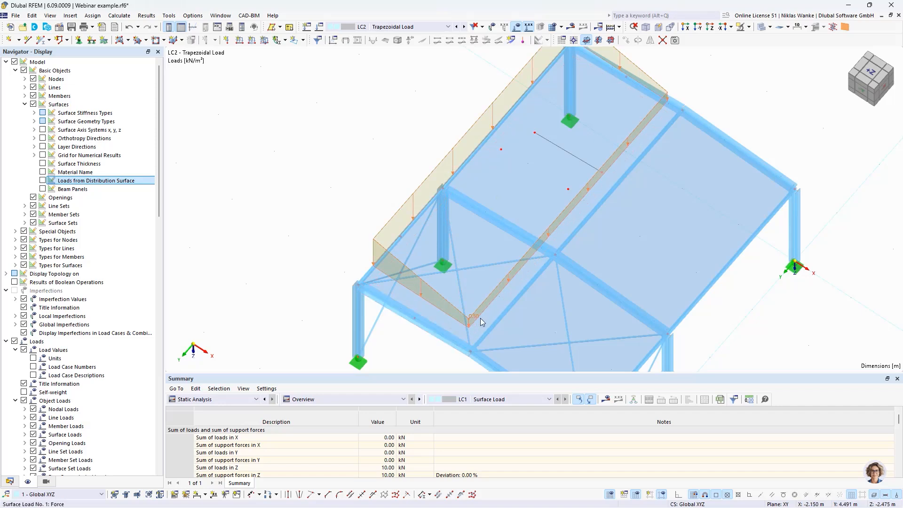
pyautogui.scroll(2, 451, 348)
pyautogui.keyDown('ctrl'); pyautogui.moveTo(451, 348); pyautogui.dragTo(419, 350, button='middle'); pyautogui.keyUp('ctrl')
pyautogui.scroll(-1, 417, 351)
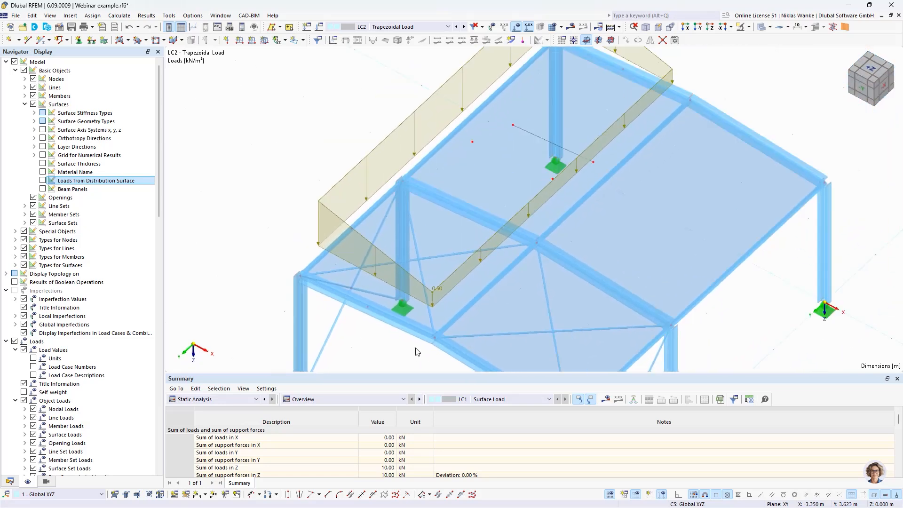
pyautogui.click(434, 291)
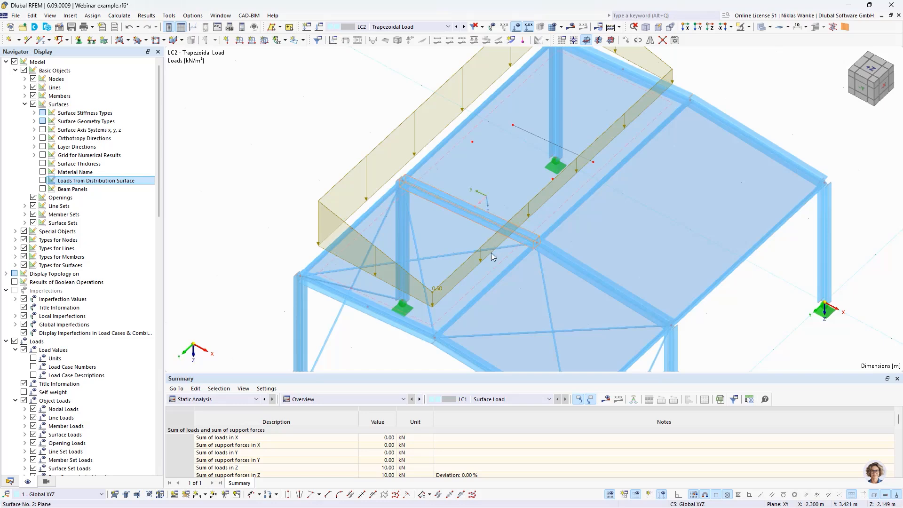
pyautogui.click(426, 255)
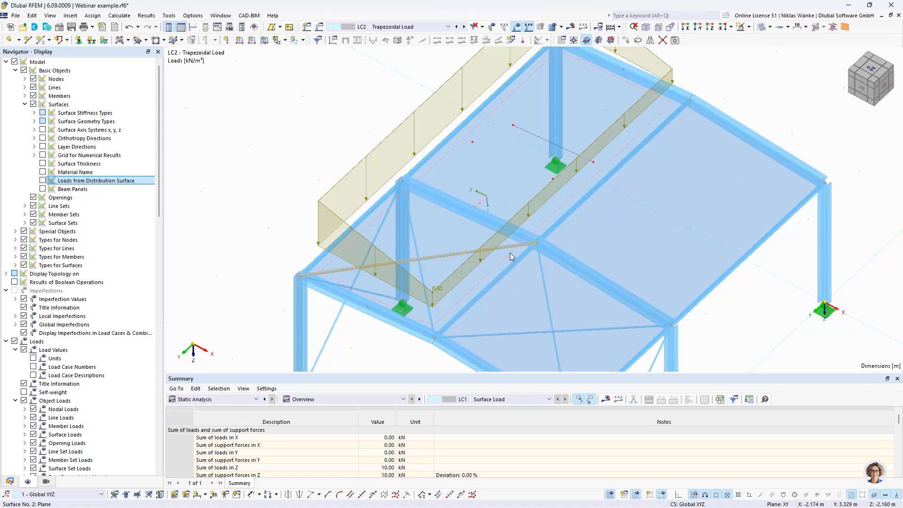
pyautogui.scroll(-1, 472, 298)
pyautogui.moveTo(473, 298); pyautogui.dragTo(632, 321, button='middle')
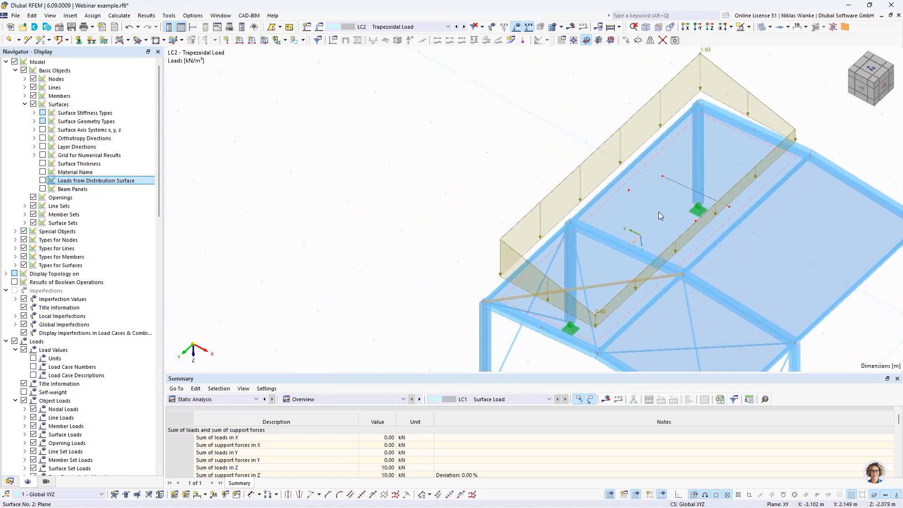
# Step: Recheck surface No. 2 and turn the display of Loads from Distribution Surface back on for LC2
pyautogui.doubleClick(658, 215)
pyautogui.click(498, 47)
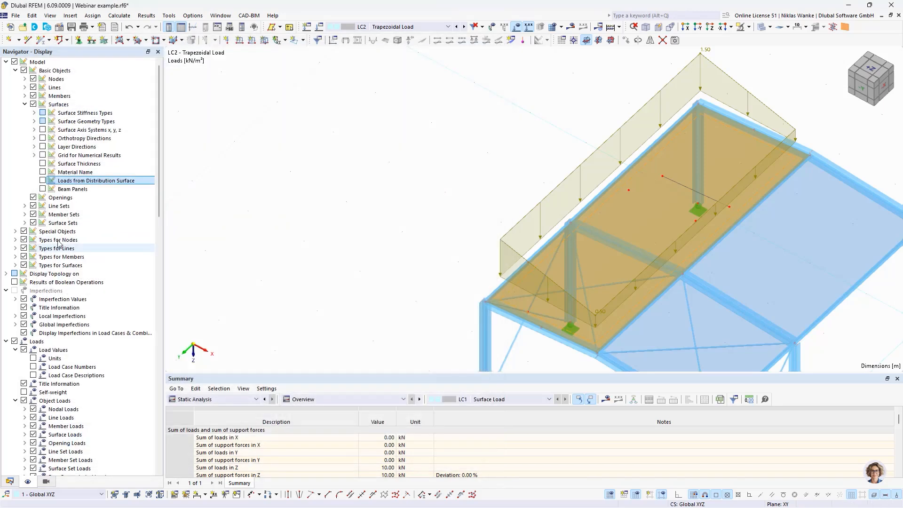
pyautogui.click(42, 181)
pyautogui.click(456, 191)
pyautogui.scroll(-1, 444, 223)
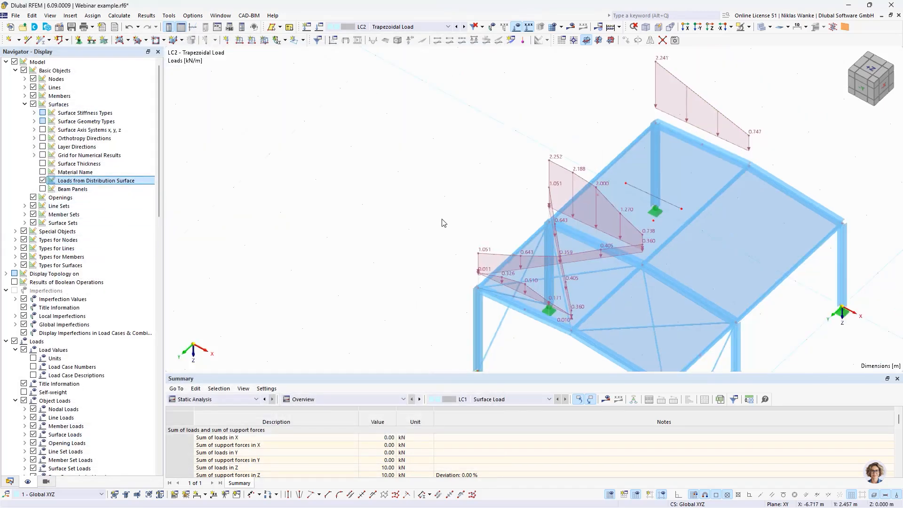
# Step: Change the load transfer direction of surface No. 2 to y | Stripes and apply it, accepting deletion of the LC1 results
pyautogui.moveTo(442, 225); pyautogui.dragTo(465, 231, button='middle')
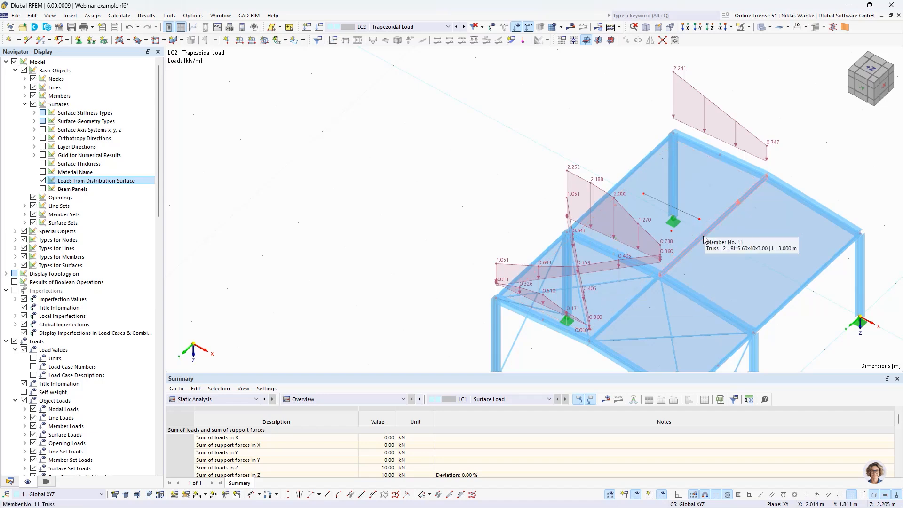
pyautogui.click(703, 191)
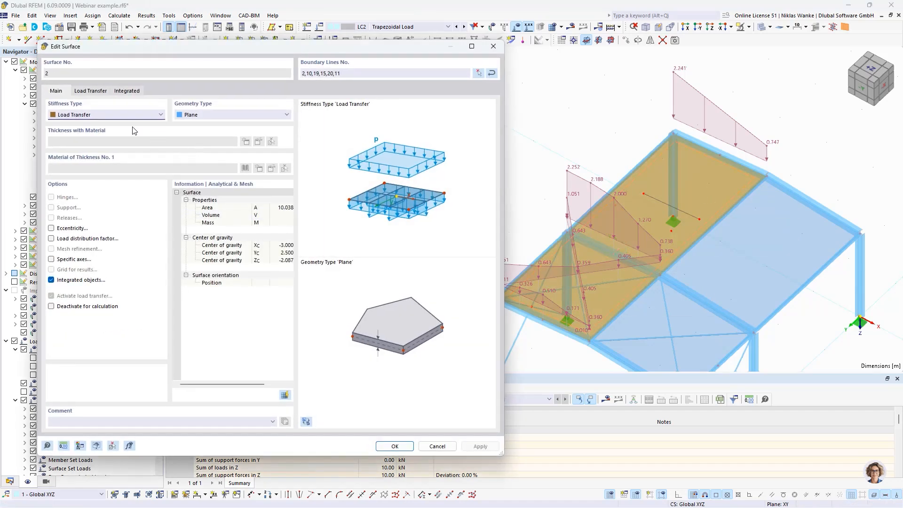
pyautogui.click(95, 91)
pyautogui.click(68, 127)
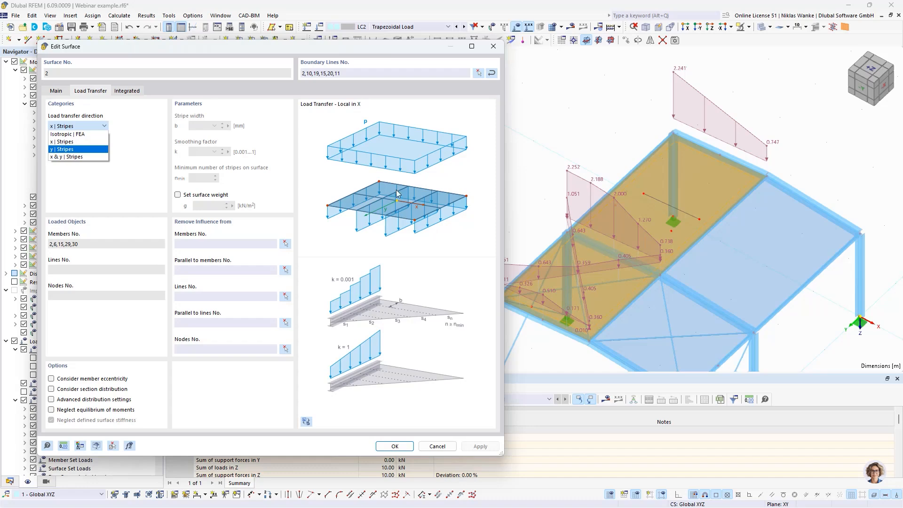
pyautogui.click(58, 151)
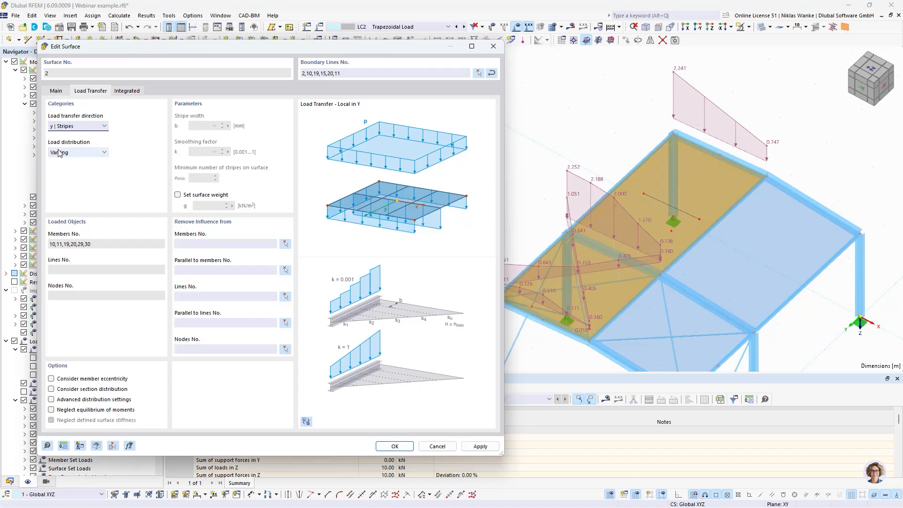
pyautogui.click(482, 446)
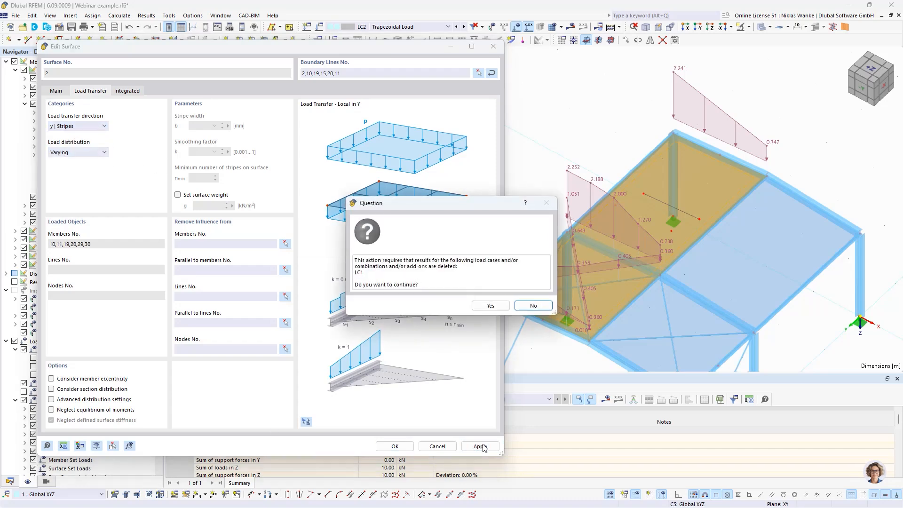
pyautogui.click(490, 307)
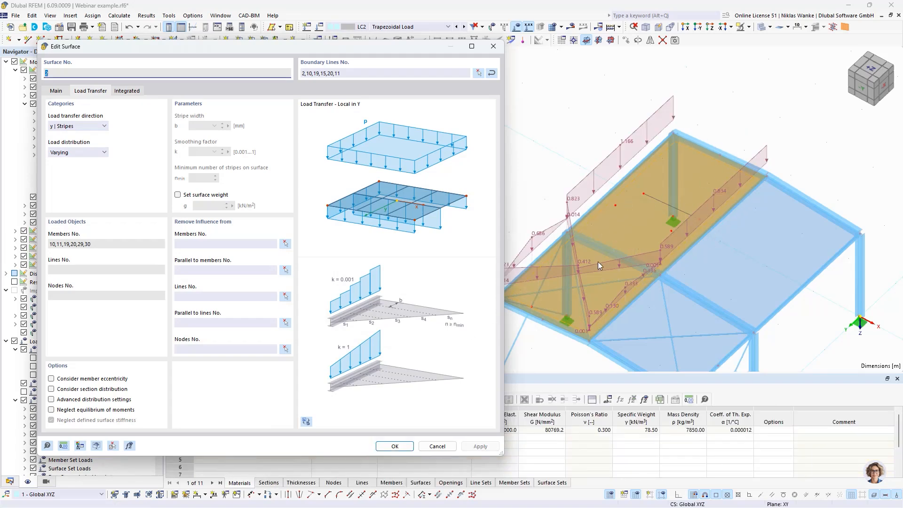
# Step: Set the load transfer direction of surface No. 2 to x & y | Stripes and apply the change
pyautogui.click(96, 126)
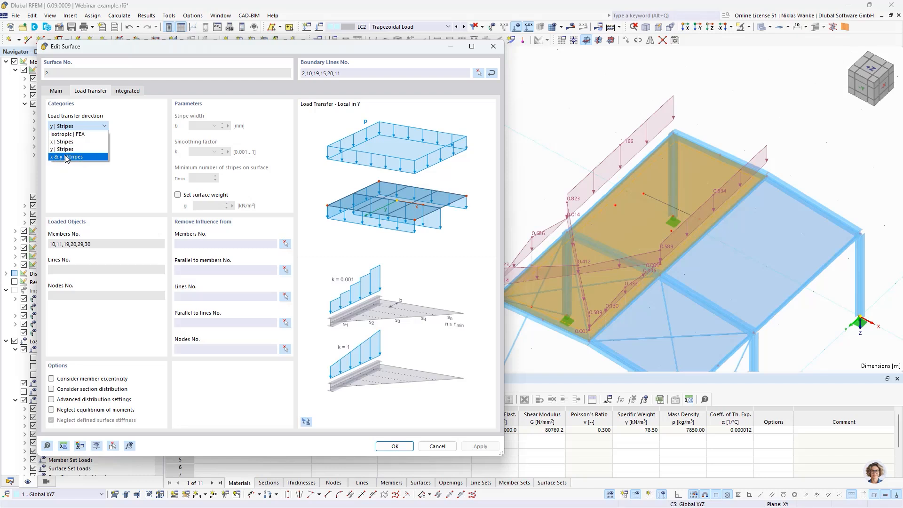
pyautogui.click(101, 192)
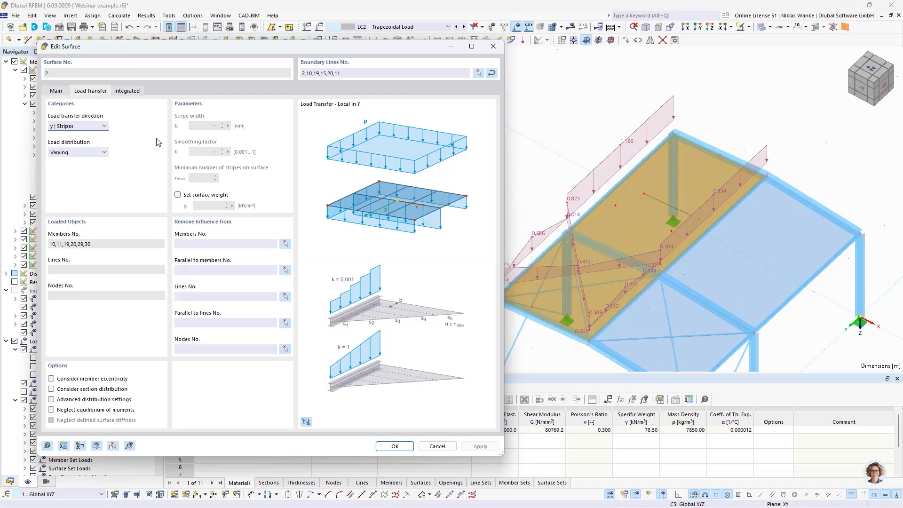
pyautogui.click(78, 126)
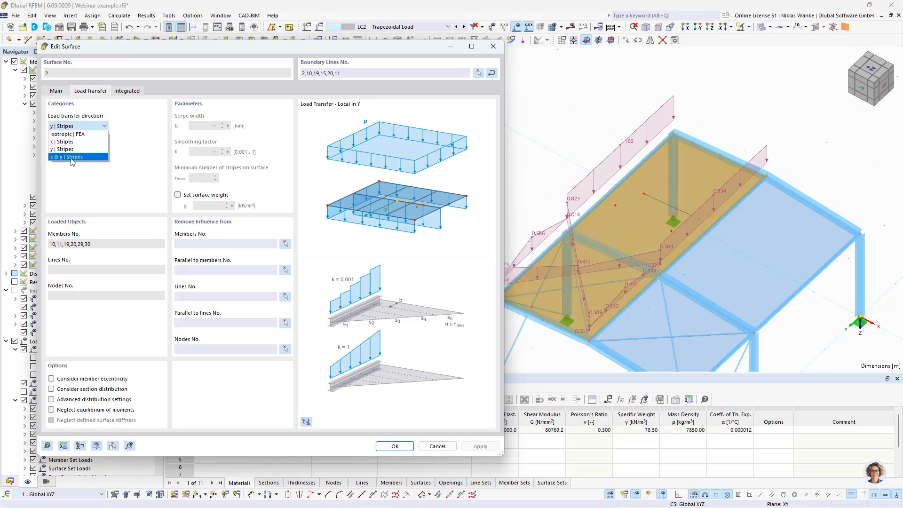
pyautogui.click(70, 157)
pyautogui.click(480, 447)
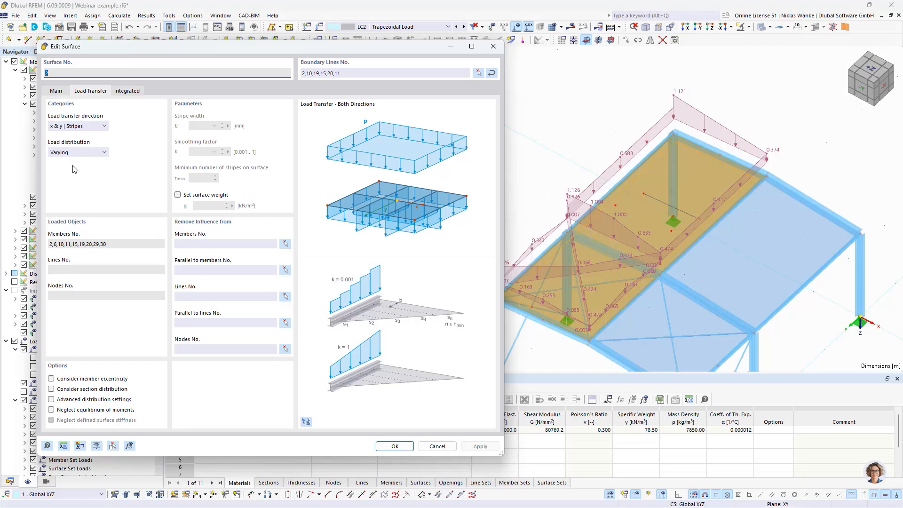
# Step: Switch the load distribution of surface No. 2 to Uniform and apply it to the model
pyautogui.click(78, 127)
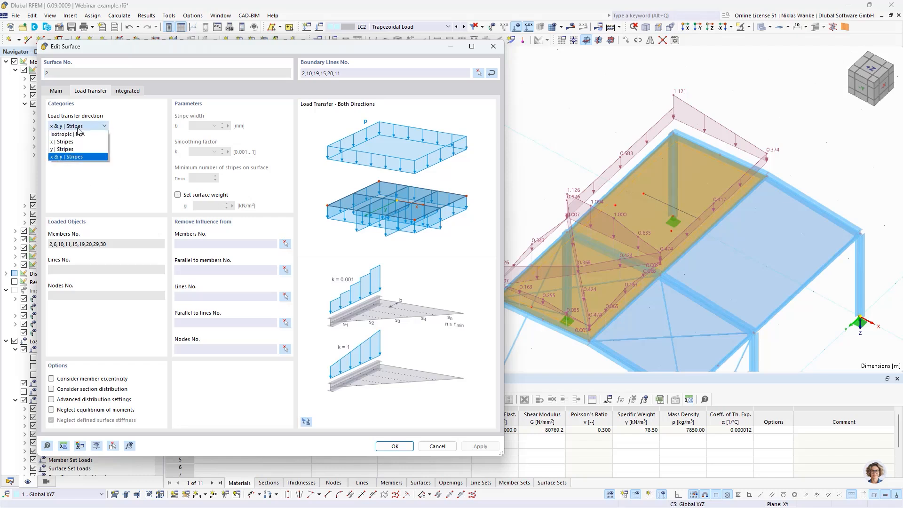
pyautogui.click(58, 151)
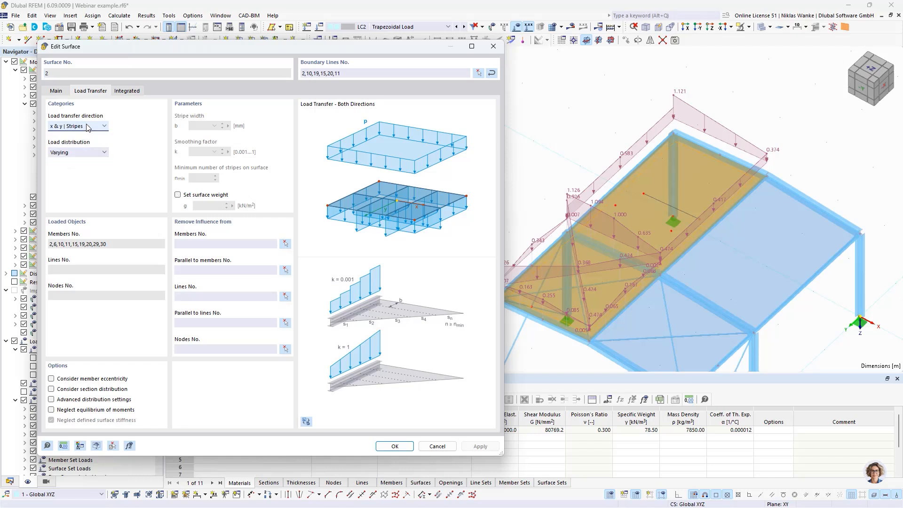
pyautogui.click(76, 154)
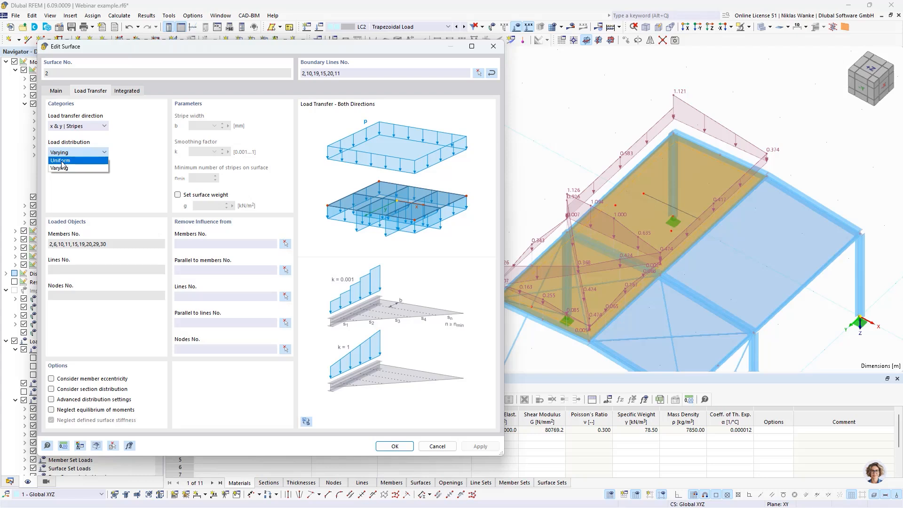
pyautogui.click(137, 167)
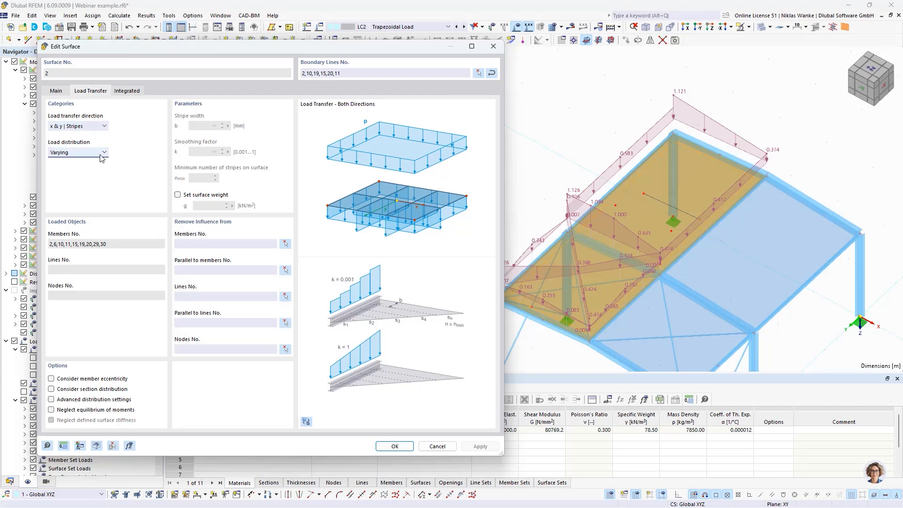
pyautogui.click(79, 154)
pyautogui.click(79, 160)
pyautogui.click(479, 446)
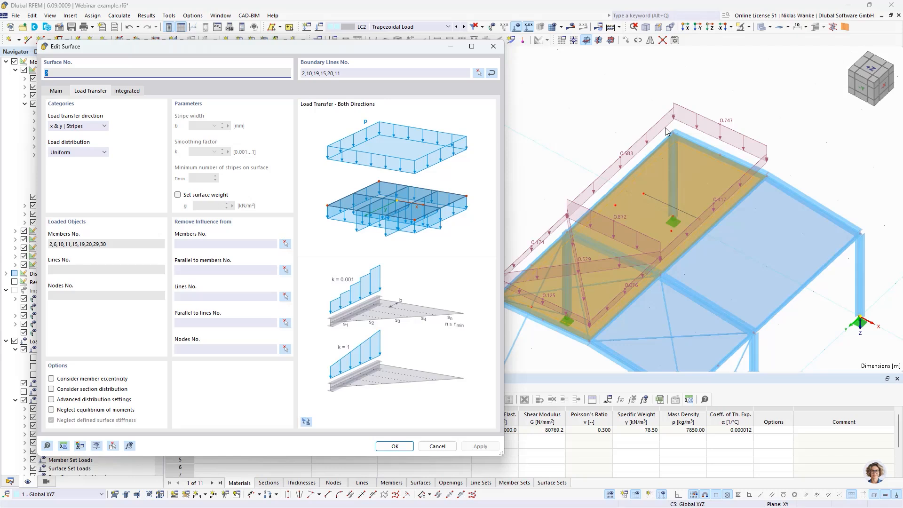
# Step: Set the load distribution of surface No. 2 back to Varying and apply the change
pyautogui.click(59, 153)
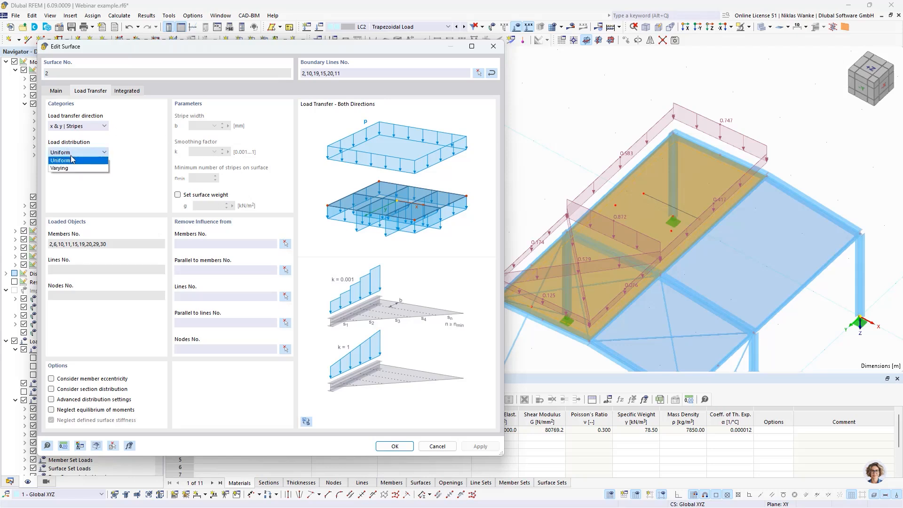
pyautogui.click(65, 168)
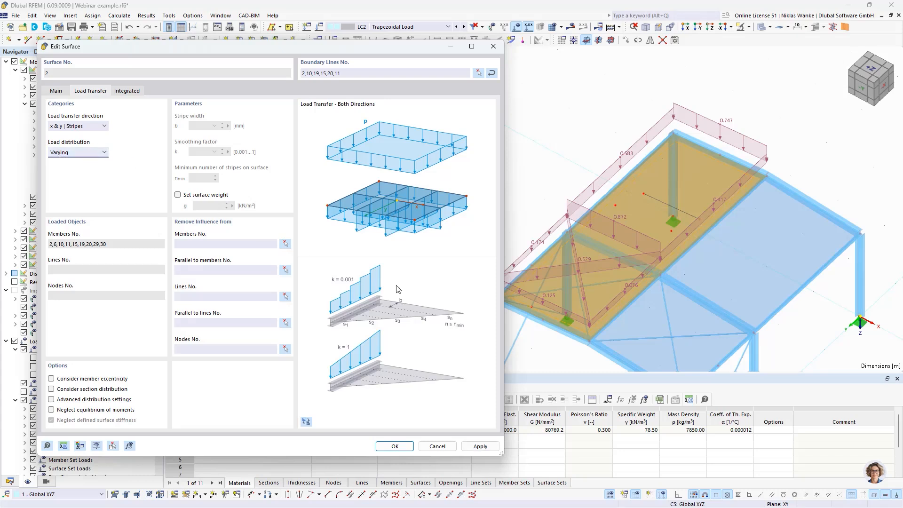
pyautogui.click(480, 446)
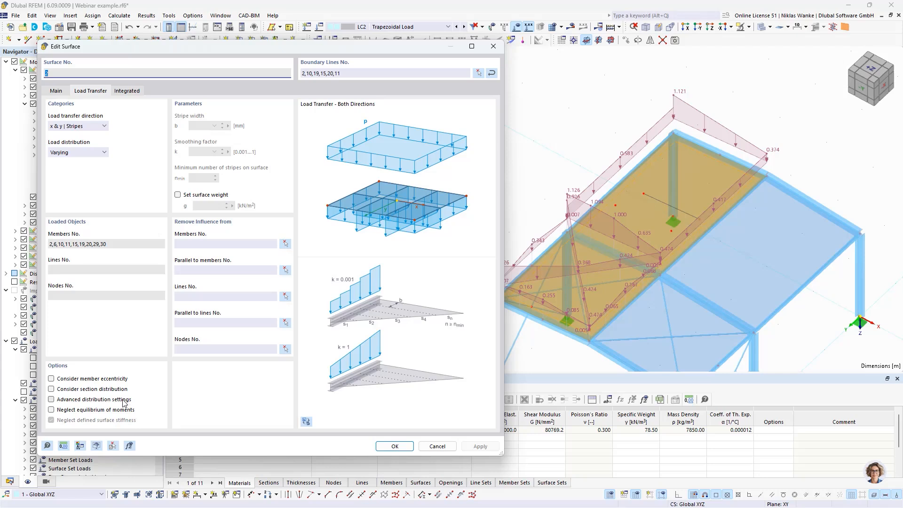
# Step: Enable the advanced distribution settings for surface No. 2, set the stripe width to 100 mm and apply
pyautogui.click(50, 400)
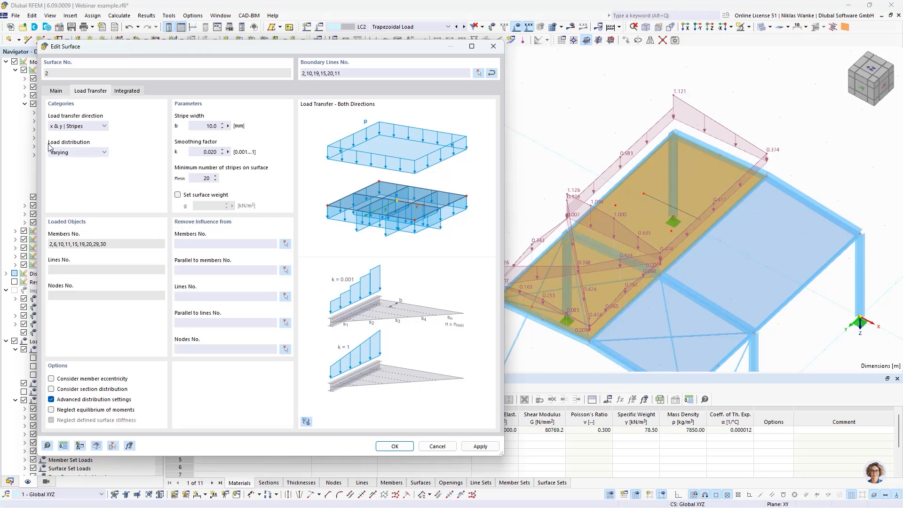
pyautogui.click(78, 127)
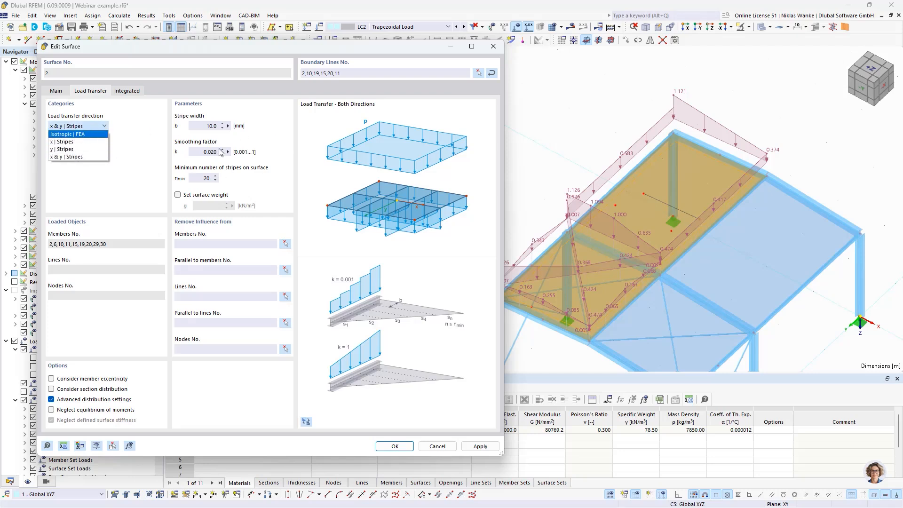
pyautogui.click(149, 157)
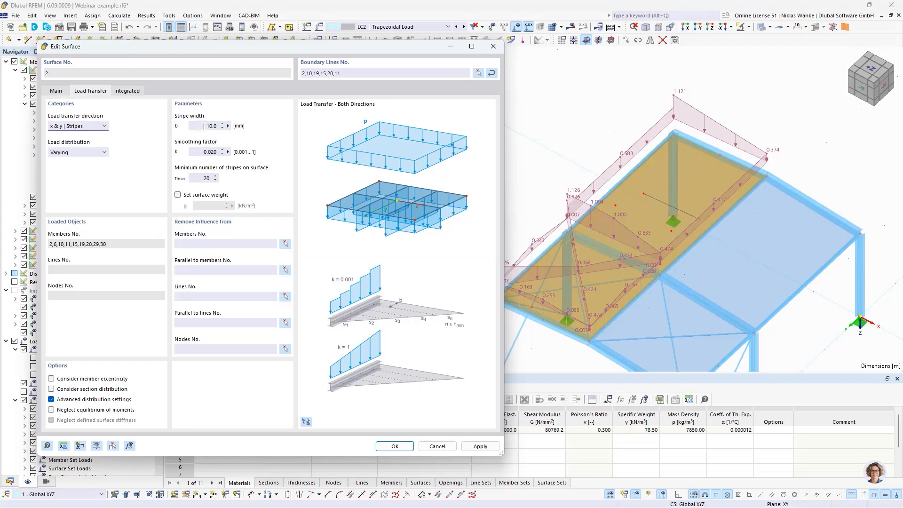
pyautogui.click(202, 125)
pyautogui.write('100')
pyautogui.click(204, 152)
pyautogui.click(480, 447)
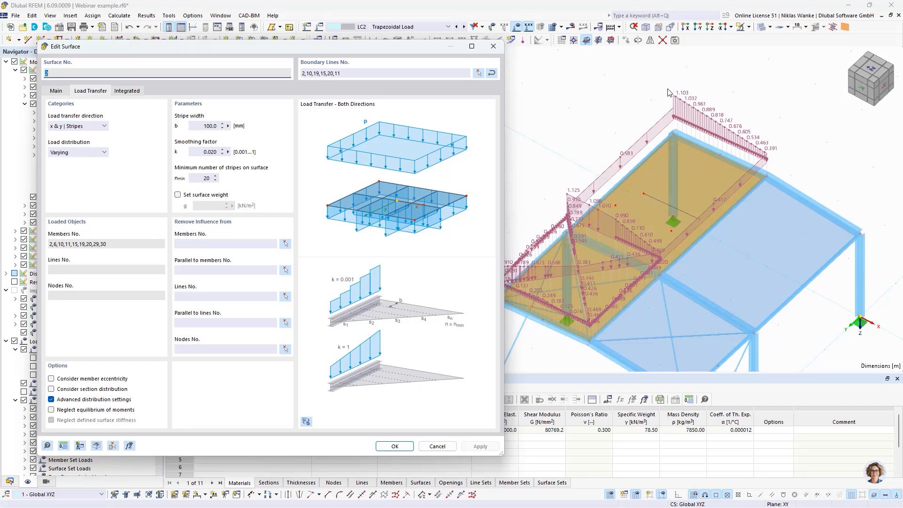
# Step: Set the smoothing factor k of surface No. 2 to 0.5 and apply it to the load distribution
pyautogui.moveTo(199, 152); pyautogui.dragTo(248, 154)
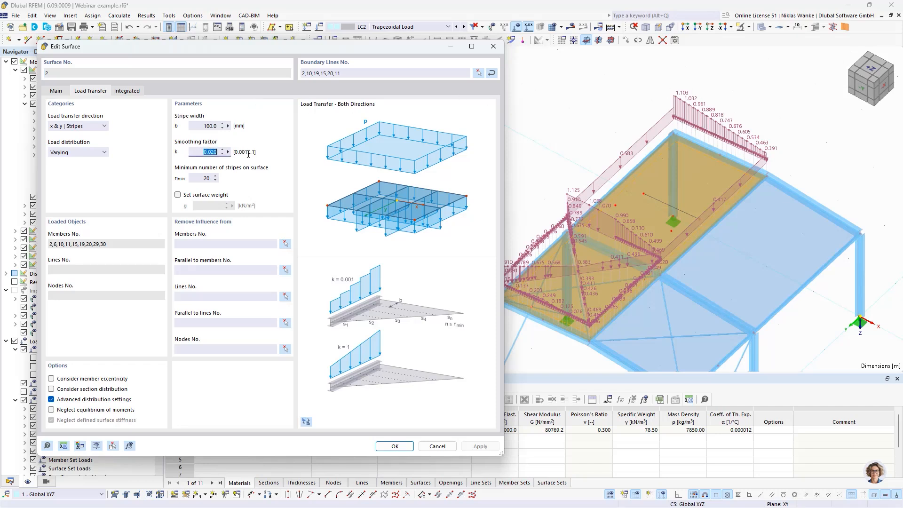
pyautogui.write('0,5')
pyautogui.click(203, 178)
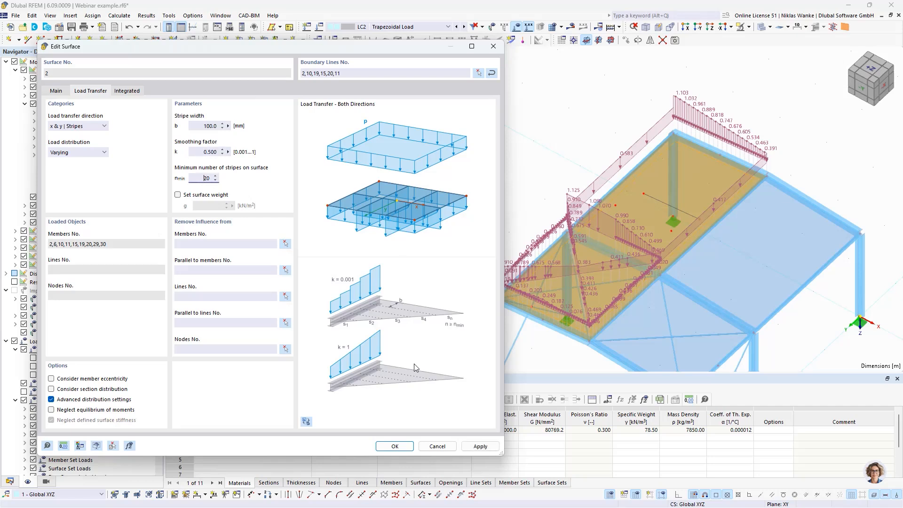
pyautogui.click(480, 446)
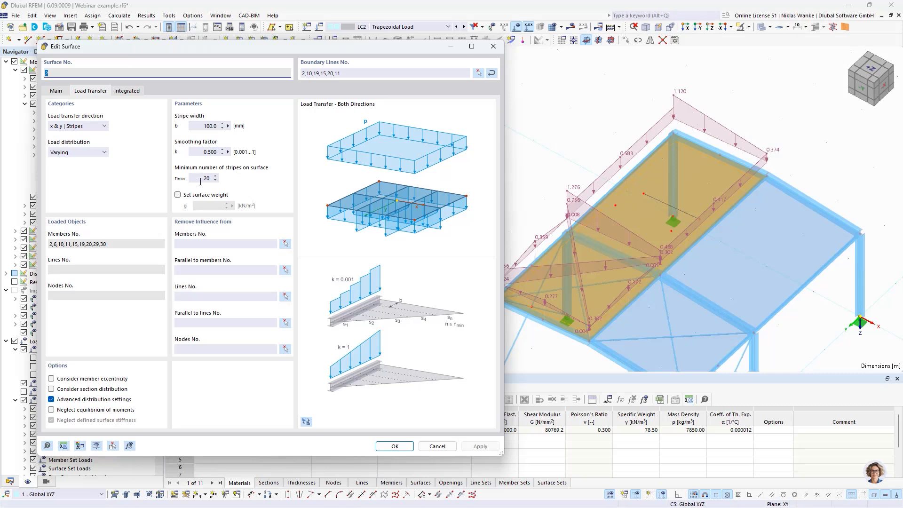
# Step: Set the smoothing factor k of surface No. 2 to 0.001 and apply the change
pyautogui.click(200, 151)
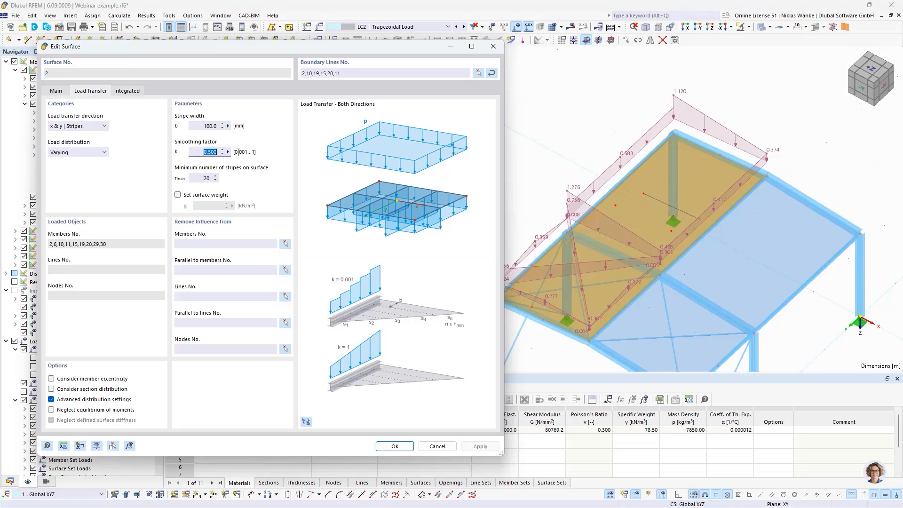
pyautogui.write('0.001')
pyautogui.press('Tab')
pyautogui.click(480, 445)
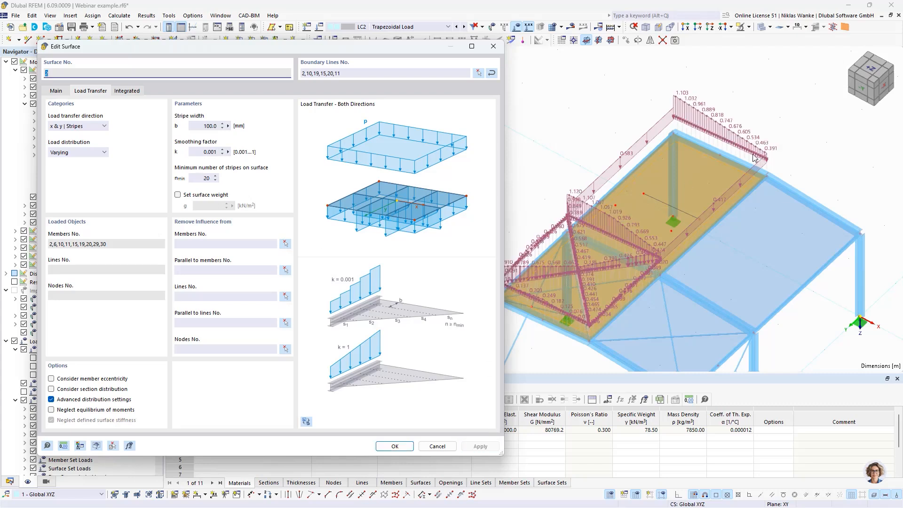
# Step: Set the stripe width of surface No. 2 to 1000 mm and the minimum number of stripes to 5, applying each change
pyautogui.click(212, 126)
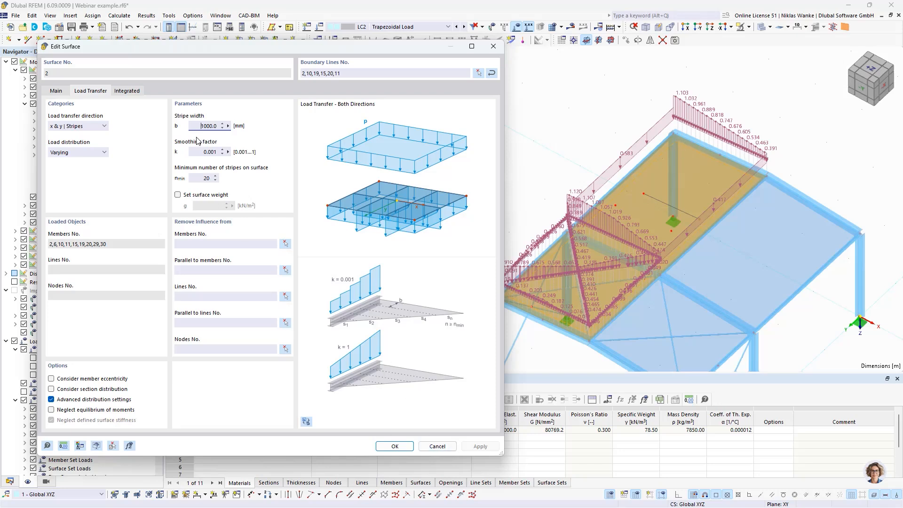
pyautogui.click(480, 445)
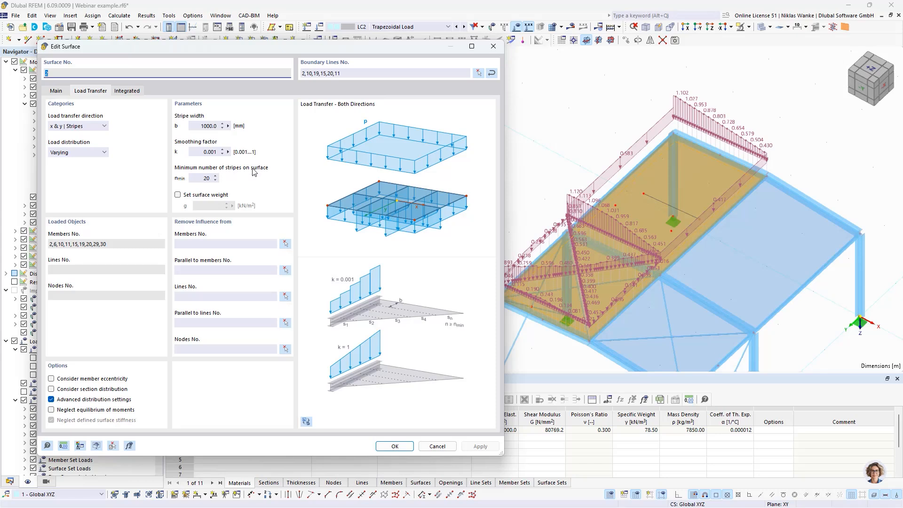
pyautogui.click(199, 178)
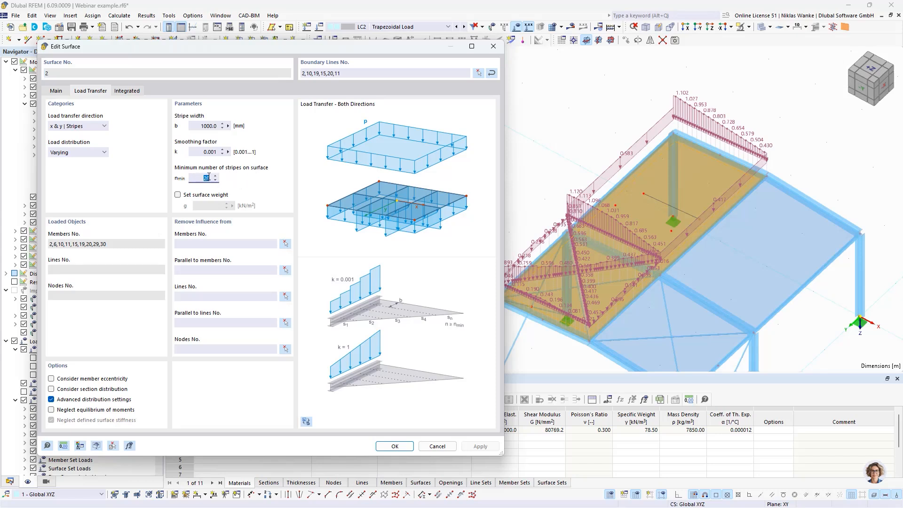
pyautogui.click(200, 150)
pyautogui.click(196, 126)
pyautogui.click(201, 178)
pyautogui.moveTo(200, 178); pyautogui.dragTo(215, 177)
pyautogui.click(200, 177)
pyautogui.click(205, 153)
pyautogui.click(487, 446)
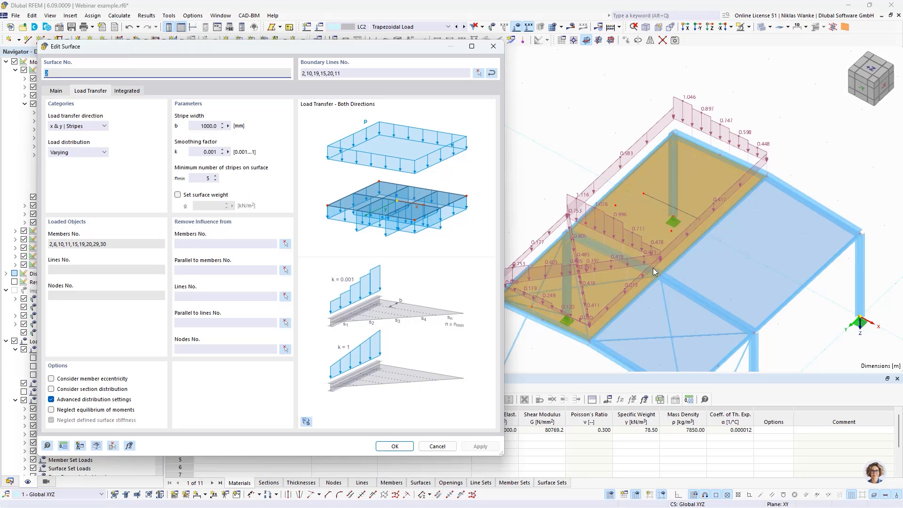
# Step: Try the options to consider member eccentricity and section distribution for surface No. 2, and close its settings without applying them
pyautogui.click(51, 379)
pyautogui.click(52, 389)
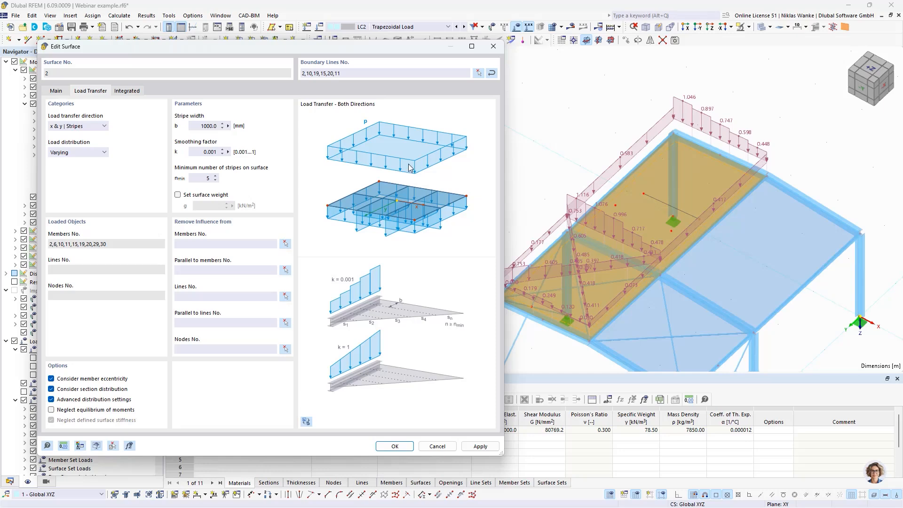
pyautogui.click(494, 46)
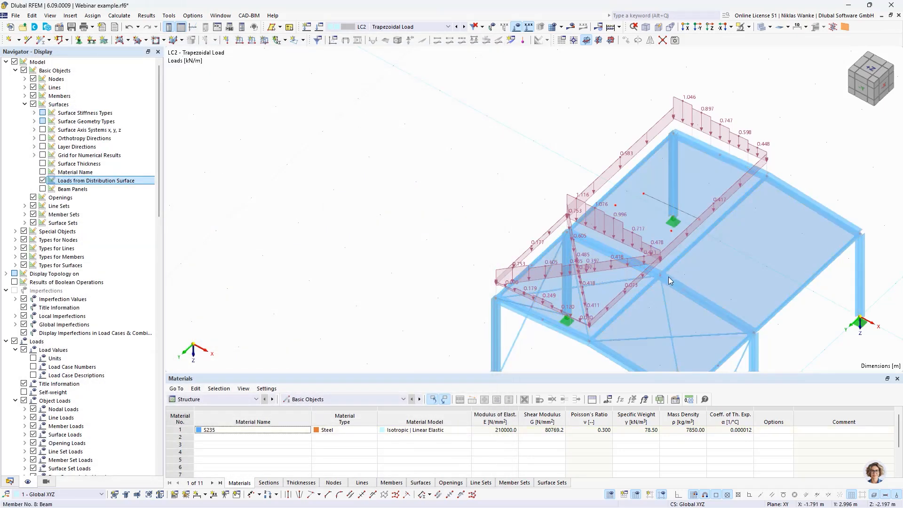
# Step: Try the section distribution type Tapered at both sides for member No. 6, and close its settings without applying it
pyautogui.doubleClick(590, 255)
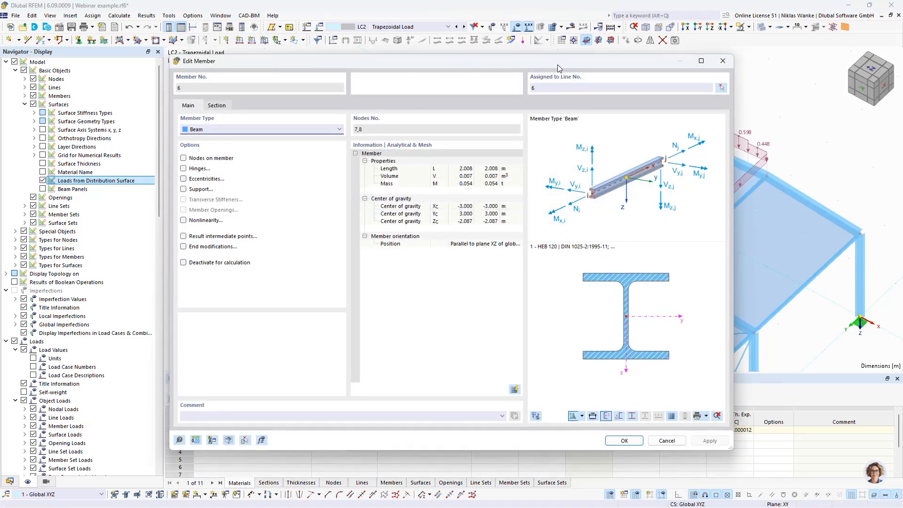
pyautogui.moveTo(557, 64); pyautogui.dragTo(582, 73)
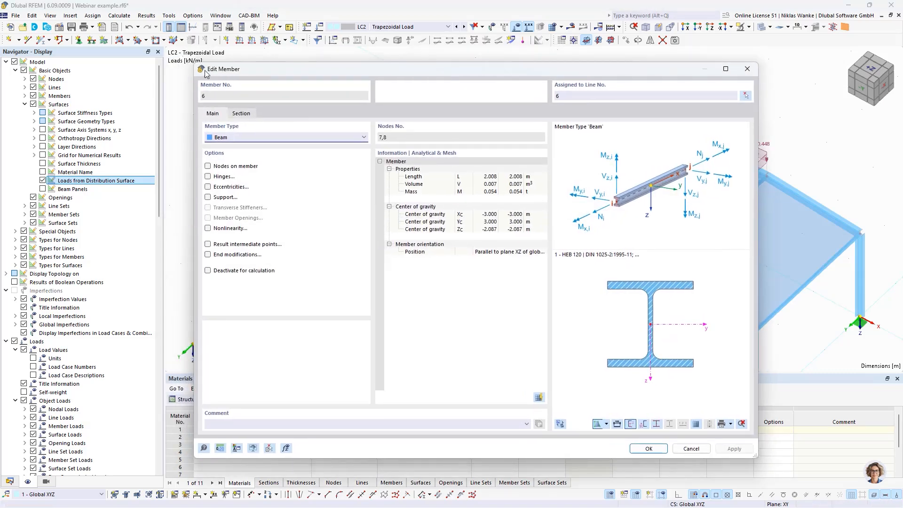
pyautogui.click(241, 114)
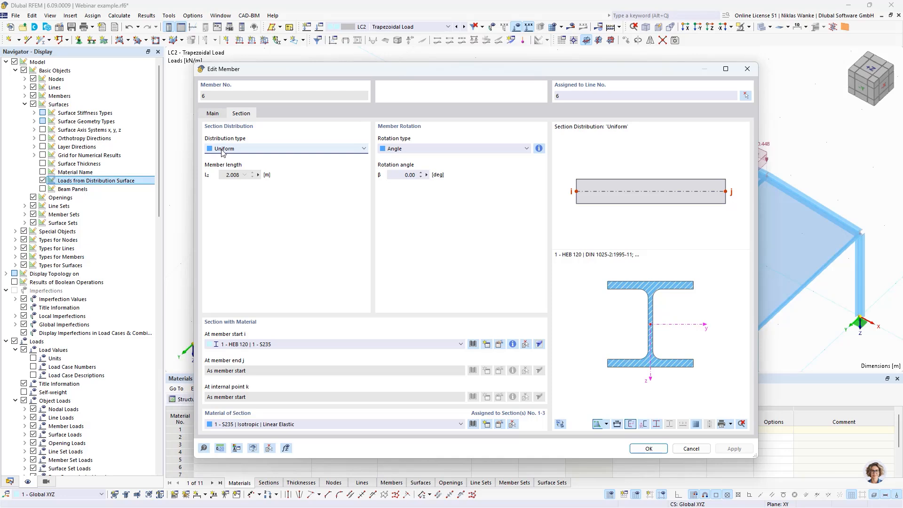
pyautogui.click(273, 148)
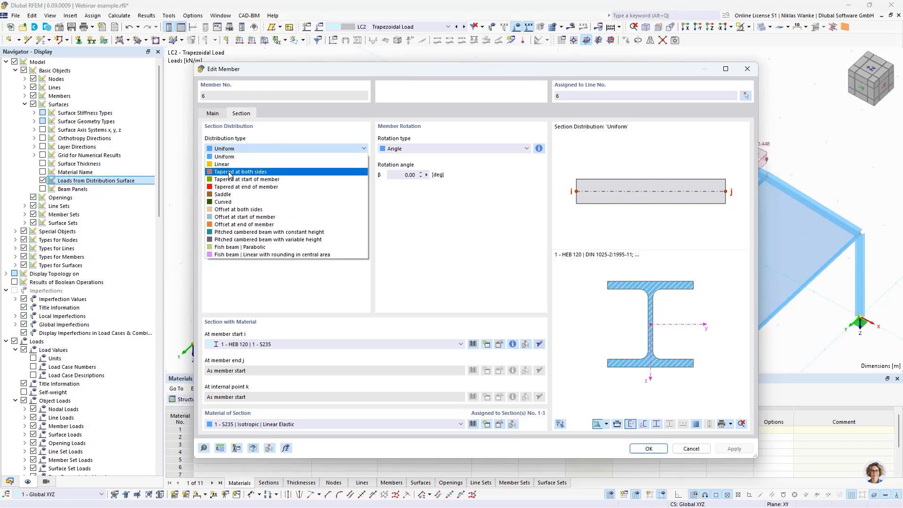
pyautogui.click(232, 172)
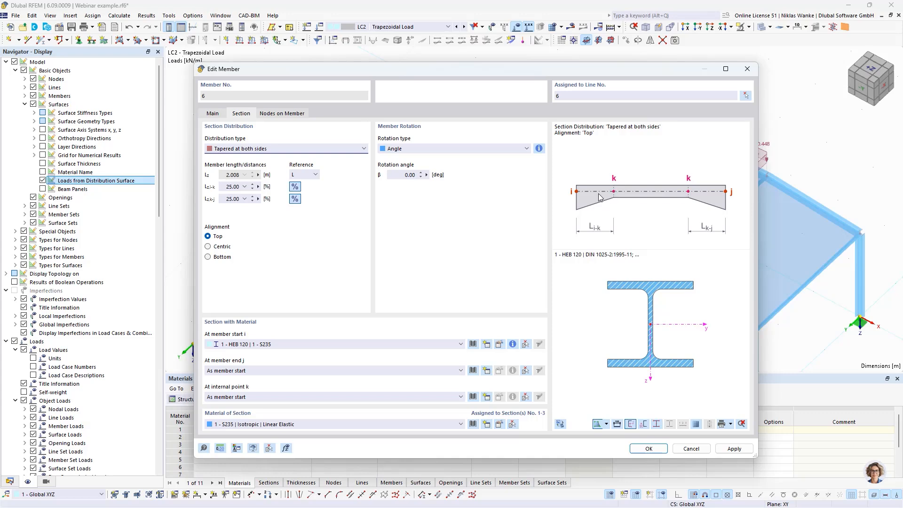
pyautogui.click(748, 75)
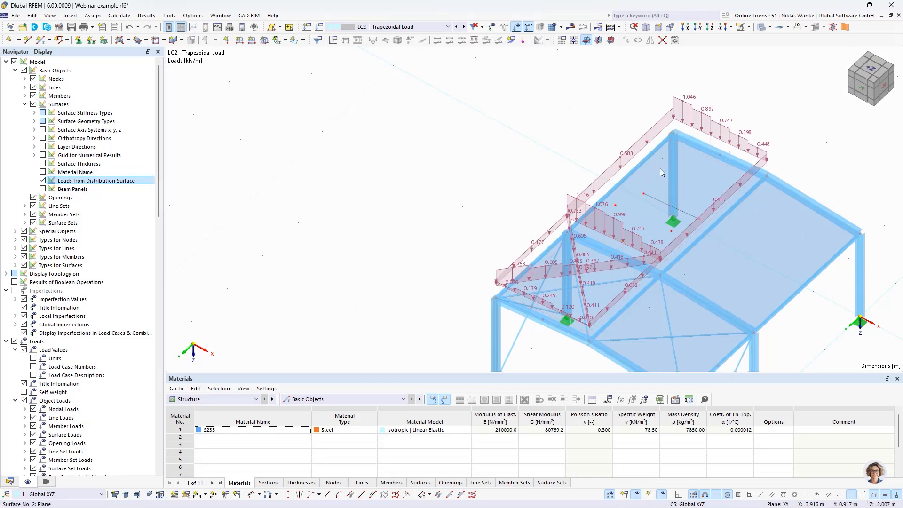
# Step: Review the load transfer options of surface No. 2 and close its settings without changes
pyautogui.click(649, 178)
pyautogui.doubleClick(648, 178)
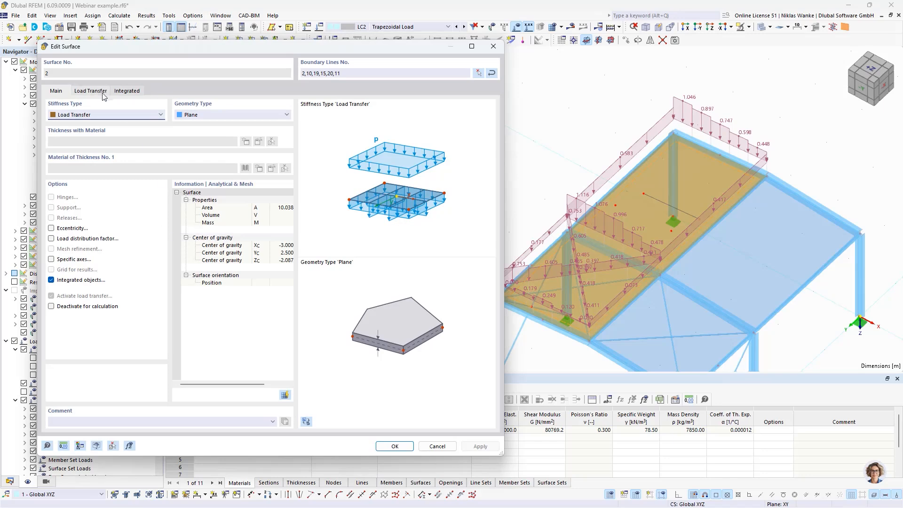
pyautogui.click(91, 91)
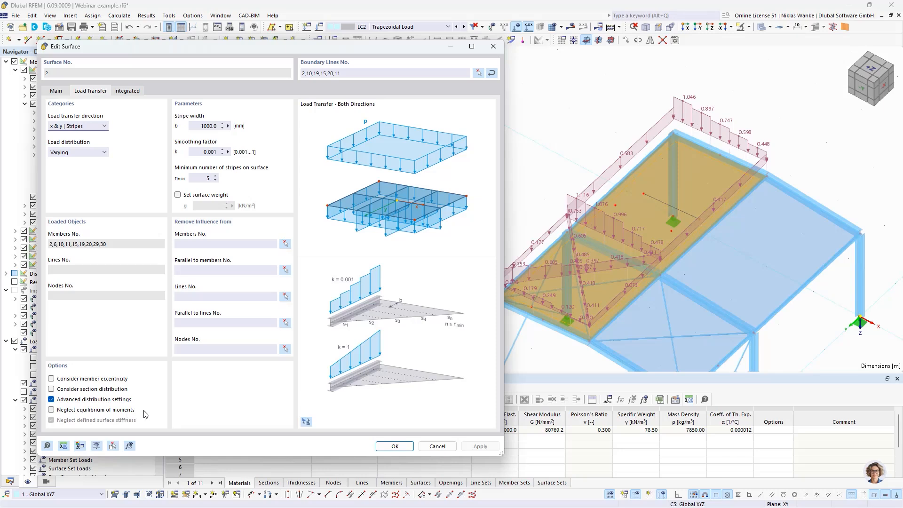
pyautogui.click(494, 47)
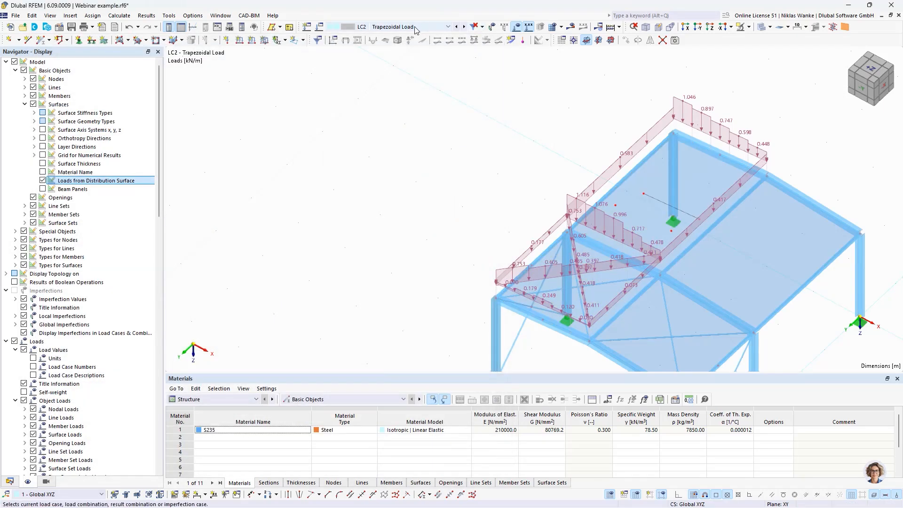
# Step: Switch to load case LC3 Local Load and hide the loads from the distribution surface, viewing surface No. 2 from above
pyautogui.click(463, 27)
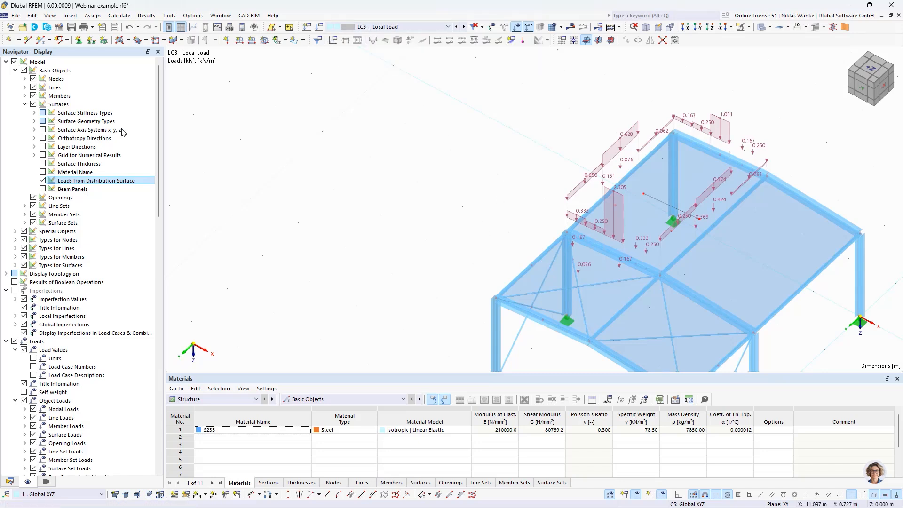
pyautogui.click(43, 180)
pyautogui.moveTo(470, 197); pyautogui.dragTo(548, 139, button='middle')
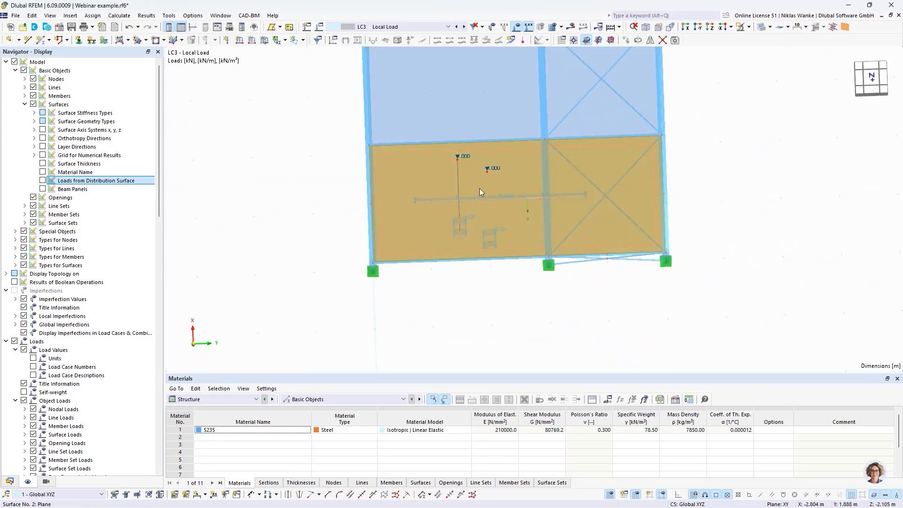
pyautogui.scroll(3, 484, 246)
pyautogui.moveTo(489, 254); pyautogui.dragTo(436, 299, button='middle')
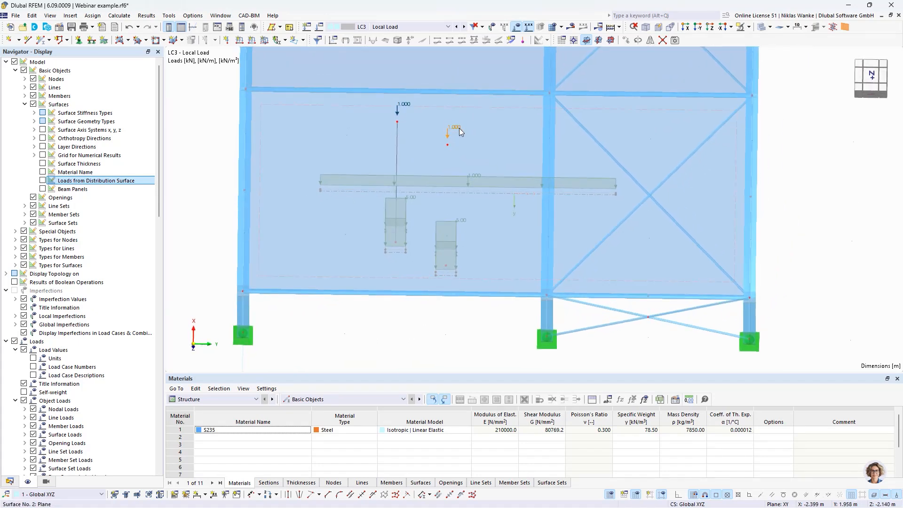
# Step: Examine the concentrated, line and free rectangular loads acting on surface No. 2 from several angles
pyautogui.click(436, 177)
pyautogui.click(453, 244)
pyautogui.scroll(-3, 431, 312)
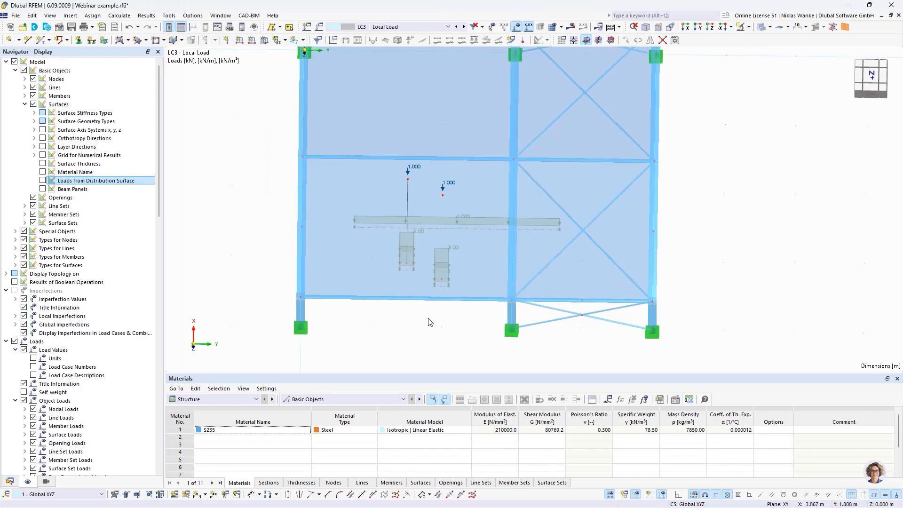
pyautogui.moveTo(427, 318); pyautogui.dragTo(371, 282, button='middle')
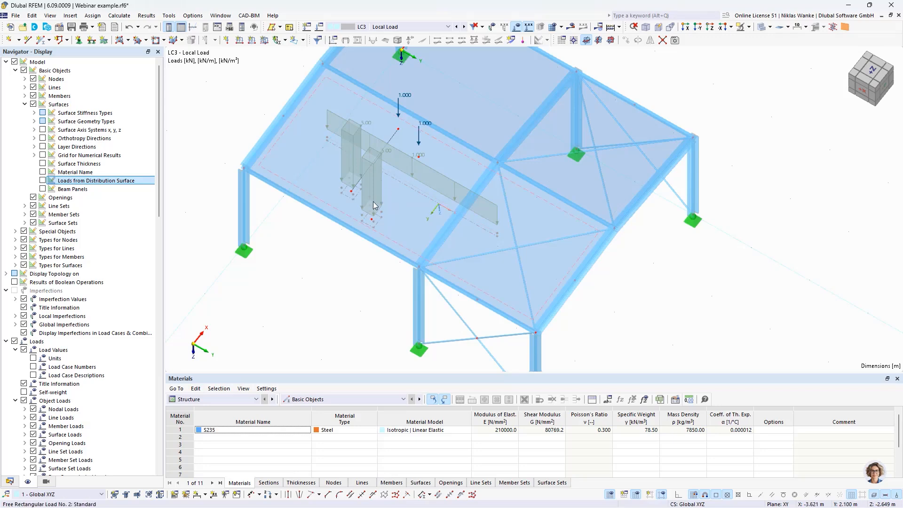
pyautogui.moveTo(322, 237); pyautogui.dragTo(389, 266, button='middle')
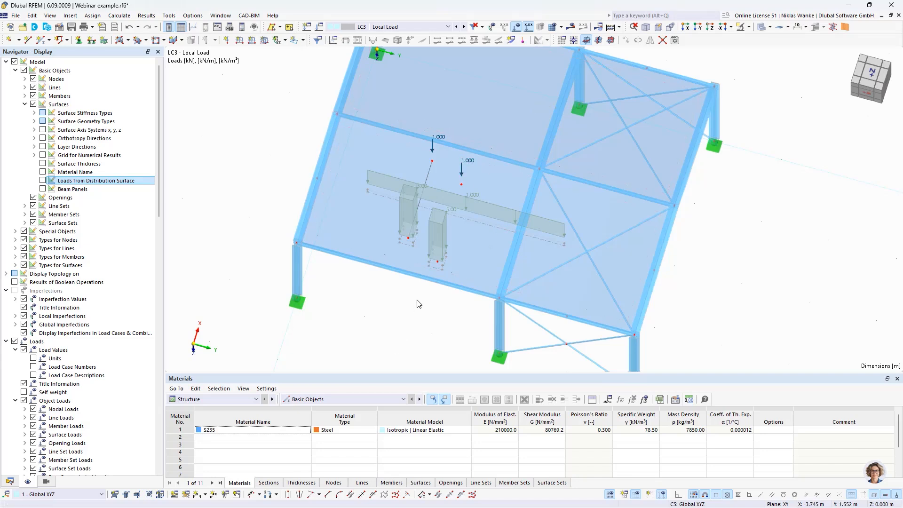
pyautogui.scroll(1, 417, 257)
pyautogui.moveTo(378, 288); pyautogui.dragTo(391, 306, button='middle')
pyautogui.scroll(1, 426, 203)
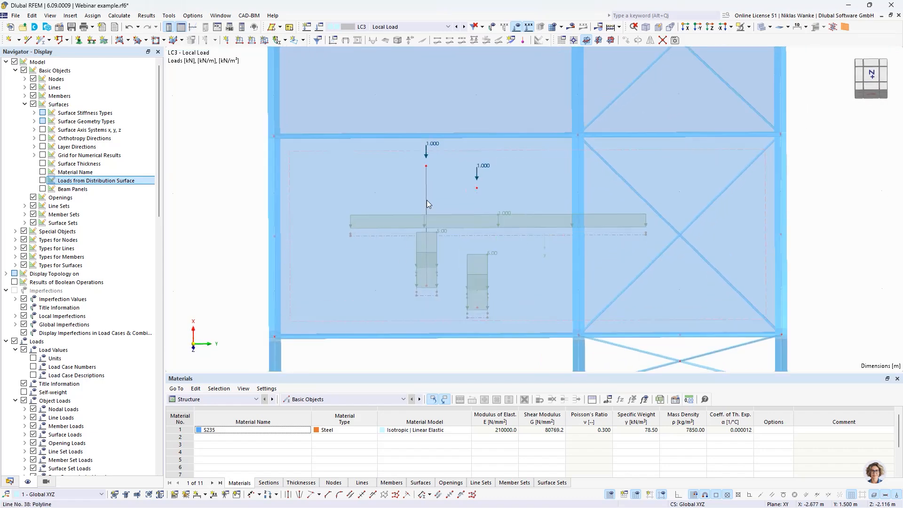
pyautogui.scroll(2, 432, 188)
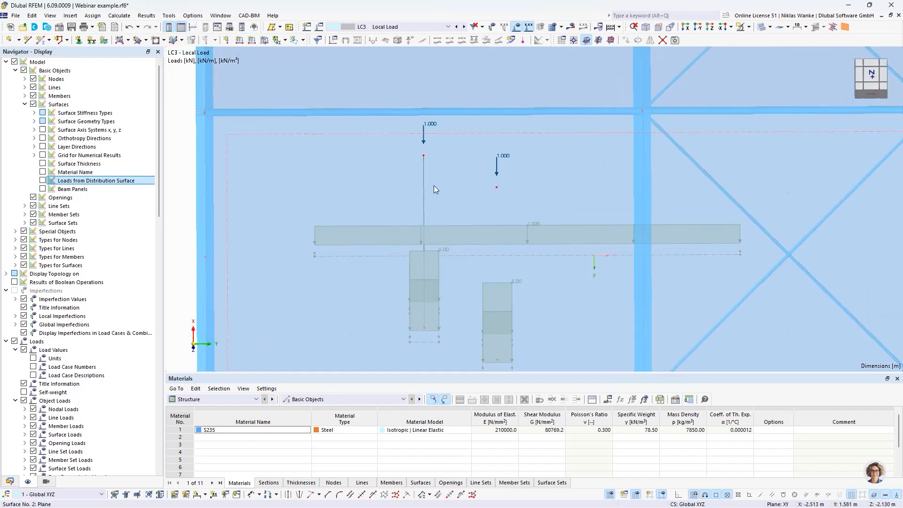
pyautogui.click(497, 180)
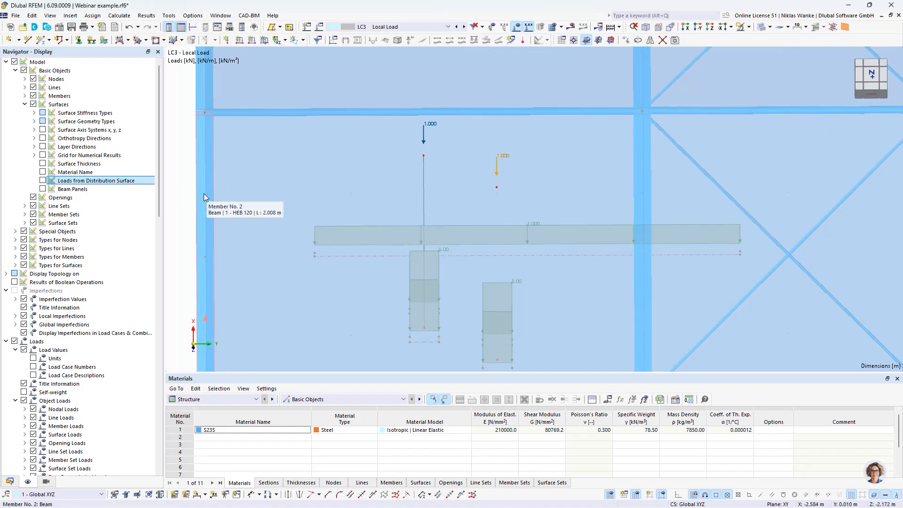
# Step: Show the loads from the distribution surface and examine how the local loads are transferred to the surrounding members
pyautogui.click(42, 181)
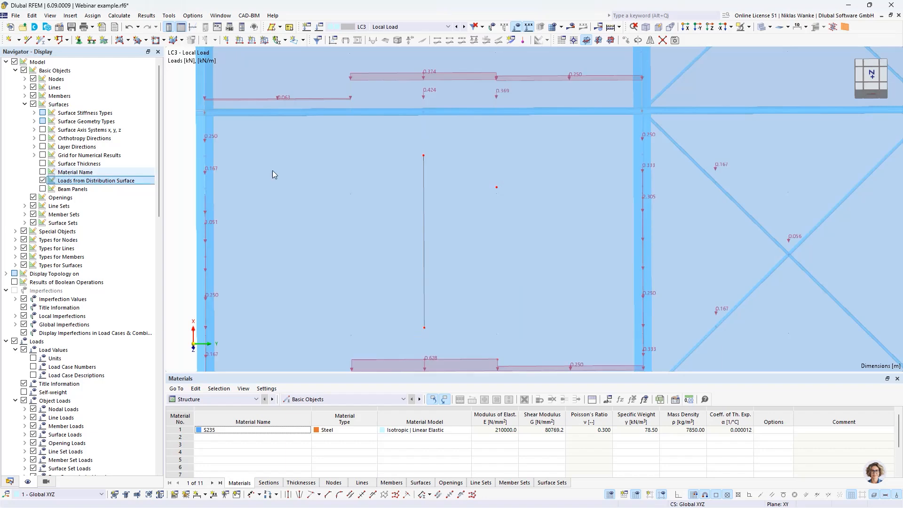
pyautogui.moveTo(547, 267); pyautogui.dragTo(547, 238, button='middle')
pyautogui.scroll(-1, 552, 229)
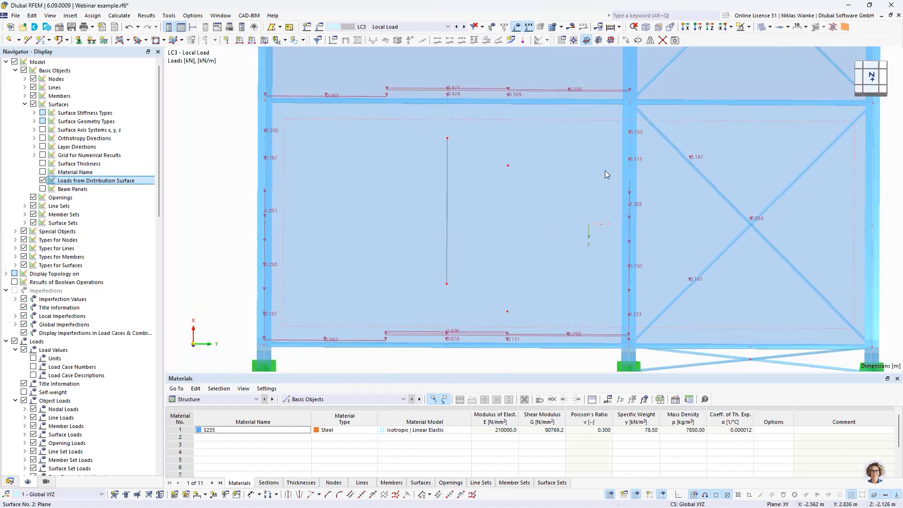
pyautogui.scroll(1, 517, 169)
pyautogui.moveTo(425, 198); pyautogui.dragTo(495, 222, button='middle')
pyautogui.scroll(-2, 414, 154)
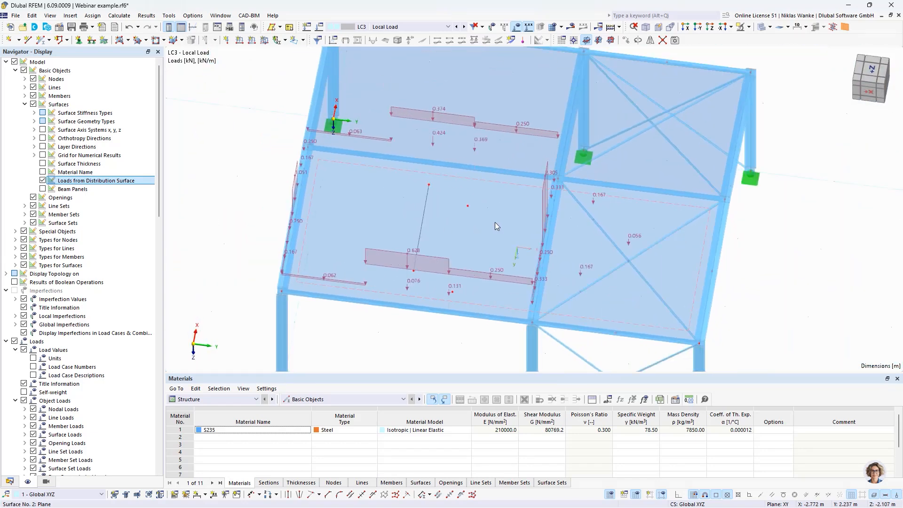
# Step: Set the load transfer direction of surface No. 2 to x | Stripes and confirm the change
pyautogui.doubleClick(484, 229)
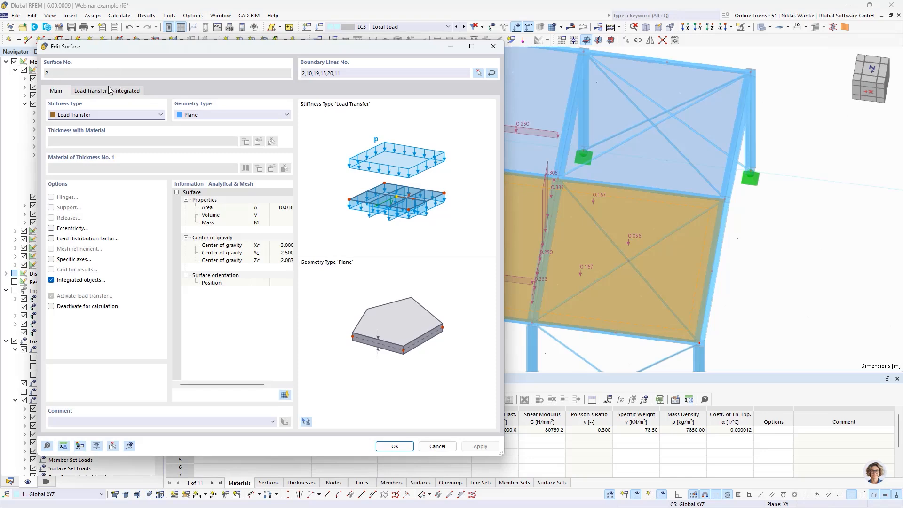
pyautogui.click(92, 92)
pyautogui.click(73, 126)
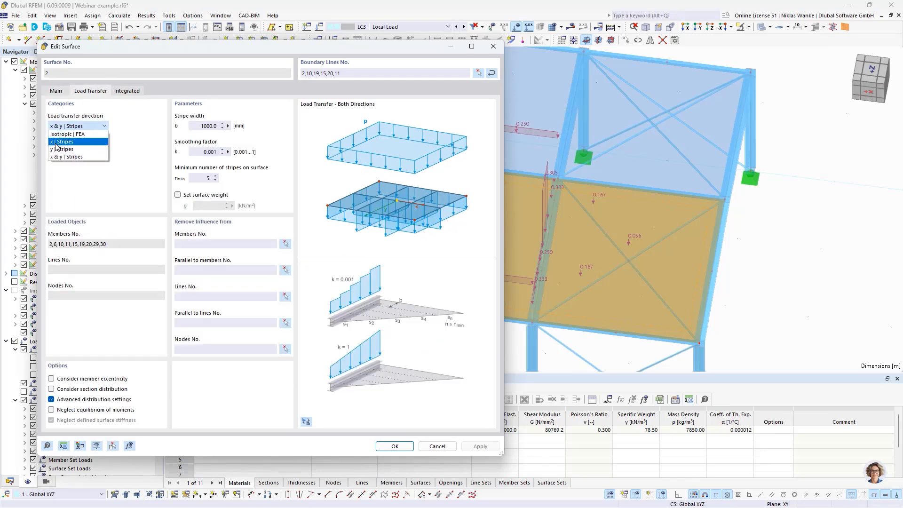
pyautogui.click(66, 142)
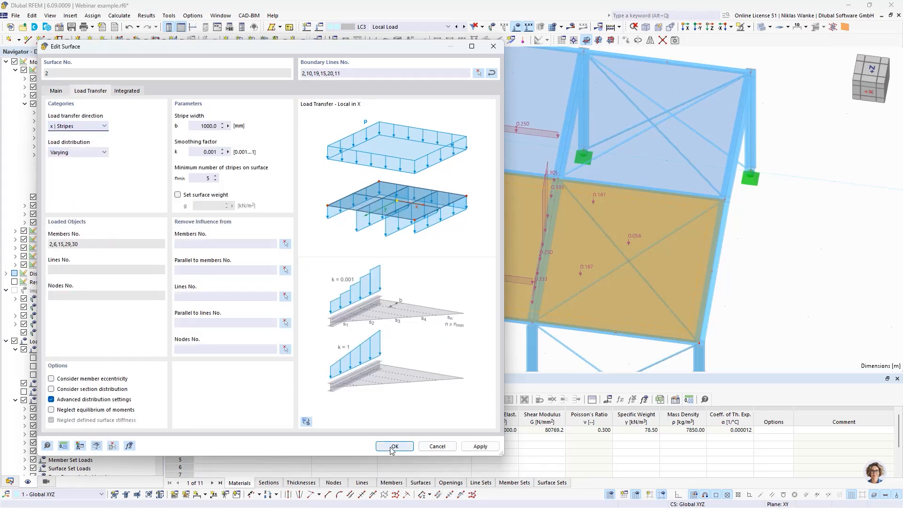
pyautogui.click(390, 447)
pyautogui.click(436, 350)
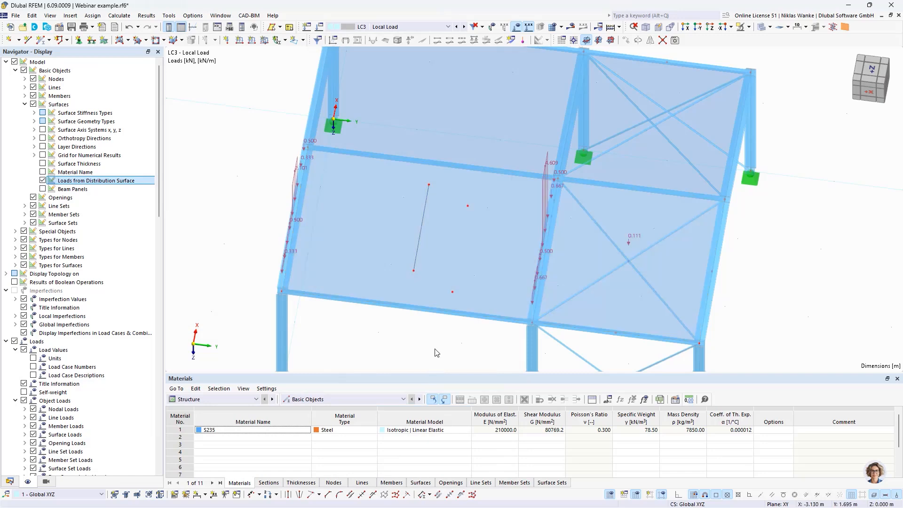
# Step: Inspect the stripe loads on the members bounding surface No. 2, and hide the loads from the distribution surface
pyautogui.moveTo(440, 185); pyautogui.dragTo(450, 235, button='middle')
pyautogui.scroll(2, 447, 195)
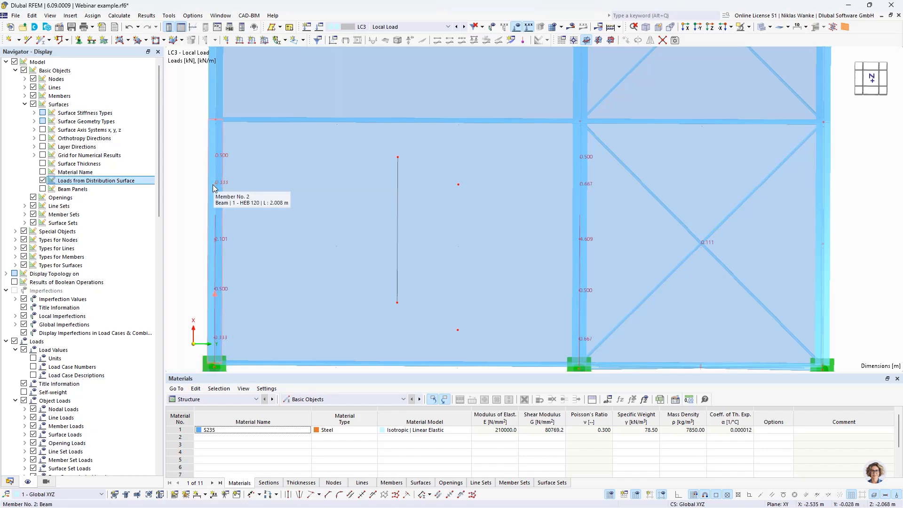
pyautogui.moveTo(188, 188); pyautogui.dragTo(345, 260, button='middle')
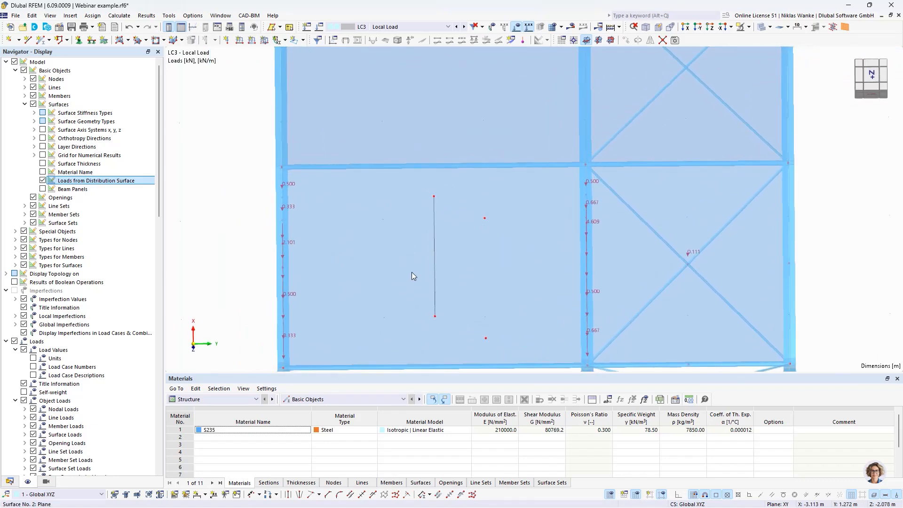
pyautogui.moveTo(411, 276); pyautogui.dragTo(434, 258, button='middle')
pyautogui.click(43, 180)
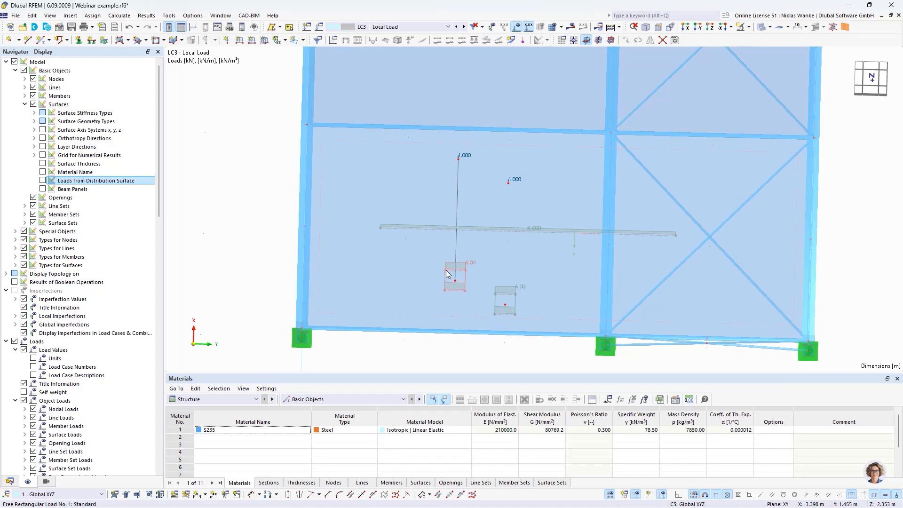
# Step: Turn on Neglect equilibrium of moments in the load transfer settings of surface No. 2 and confirm
pyautogui.doubleClick(394, 258)
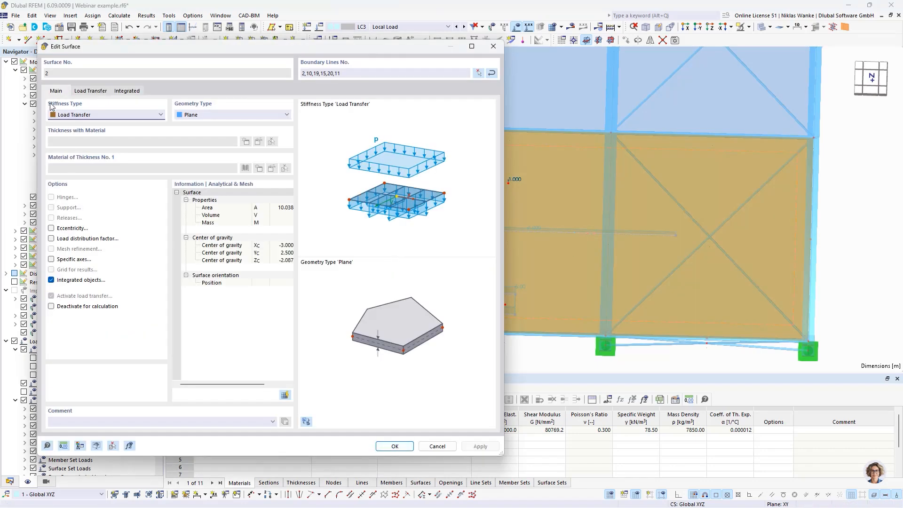
pyautogui.click(92, 90)
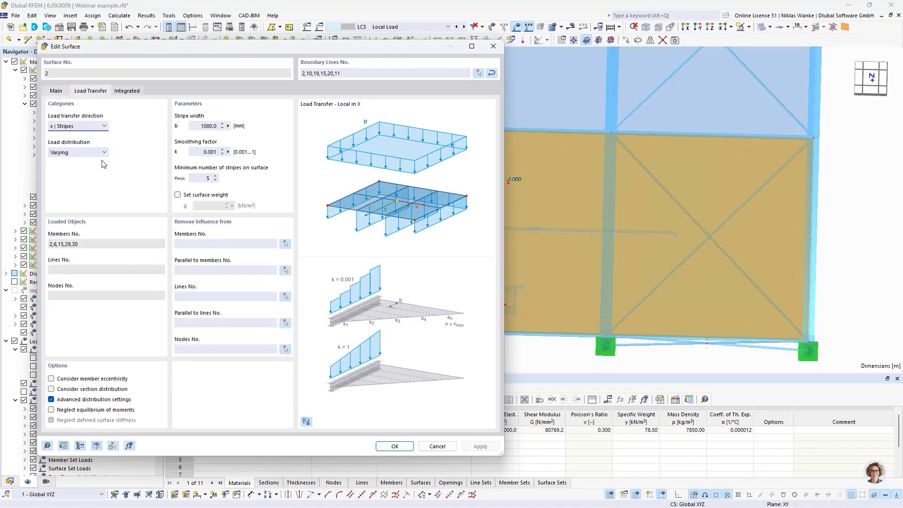
pyautogui.click(51, 410)
pyautogui.click(394, 444)
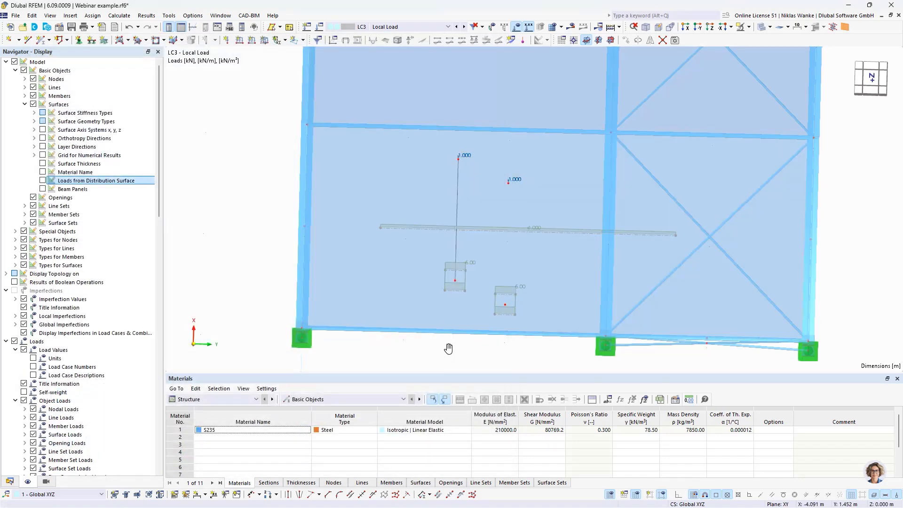
pyautogui.moveTo(448, 349)
pyautogui.keyDown('ctrl'); pyautogui.mouseDown(button='middle')
pyautogui.moveTo(443, 329)
pyautogui.moveTo(444, 338)
pyautogui.mouseUp(button='middle'); pyautogui.keyUp('ctrl')
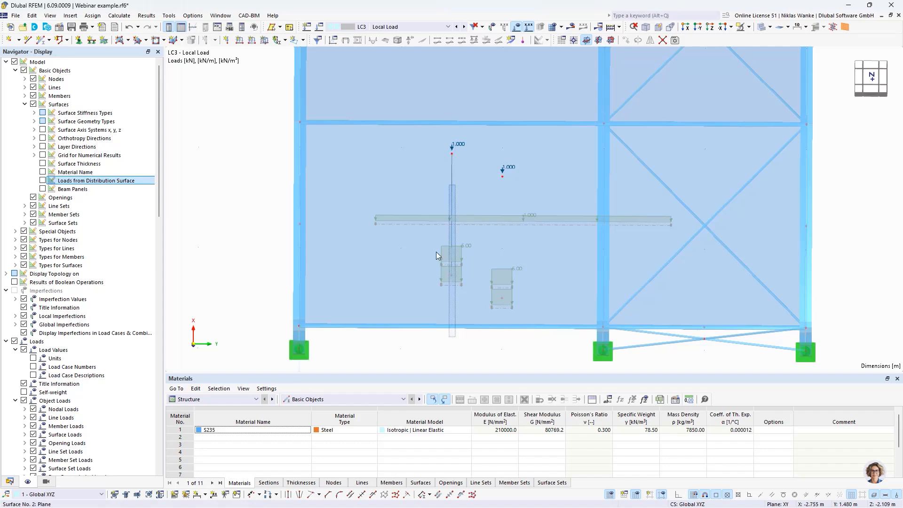
pyautogui.moveTo(455, 337); pyautogui.dragTo(299, 134)
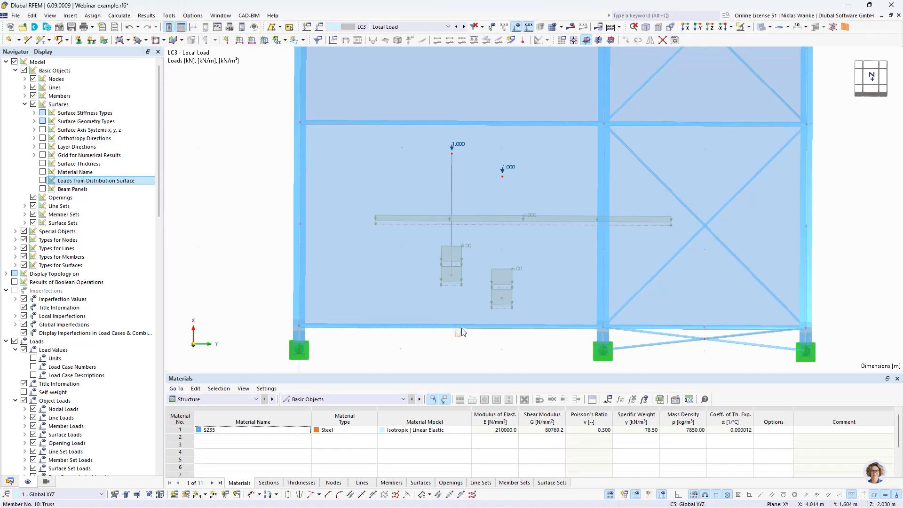
pyautogui.moveTo(461, 329); pyautogui.dragTo(497, 348)
pyautogui.scroll(1, 487, 349)
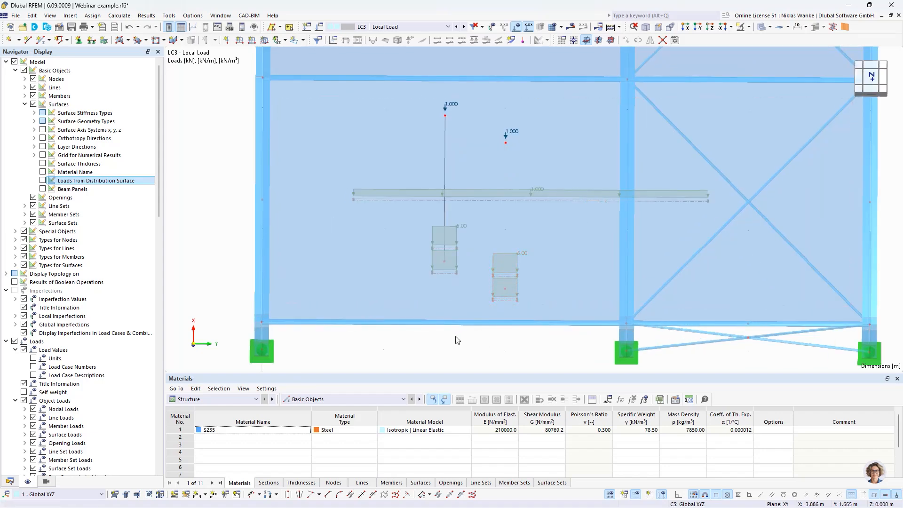
pyautogui.moveTo(444, 342); pyautogui.dragTo(471, 338)
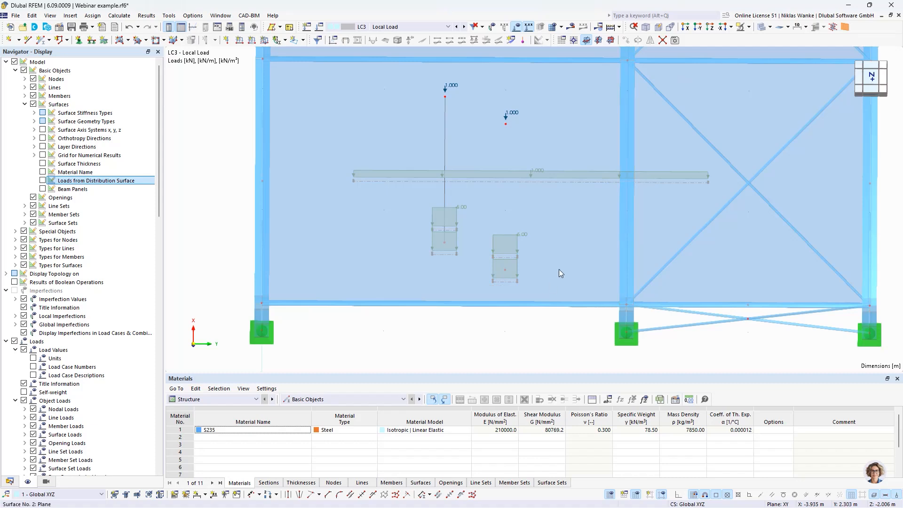
# Step: Show the loads from the distribution surface and examine the member loads transferred with moment equilibrium neglected around surface No. 2
pyautogui.moveTo(503, 331); pyautogui.dragTo(500, 339, button='middle')
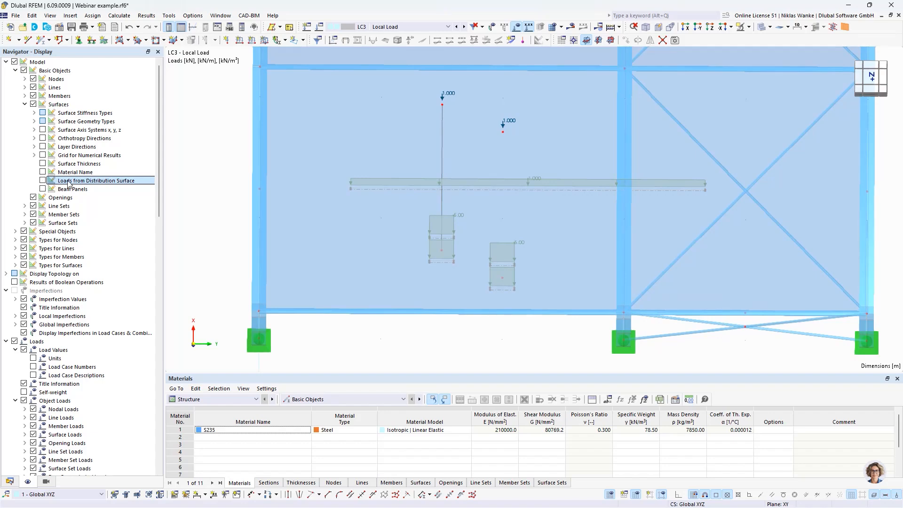
pyautogui.click(43, 181)
pyautogui.moveTo(533, 328); pyautogui.dragTo(524, 301, button='middle')
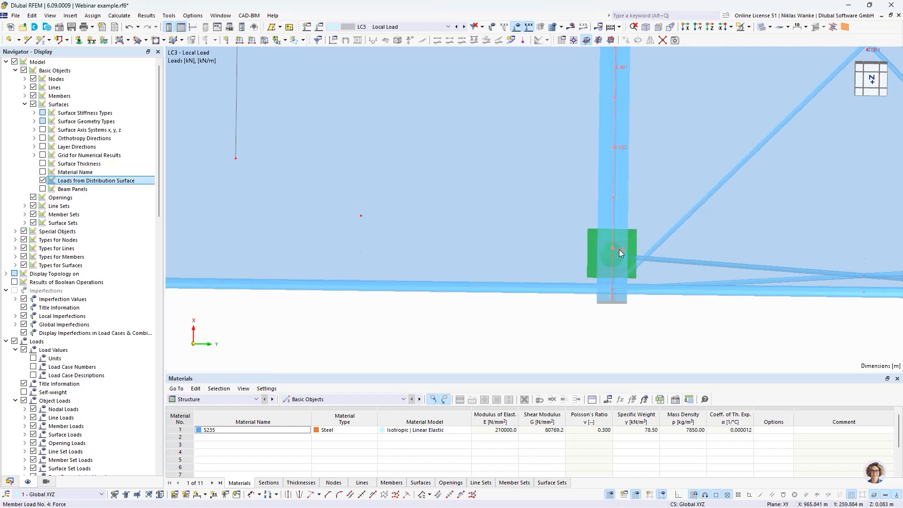
pyautogui.scroll(-3, 615, 247)
pyautogui.scroll(1, 622, 252)
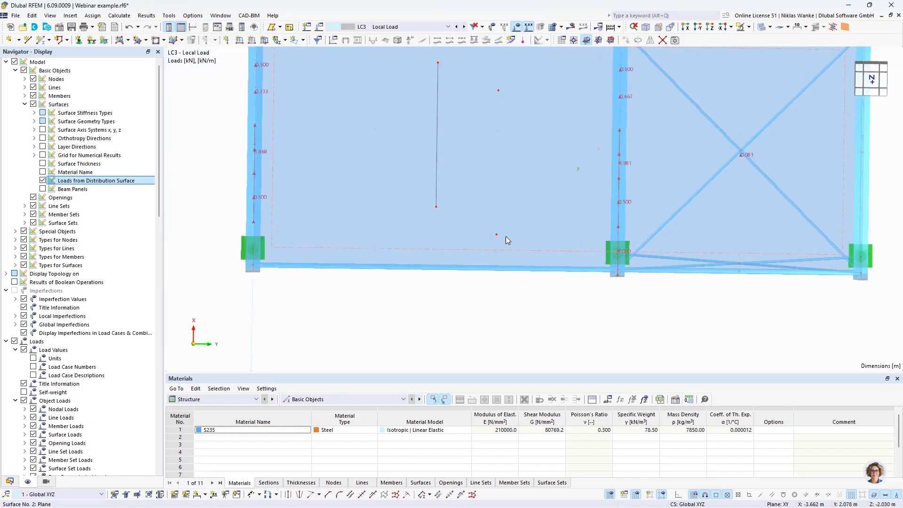
pyautogui.moveTo(449, 246); pyautogui.dragTo(471, 246, button='middle')
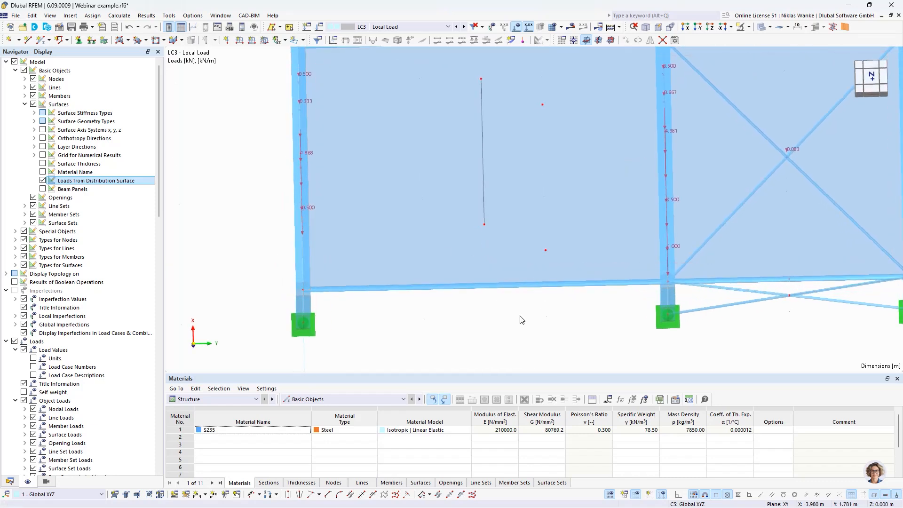
pyautogui.moveTo(519, 318); pyautogui.dragTo(498, 319, button='middle')
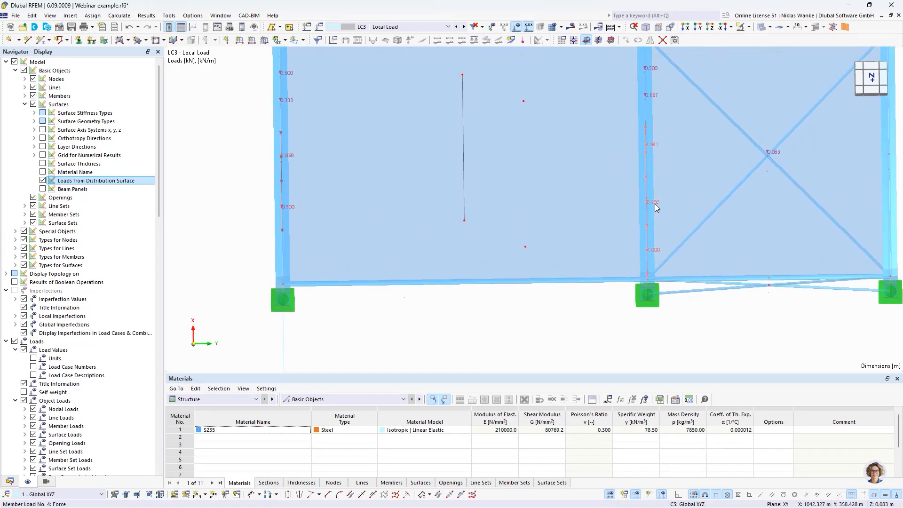
pyautogui.moveTo(653, 208)
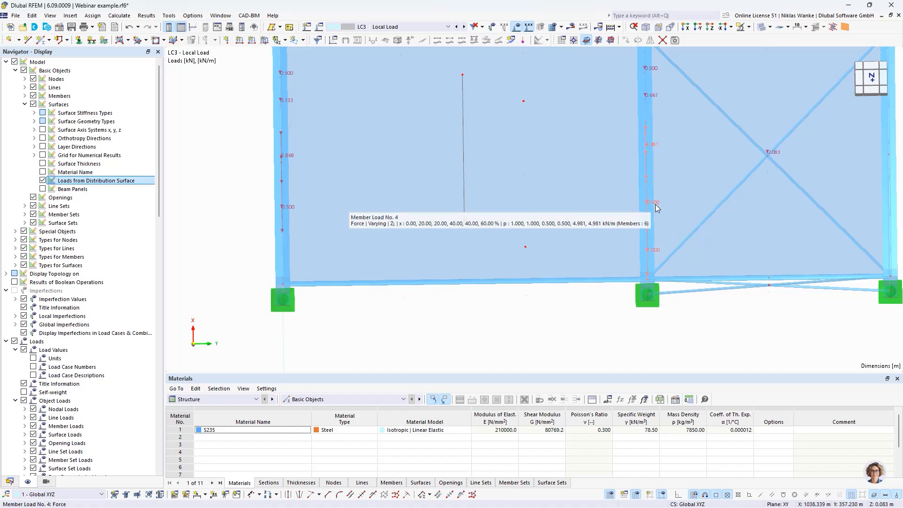
pyautogui.keyDown('ctrl'); pyautogui.moveTo(477, 298); pyautogui.dragTo(454, 324, button='middle'); pyautogui.keyUp('ctrl')
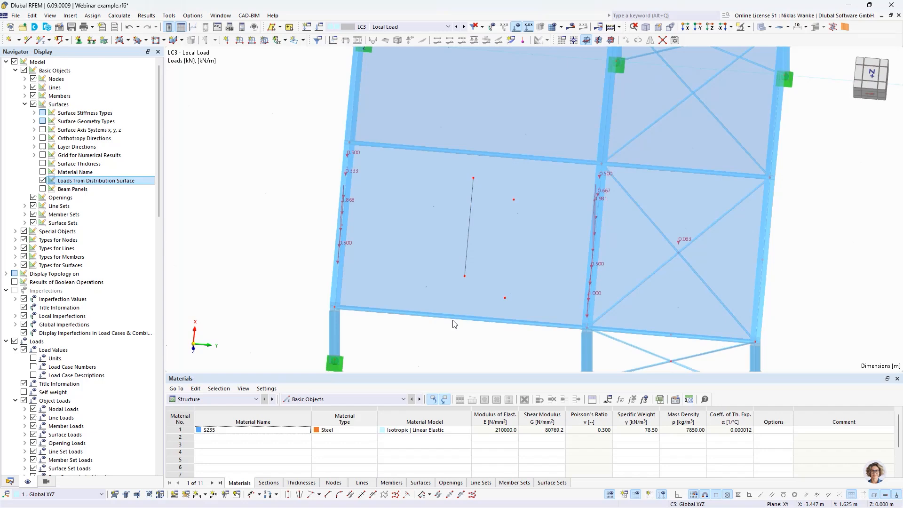
# Step: Hide the loads from the distribution surface and inspect the two local nodal loads acting on surface No. 2
pyautogui.click(43, 180)
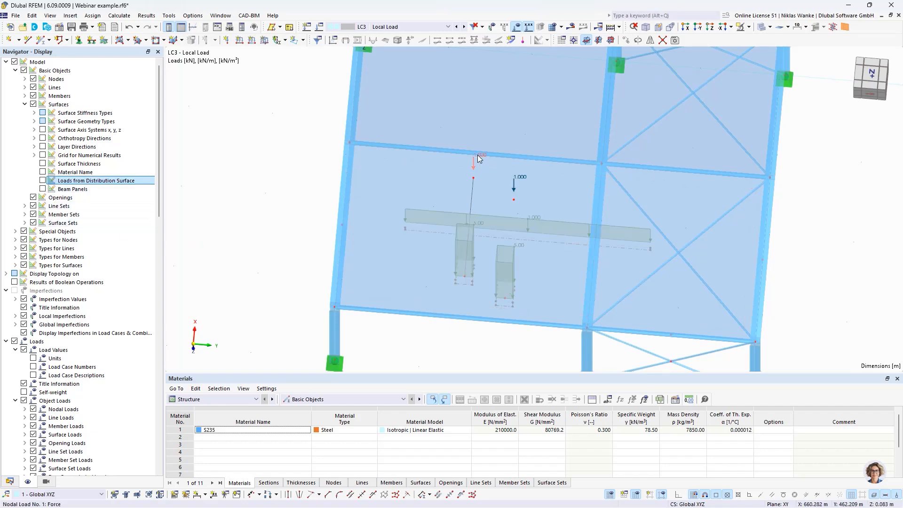
pyautogui.doubleClick(495, 139)
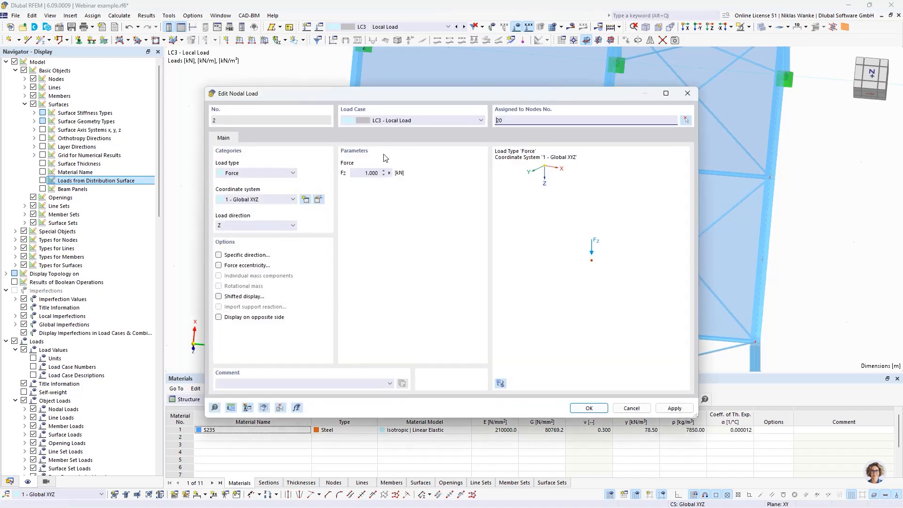
pyautogui.click(687, 93)
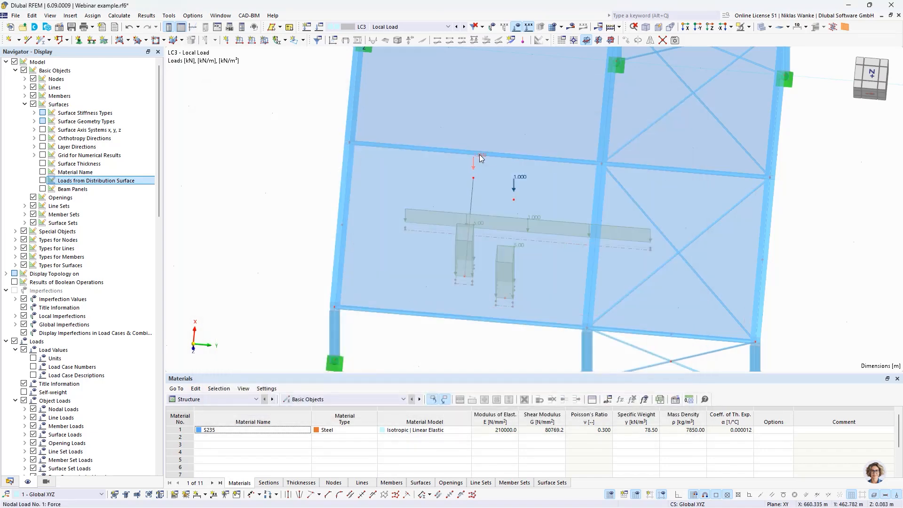
pyautogui.scroll(2, 490, 190)
pyautogui.moveTo(490, 191); pyautogui.dragTo(465, 181, button='middle')
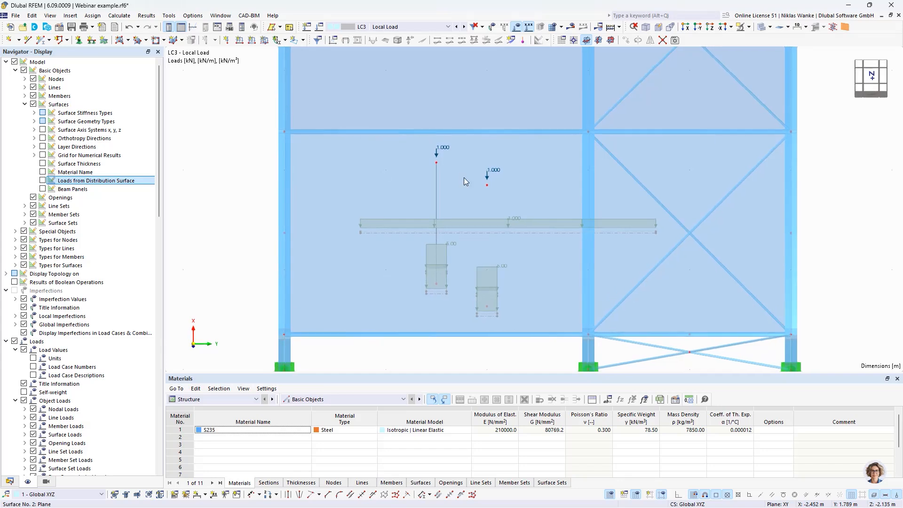
pyautogui.scroll(1, 478, 184)
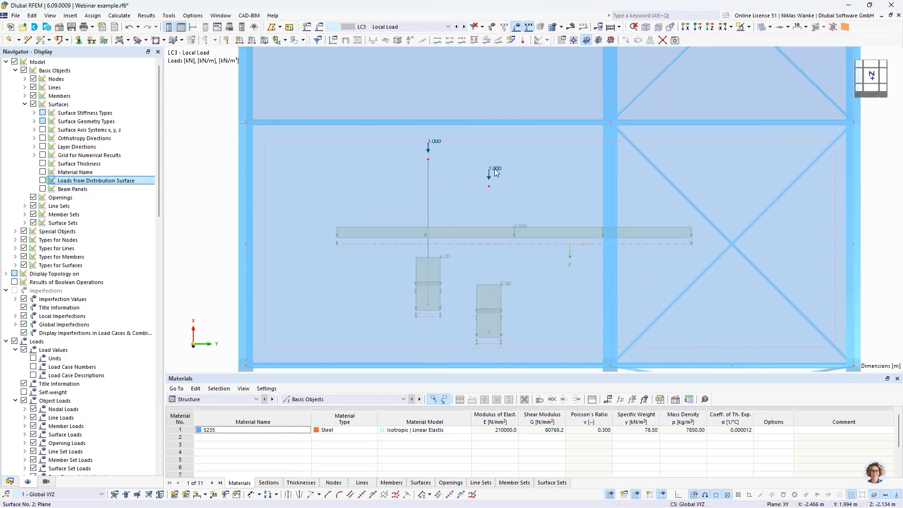
pyautogui.click(494, 178)
# Step: Redisplay the distribution surface loads to compare both bounding members, and switch back to the originally applied local loads
pyautogui.click(42, 180)
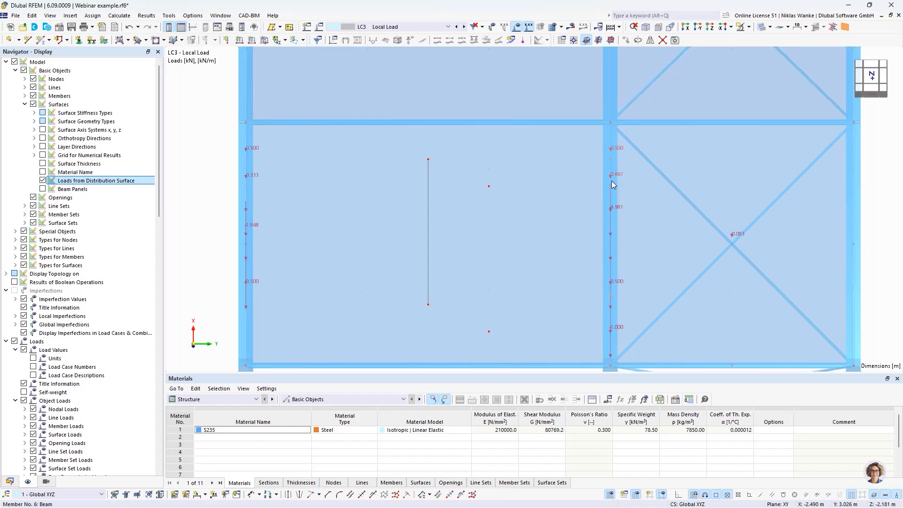
pyautogui.scroll(-2, 218, 196)
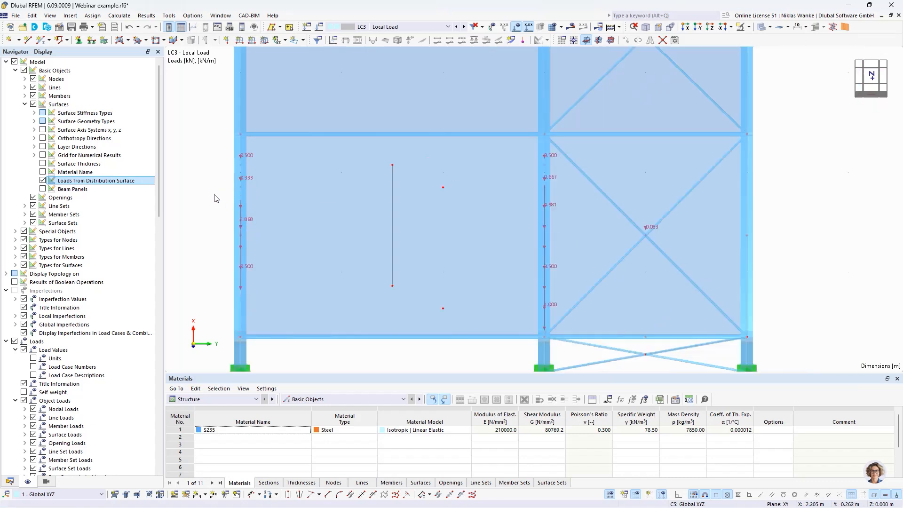
pyautogui.keyDown('ctrl'); pyautogui.moveTo(379, 324); pyautogui.dragTo(409, 264, button='middle'); pyautogui.keyUp('ctrl')
pyautogui.click(42, 180)
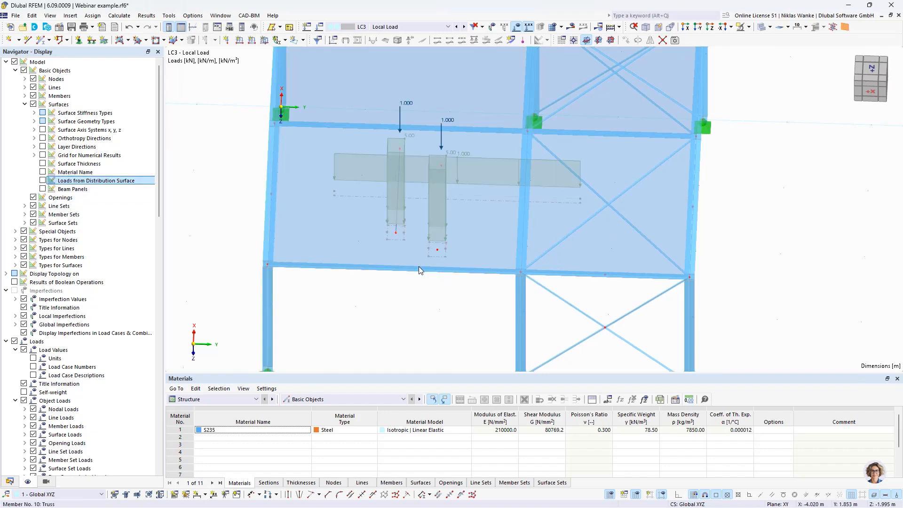
pyautogui.keyDown('ctrl'); pyautogui.moveTo(418, 266); pyautogui.dragTo(409, 334, button='middle'); pyautogui.keyUp('ctrl')
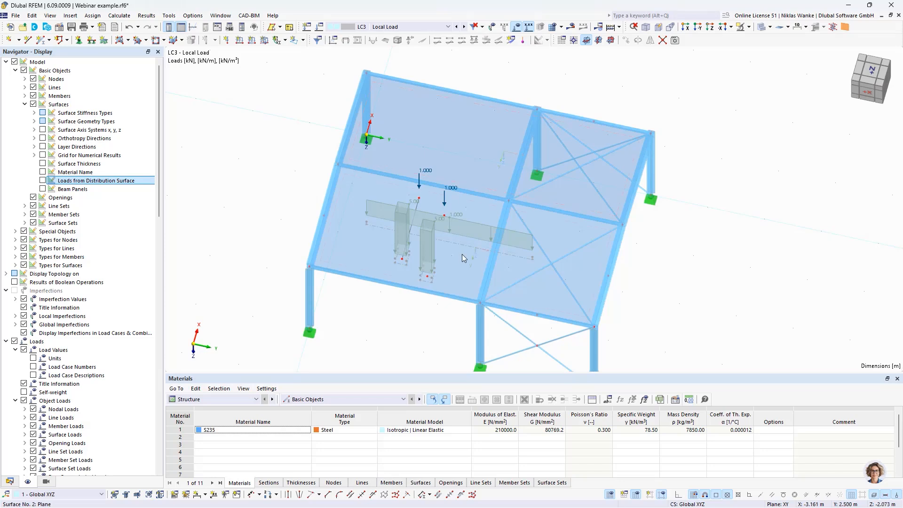
# Step: Switch to load case LC2 Trapezoidal Load and show its loads from the distribution surface
pyautogui.click(456, 28)
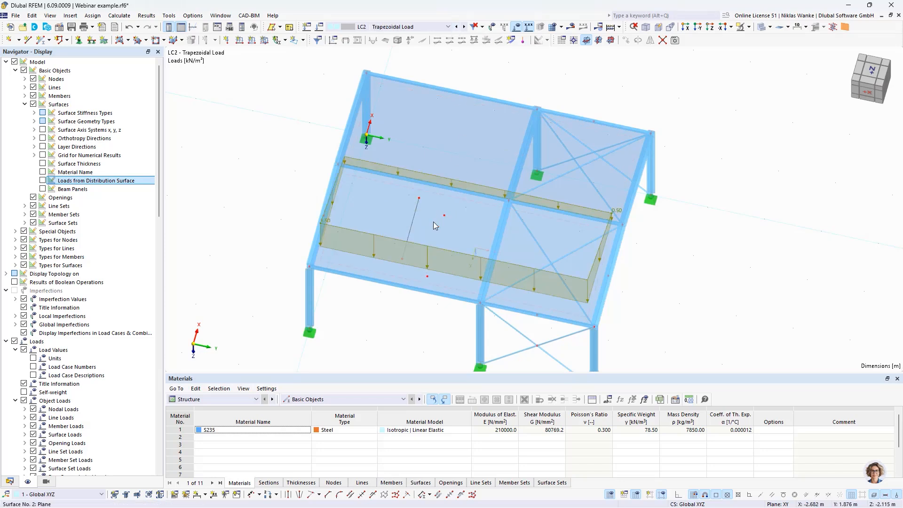
pyautogui.keyDown('ctrl'); pyautogui.moveTo(385, 319); pyautogui.dragTo(371, 281, button='middle'); pyautogui.keyUp('ctrl')
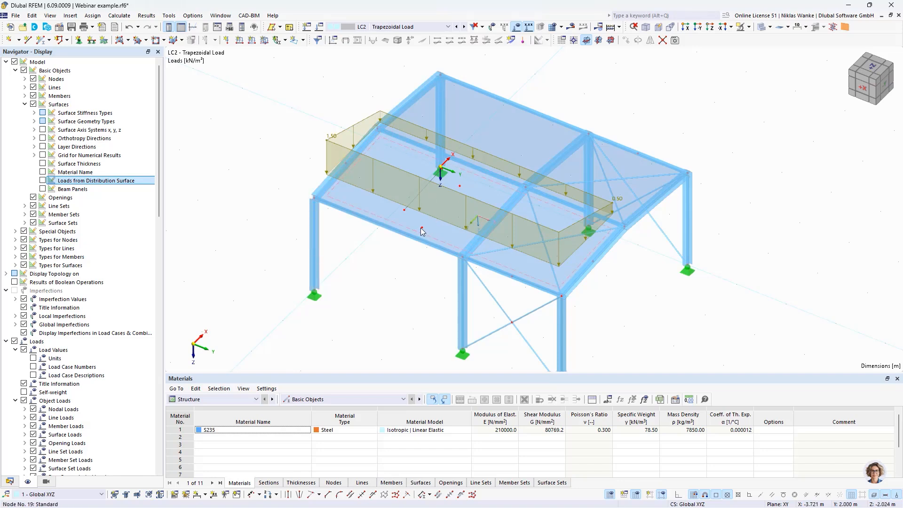
pyautogui.scroll(1, 386, 263)
pyautogui.keyDown('ctrl'); pyautogui.moveTo(422, 259); pyautogui.dragTo(399, 269, button='middle'); pyautogui.keyUp('ctrl')
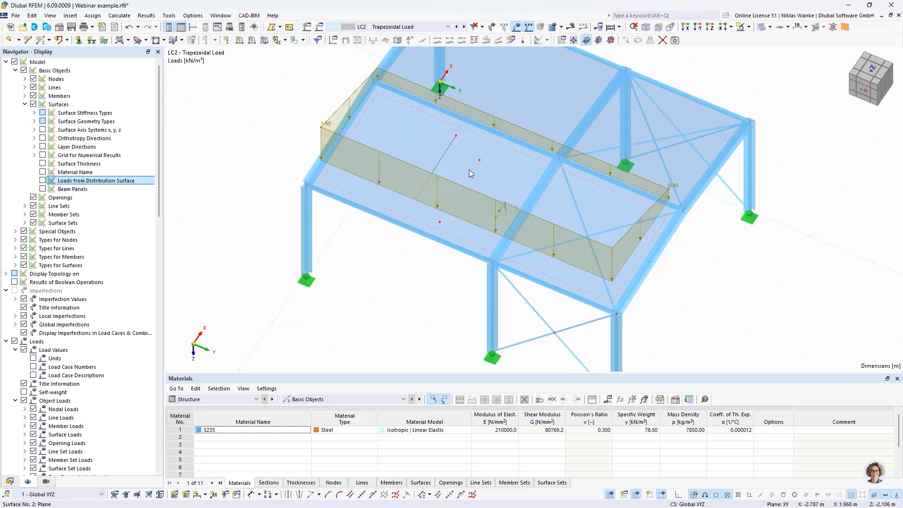
pyautogui.click(43, 181)
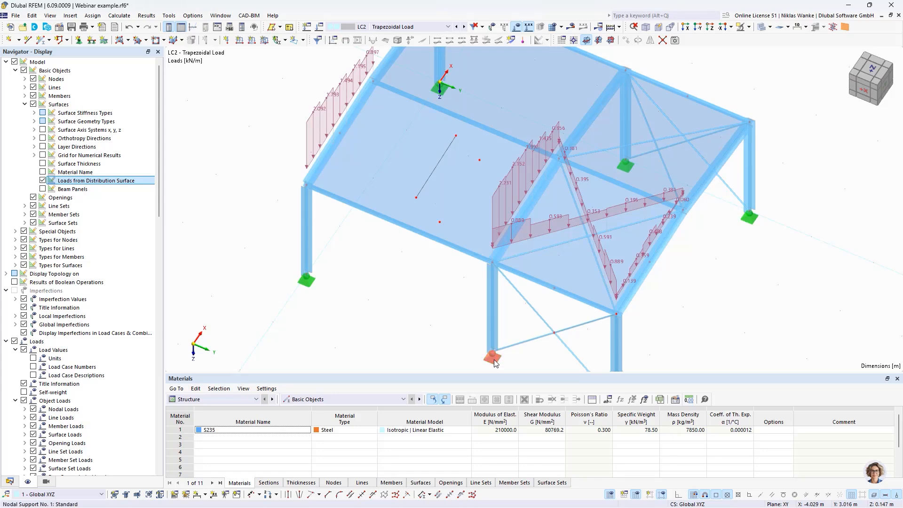
# Step: Copy the nodal support from the front middle column's base to node No. 19 inside surface No. 2, accepting deletion of the mesh
pyautogui.moveTo(495, 363); pyautogui.dragTo(441, 223)
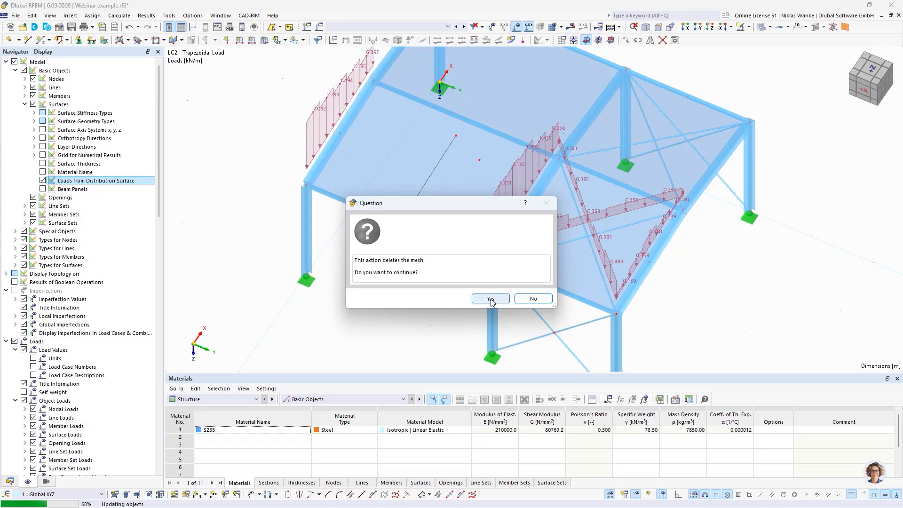
pyautogui.click(489, 299)
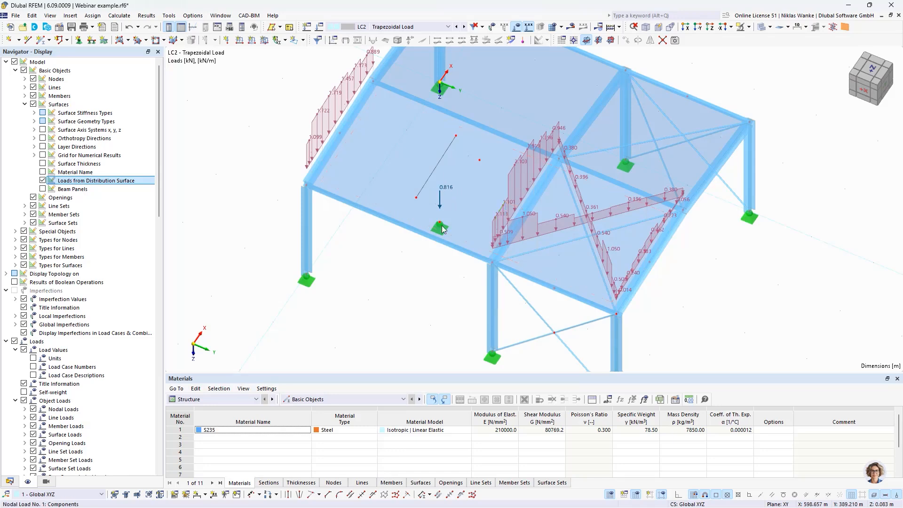
pyautogui.moveTo(393, 265); pyautogui.dragTo(411, 280, button='middle')
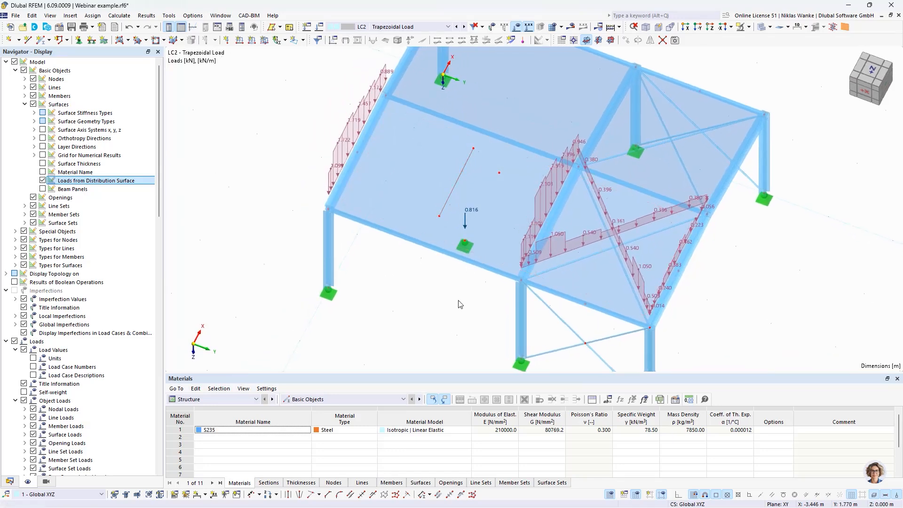
# Step: Assign line support 1 to line No. 38 inside surface No. 2
pyautogui.click(91, 40)
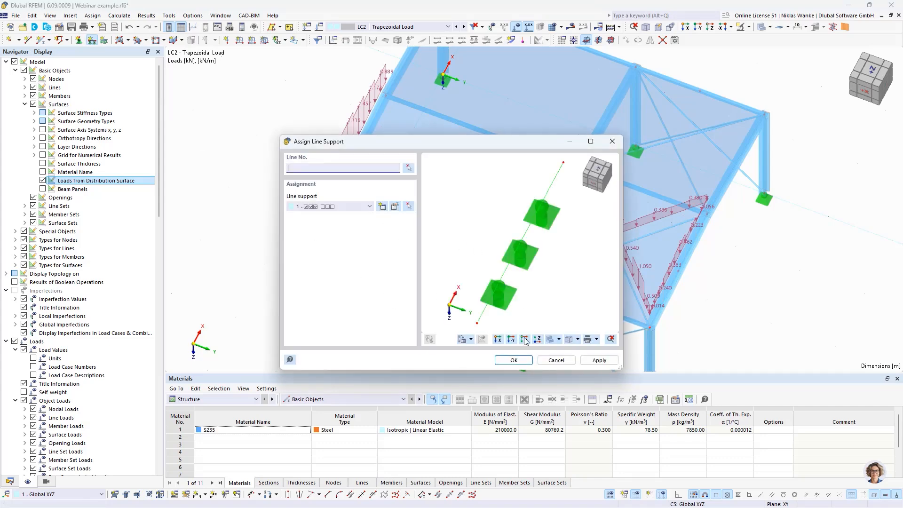
pyautogui.click(524, 339)
pyautogui.click(408, 168)
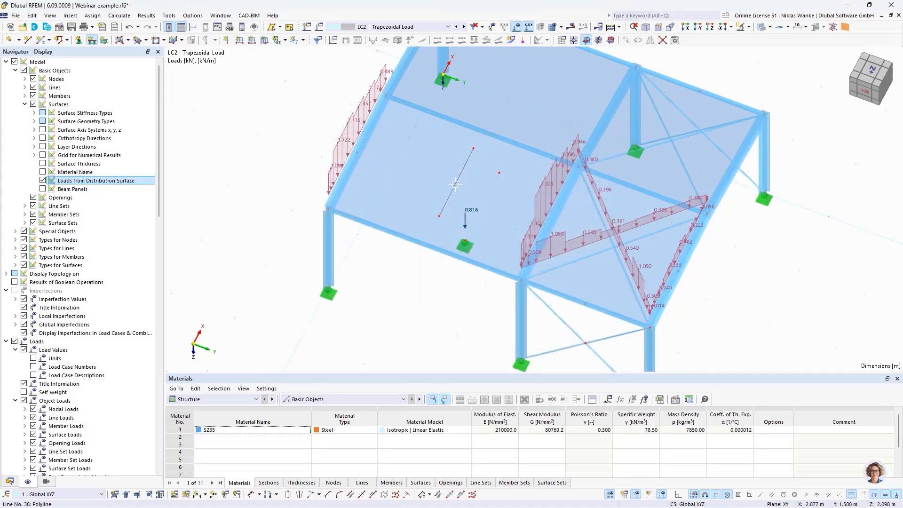
pyautogui.click(455, 184)
pyautogui.rightClick(391, 304)
pyautogui.keyDown('ctrl'); pyautogui.moveTo(399, 293); pyautogui.dragTo(358, 275, button='middle'); pyautogui.keyUp('ctrl')
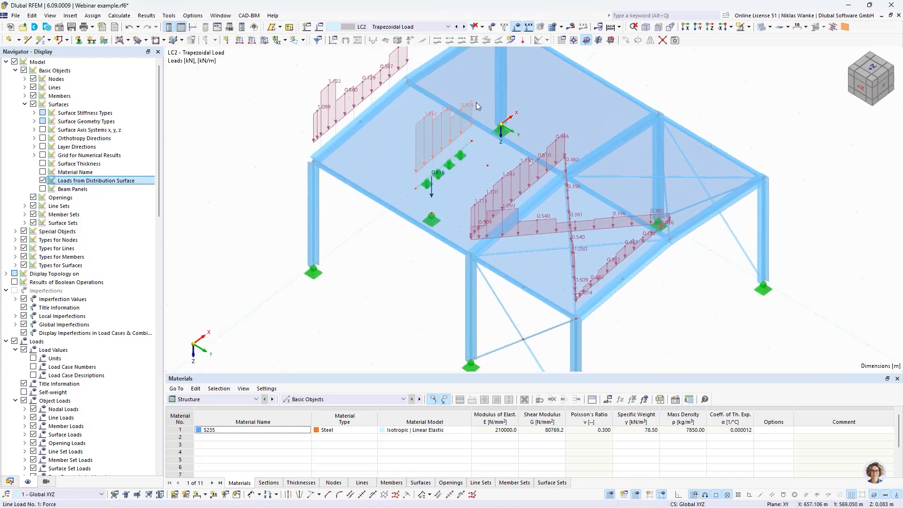
# Step: Inspect the loads taken by the line and nodal supports, and delete the nodal support at node No. 19
pyautogui.moveTo(380, 249); pyautogui.dragTo(433, 241, button='middle')
pyautogui.scroll(1, 452, 250)
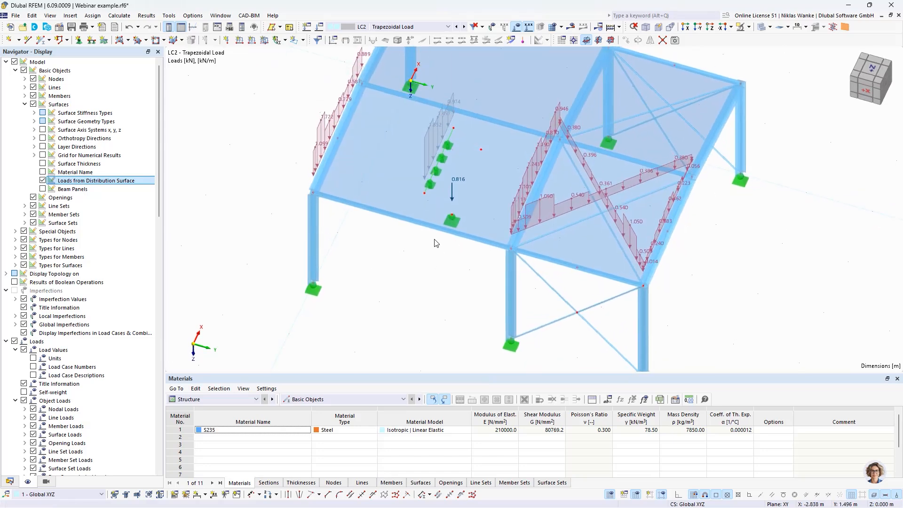
pyautogui.scroll(2, 427, 190)
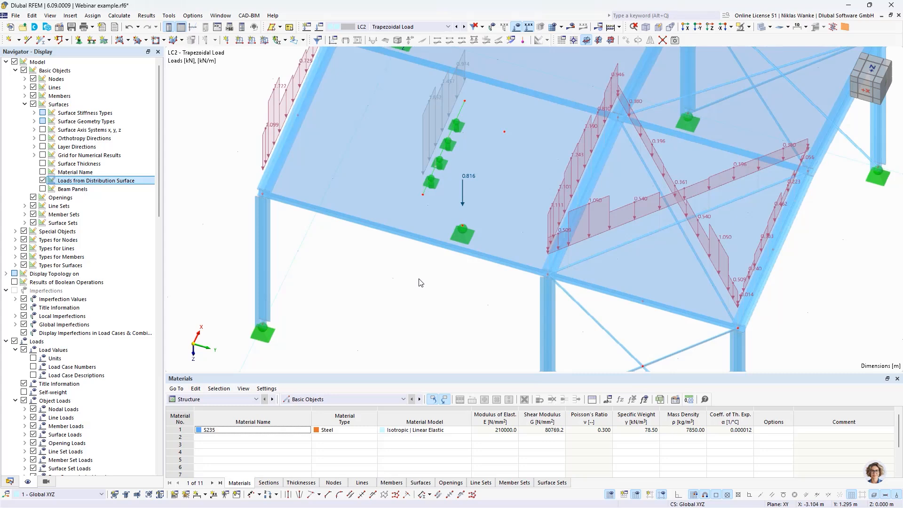
pyautogui.click(427, 172)
pyautogui.click(463, 234)
pyautogui.press('Delete')
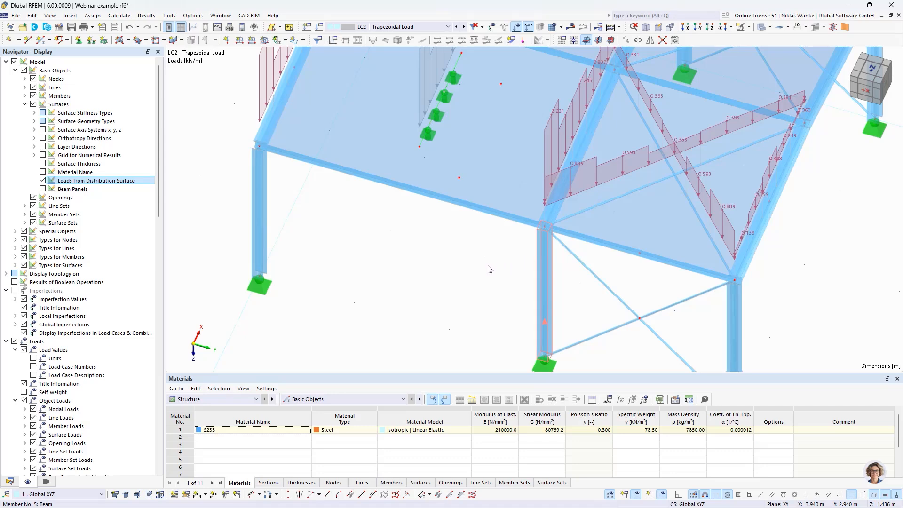
# Step: Copy the front middle column so that its top end sits at node No. 19 inside surface No. 2
pyautogui.keyDown('ctrl'); pyautogui.moveTo(488, 270); pyautogui.dragTo(455, 197); pyautogui.keyUp('ctrl')
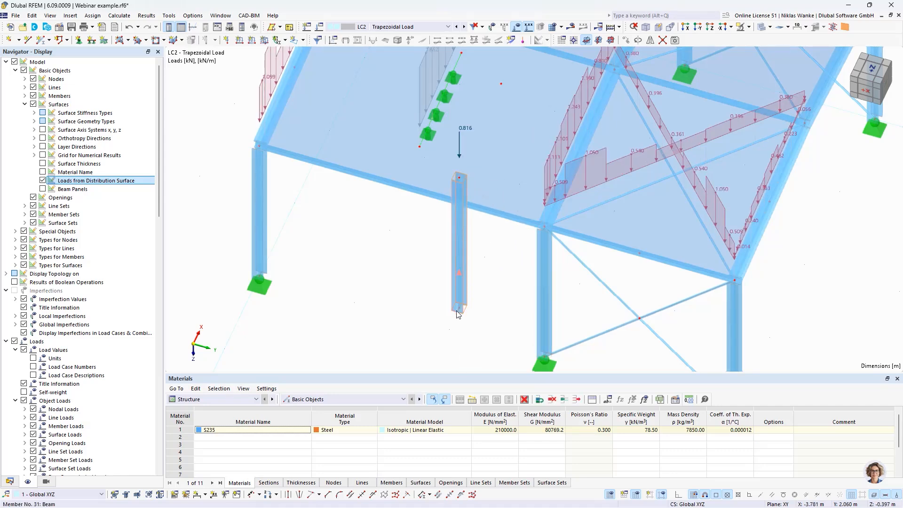
pyautogui.click(423, 243)
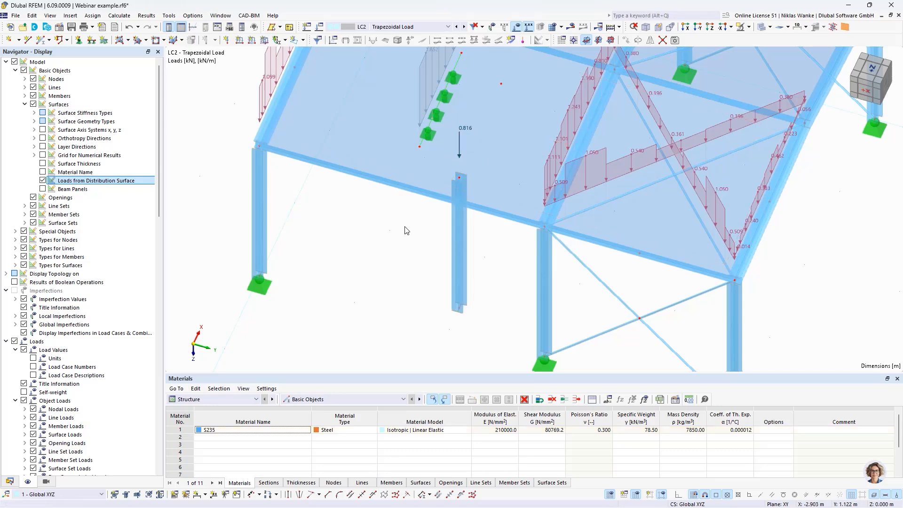
pyautogui.keyDown('ctrl'); pyautogui.moveTo(406, 230); pyautogui.dragTo(441, 270, button='middle'); pyautogui.keyUp('ctrl')
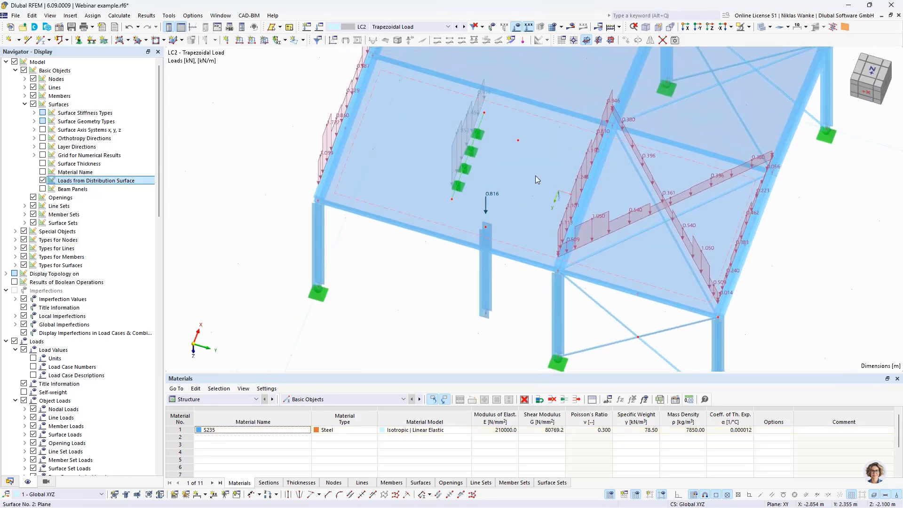
# Step: Set surface No. 2's stripe width to 10 mm, smoothing factor to 0.020 and minimum stripes to 20, turn off Neglect equilibrium of moments, and apply
pyautogui.moveTo(535, 178); pyautogui.dragTo(685, 179, button='middle')
pyautogui.doubleClick(685, 177)
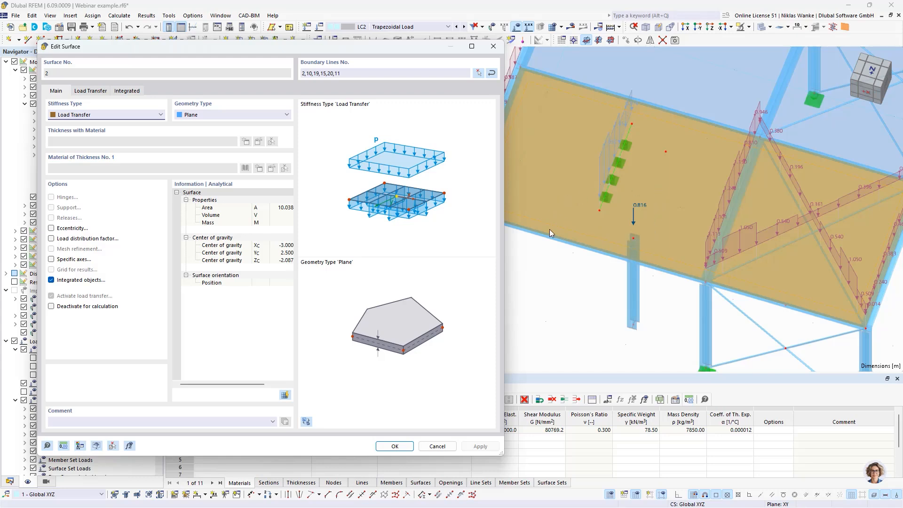
pyautogui.click(106, 91)
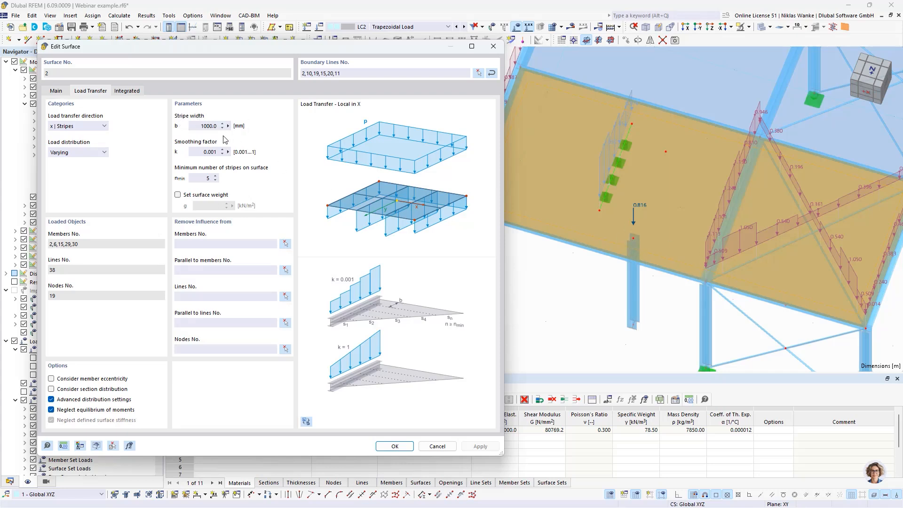
pyautogui.doubleClick(205, 178)
pyautogui.click(51, 399)
pyautogui.doubleClick(204, 126)
pyautogui.click(489, 447)
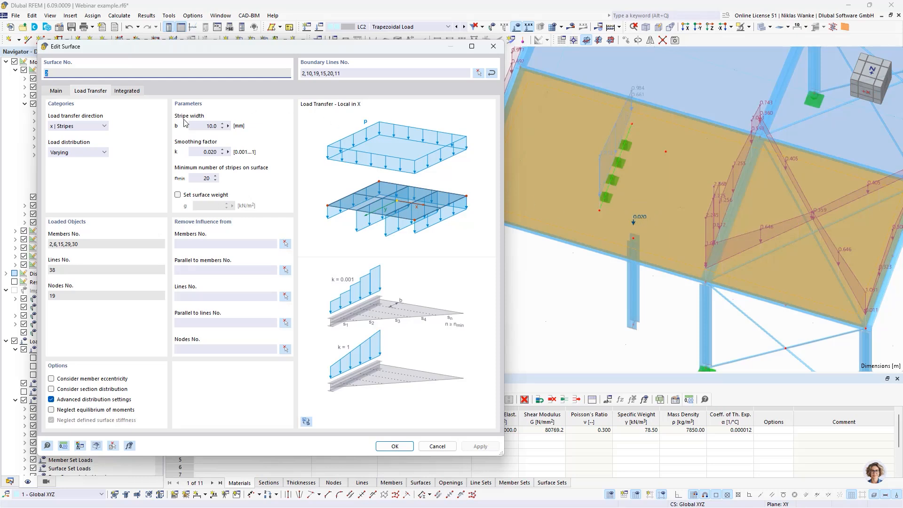
# Step: Set the load transfer stripe width b of surface 2 to 20 mm, apply it and close the surface settings
pyautogui.click(198, 125)
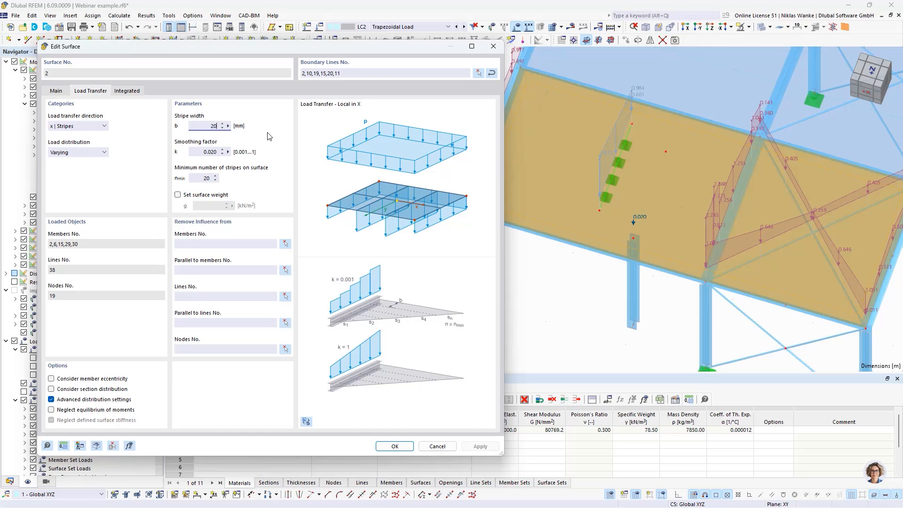
pyautogui.click(204, 151)
pyautogui.click(479, 446)
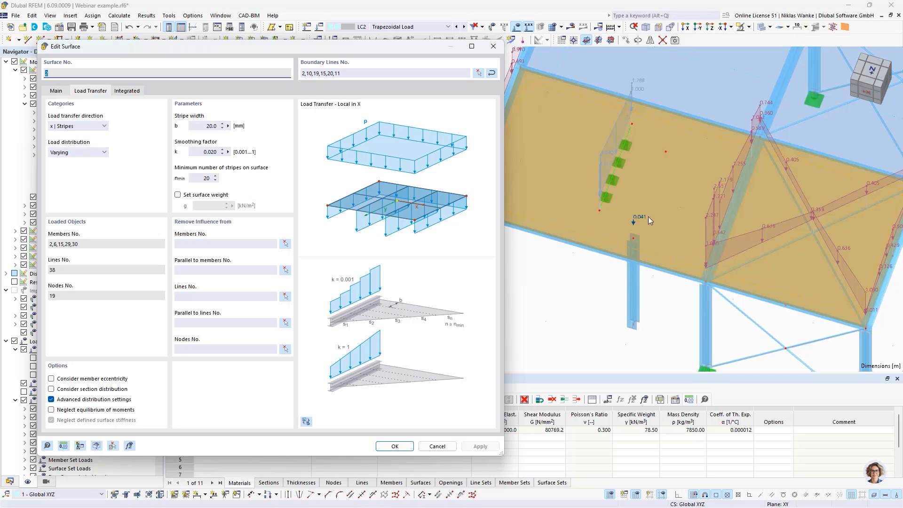
pyautogui.click(493, 47)
# Step: Examine the nodal load transferred to the top of the single column beneath the load transfer surface
pyautogui.moveTo(498, 221); pyautogui.dragTo(487, 288, button='middle')
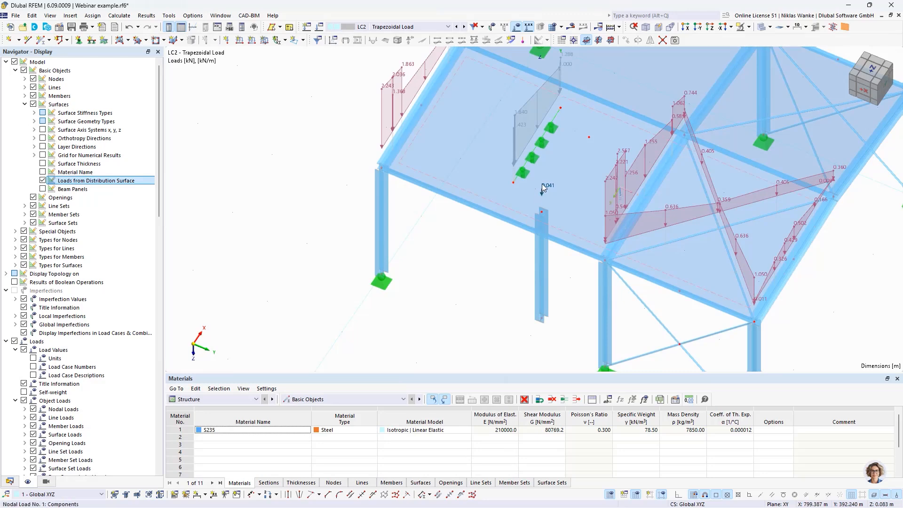
pyautogui.scroll(2, 543, 213)
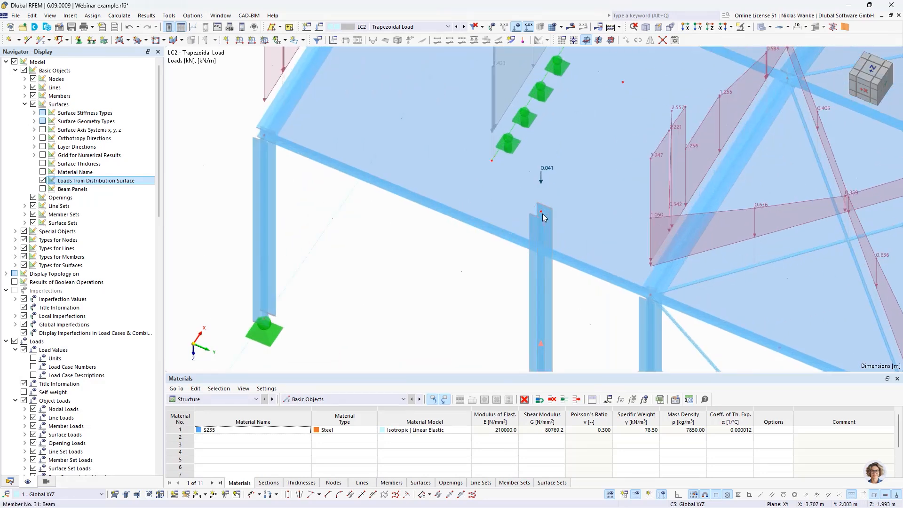
pyautogui.scroll(-2, 467, 284)
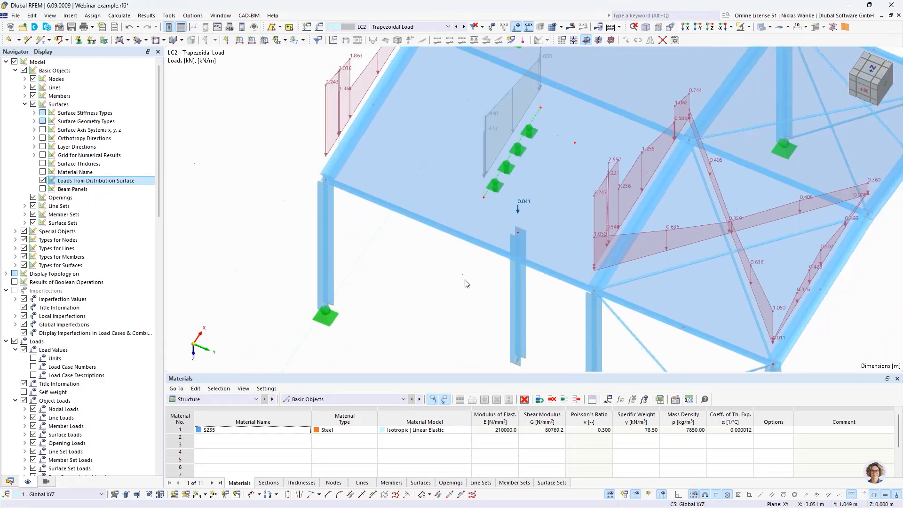
pyautogui.moveTo(466, 283)
pyautogui.mouseDown(button='middle')
pyautogui.moveTo(461, 266)
pyautogui.moveTo(473, 272)
pyautogui.moveTo(471, 300)
pyautogui.mouseUp(button='middle')
pyautogui.scroll(1, 526, 295)
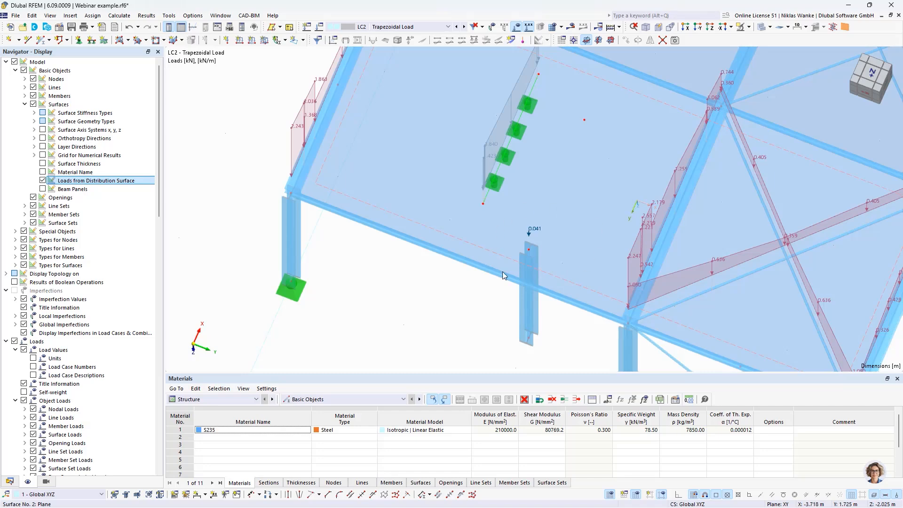
pyautogui.scroll(-2, 456, 328)
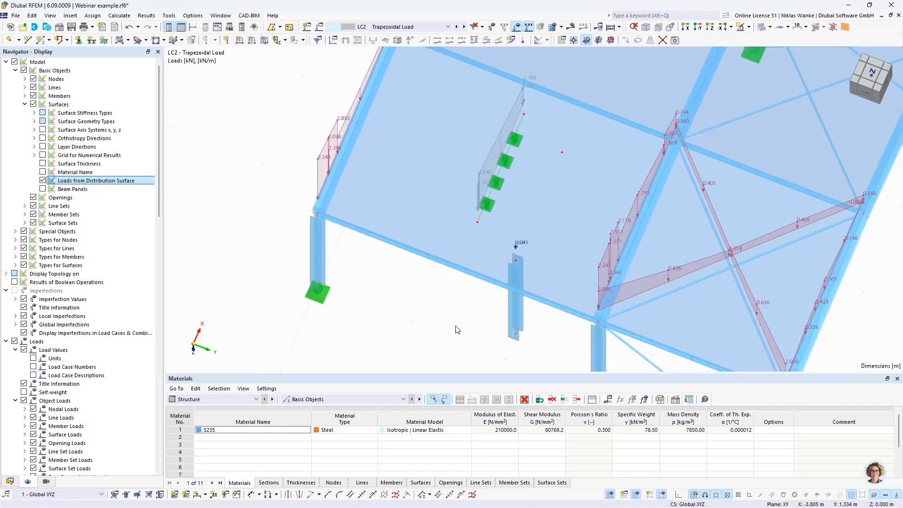
pyautogui.keyDown('ctrl'); pyautogui.moveTo(453, 347); pyautogui.dragTo(459, 238, button='middle'); pyautogui.keyUp('ctrl')
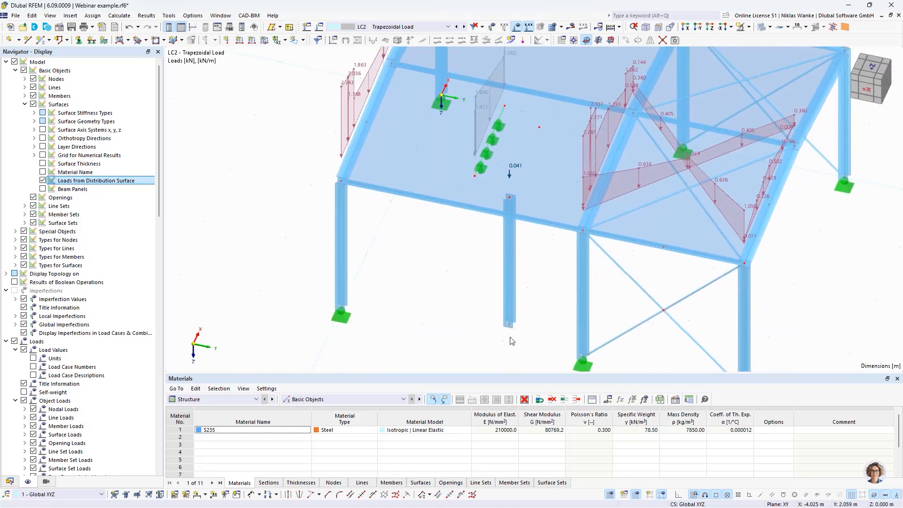
# Step: Remove the single column beneath the surface and delete the line support on the line inside the surface
pyautogui.hotkey('ctrl', 'z')
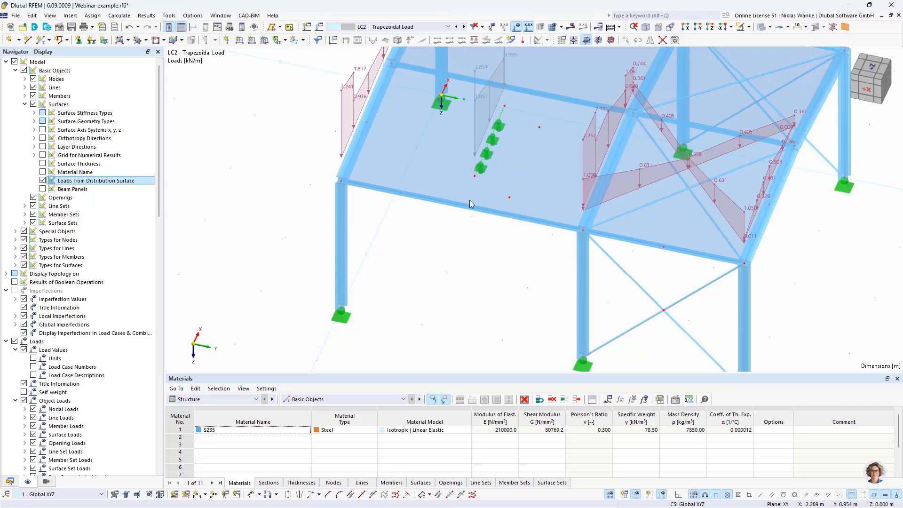
pyautogui.click(487, 151)
pyautogui.press('Delete')
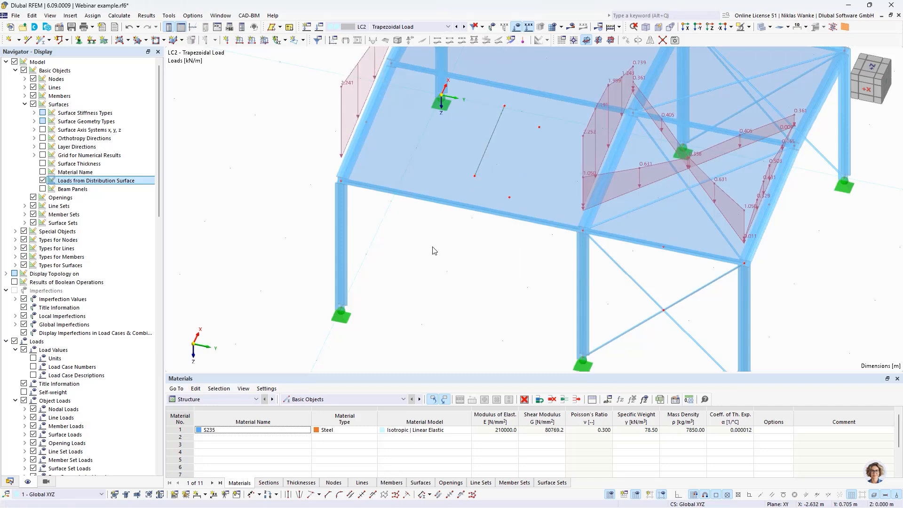
pyautogui.scroll(-2, 456, 256)
pyautogui.keyDown('ctrl'); pyautogui.moveTo(455, 254); pyautogui.dragTo(463, 276, button='middle'); pyautogui.keyUp('ctrl')
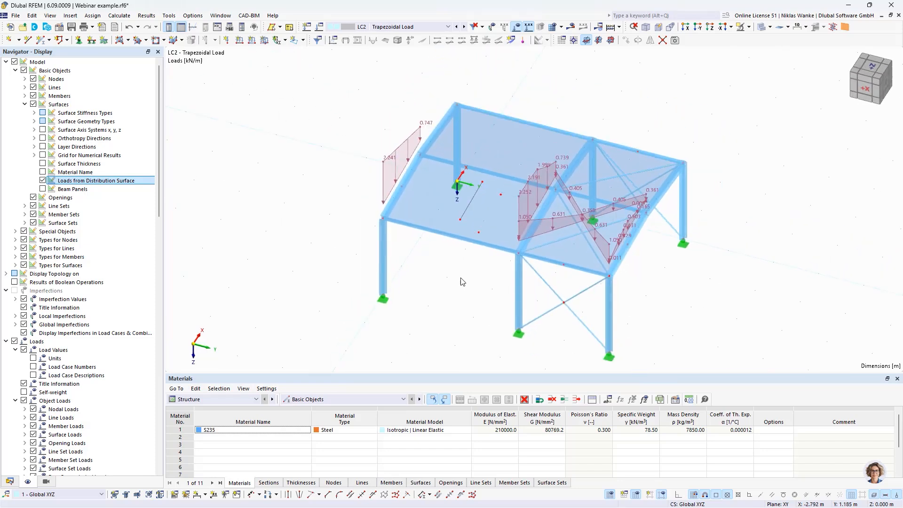
# Step: Edit surface 2, enable its load distribution factor option and open the load distribution factor assignments
pyautogui.doubleClick(433, 210)
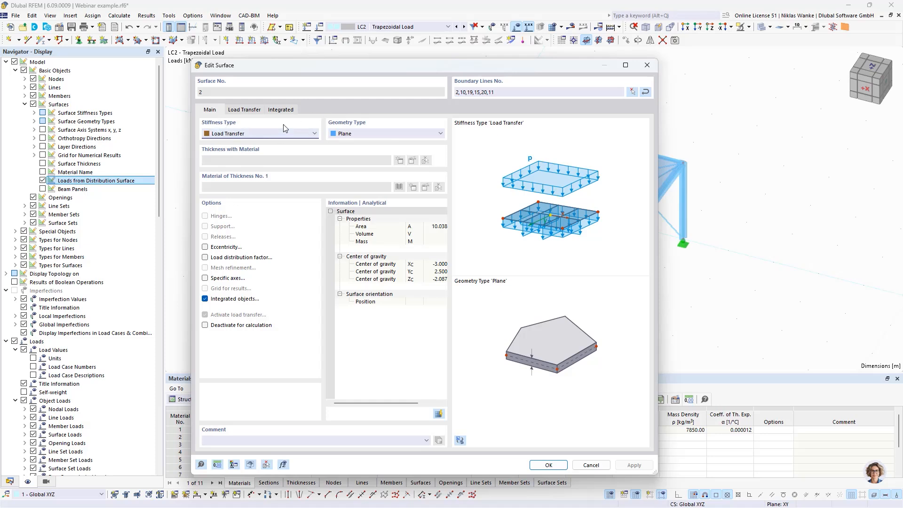
pyautogui.click(368, 136)
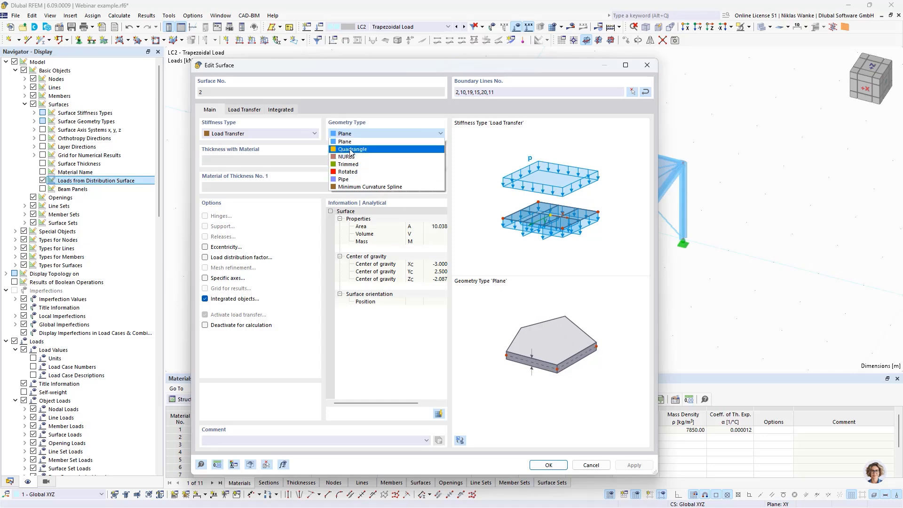
pyautogui.click(391, 71)
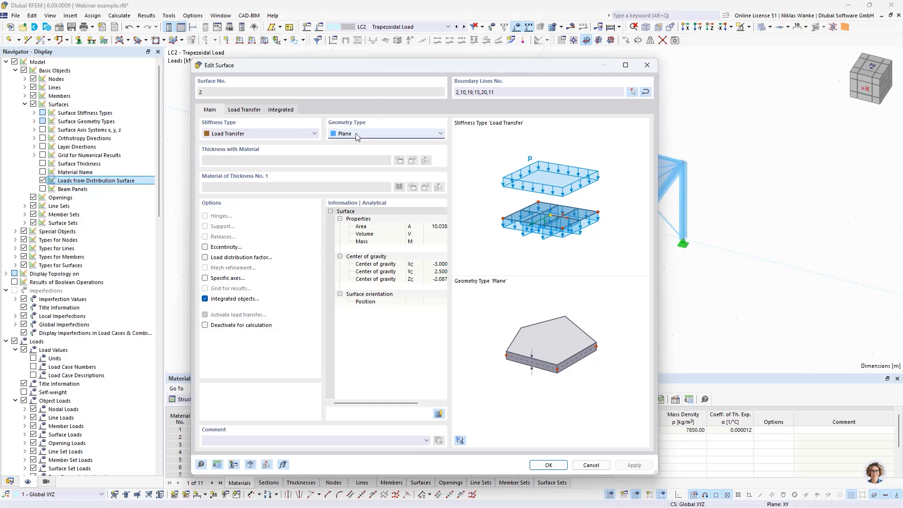
pyautogui.moveTo(421, 75); pyautogui.dragTo(441, 72)
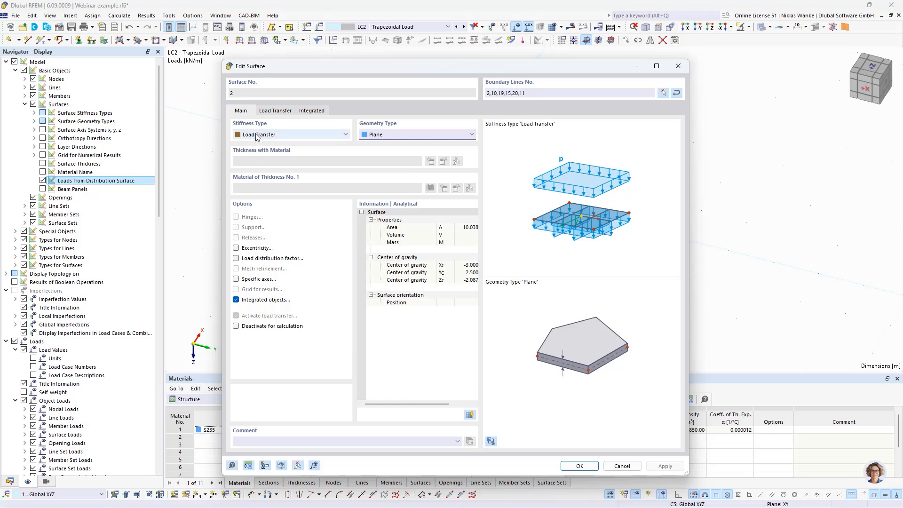
pyautogui.click(236, 258)
pyautogui.click(331, 111)
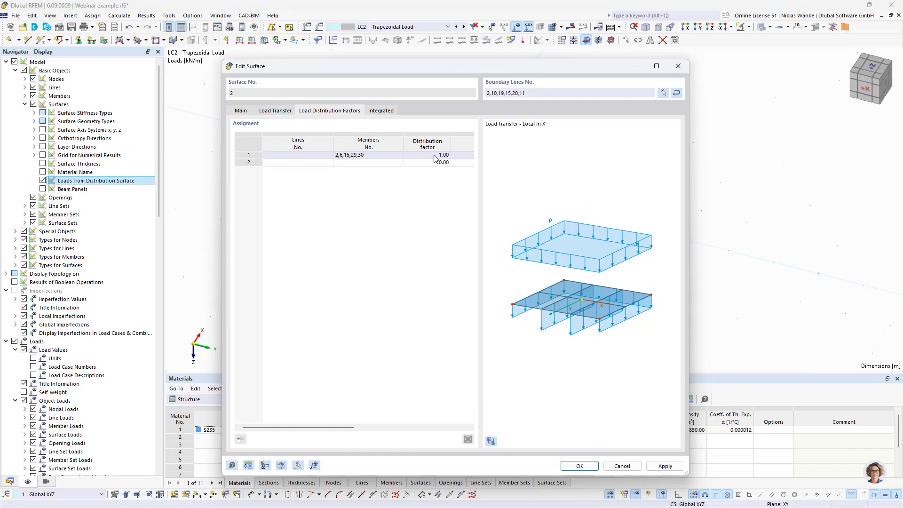
# Step: Assign edge member 2 to the second row of the load distribution factors by picking it in the model
pyautogui.moveTo(459, 68); pyautogui.dragTo(562, 209)
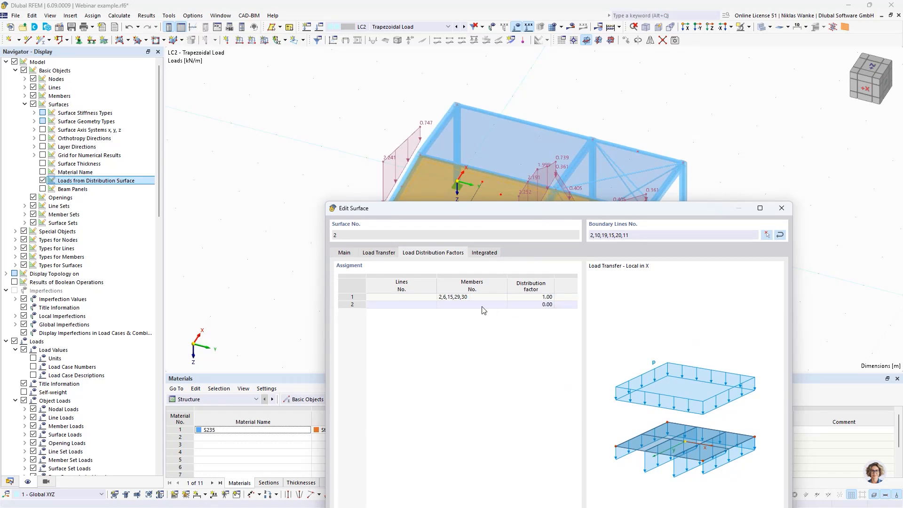
pyautogui.click(497, 306)
pyautogui.click(502, 306)
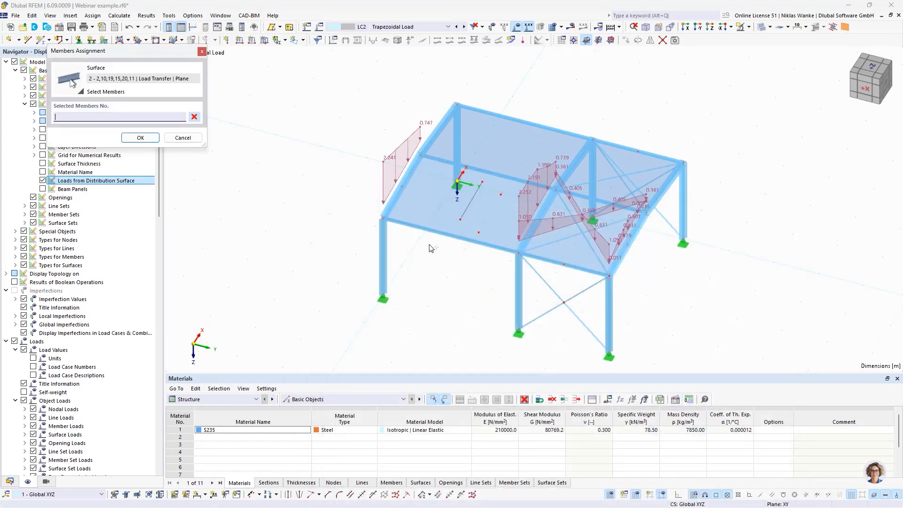
pyautogui.click(396, 196)
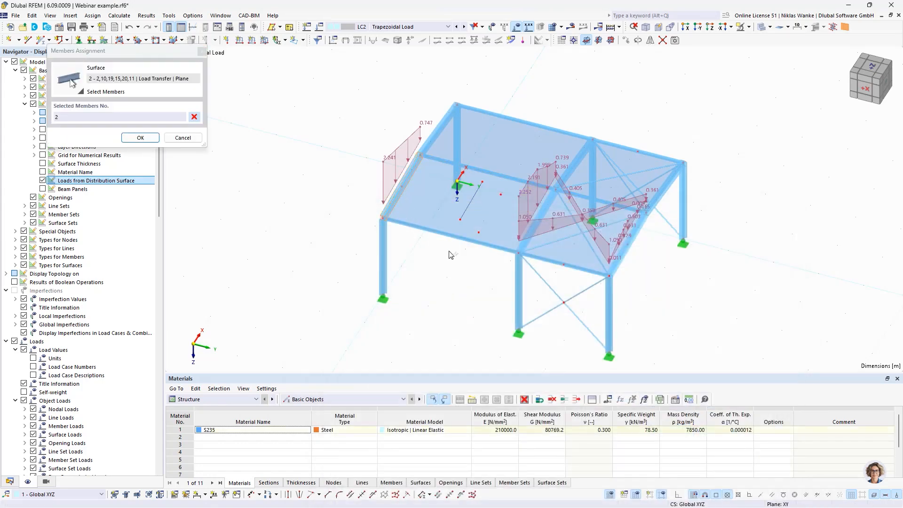
pyautogui.click(140, 138)
# Step: Set the distribution factor of member 2 to 1.3 and apply the change to the surface
pyautogui.moveTo(515, 211); pyautogui.dragTo(559, 228)
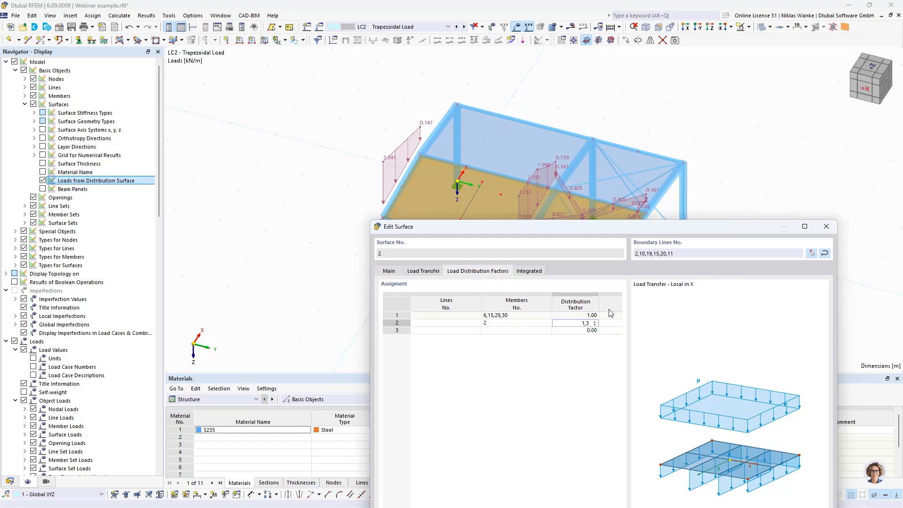
pyautogui.press('Return')
pyautogui.moveTo(635, 221); pyautogui.dragTo(677, 90)
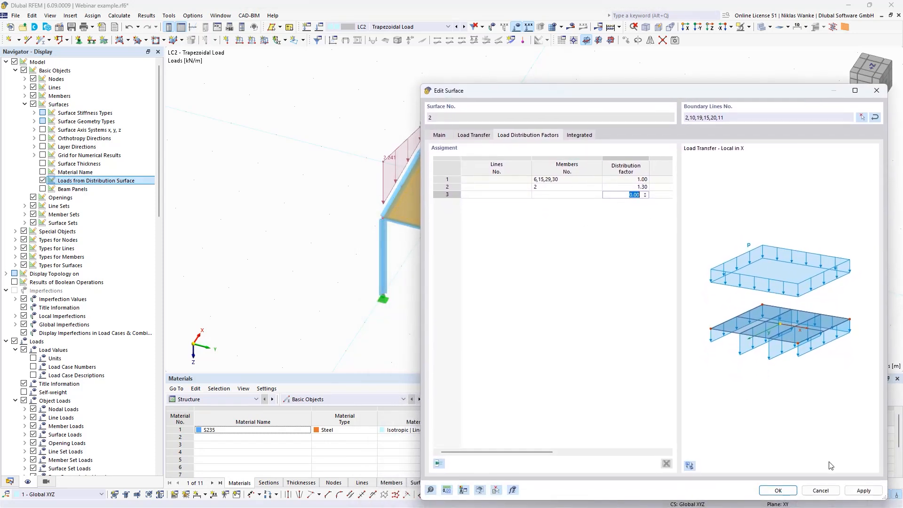
pyautogui.click(863, 490)
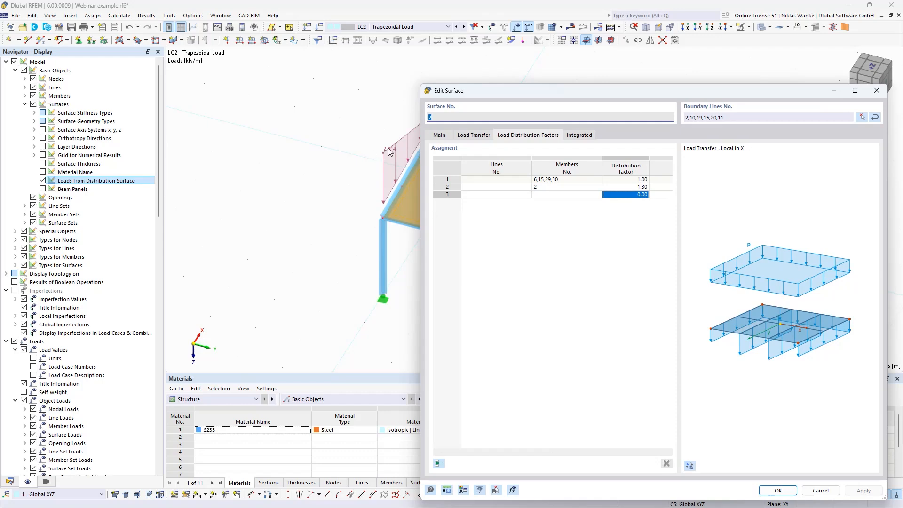
# Step: Compare the distribution factors of member 2 and the other loaded members with the distributed loads shown on the model
pyautogui.moveTo(678, 95); pyautogui.dragTo(492, 159)
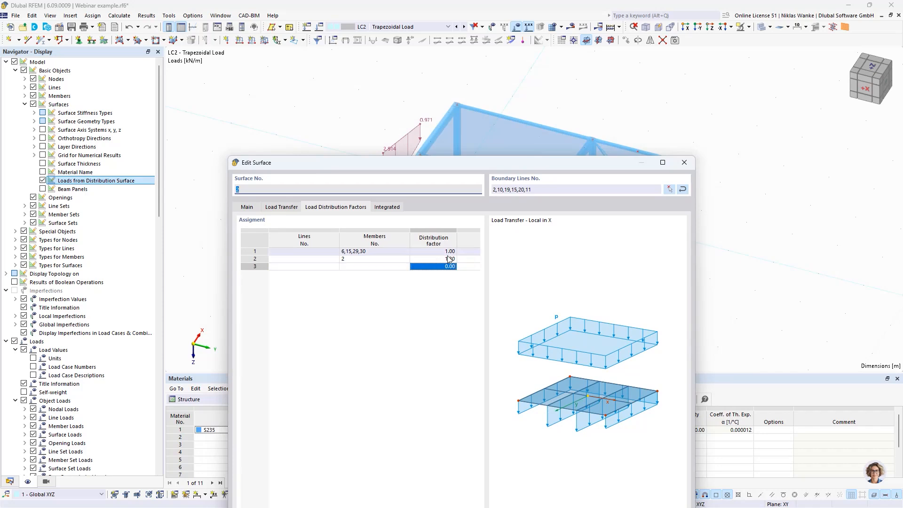
pyautogui.doubleClick(435, 260)
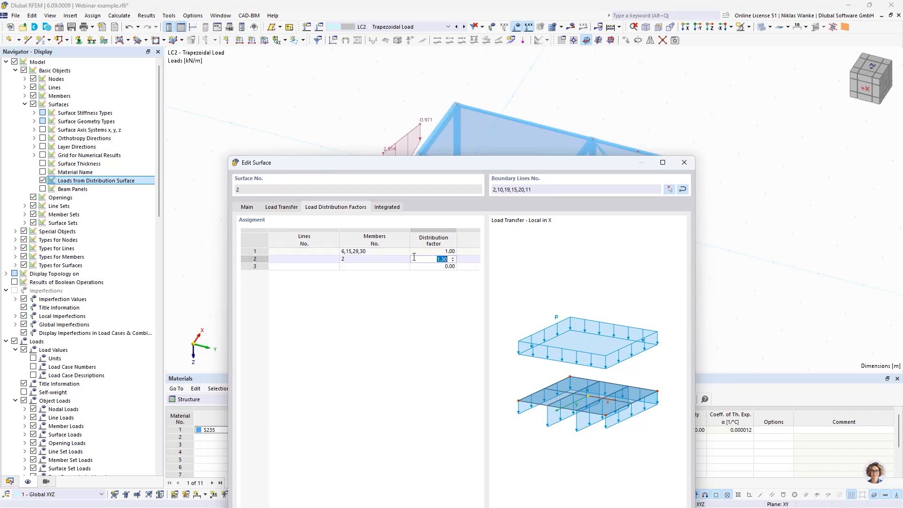
pyautogui.moveTo(491, 164); pyautogui.dragTo(527, 320)
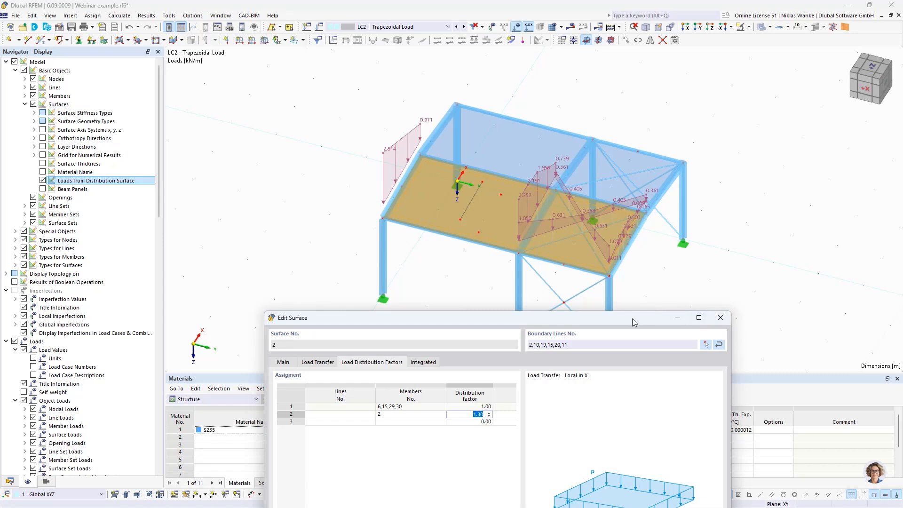
pyautogui.moveTo(634, 322); pyautogui.dragTo(609, 380)
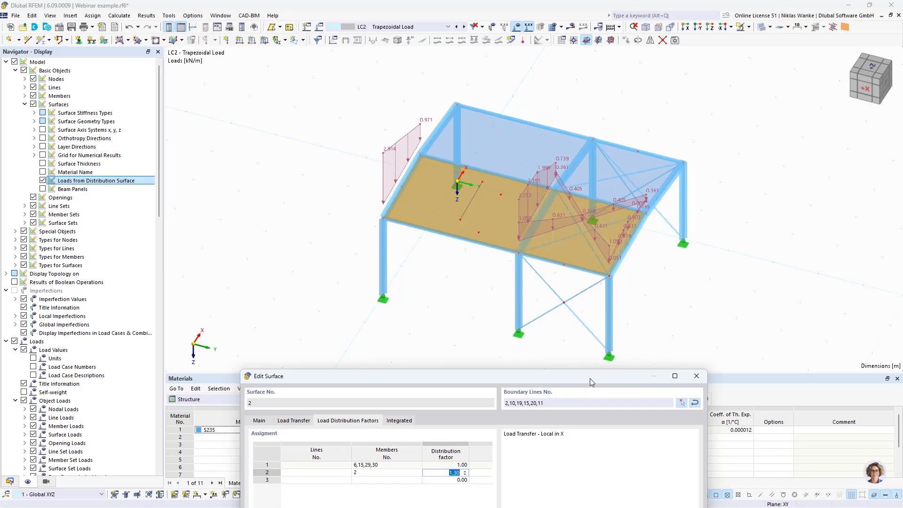
pyautogui.moveTo(591, 374); pyautogui.dragTo(588, 184)
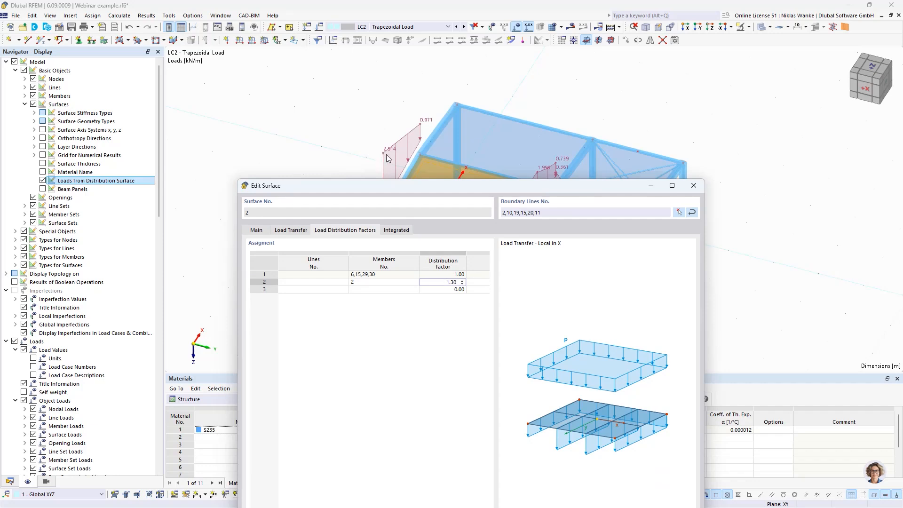
pyautogui.moveTo(482, 188); pyautogui.dragTo(502, 172)
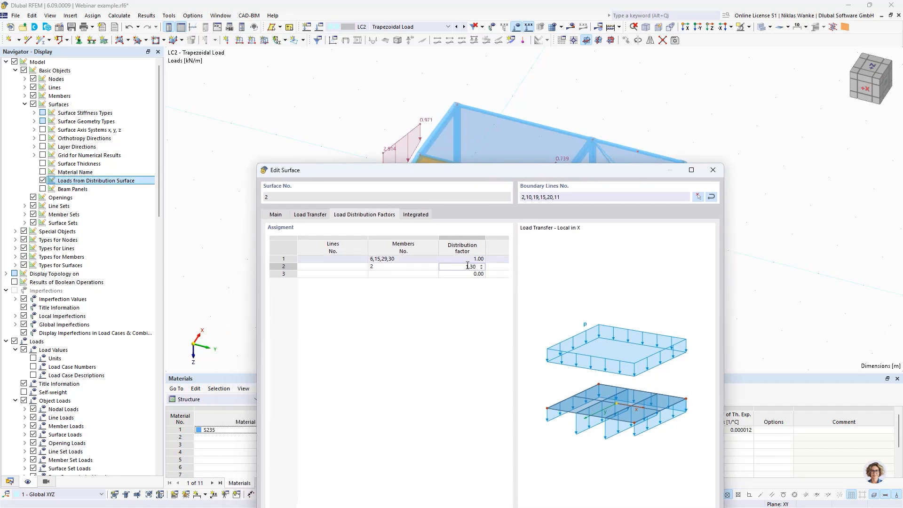
pyautogui.moveTo(591, 176); pyautogui.dragTo(616, 83)
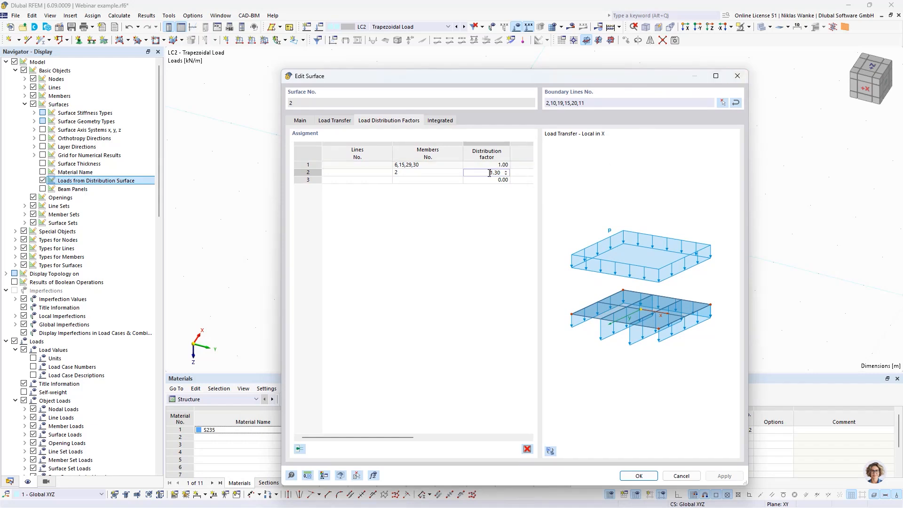
pyautogui.click(476, 166)
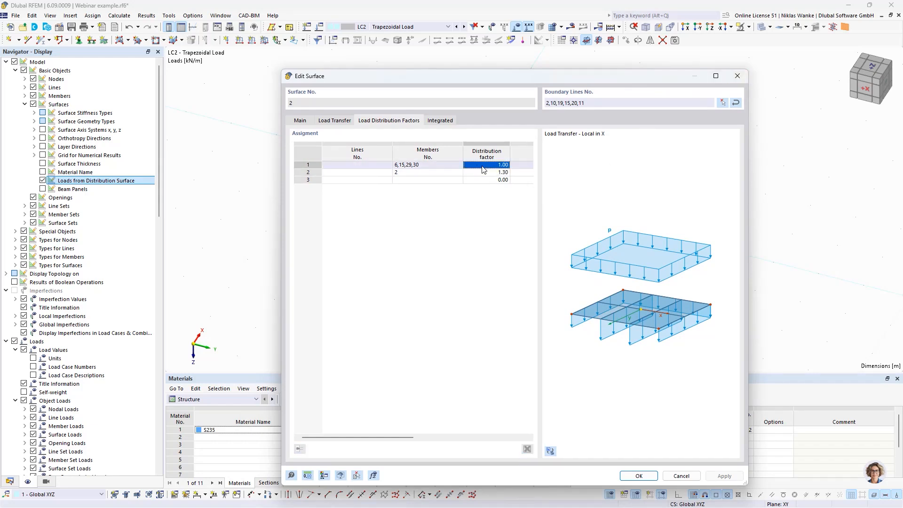
pyautogui.doubleClick(486, 172)
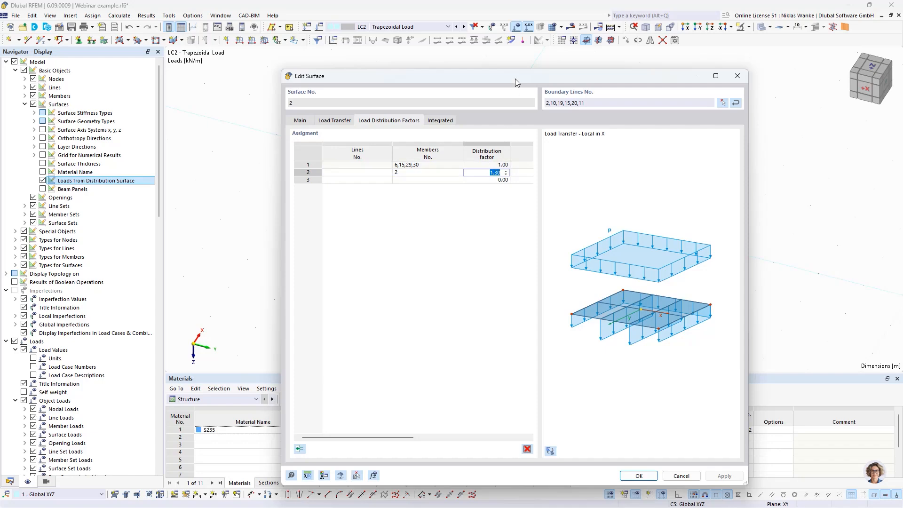
pyautogui.moveTo(515, 78)
pyautogui.mouseDown()
pyautogui.moveTo(519, 73)
pyautogui.moveTo(508, 84)
pyautogui.moveTo(509, 75)
pyautogui.mouseUp()
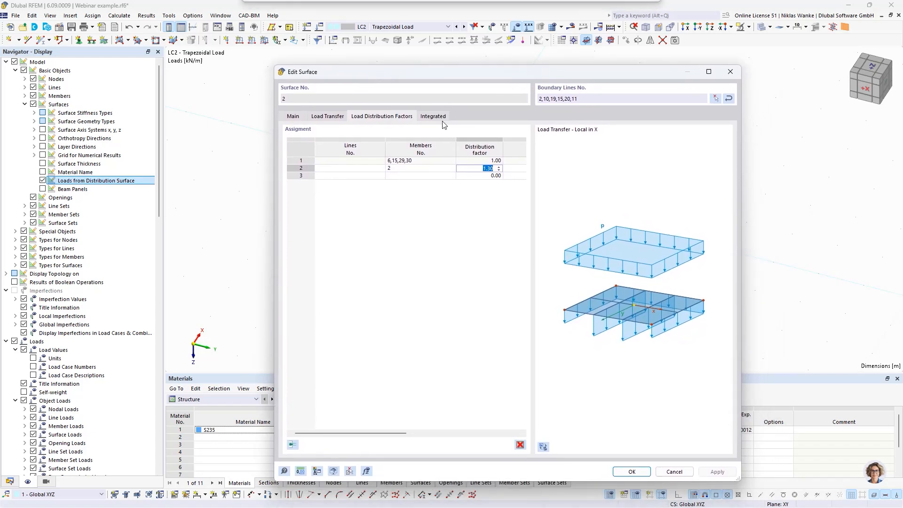
# Step: Review the load transfer parameters of surface 2 and close the surface settings
pyautogui.click(333, 118)
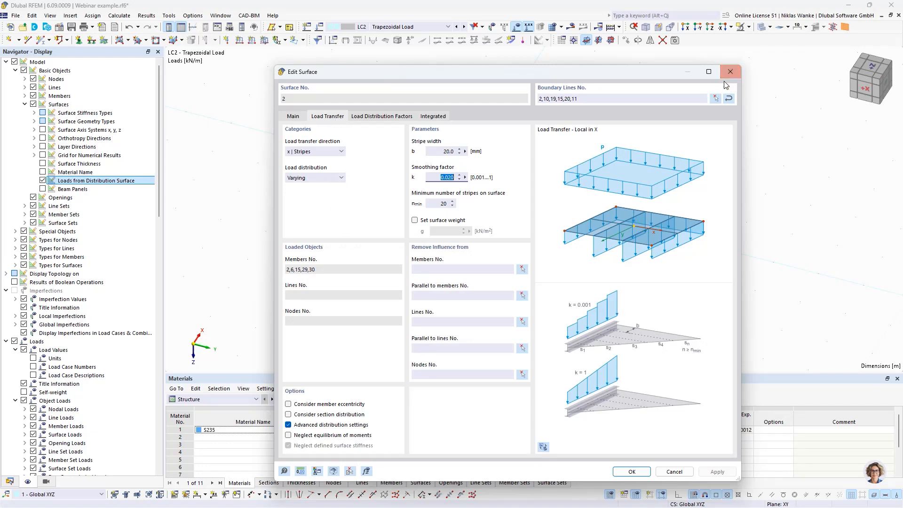
pyautogui.moveTo(628, 74); pyautogui.dragTo(621, 73)
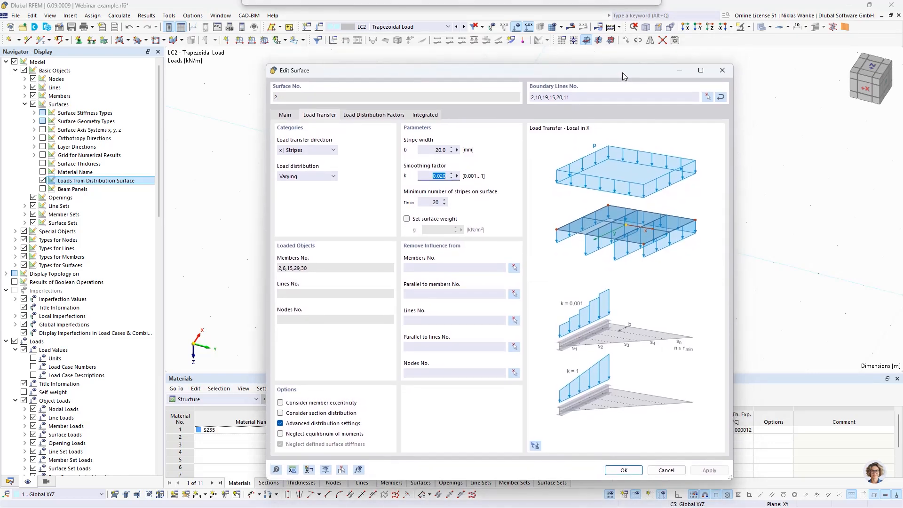
pyautogui.click(723, 71)
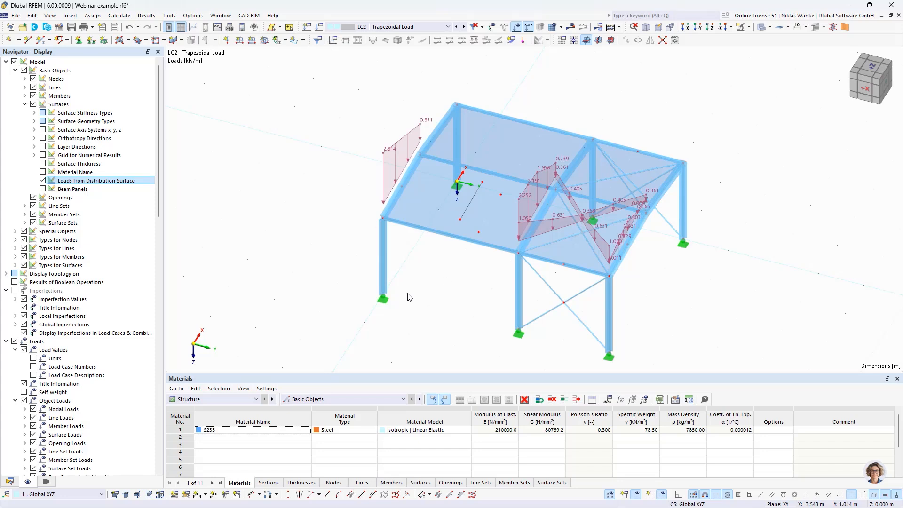
# Step: List the available load wizards and make LC4 - Member Loads from Area Load the active load case
pyautogui.click(10, 481)
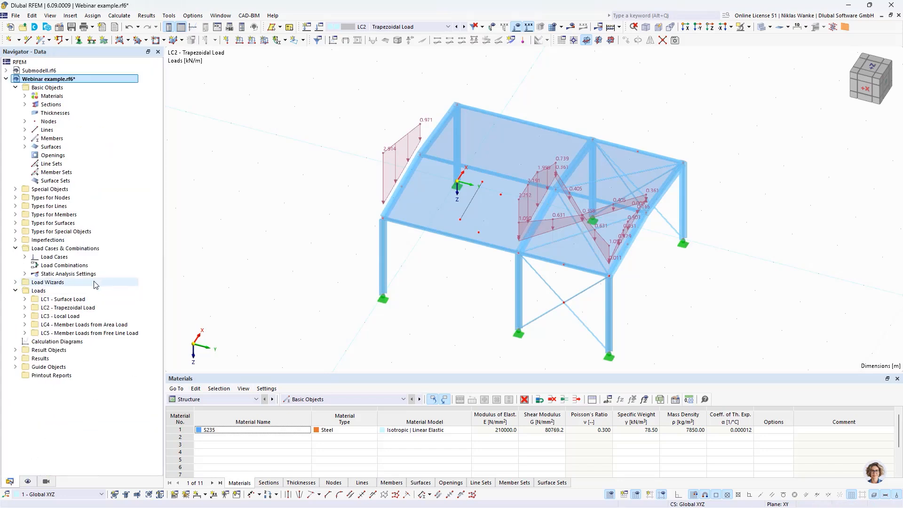
pyautogui.doubleClick(47, 282)
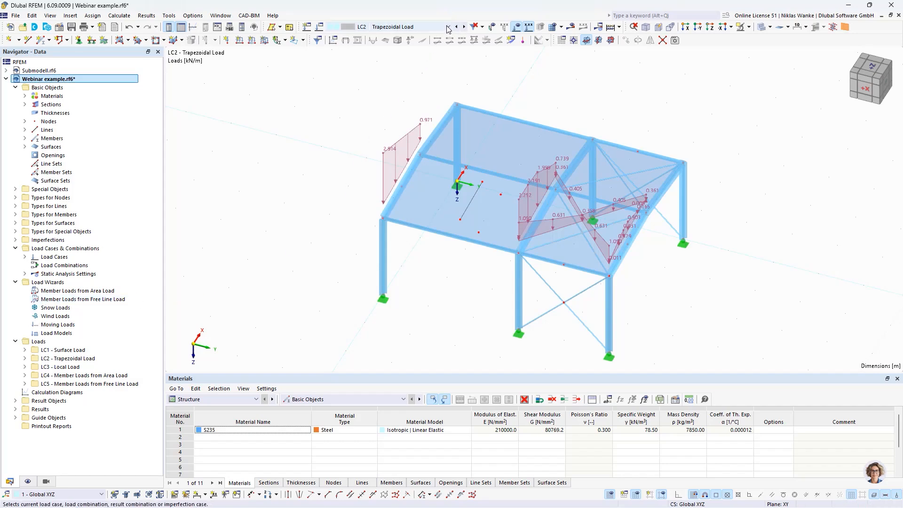
pyautogui.click(392, 27)
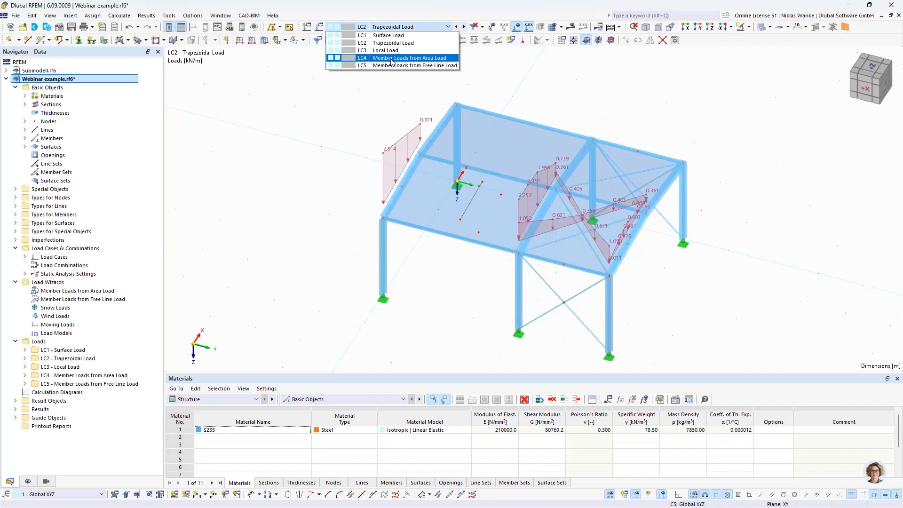
pyautogui.click(389, 58)
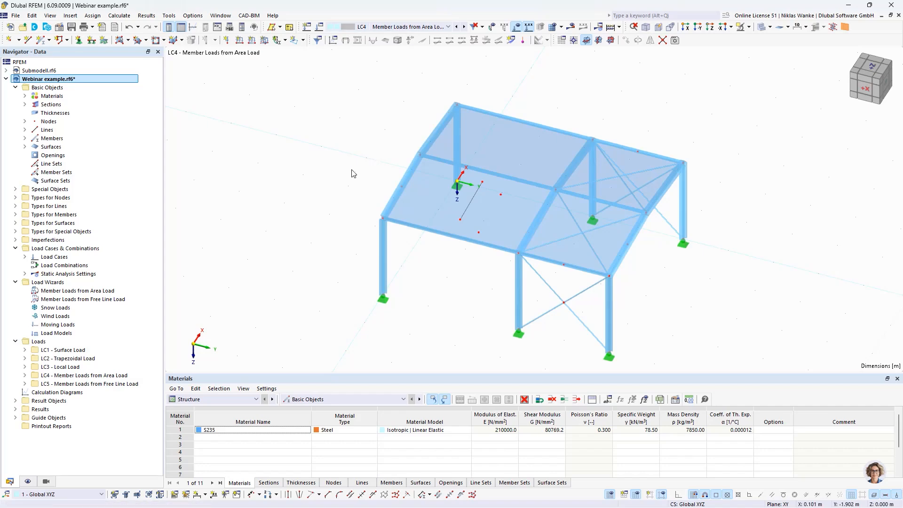
# Step: Create a new Member Loads from Area Load wizard entry for LC4 with the load distribution kept as Uniform
pyautogui.scroll(-1, 349, 174)
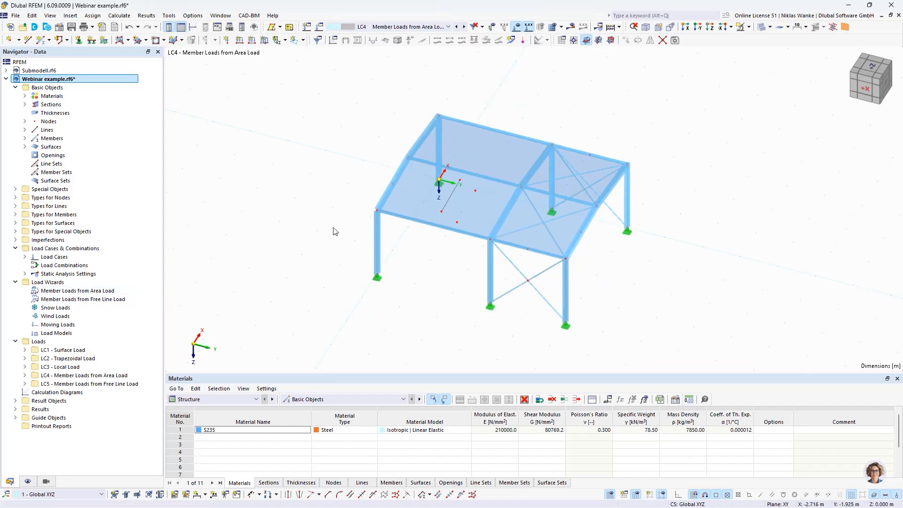
pyautogui.keyDown('ctrl'); pyautogui.moveTo(347, 241); pyautogui.dragTo(344, 198, button='middle'); pyautogui.keyUp('ctrl')
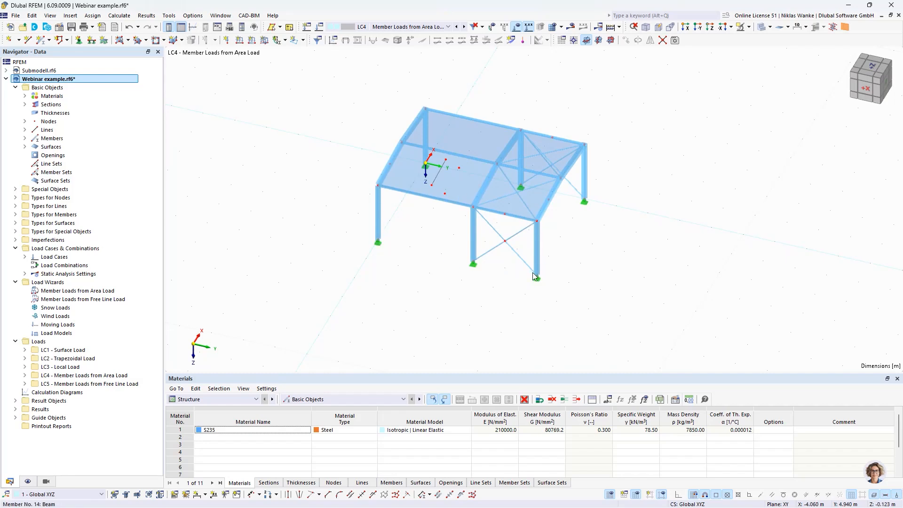
pyautogui.keyDown('ctrl'); pyautogui.moveTo(487, 276); pyautogui.dragTo(407, 222, button='middle'); pyautogui.keyUp('ctrl')
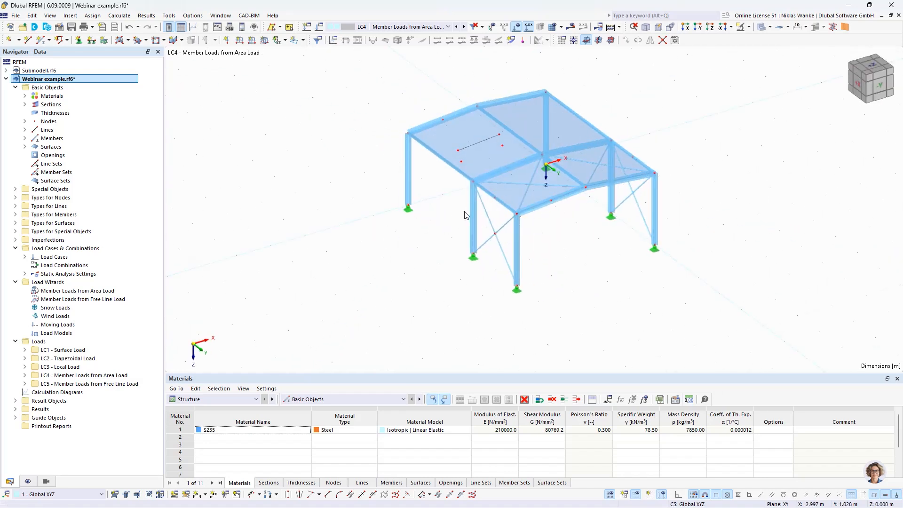
pyautogui.click(62, 291)
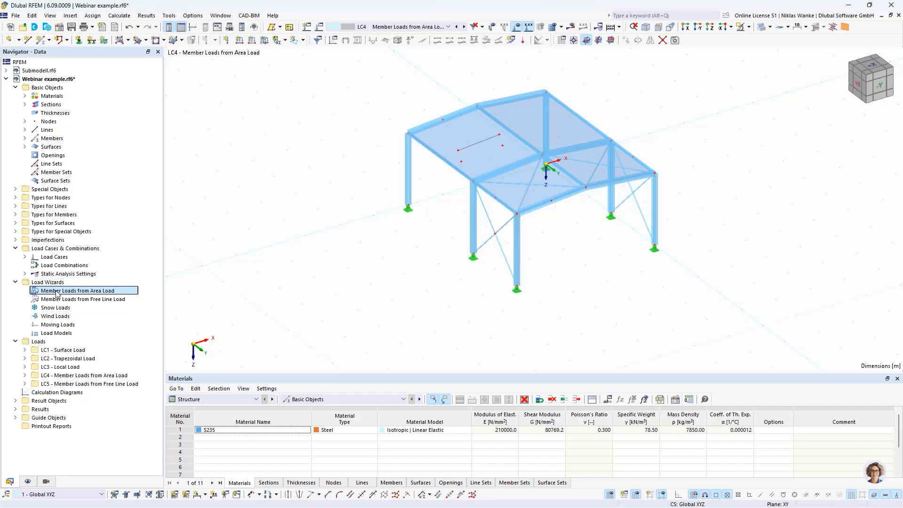
pyautogui.rightClick(56, 293)
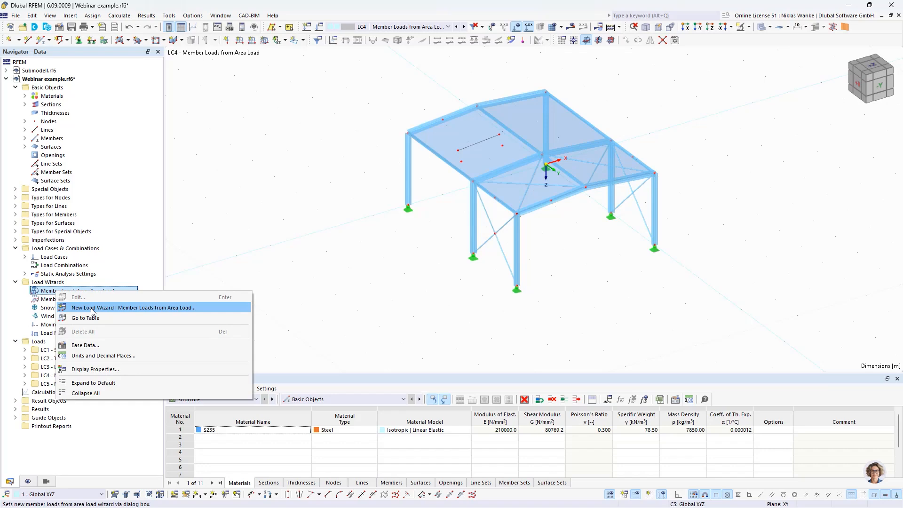
pyautogui.click(92, 311)
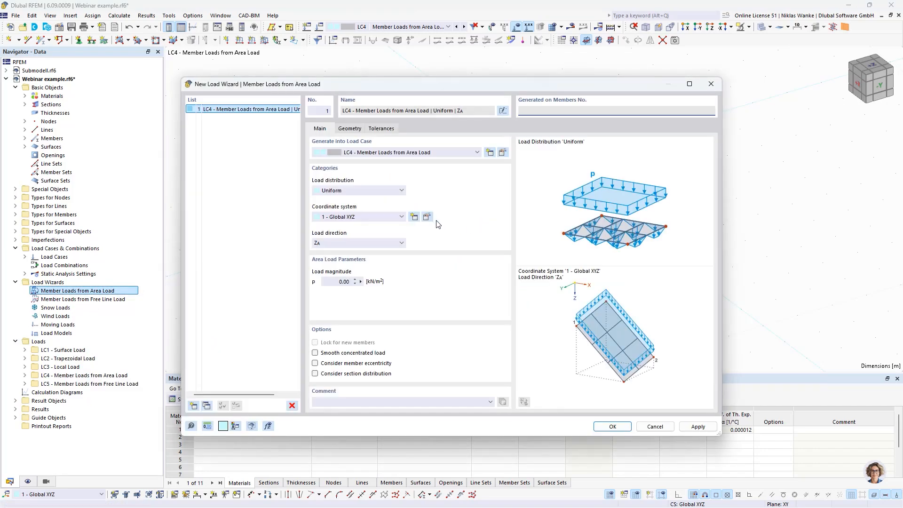
pyautogui.moveTo(460, 92); pyautogui.dragTo(494, 101)
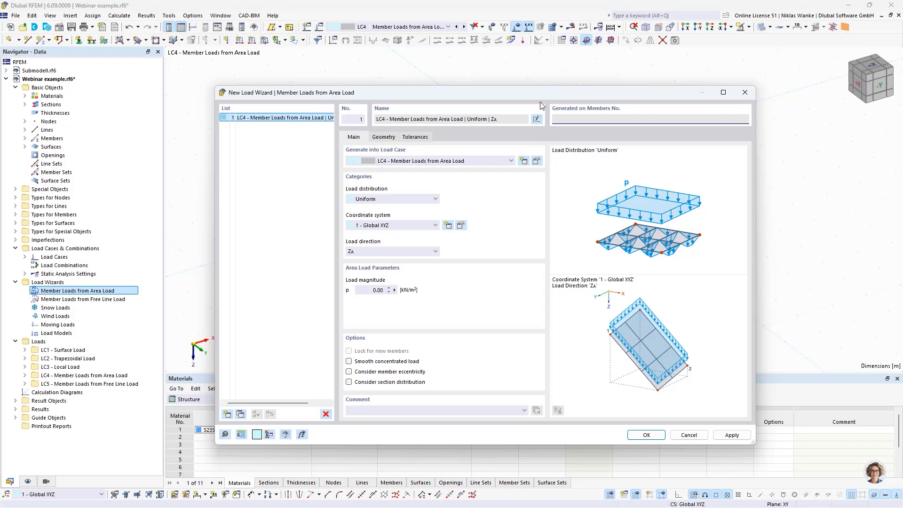
pyautogui.moveTo(540, 95); pyautogui.dragTo(532, 264)
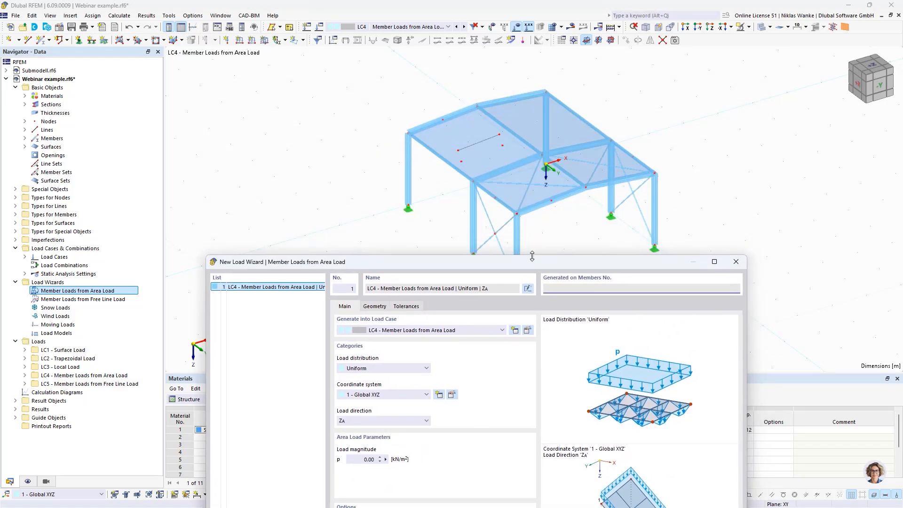
pyautogui.moveTo(526, 262); pyautogui.dragTo(522, 92)
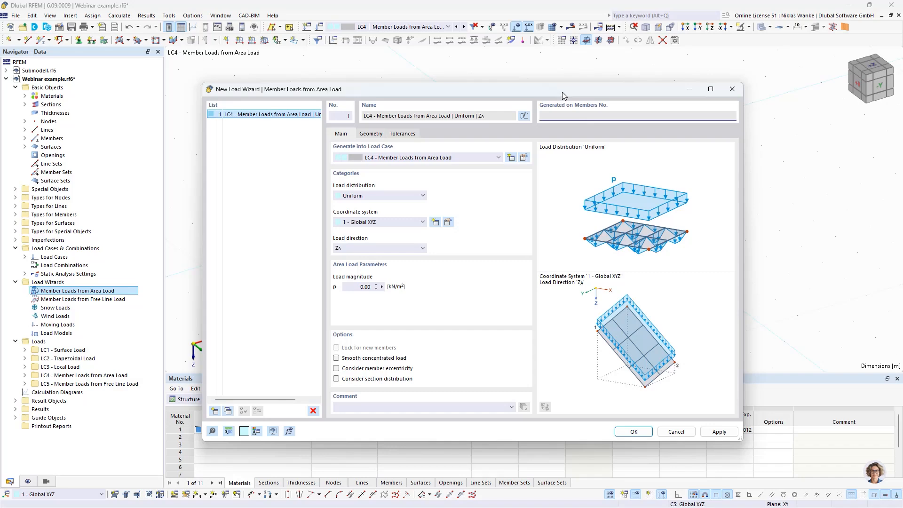
pyautogui.moveTo(562, 92); pyautogui.dragTo(593, 259)
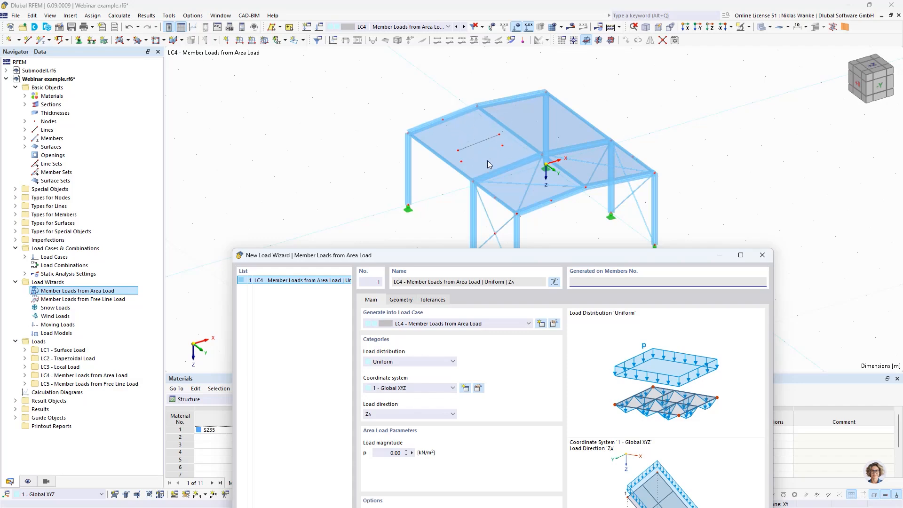
pyautogui.moveTo(629, 260); pyautogui.dragTo(598, 87)
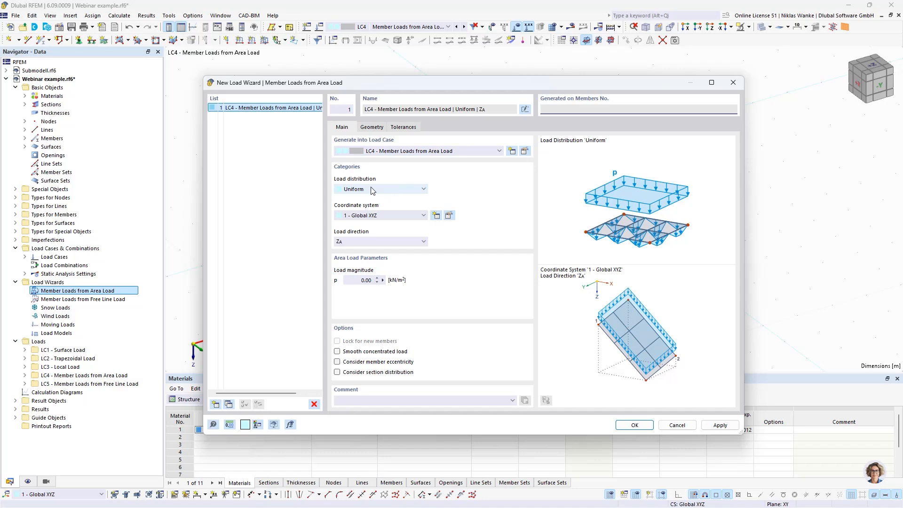
pyautogui.click(391, 190)
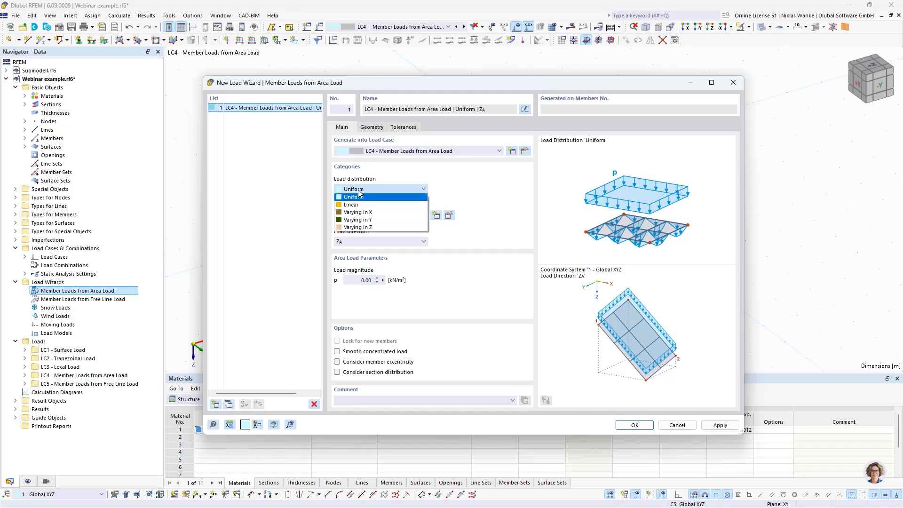
pyautogui.click(356, 193)
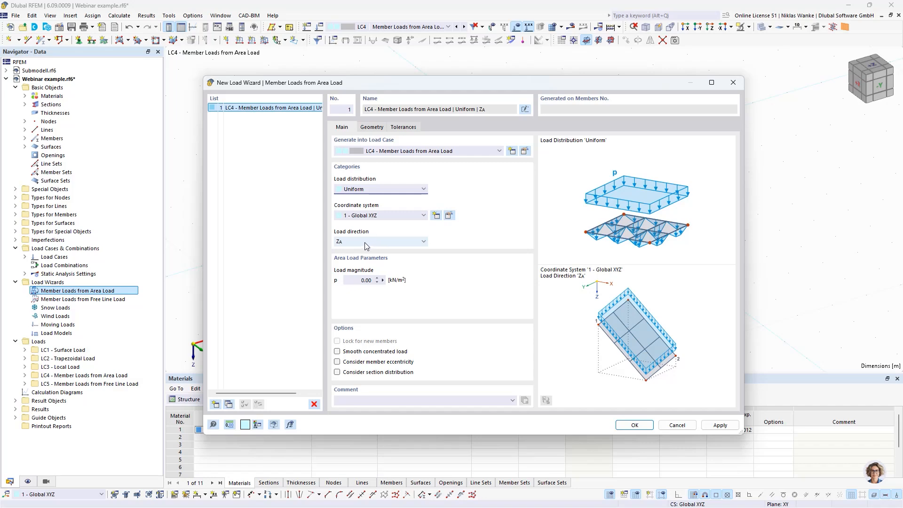
# Step: Set the area load's direction to global X on true area and its magnitude to 1 kN/m²
pyautogui.moveTo(413, 92); pyautogui.dragTo(514, 122)
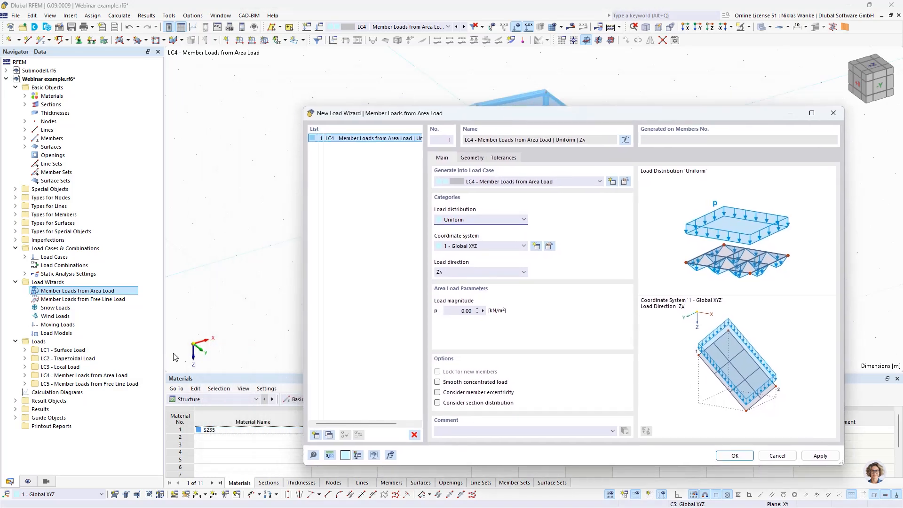
pyautogui.click(510, 272)
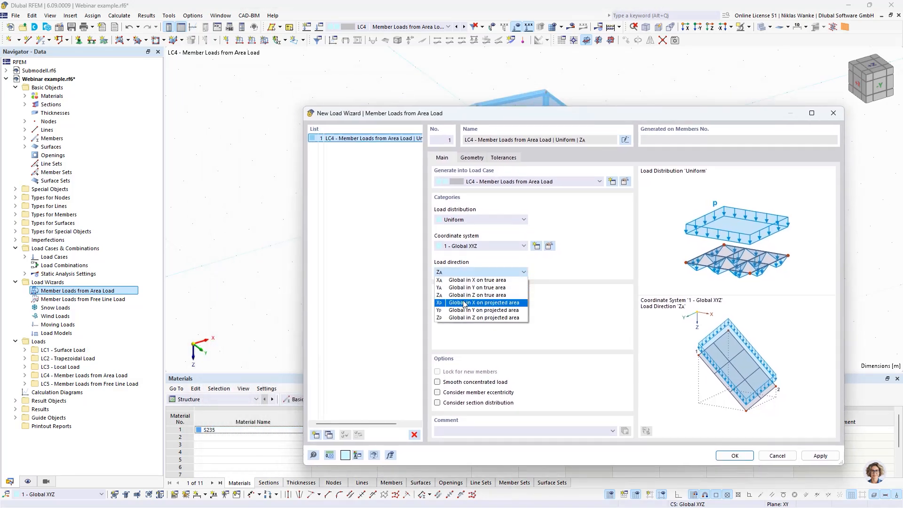
pyautogui.click(465, 281)
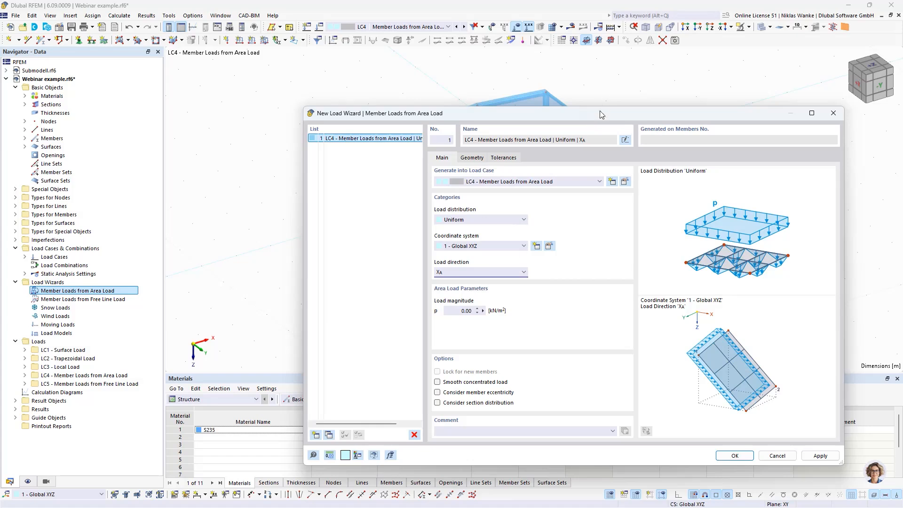
pyautogui.moveTo(600, 115); pyautogui.dragTo(561, 77)
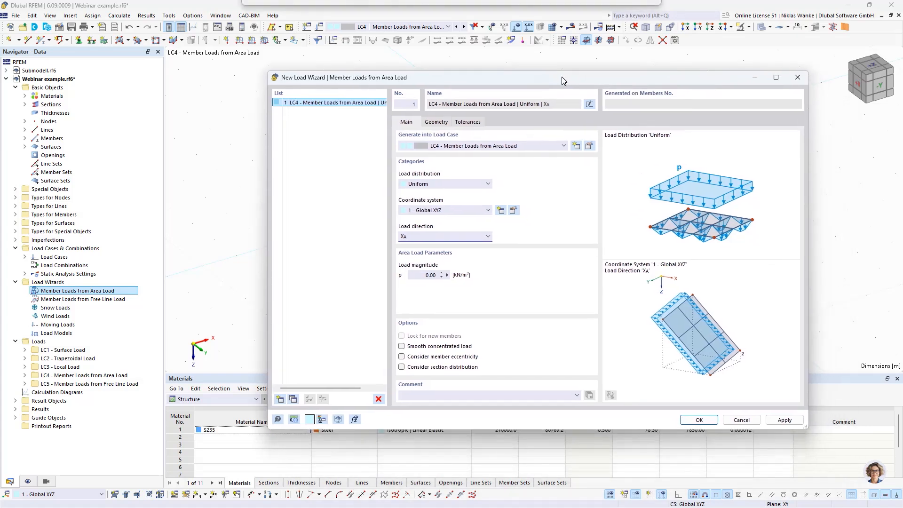
pyautogui.click(430, 274)
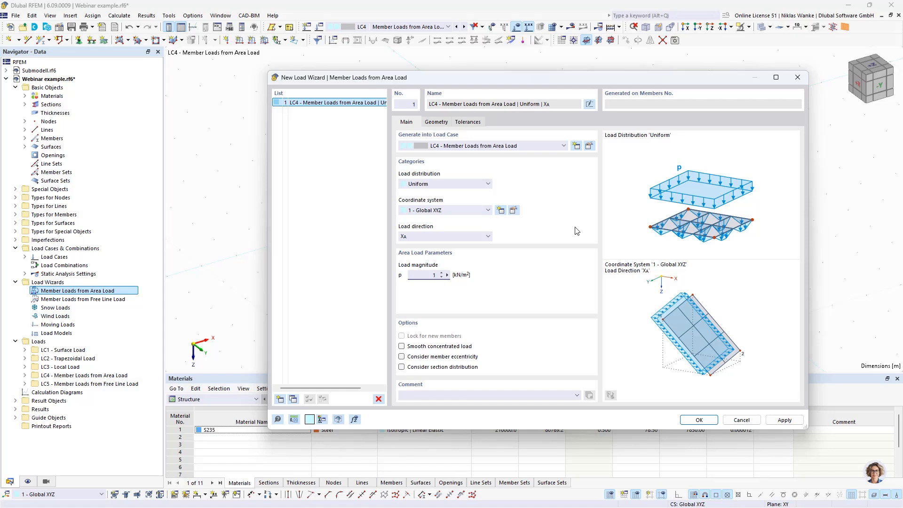
# Step: Define the area load plane on the frame's side wall by corner nodes 1, 2, 12 and 11 and generate the member loads
pyautogui.click(436, 125)
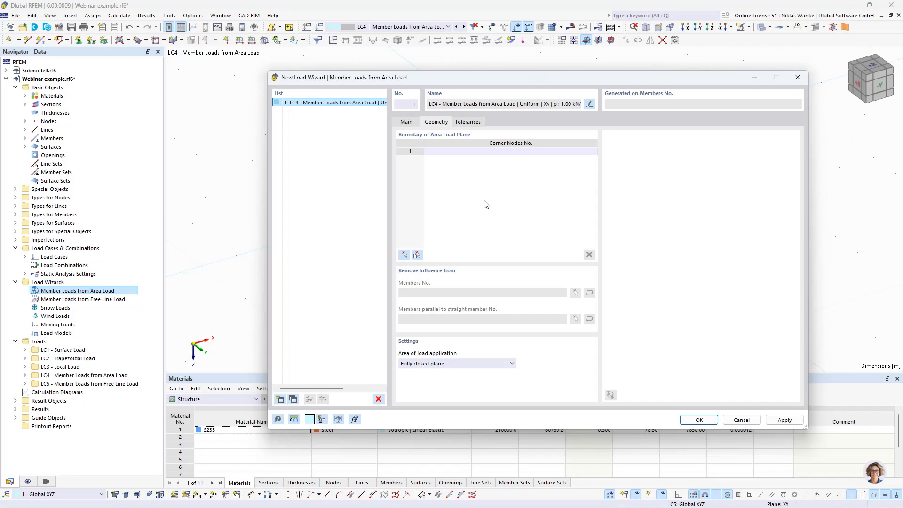
pyautogui.click(487, 151)
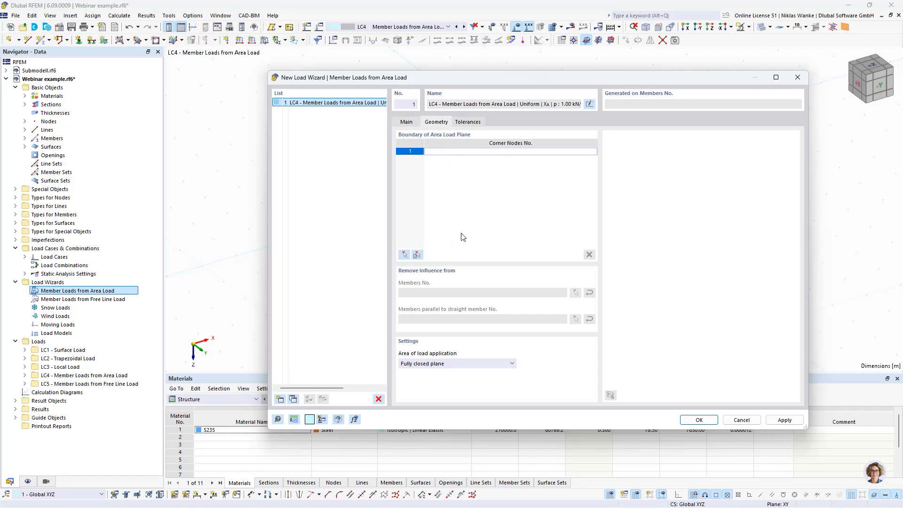
pyautogui.click(404, 256)
pyautogui.moveTo(455, 253)
pyautogui.mouseDown(button='middle')
pyautogui.moveTo(433, 276)
pyautogui.moveTo(449, 266)
pyautogui.moveTo(448, 252)
pyautogui.moveTo(448, 259)
pyautogui.mouseUp(button='middle')
pyautogui.scroll(2, 449, 267)
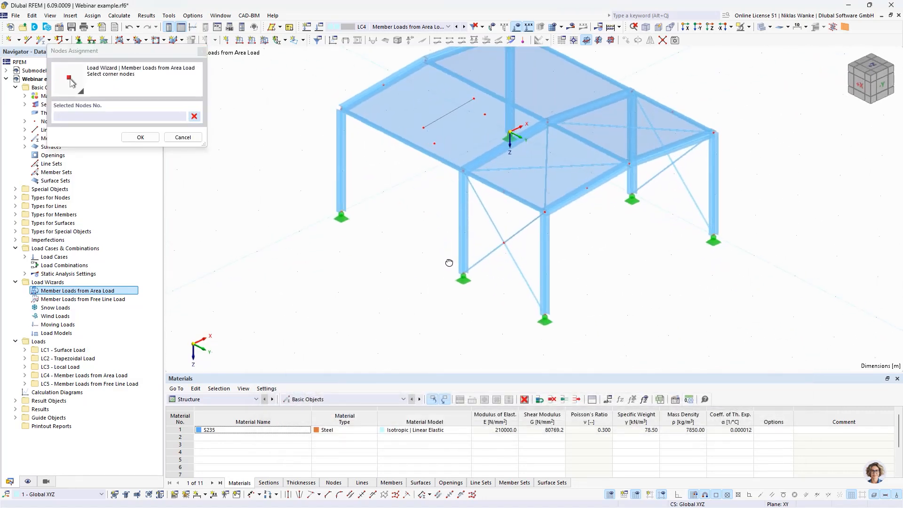
pyautogui.click(342, 128)
pyautogui.click(340, 211)
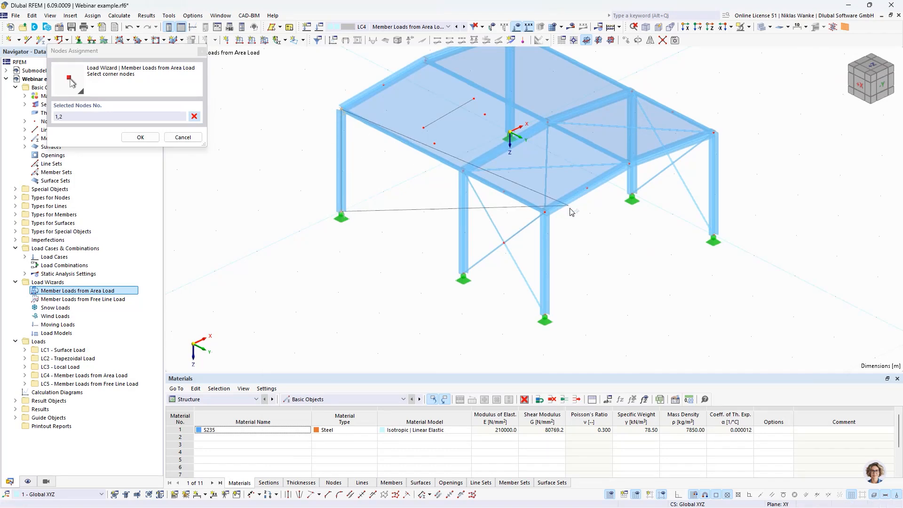
pyautogui.click(544, 212)
pyautogui.click(544, 315)
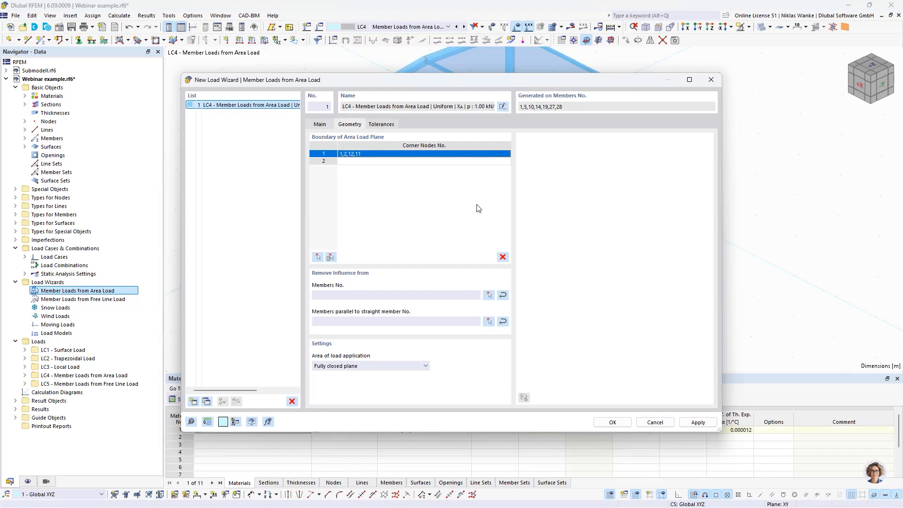
pyautogui.click(613, 423)
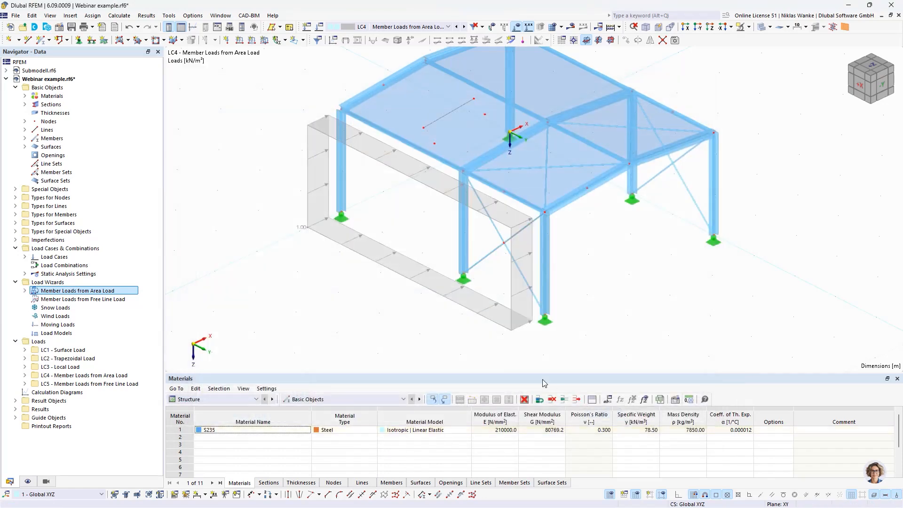
# Step: Display the generated member loads separately on the frame to examine their distribution, and restore the area load display
pyautogui.moveTo(356, 298); pyautogui.dragTo(484, 262, button='middle')
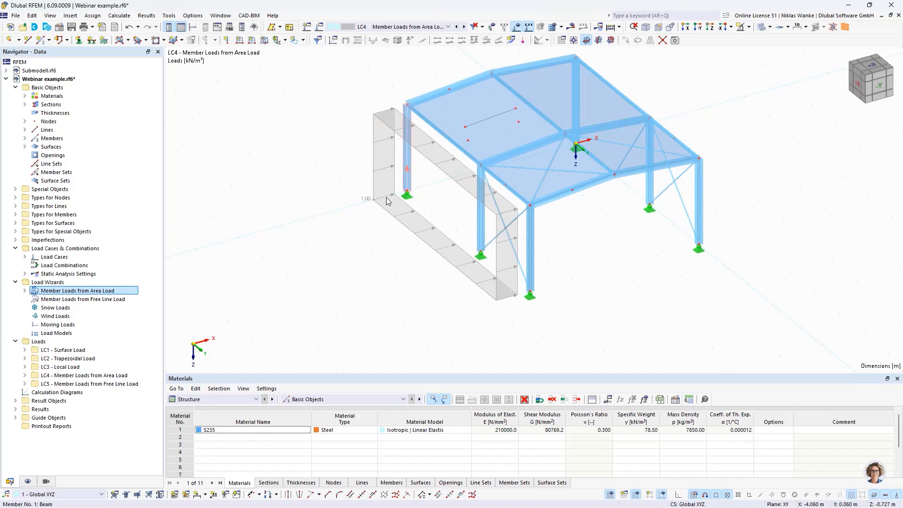
pyautogui.click(28, 482)
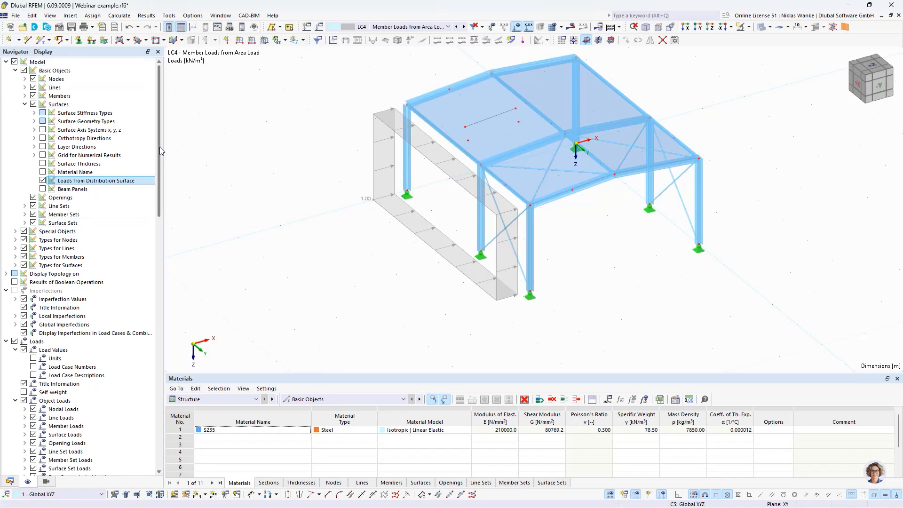
pyautogui.moveTo(158, 146); pyautogui.dragTo(154, 213)
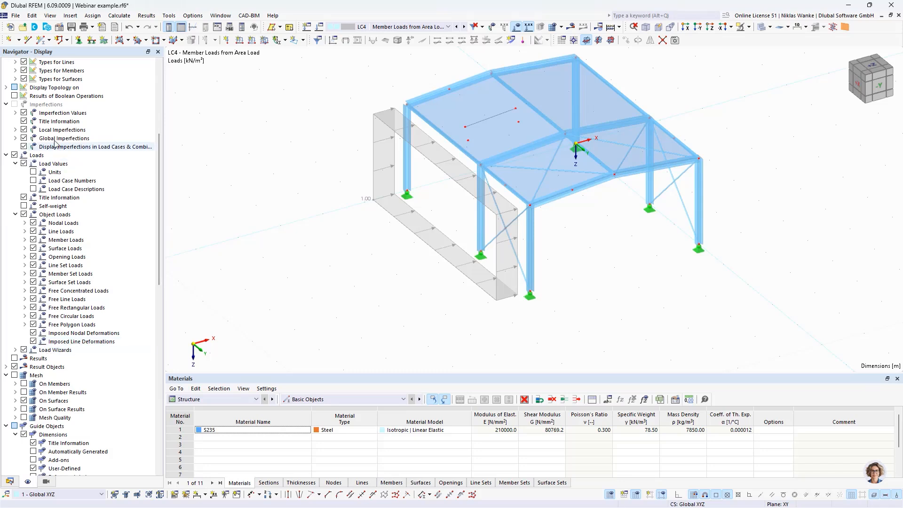
pyautogui.click(16, 350)
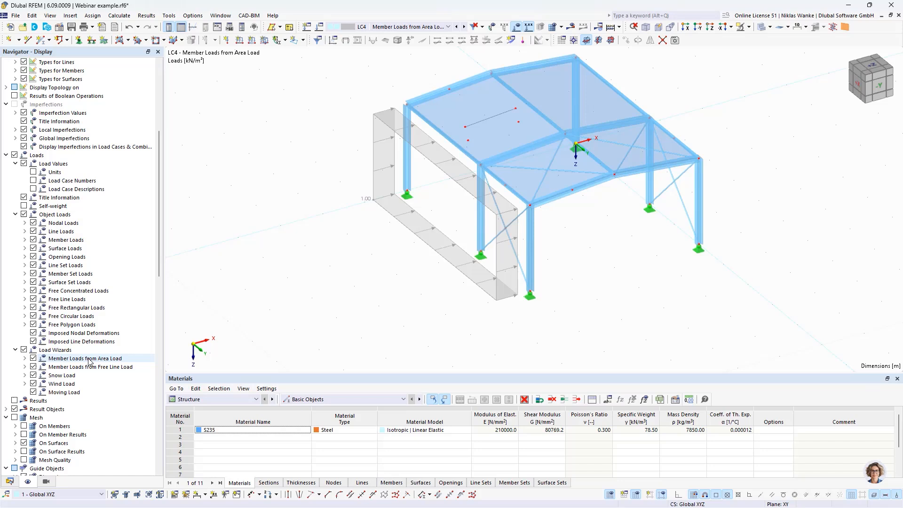
pyautogui.click(25, 359)
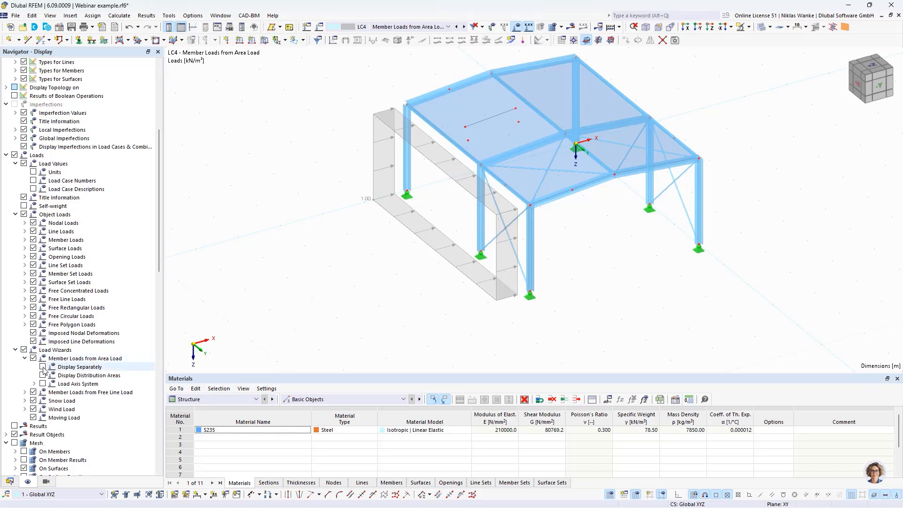
pyautogui.click(43, 367)
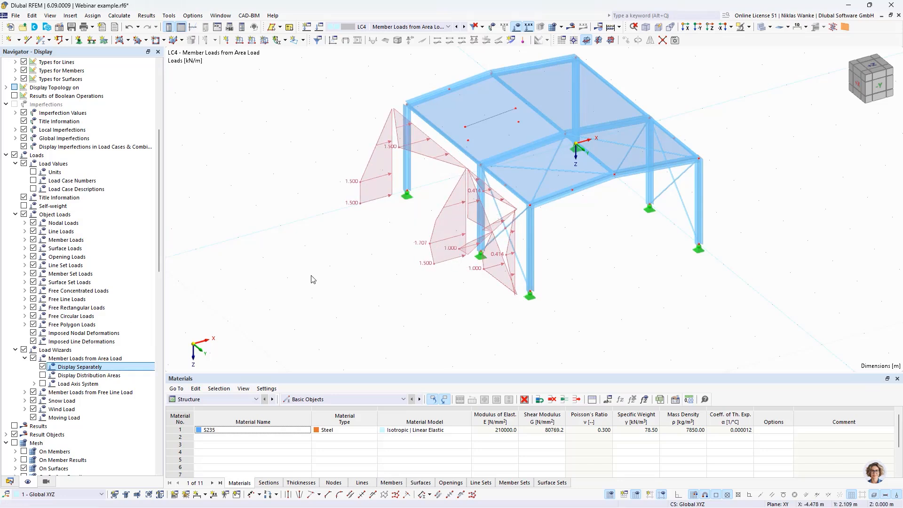
pyautogui.click(43, 367)
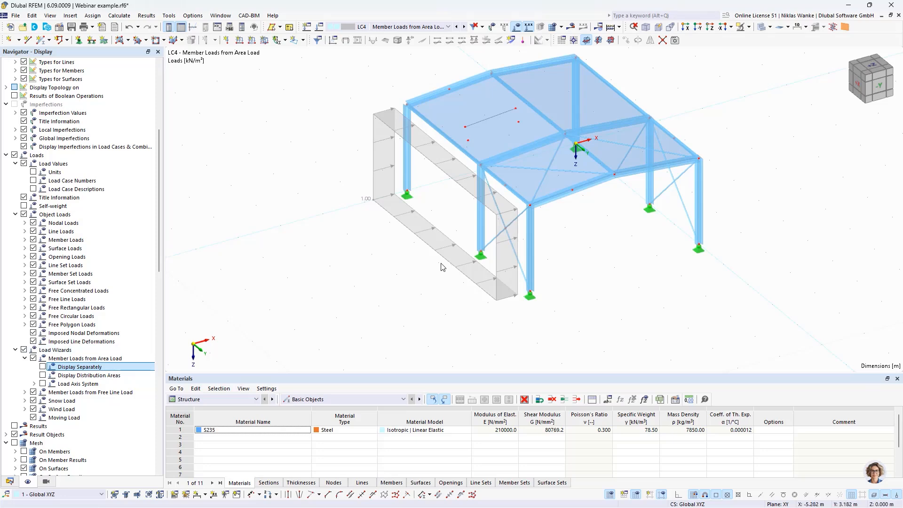
# Step: Display the member loads generated from the side wall's area load separately
pyautogui.scroll(4, 444, 263)
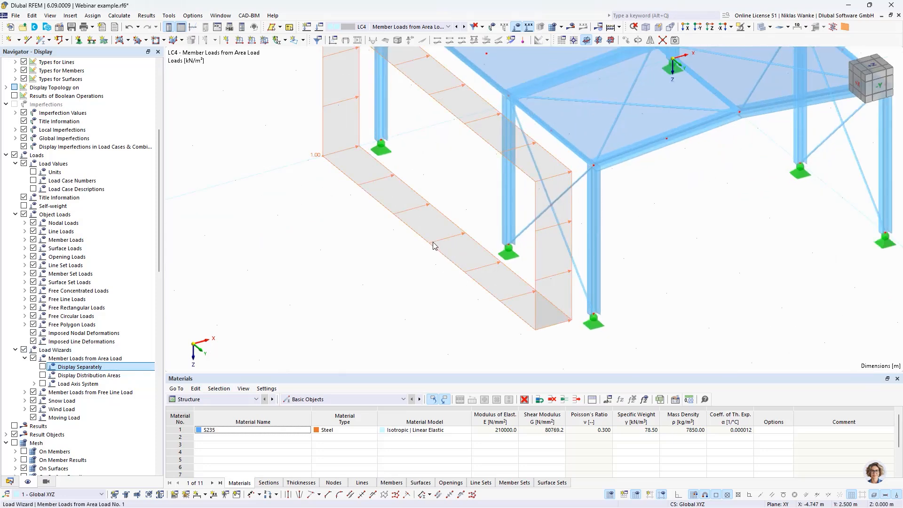
pyautogui.rightClick(433, 245)
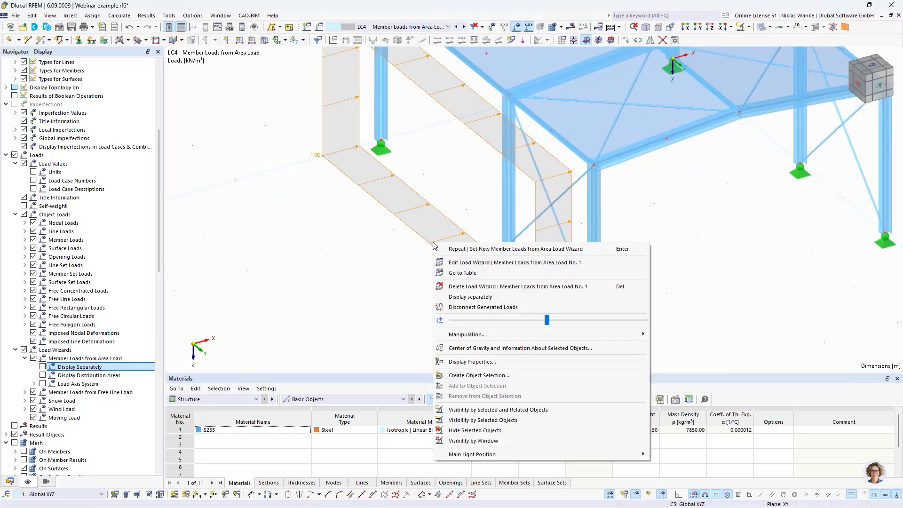
pyautogui.click(485, 299)
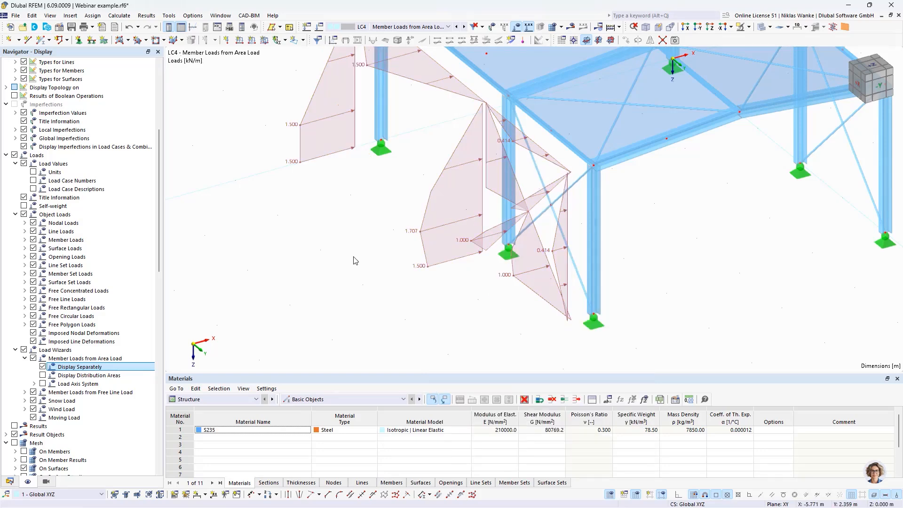
# Step: Examine the separately displayed member loads on the columns, eaves beams and crossed bracing of the side wall
pyautogui.scroll(-3, 354, 259)
pyautogui.keyDown('ctrl'); pyautogui.moveTo(354, 259); pyautogui.dragTo(389, 248, button='middle'); pyautogui.keyUp('ctrl')
pyautogui.scroll(3, 447, 272)
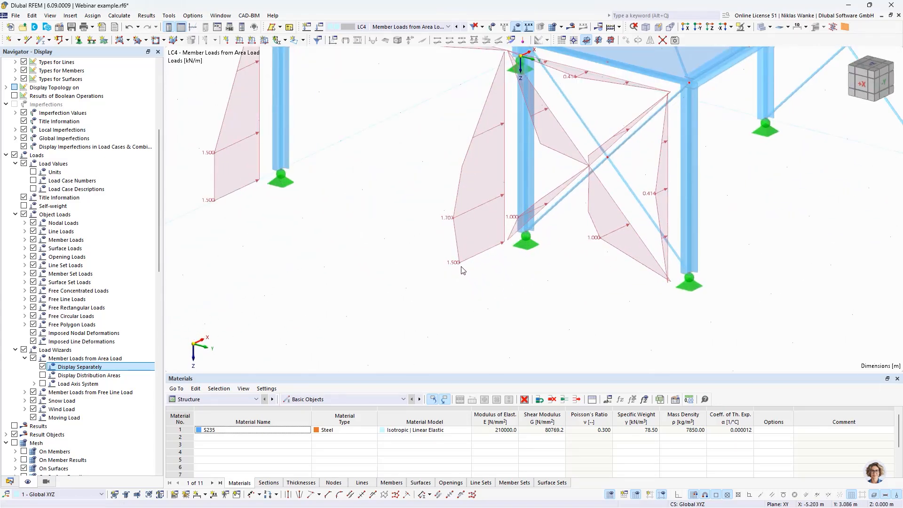
pyautogui.keyDown('ctrl'); pyautogui.moveTo(460, 270); pyautogui.dragTo(405, 247, button='middle'); pyautogui.keyUp('ctrl')
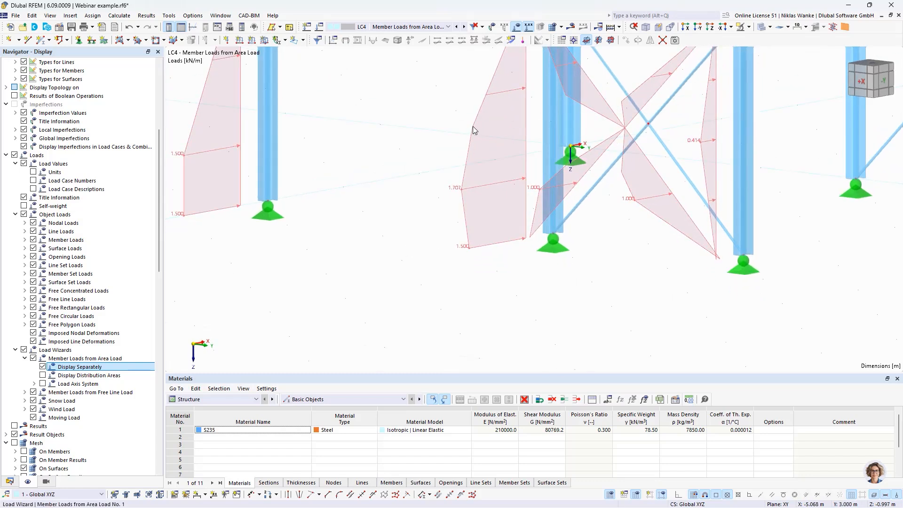
pyautogui.scroll(1, 474, 130)
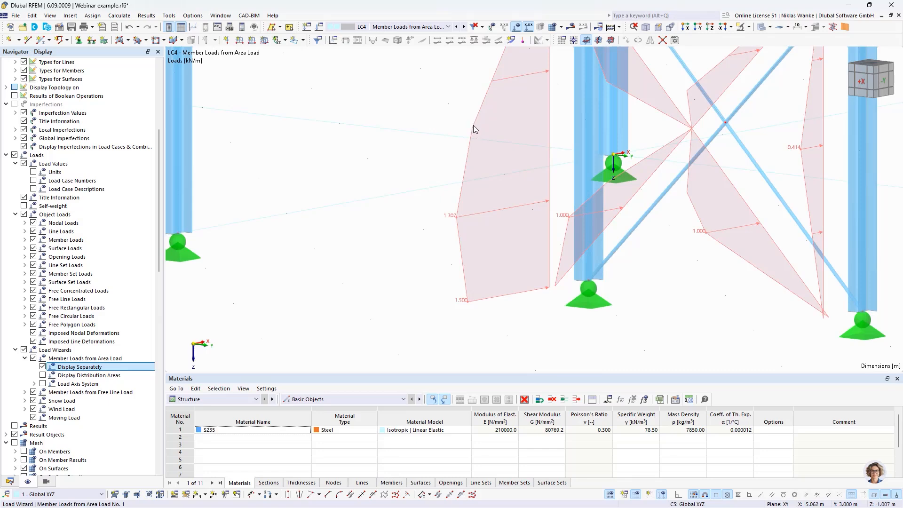
pyautogui.scroll(-2, 383, 177)
pyautogui.moveTo(382, 177); pyautogui.dragTo(392, 235, button='middle')
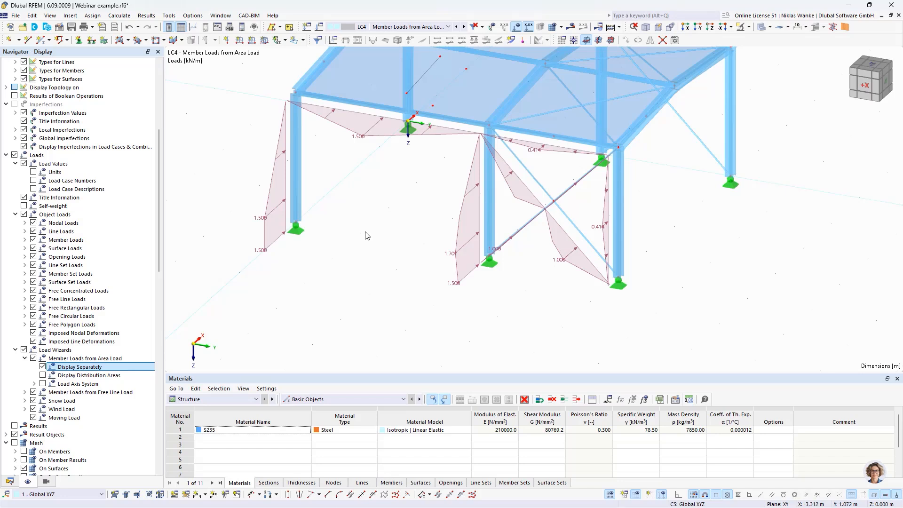
pyautogui.keyDown('ctrl'); pyautogui.moveTo(368, 227); pyautogui.dragTo(382, 258, button='middle'); pyautogui.keyUp('ctrl')
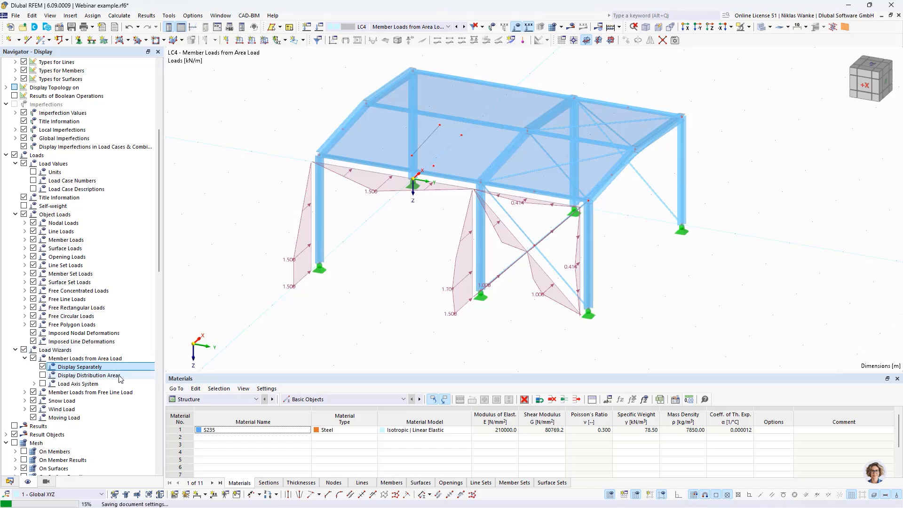
# Step: Turn on the distribution areas for member loads from area load and examine how the side wall is divided among its members
pyautogui.click(43, 376)
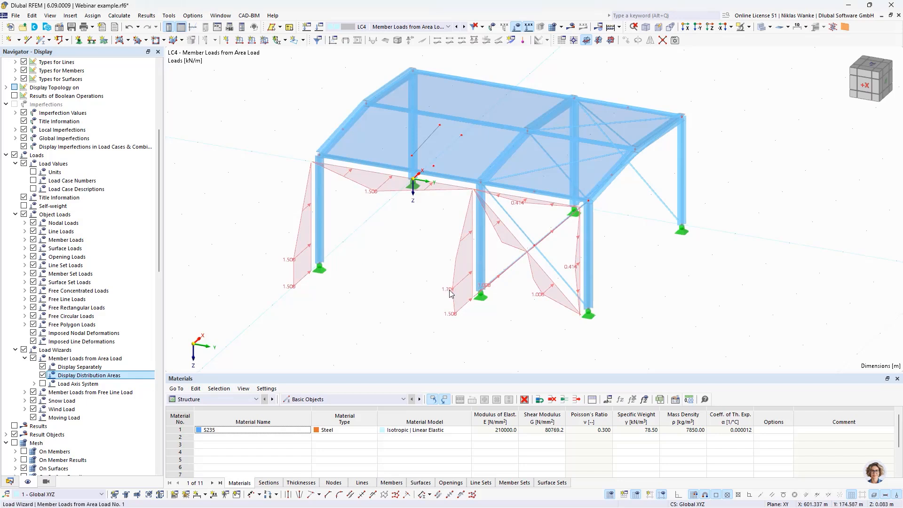
pyautogui.moveTo(452, 292)
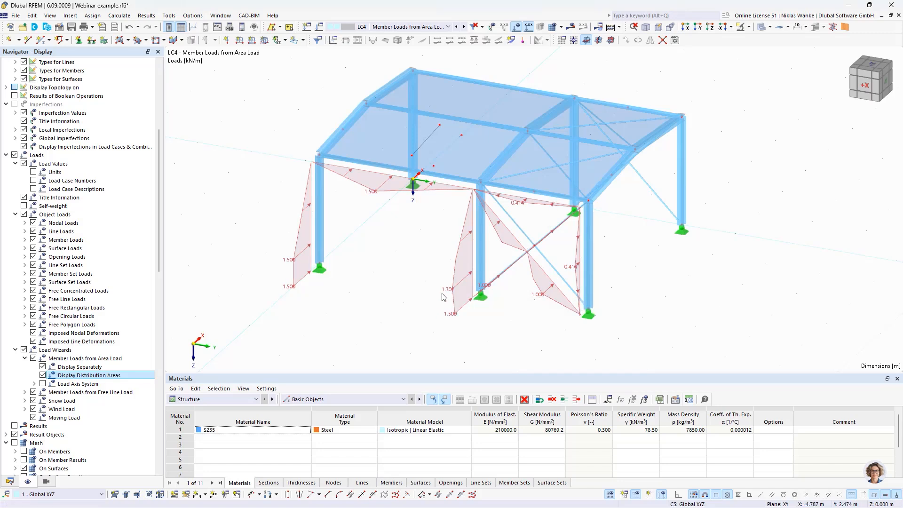
pyautogui.keyDown('ctrl'); pyautogui.moveTo(359, 282); pyautogui.dragTo(387, 300, button='middle'); pyautogui.keyUp('ctrl')
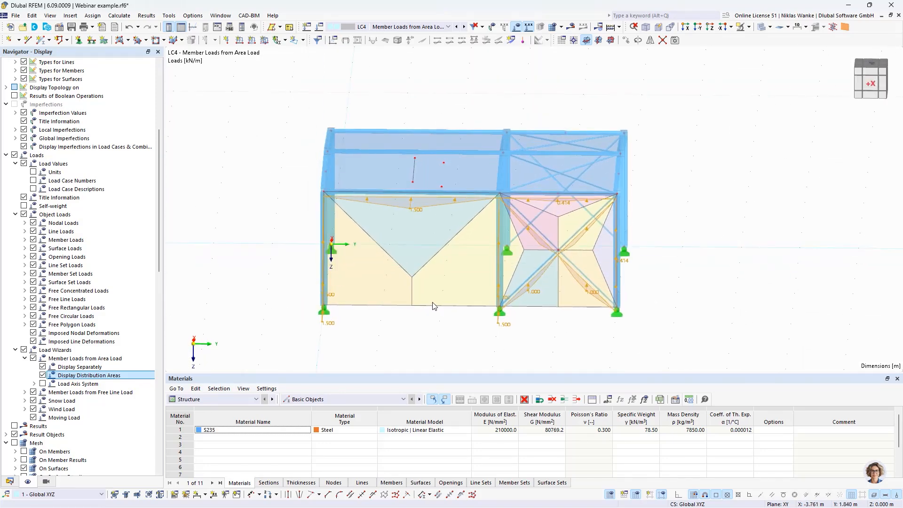
pyautogui.scroll(3, 456, 336)
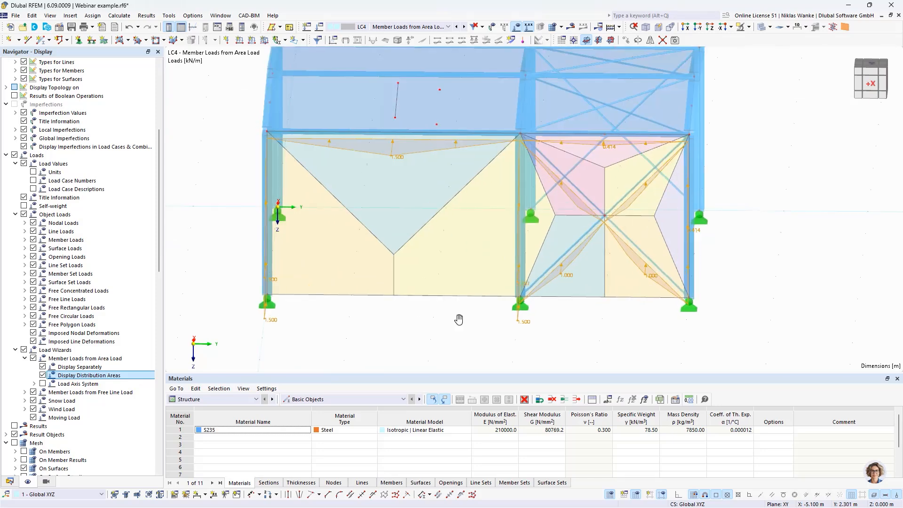
pyautogui.moveTo(460, 316); pyautogui.dragTo(434, 273, button='middle')
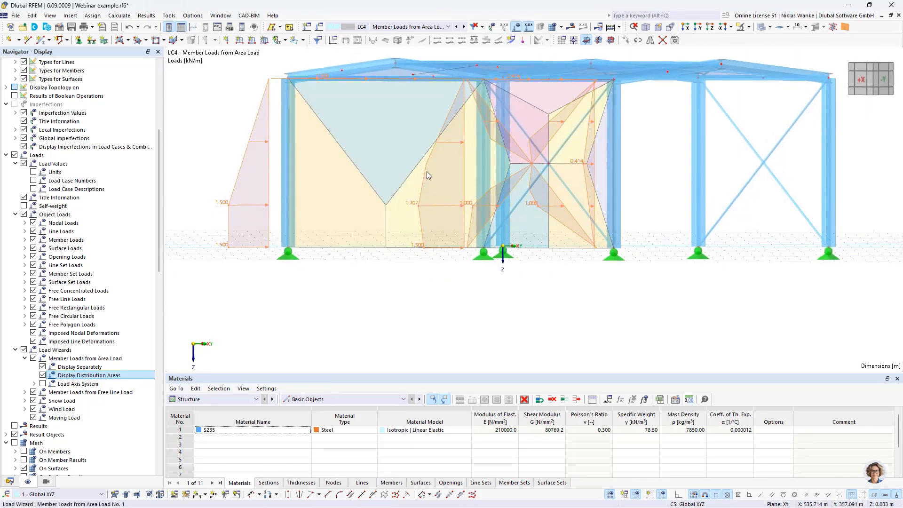
pyautogui.scroll(3, 425, 166)
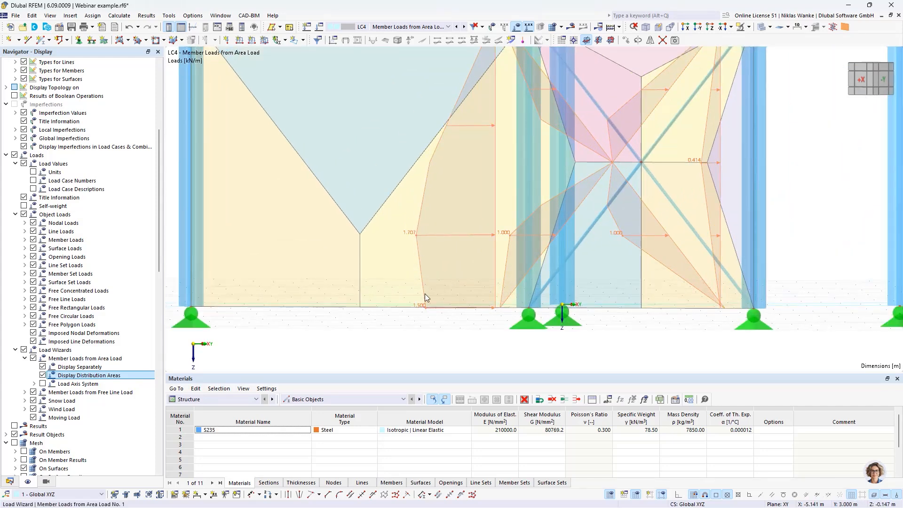
pyautogui.scroll(1, 393, 262)
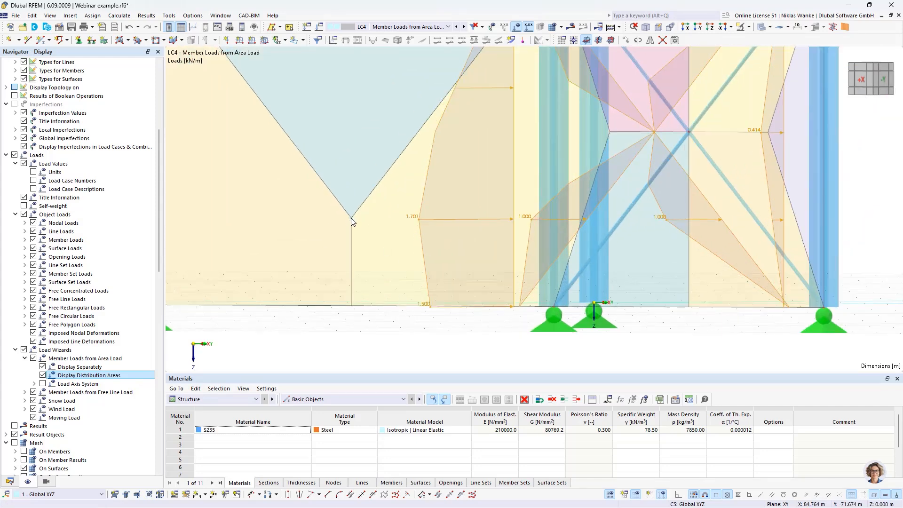
pyautogui.moveTo(469, 166); pyautogui.dragTo(476, 243, button='middle')
pyautogui.scroll(-4, 498, 206)
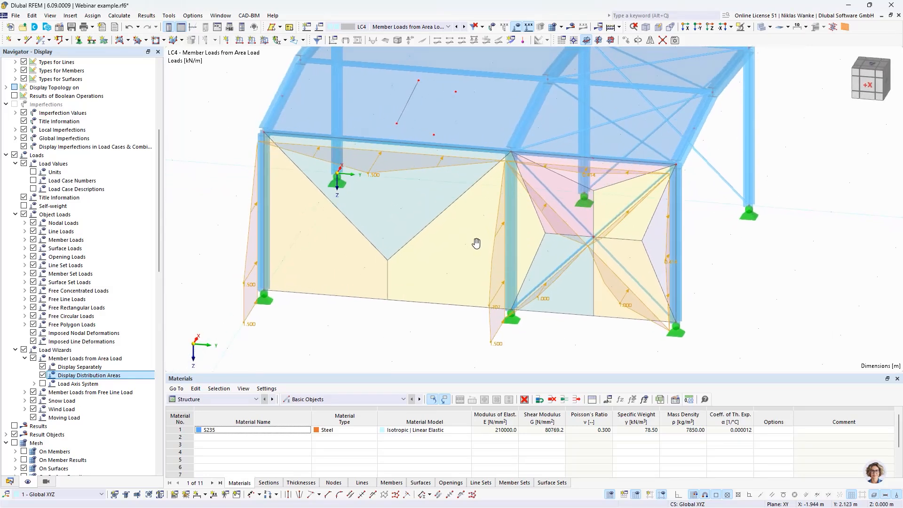
# Step: Open the side wall's Member Loads from Area Load wizard entry for editing
pyautogui.click(427, 332)
pyautogui.keyDown('ctrl'); pyautogui.moveTo(433, 283); pyautogui.dragTo(417, 255, button='middle'); pyautogui.keyUp('ctrl')
pyautogui.doubleClick(447, 253)
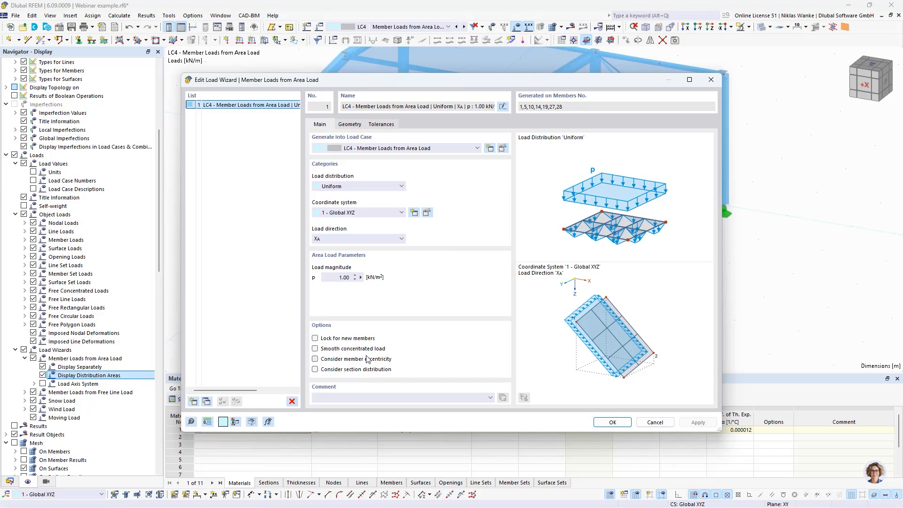
# Step: Try the Consider member eccentricity and Consider section distribution options, and look at the member loads behind the dialog
pyautogui.click(315, 359)
pyautogui.click(315, 369)
pyautogui.moveTo(554, 76); pyautogui.dragTo(581, 306)
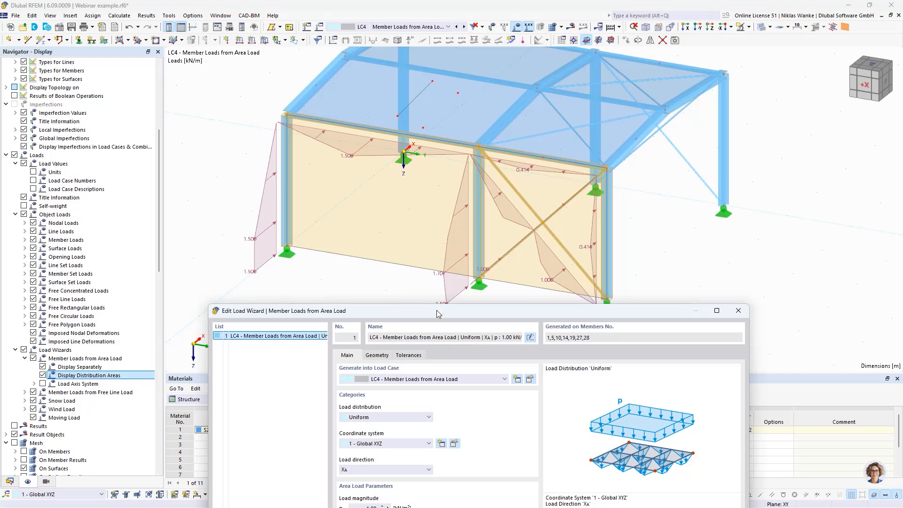
pyautogui.moveTo(435, 312); pyautogui.dragTo(467, 117)
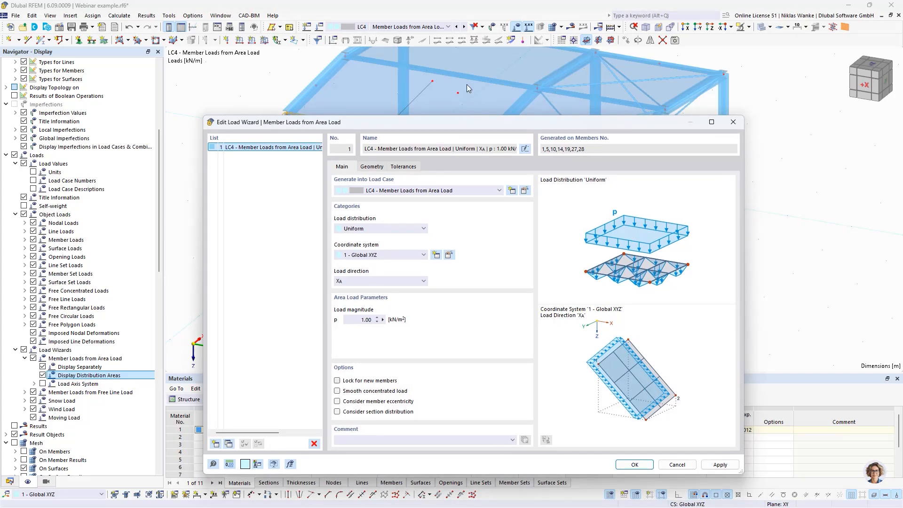
pyautogui.moveTo(465, 126); pyautogui.dragTo(461, 332)
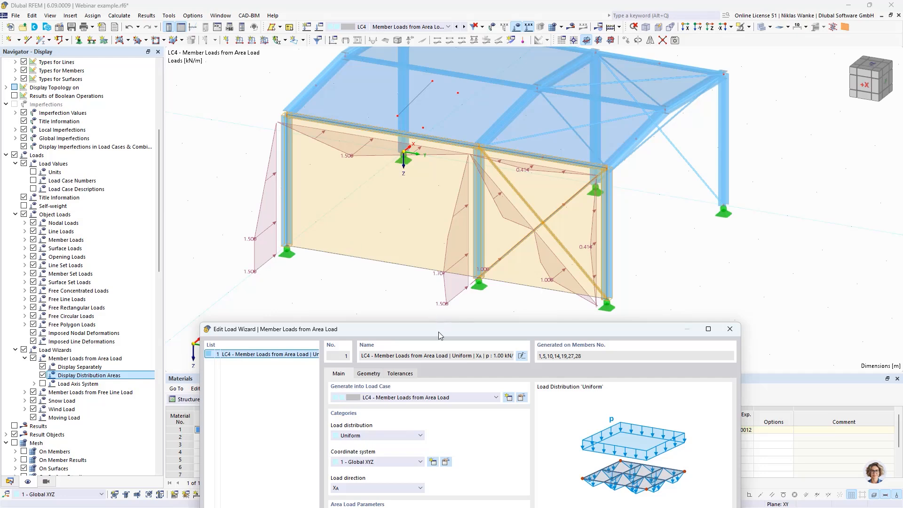
pyautogui.moveTo(438, 330); pyautogui.dragTo(419, 104)
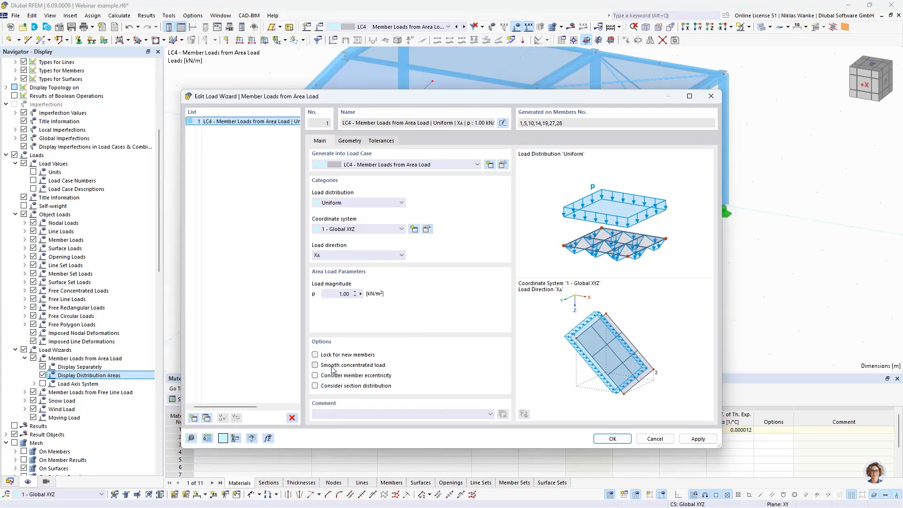
# Step: Remove the influence of the crossed bracing members 27 and 28 from the area load plane and apply the change
pyautogui.click(349, 141)
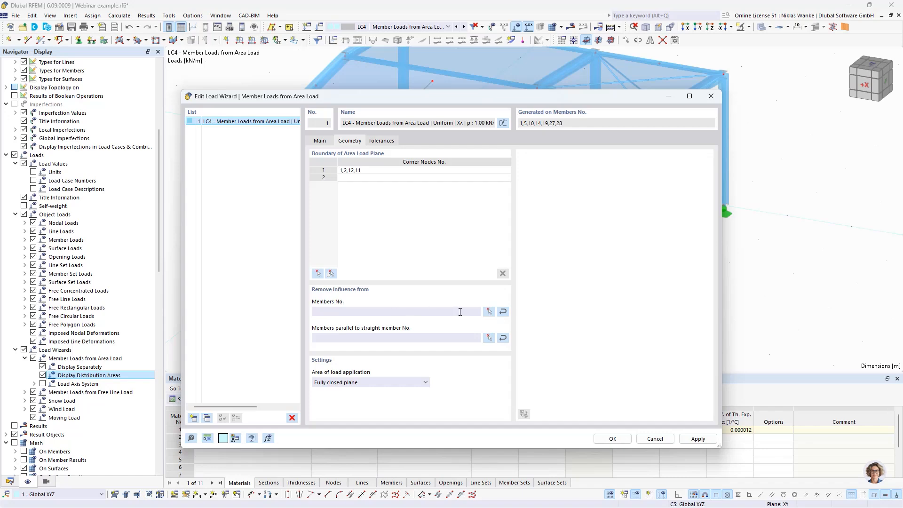
pyautogui.click(490, 312)
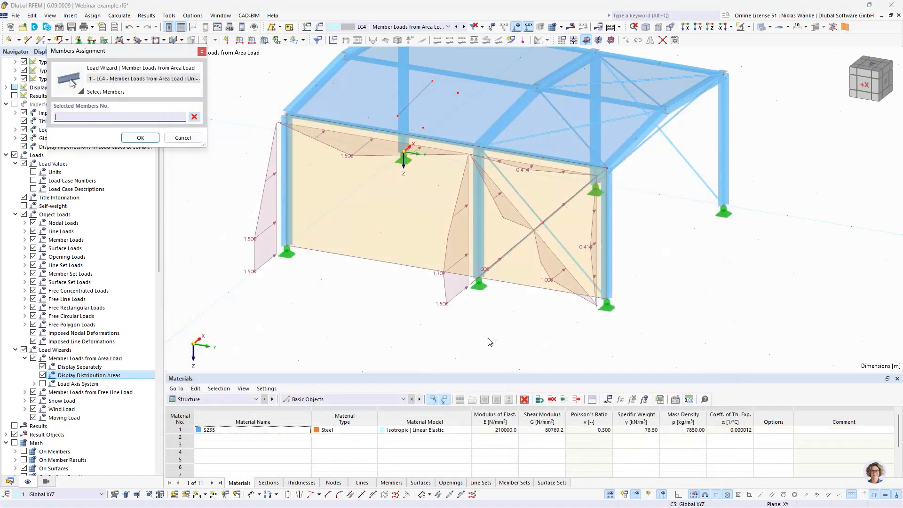
pyautogui.click(516, 248)
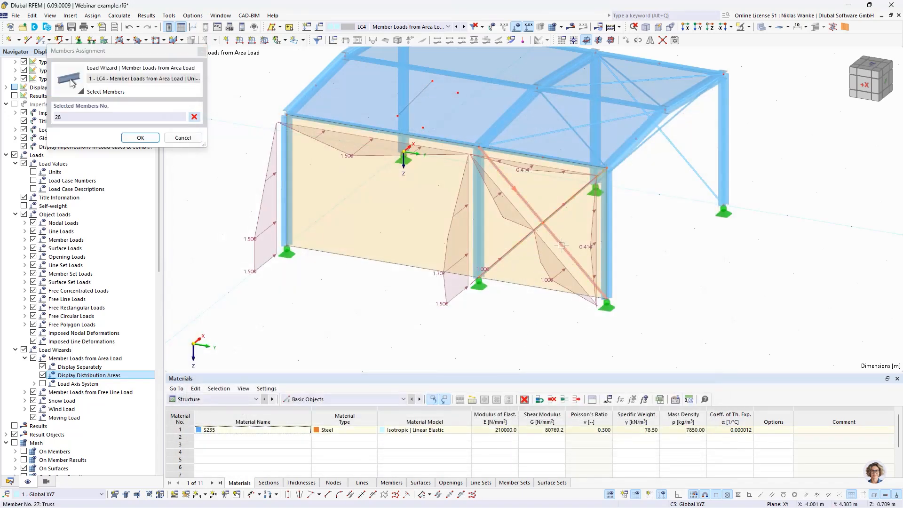
pyautogui.click(506, 181)
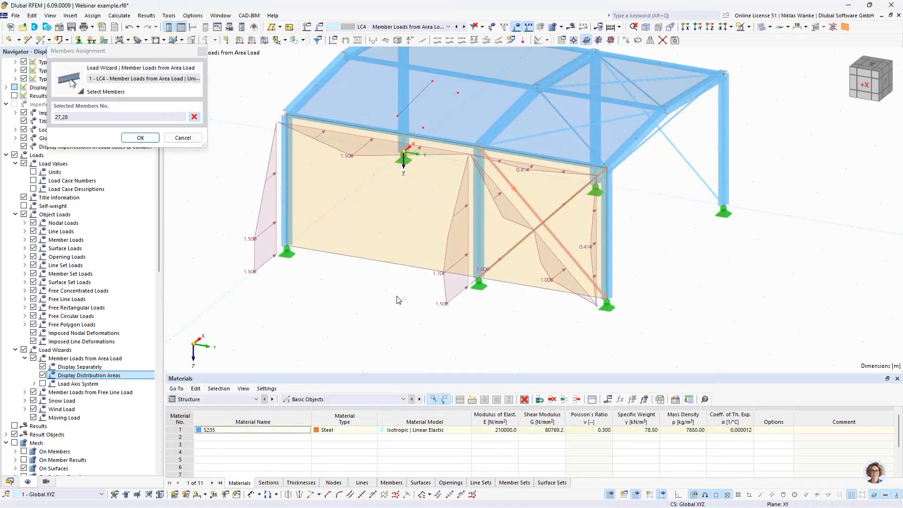
pyautogui.click(140, 137)
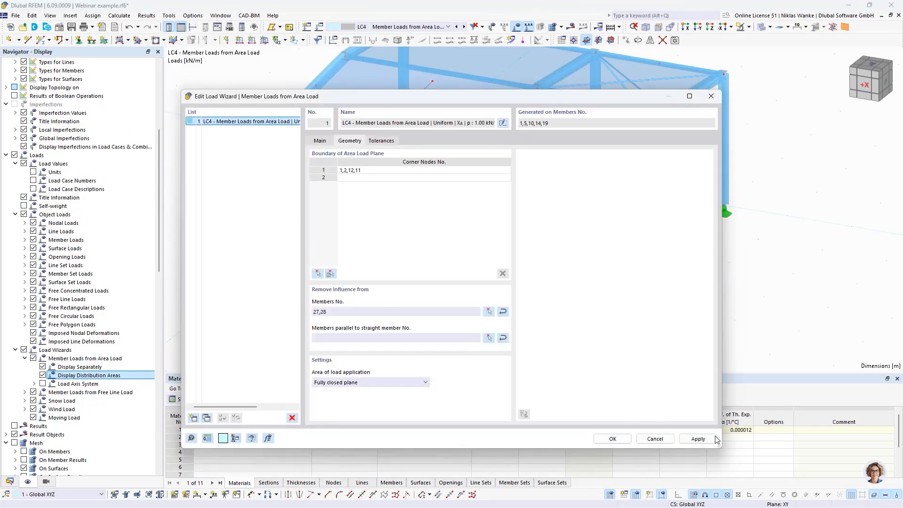
pyautogui.click(698, 438)
# Step: Examine the regenerated loads and the choices for the area of load application, and close the load wizard
pyautogui.moveTo(535, 103); pyautogui.dragTo(532, 346)
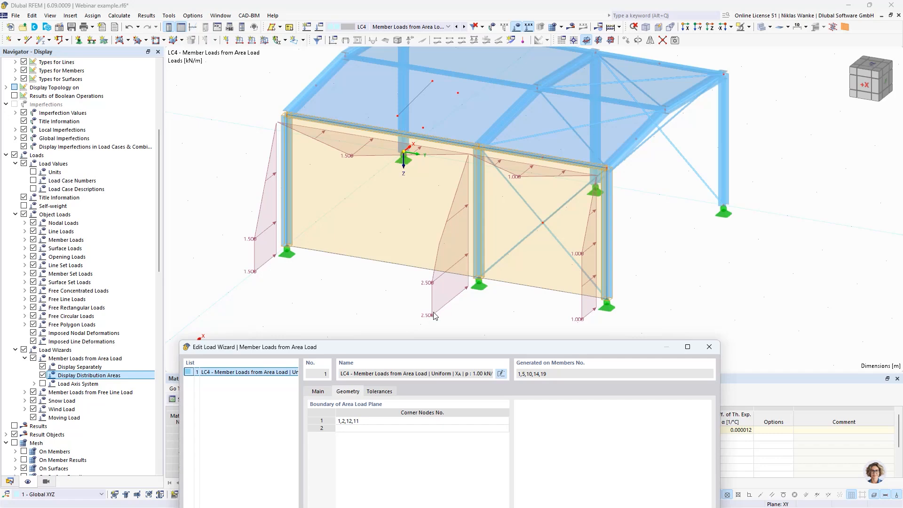
pyautogui.moveTo(513, 352); pyautogui.dragTo(515, 90)
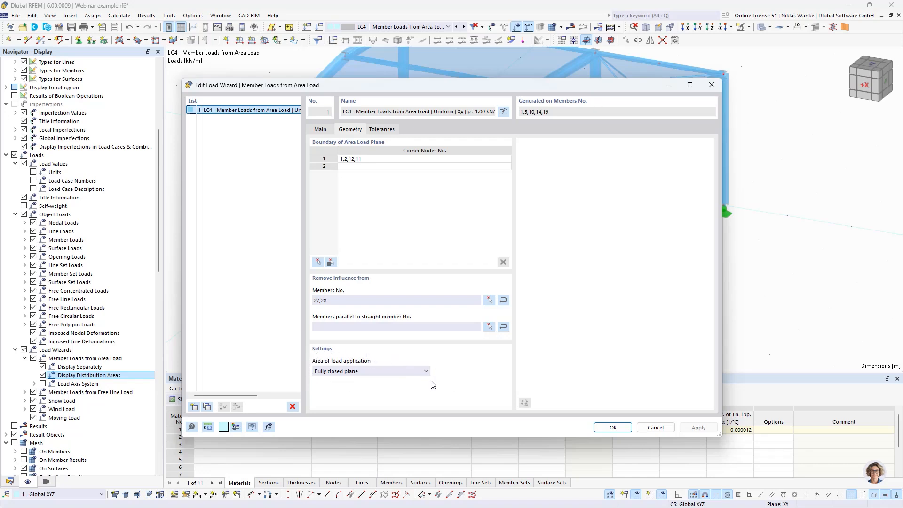
pyautogui.click(360, 372)
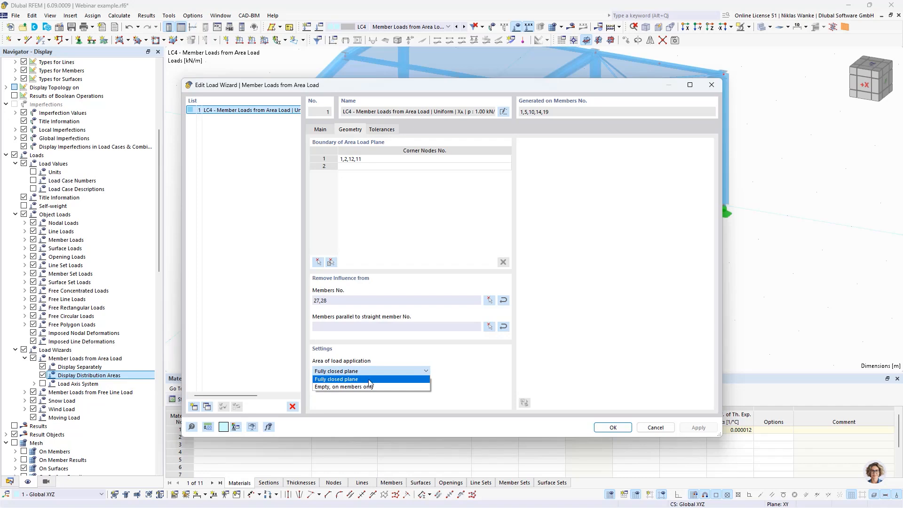
pyautogui.click(499, 370)
pyautogui.click(710, 85)
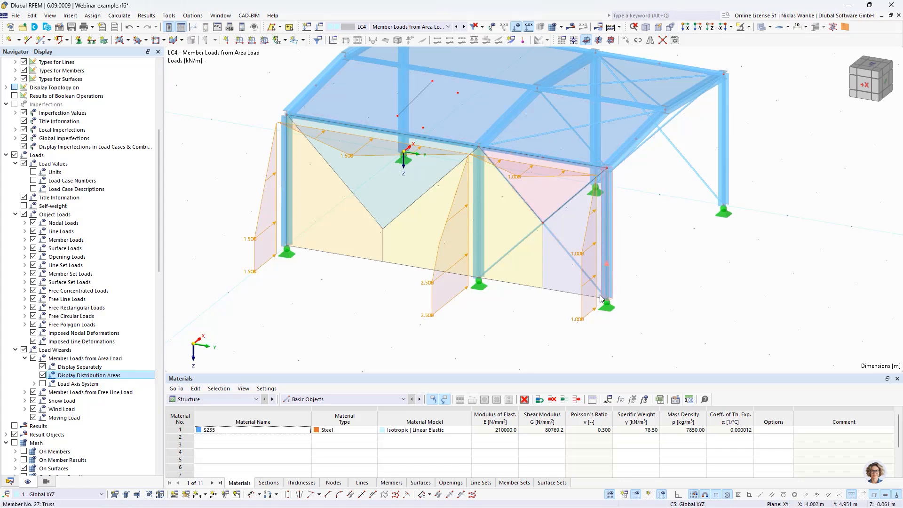
# Step: Set the wizard's area of load application to Empty, on members only, regenerate the loads and view them on the side wall
pyautogui.doubleClick(343, 356)
pyautogui.click(351, 130)
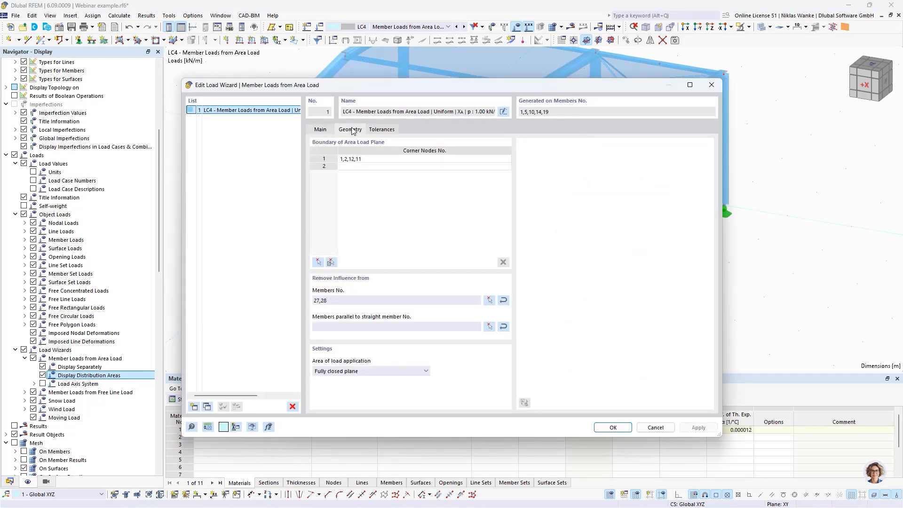
pyautogui.click(382, 375)
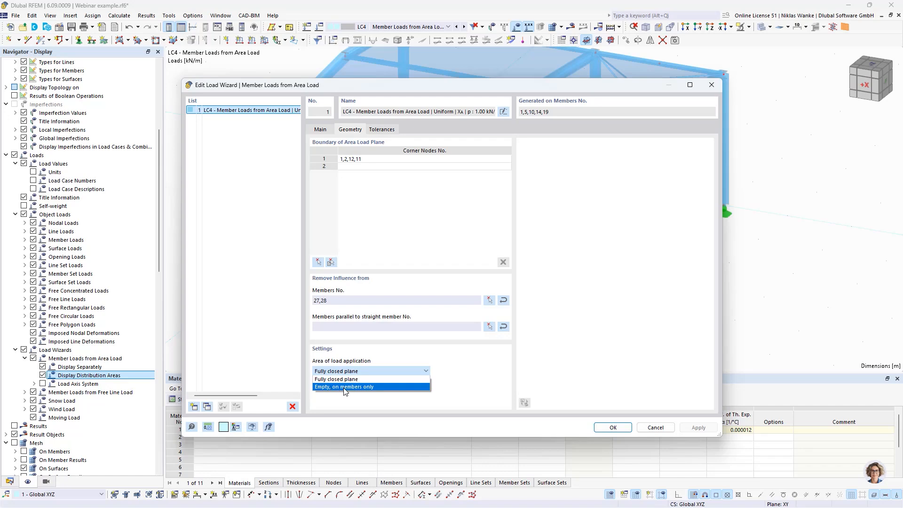
pyautogui.click(344, 387)
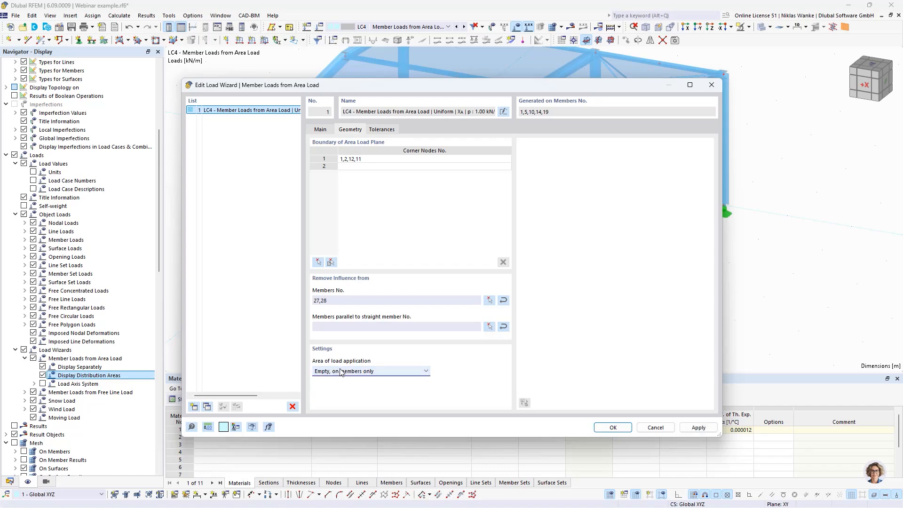
pyautogui.click(612, 427)
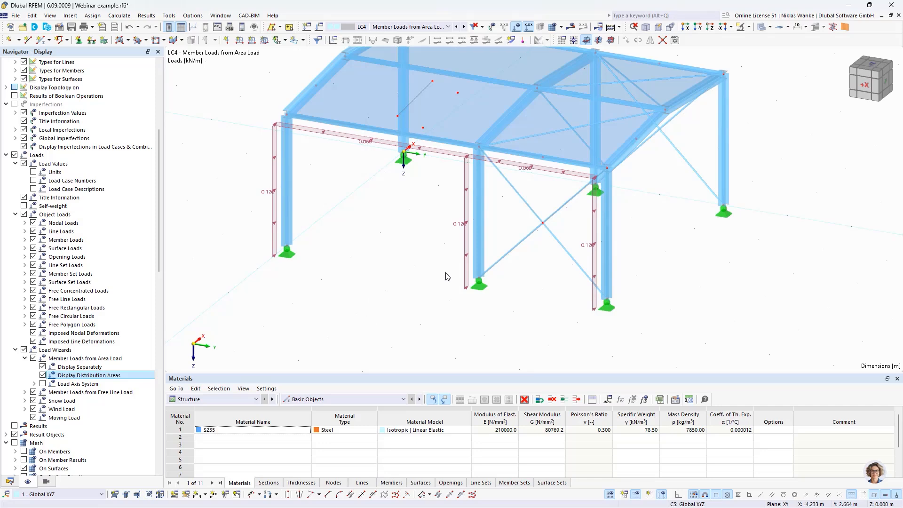
pyautogui.scroll(2, 413, 269)
pyautogui.keyDown('ctrl'); pyautogui.moveTo(413, 269); pyautogui.dragTo(459, 238, button='middle'); pyautogui.keyUp('ctrl')
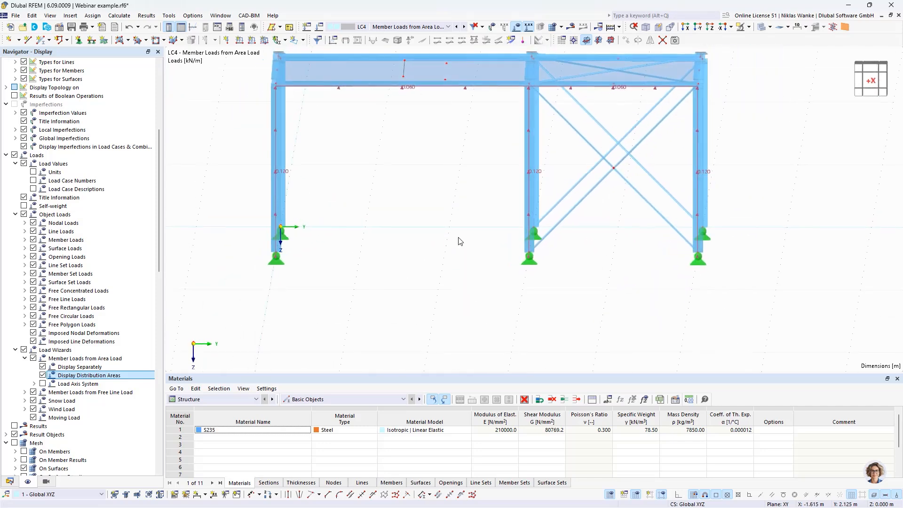
# Step: Examine the members-only loads on the side wall's columns and eaves beams from several angles and distances
pyautogui.scroll(4, 530, 250)
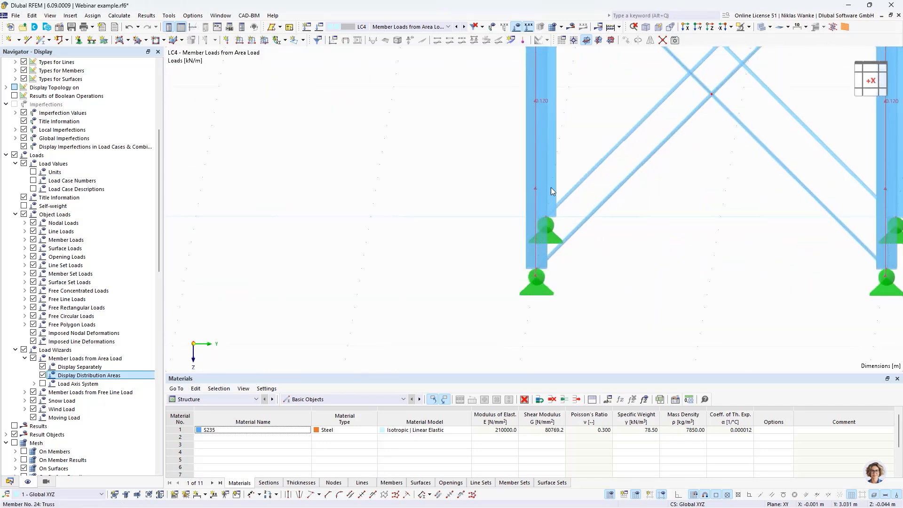
pyautogui.scroll(-5, 524, 271)
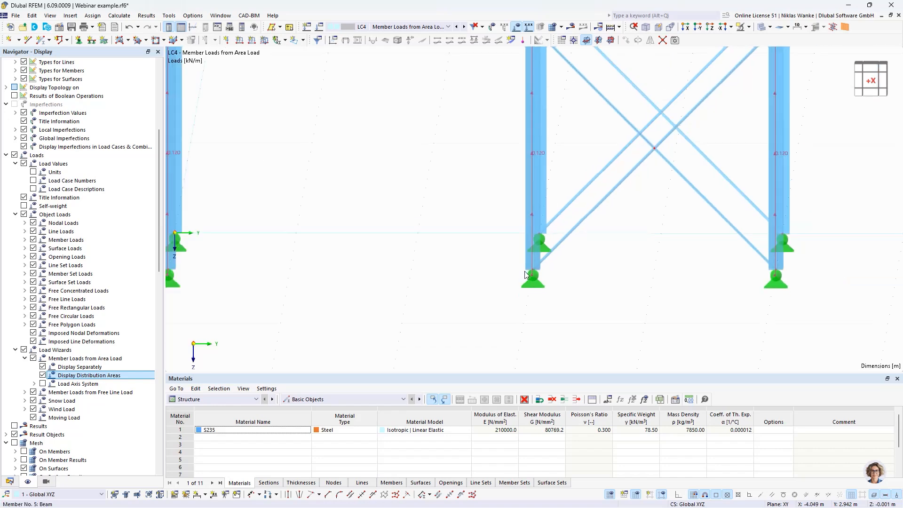
pyautogui.keyDown('ctrl'); pyautogui.moveTo(488, 258); pyautogui.dragTo(475, 280, button='middle'); pyautogui.keyUp('ctrl')
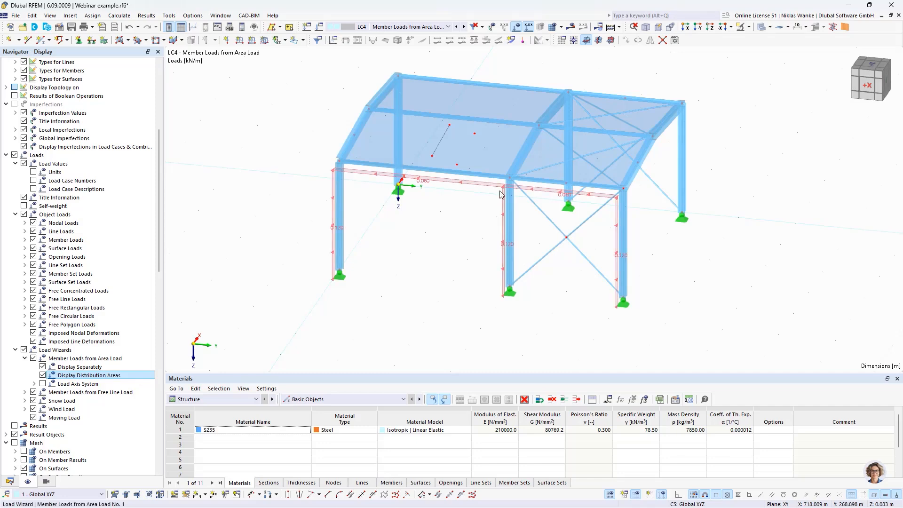
pyautogui.keyDown('ctrl'); pyautogui.moveTo(407, 277); pyautogui.dragTo(380, 302, button='middle'); pyautogui.keyUp('ctrl')
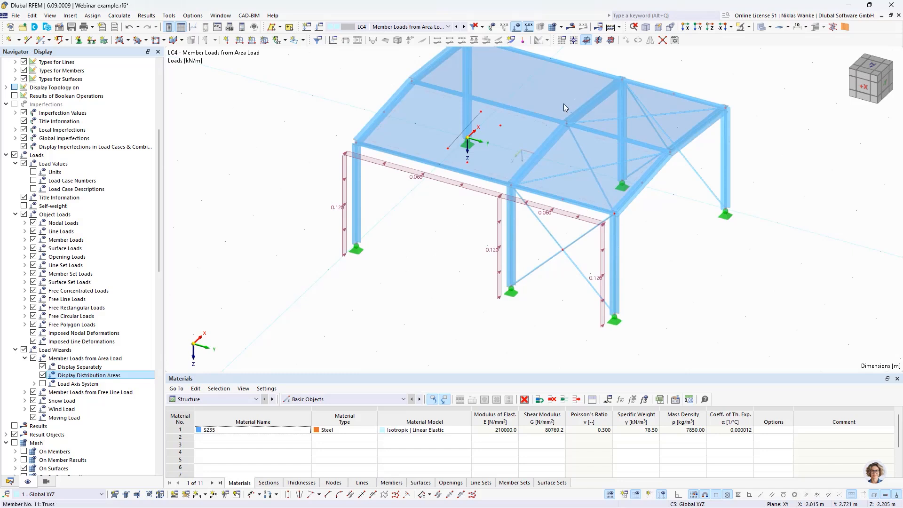
pyautogui.scroll(2, 514, 282)
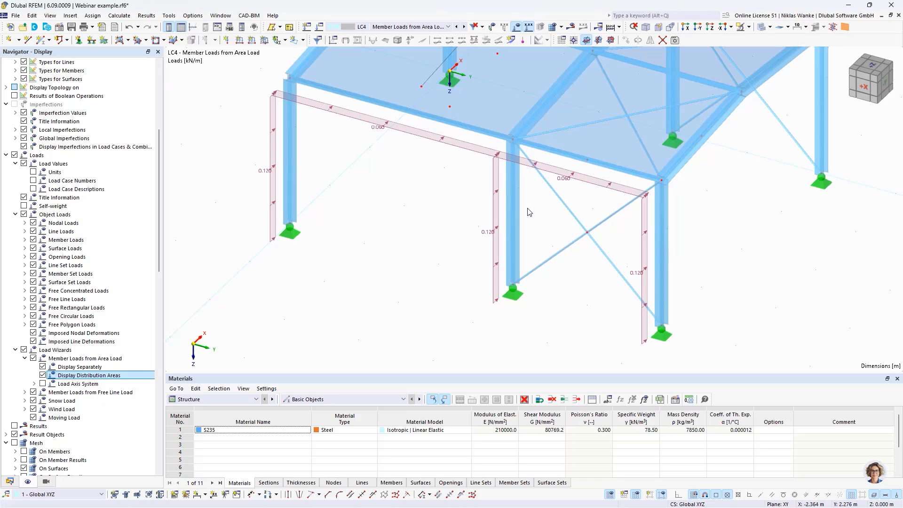
pyautogui.scroll(1, 521, 242)
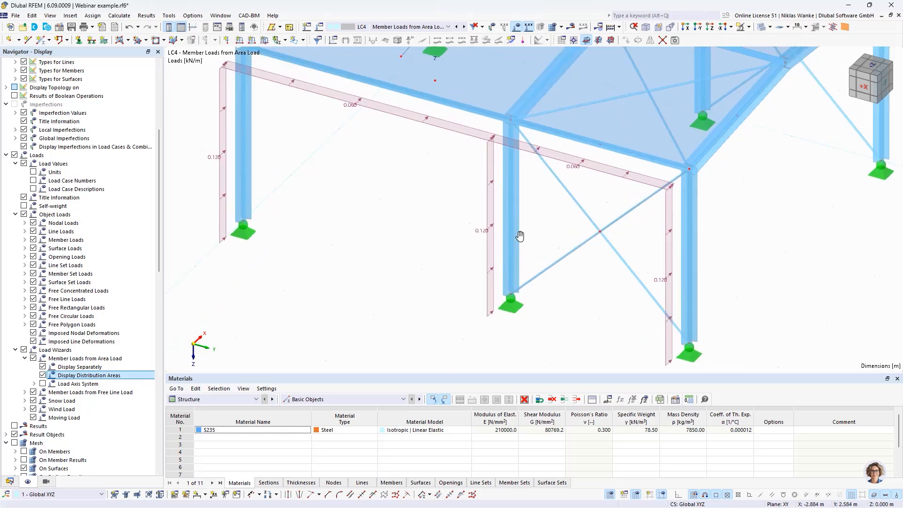
pyautogui.moveTo(520, 236); pyautogui.dragTo(475, 282, button='middle')
pyautogui.scroll(2, 517, 221)
pyautogui.scroll(-1, 543, 199)
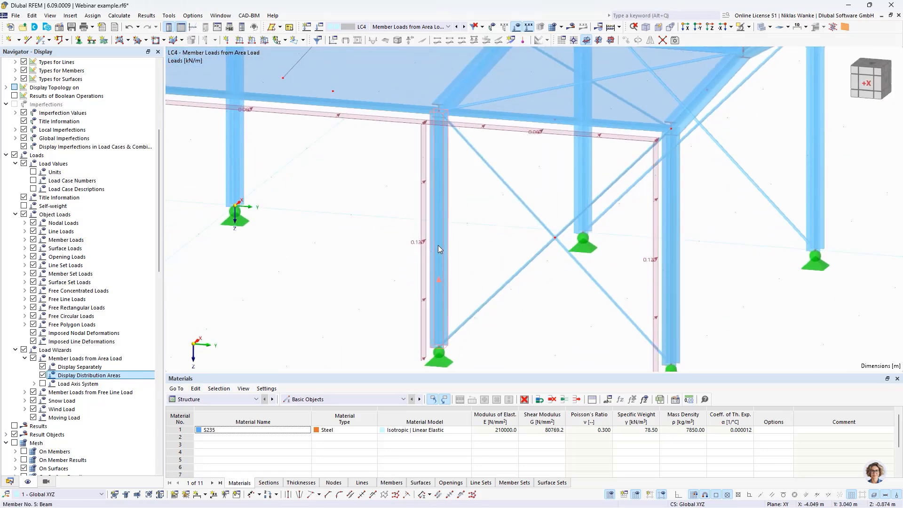
pyautogui.scroll(3, 437, 244)
pyautogui.moveTo(420, 246); pyautogui.dragTo(386, 257, button='middle')
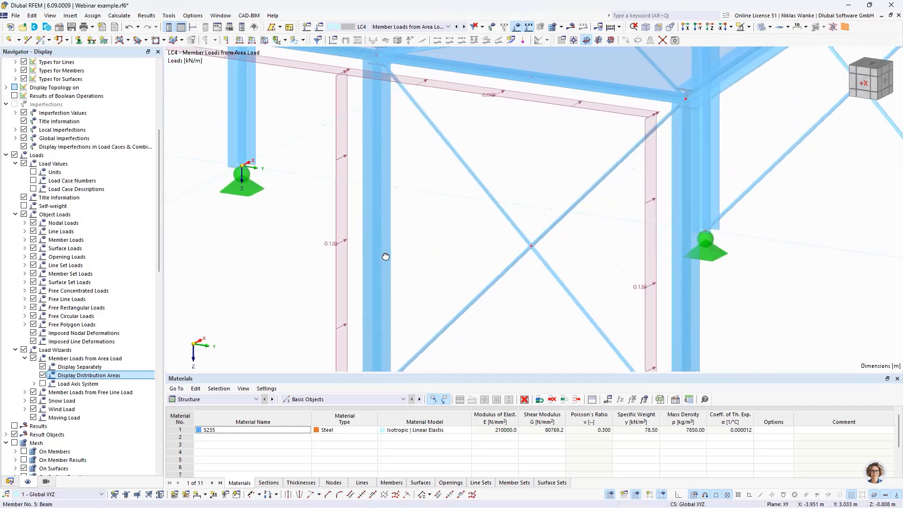
pyautogui.moveTo(329, 191); pyautogui.dragTo(519, 302, button='middle')
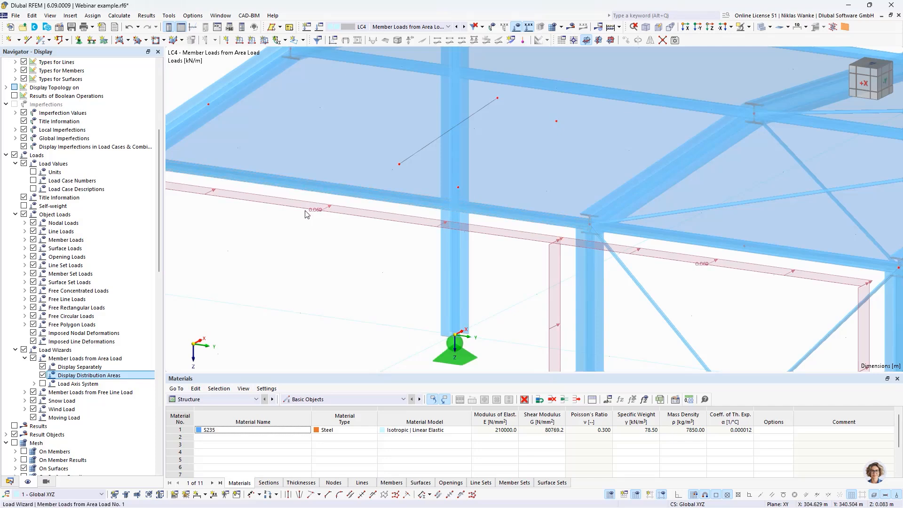
pyautogui.scroll(2, 316, 215)
pyautogui.scroll(-4, 330, 219)
pyautogui.moveTo(407, 272); pyautogui.dragTo(438, 161, button='middle')
pyautogui.scroll(-1, 428, 159)
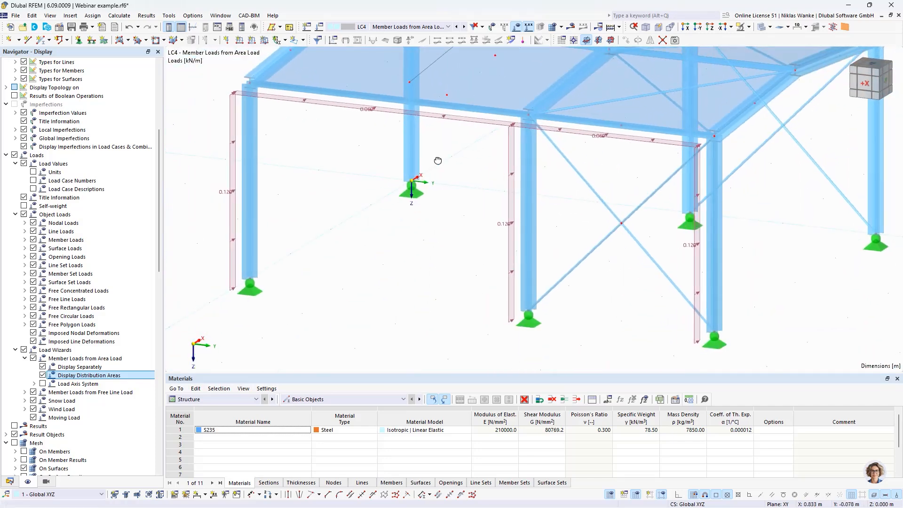
# Step: Set the section rotation angle of the side wall's middle column, member 5, to 45 degrees
pyautogui.click(529, 255)
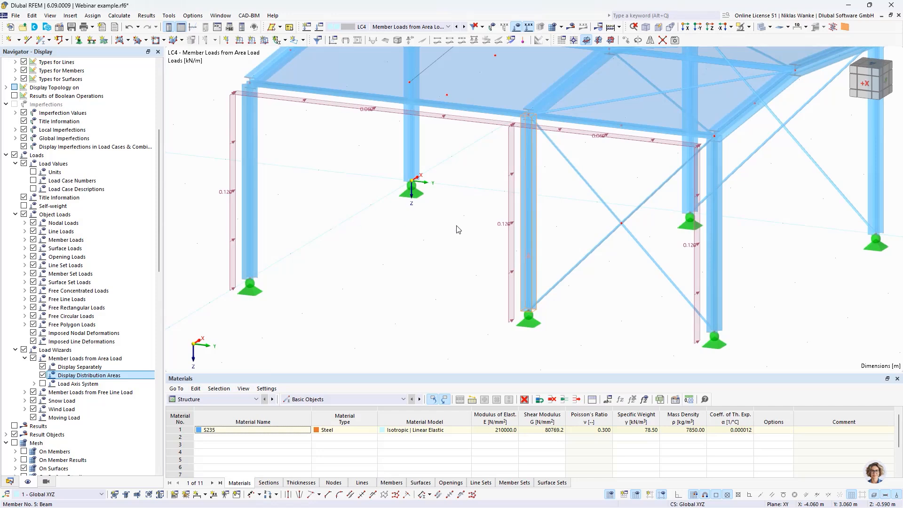
pyautogui.click(242, 116)
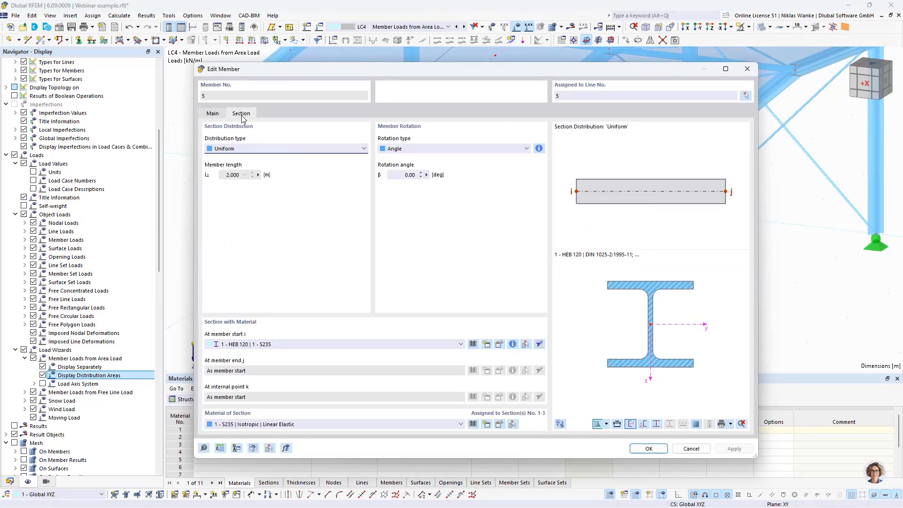
pyautogui.click(399, 175)
pyautogui.write('45')
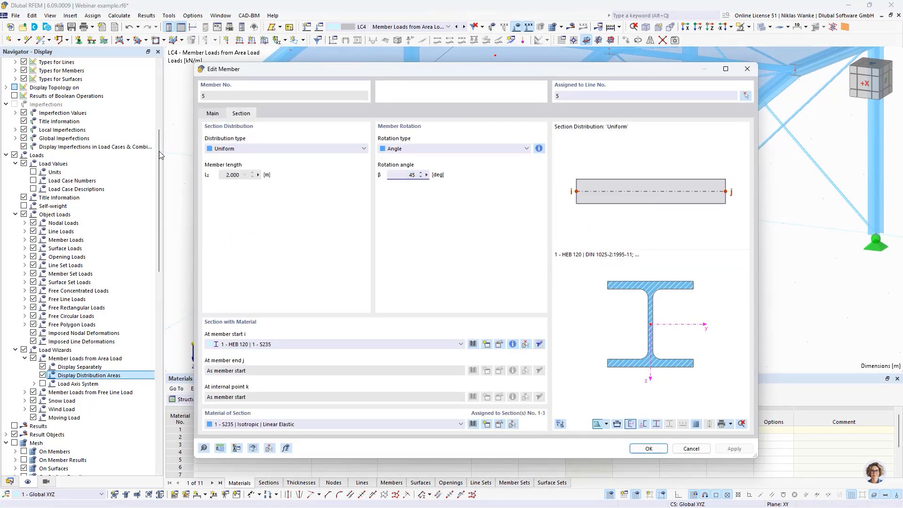
pyautogui.click(446, 153)
pyautogui.click(452, 147)
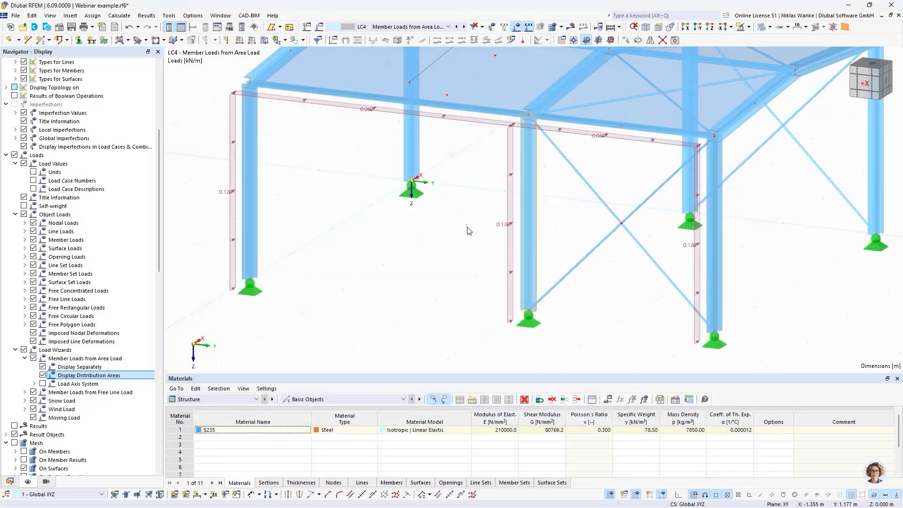
# Step: Compare the load on the rotated middle column with the neighbouring columns, and check the area load wizard's main settings without changing them
pyautogui.scroll(2, 520, 276)
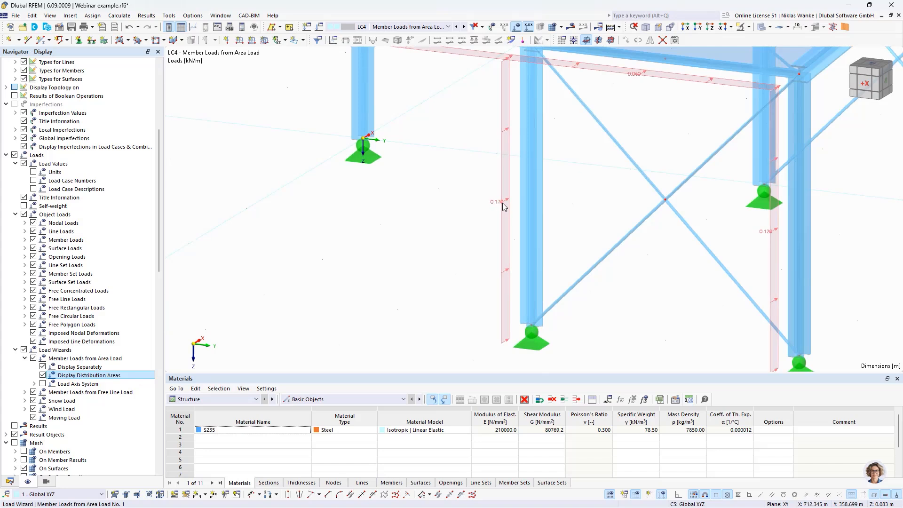
pyautogui.moveTo(463, 272); pyautogui.dragTo(408, 270, button='middle')
pyautogui.moveTo(339, 265); pyautogui.dragTo(322, 262, button='middle')
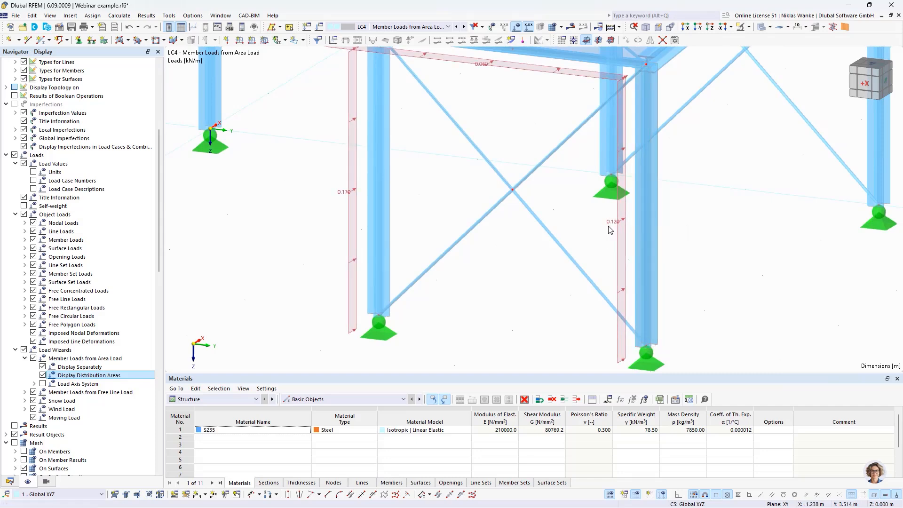
pyautogui.scroll(-2, 472, 306)
pyautogui.moveTo(472, 306); pyautogui.dragTo(604, 299, button='middle')
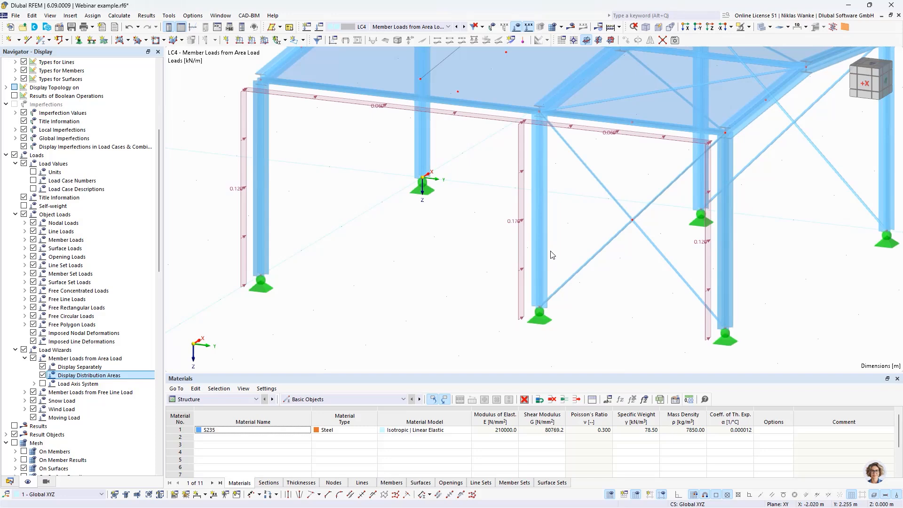
pyautogui.scroll(-2, 539, 264)
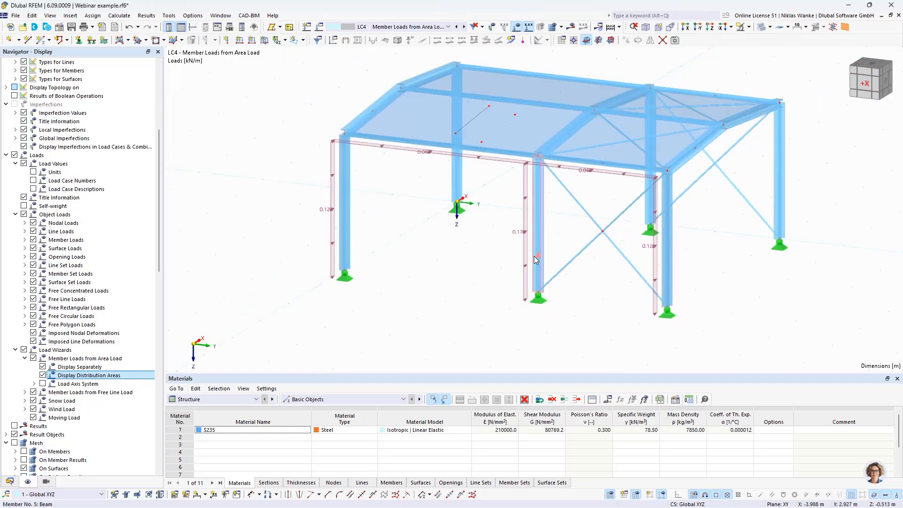
pyautogui.doubleClick(520, 234)
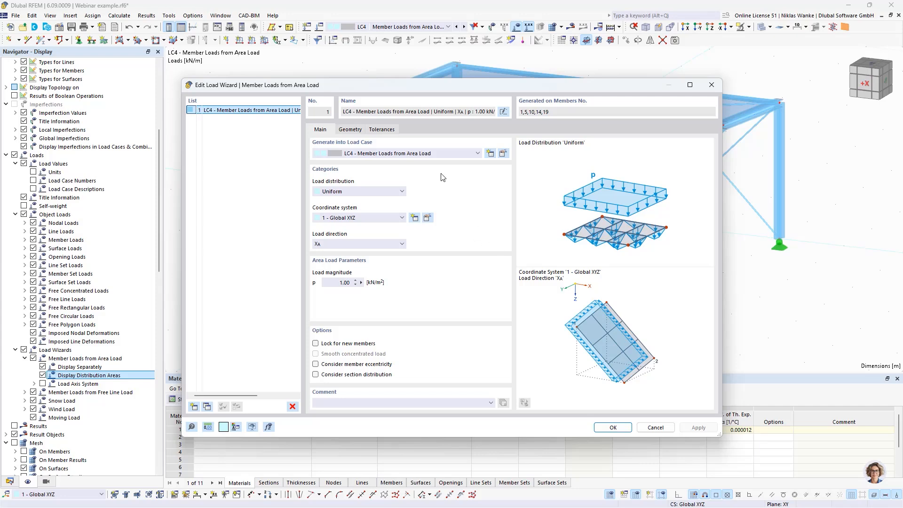
pyautogui.click(711, 85)
pyautogui.moveTo(477, 215); pyautogui.dragTo(460, 256, button='middle')
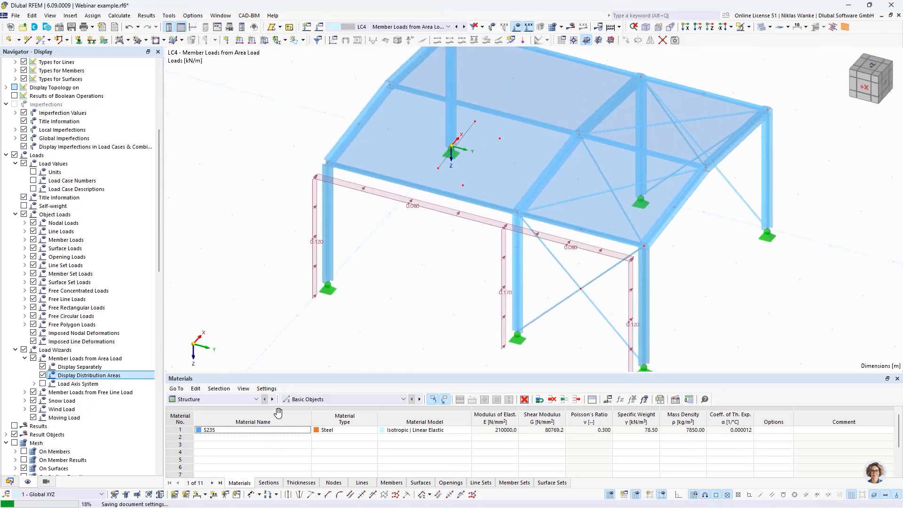
# Step: Create a second load wizard for member loads from an area load in load case LC4
pyautogui.click(10, 481)
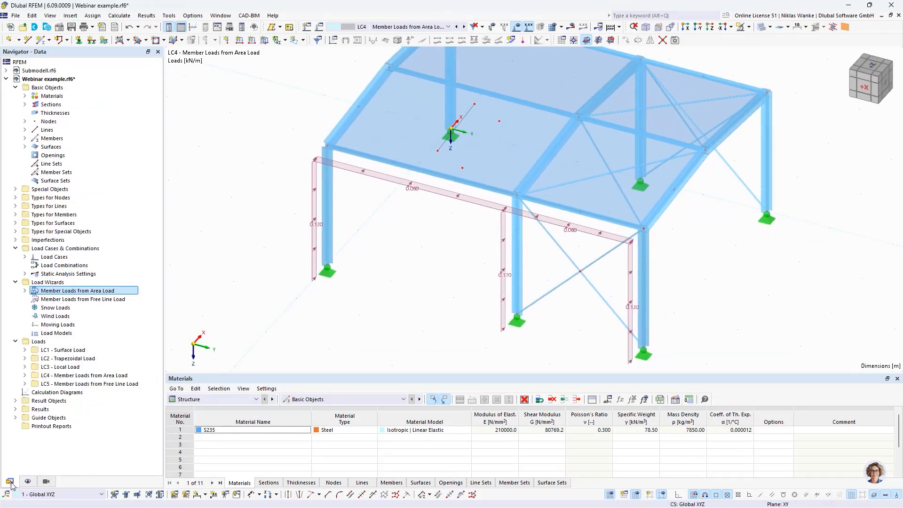
pyautogui.doubleClick(37, 292)
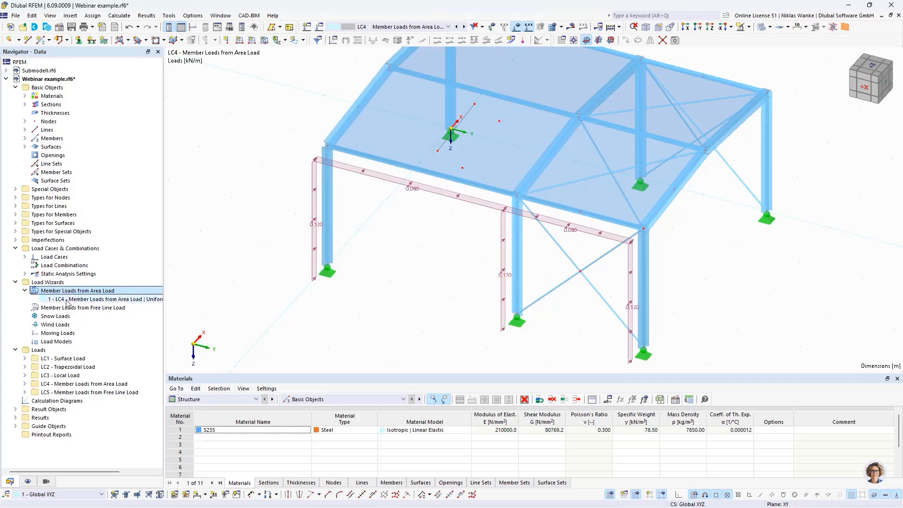
pyautogui.rightClick(73, 292)
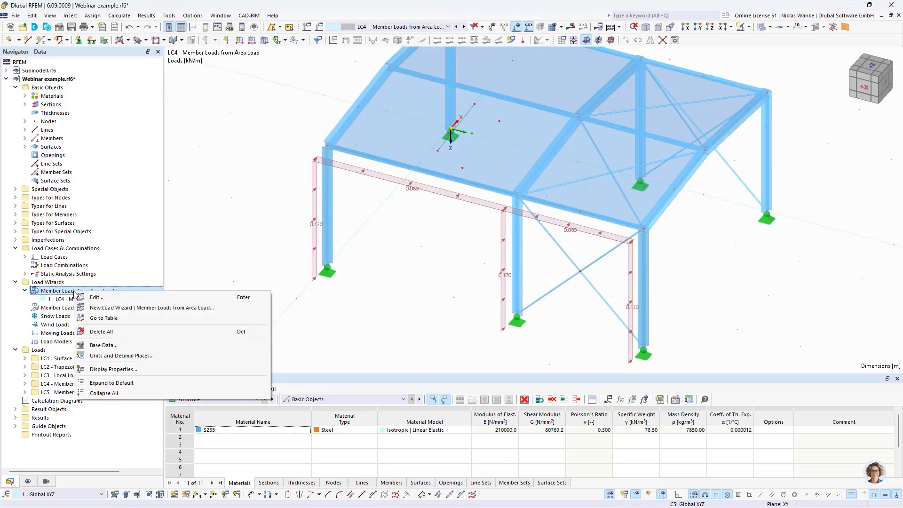
pyautogui.click(120, 310)
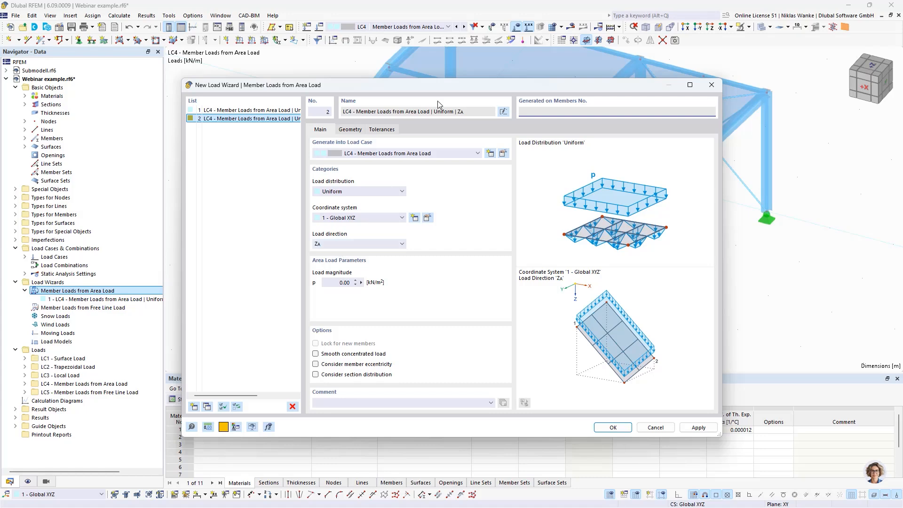
pyautogui.moveTo(437, 86); pyautogui.dragTo(470, 99)
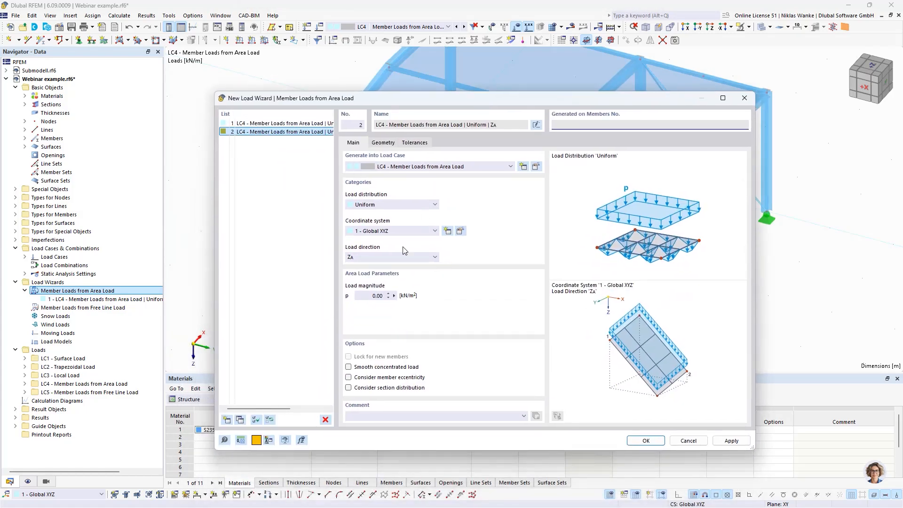
# Step: Set the new wizard's load direction to Global in Z on projected area and its load magnitude to 1 kN/m²
pyautogui.click(372, 260)
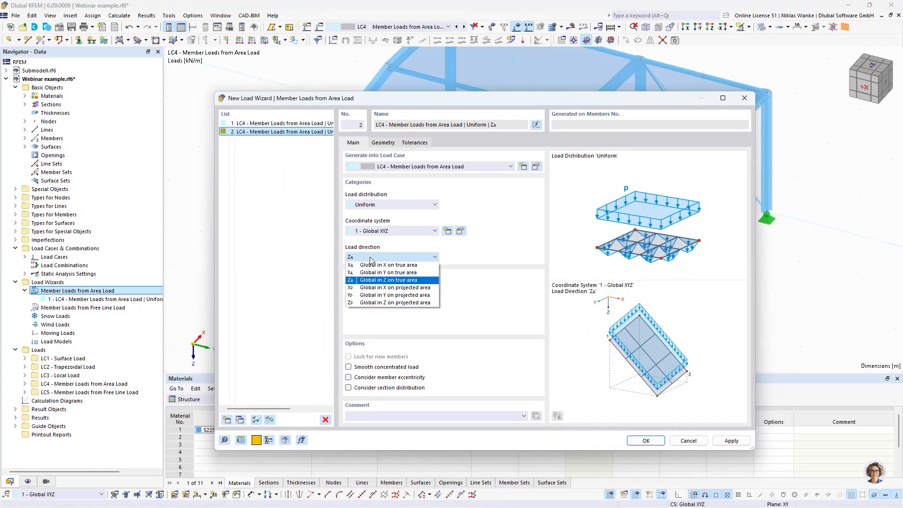
pyautogui.click(360, 303)
pyautogui.click(372, 295)
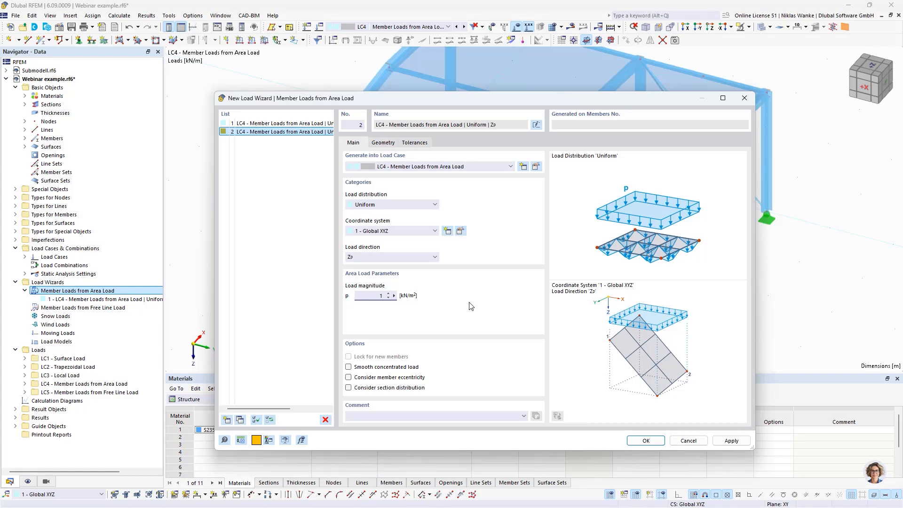
# Step: Define the area load plane of the new wizard by corner nodes 2, 3, 13, 12, 7 and 18, and generate the member loads
pyautogui.click(388, 143)
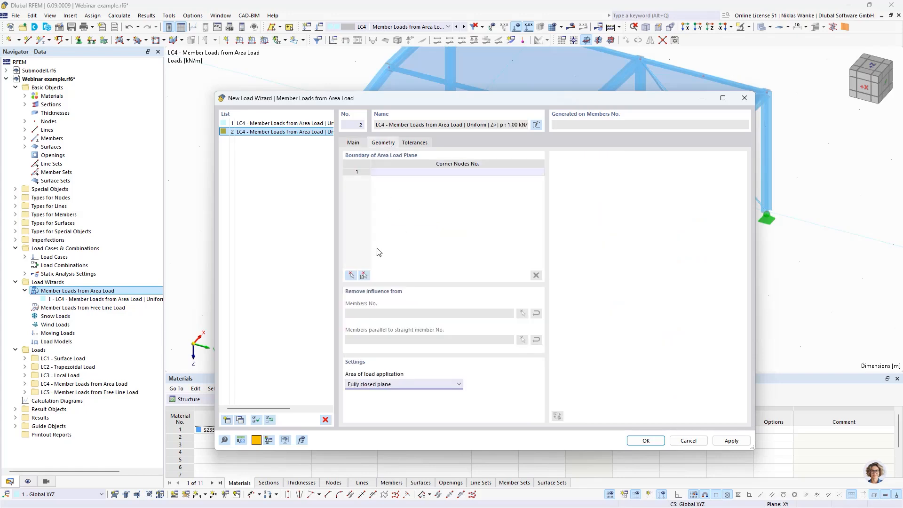
pyautogui.click(350, 276)
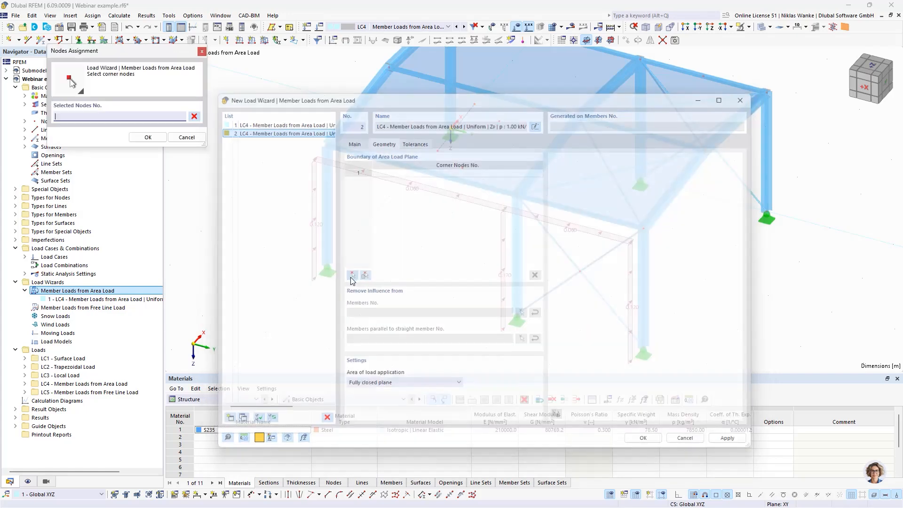
pyautogui.scroll(4, 451, 218)
pyautogui.keyDown('ctrl'); pyautogui.moveTo(451, 216); pyautogui.dragTo(407, 270, button='middle'); pyautogui.keyUp('ctrl')
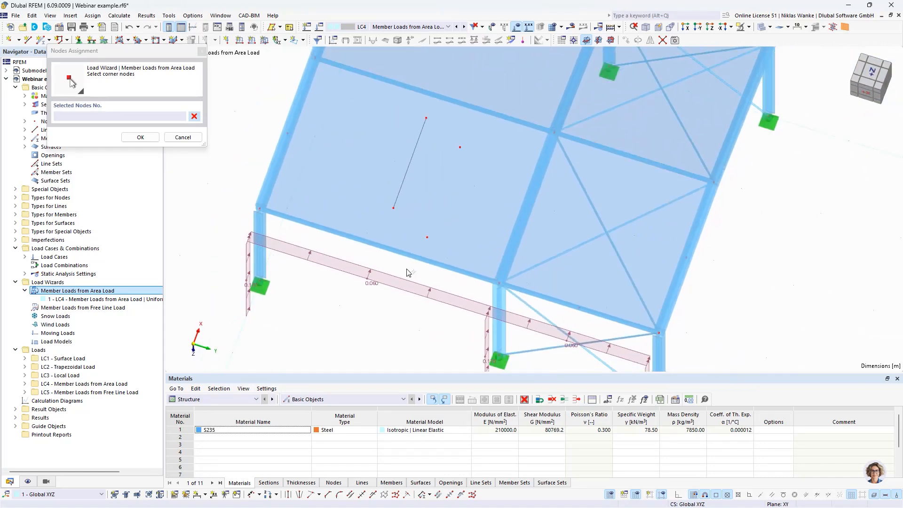
pyautogui.click(265, 205)
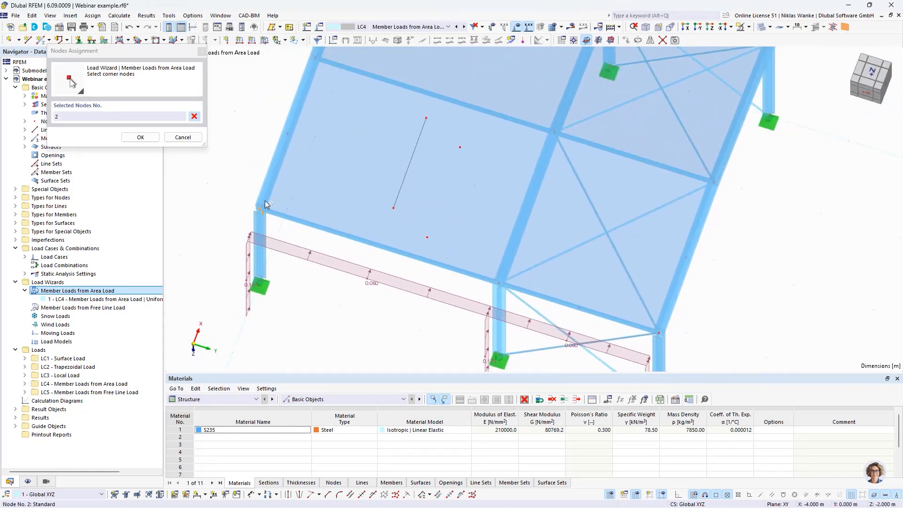
pyautogui.click(315, 59)
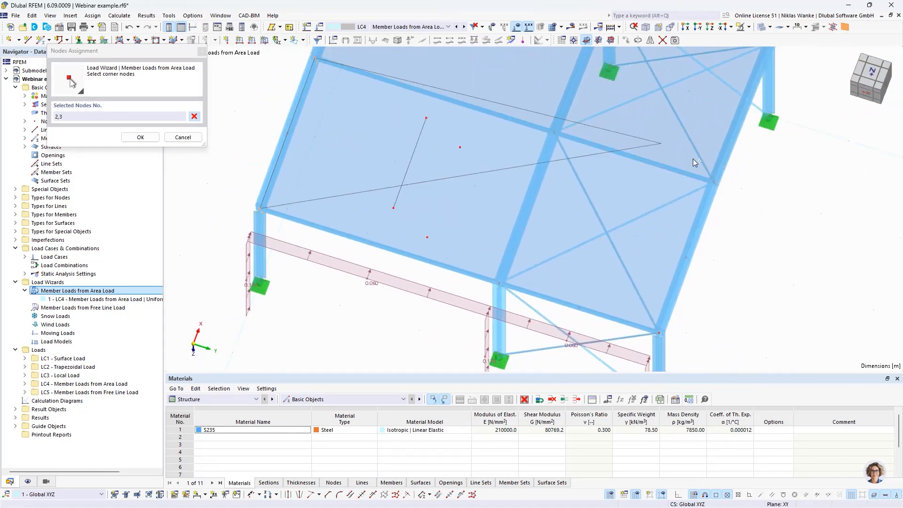
pyautogui.click(714, 184)
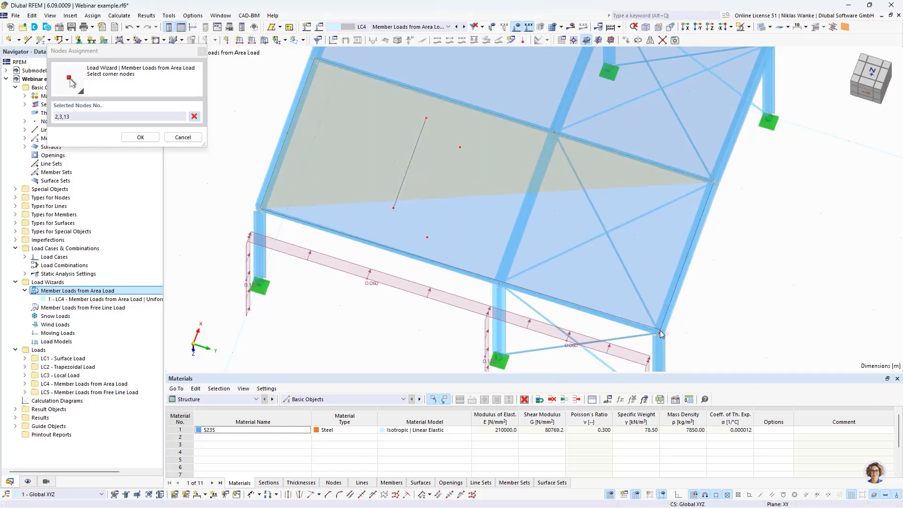
pyautogui.click(498, 283)
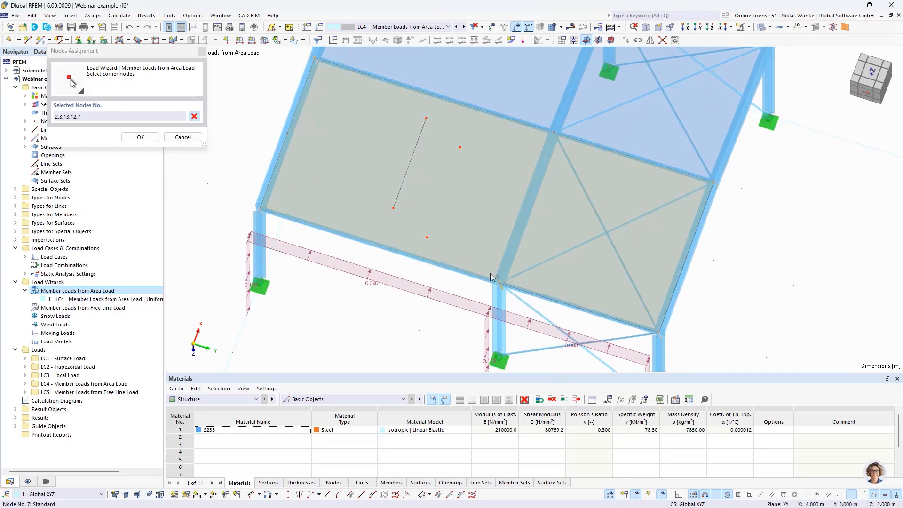
pyautogui.click(394, 208)
pyautogui.click(392, 208)
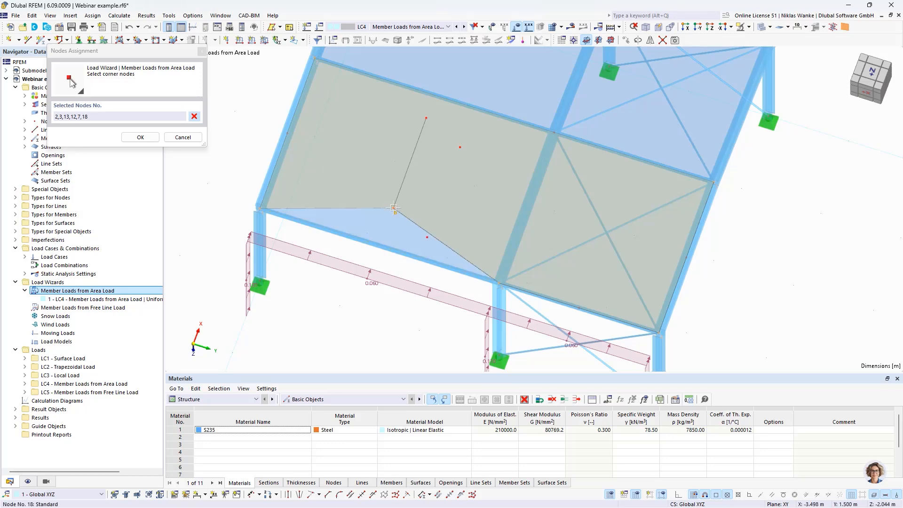
pyautogui.click(260, 208)
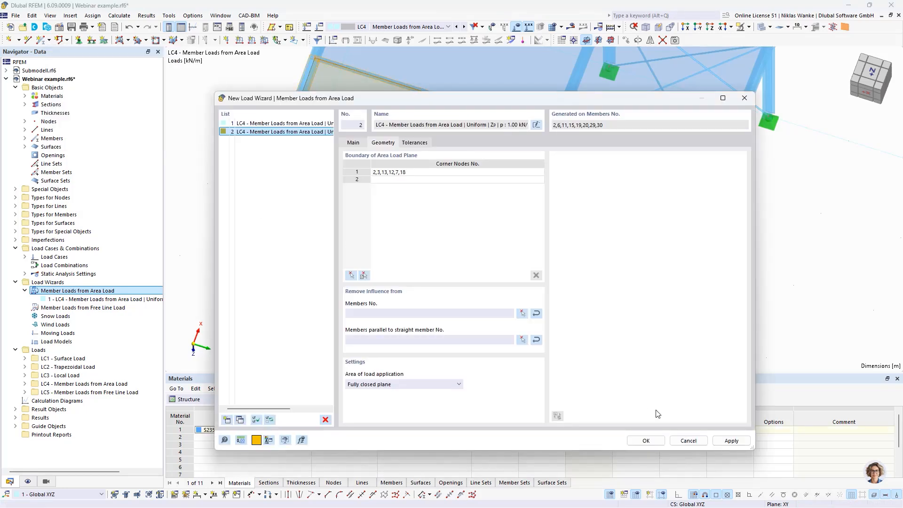
pyautogui.click(646, 440)
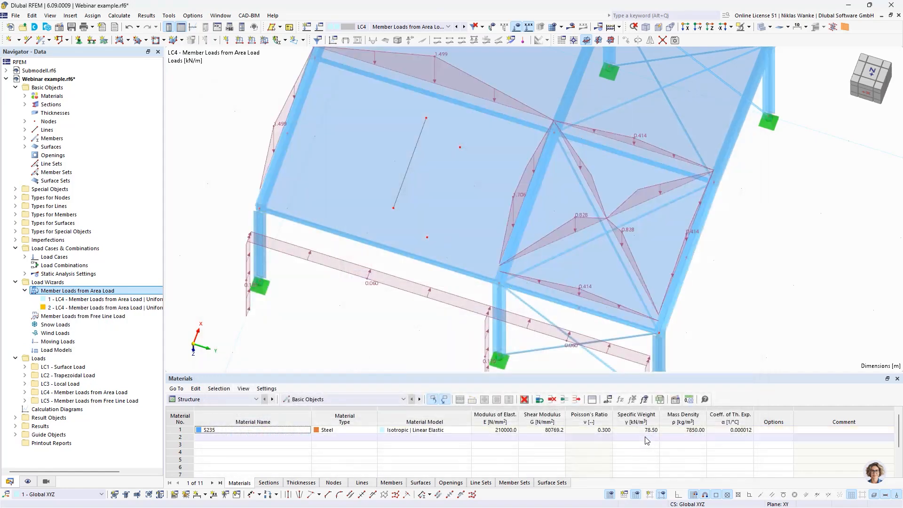
# Step: Inspect how the roof area load is distributed to the members around inner corner node 18 and the adjacent edge member
pyautogui.click(518, 195)
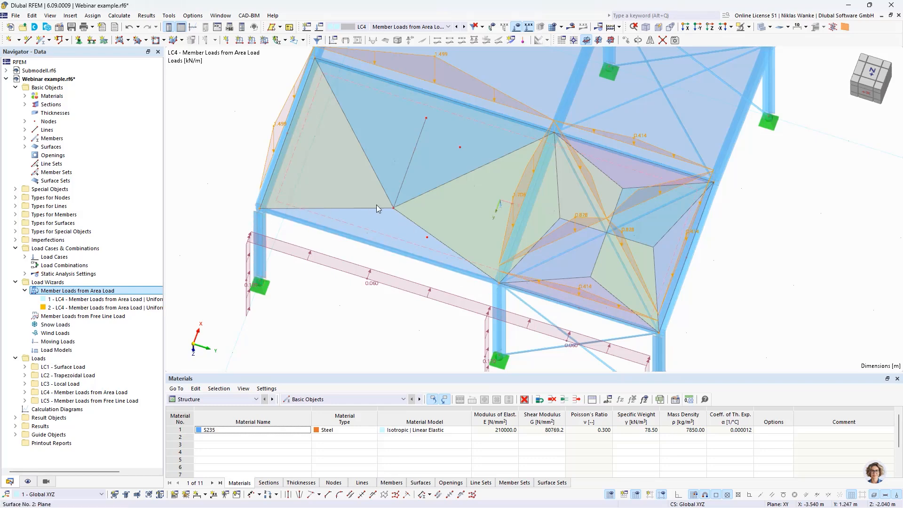
pyautogui.scroll(1, 382, 247)
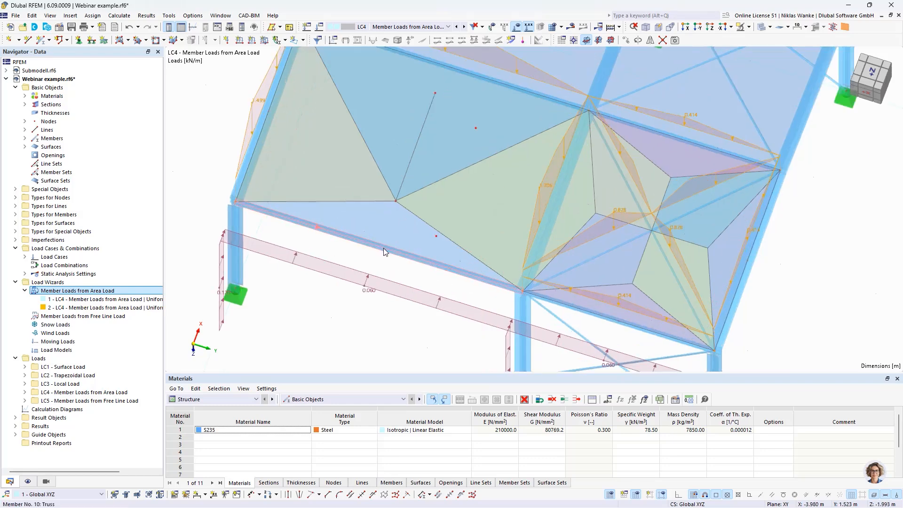
pyautogui.keyDown('ctrl'); pyautogui.moveTo(383, 247); pyautogui.dragTo(384, 273, button='middle'); pyautogui.keyUp('ctrl')
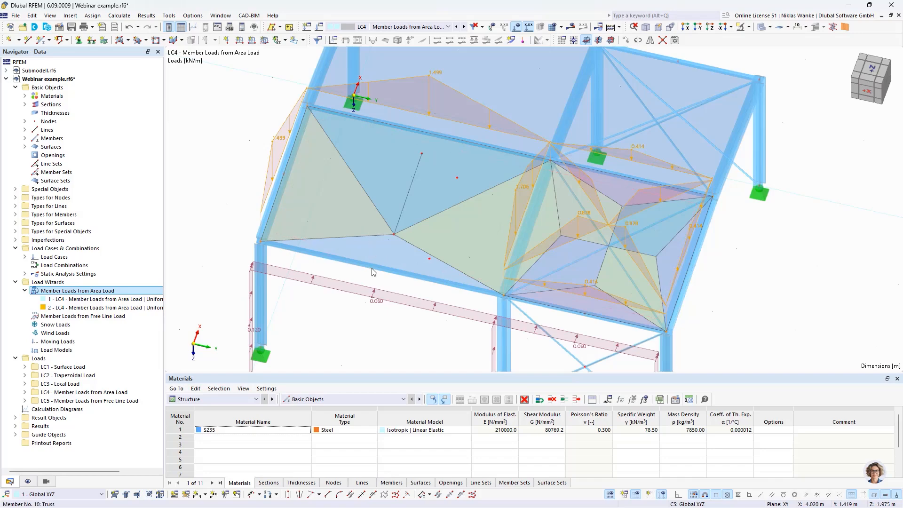
pyautogui.keyDown('ctrl'); pyautogui.moveTo(359, 261); pyautogui.dragTo(273, 203, button='middle'); pyautogui.keyUp('ctrl')
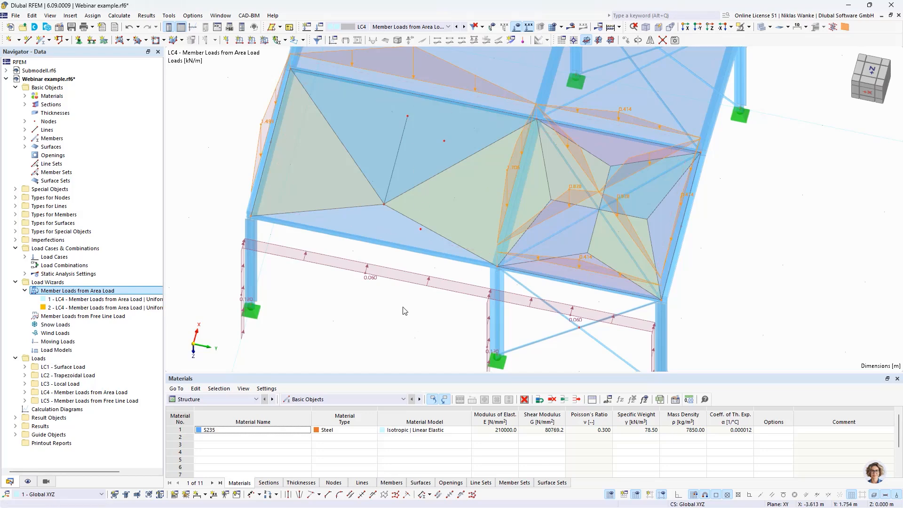
pyautogui.click(372, 308)
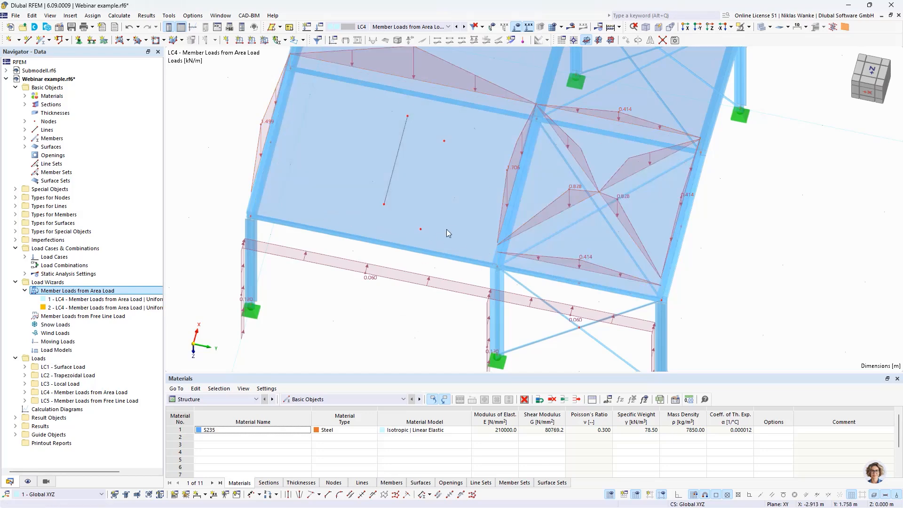
pyautogui.moveTo(435, 263); pyautogui.dragTo(413, 320, button='middle')
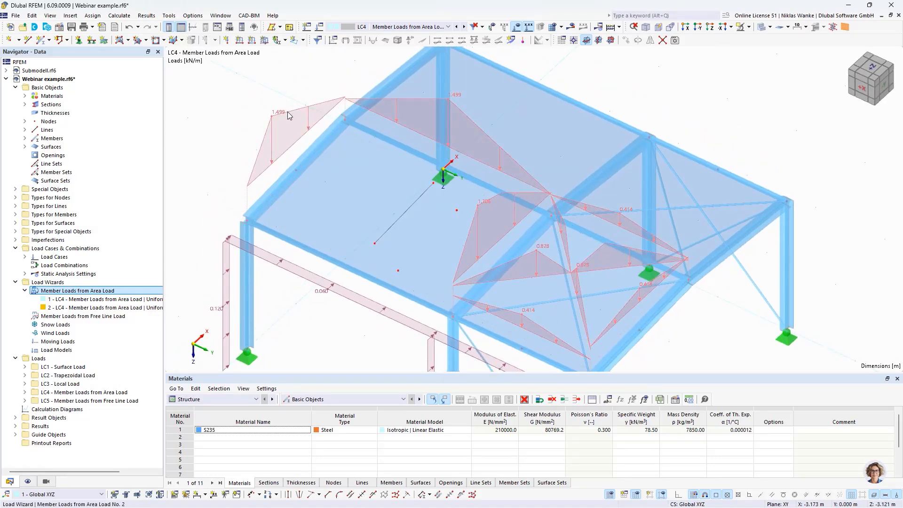
# Step: Set the absolute distance tolerance for nodes in line to 0.5 m in load wizard 2 and regenerate its loads
pyautogui.doubleClick(323, 128)
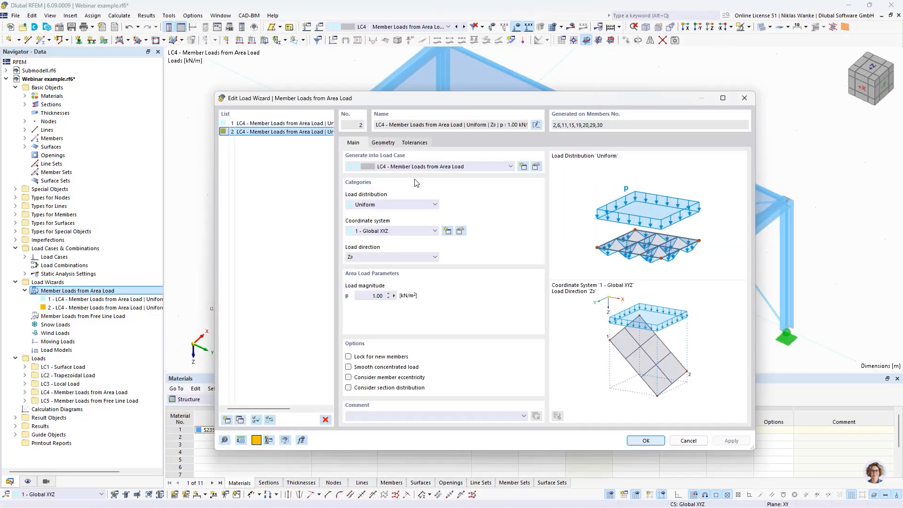
pyautogui.click(418, 145)
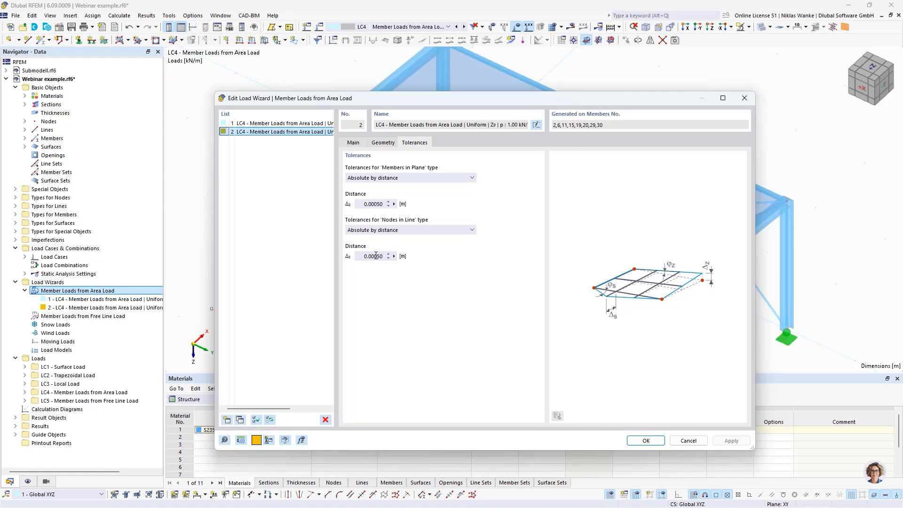
pyautogui.click(361, 256)
pyautogui.write('0,5')
pyautogui.click(373, 204)
pyautogui.moveTo(371, 256); pyautogui.dragTo(362, 256)
pyautogui.click(646, 440)
# Step: Examine the load distribution areas of load wizard 2 from several angles, including along the edge member near inner corner node 18
pyautogui.moveTo(381, 310); pyautogui.dragTo(418, 329, button='middle')
pyautogui.click(447, 235)
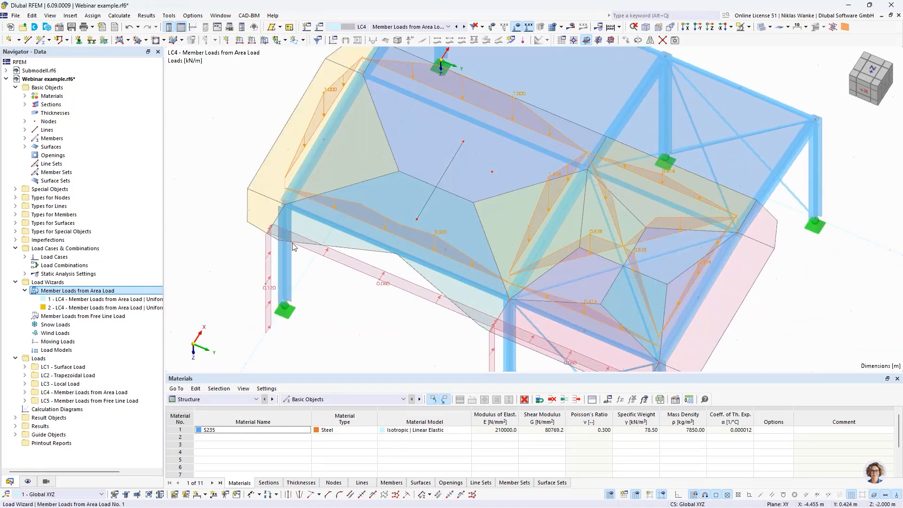
pyautogui.moveTo(270, 215); pyautogui.dragTo(336, 238, button='middle')
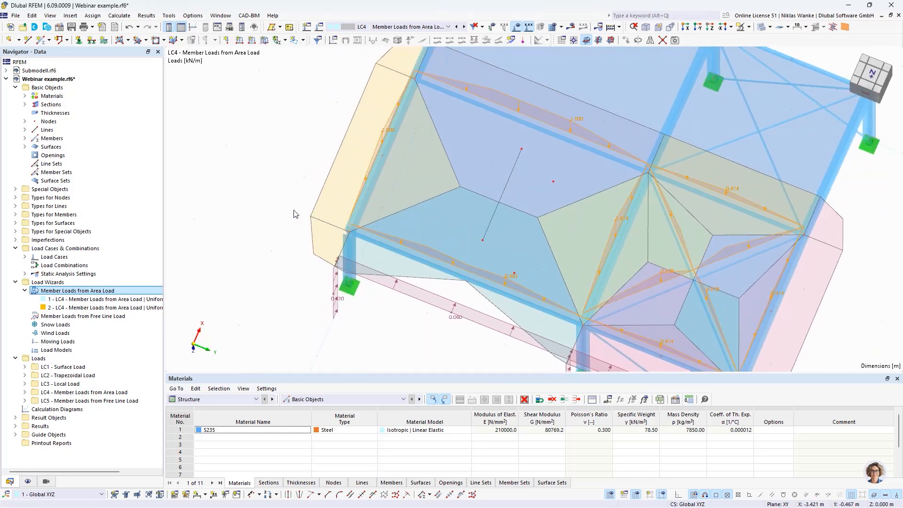
pyautogui.moveTo(341, 181); pyautogui.dragTo(287, 205, button='middle')
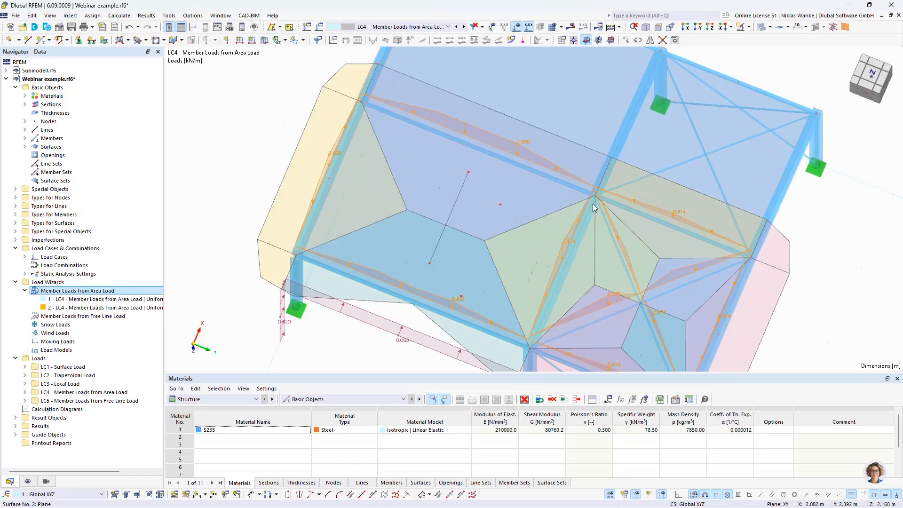
pyautogui.scroll(-1, 323, 317)
pyautogui.moveTo(329, 329)
pyautogui.keyDown('ctrl'); pyautogui.mouseDown(button='middle')
pyautogui.moveTo(338, 304)
pyautogui.moveTo(341, 319)
pyautogui.mouseUp(button='middle'); pyautogui.keyUp('ctrl')
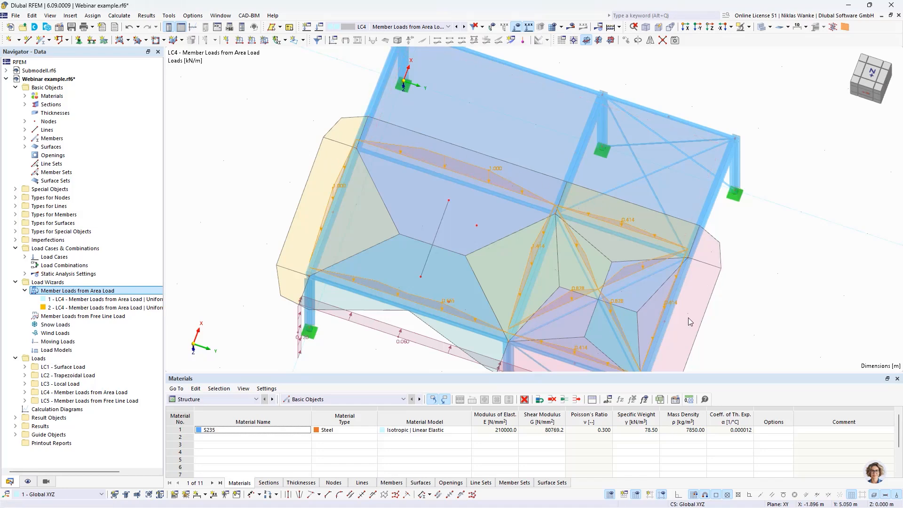
pyautogui.keyDown('ctrl'); pyautogui.moveTo(687, 244); pyautogui.dragTo(666, 280, button='middle'); pyautogui.keyUp('ctrl')
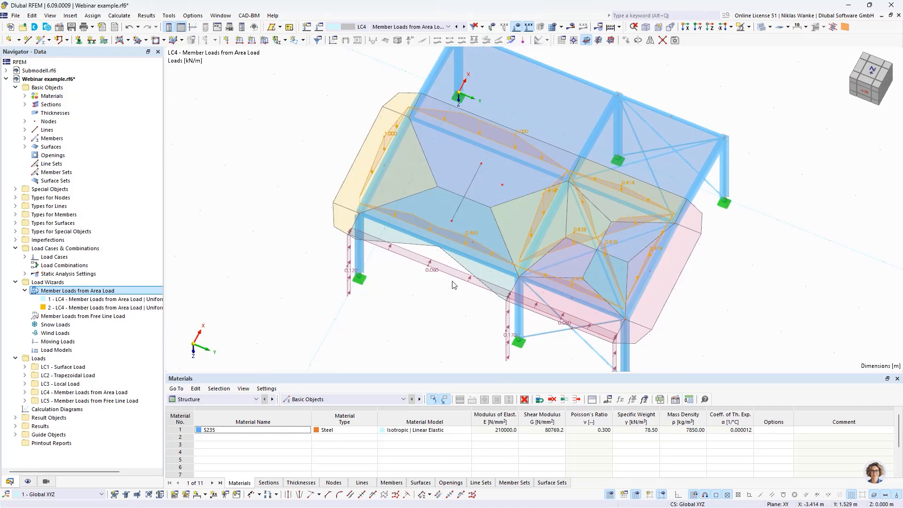
pyautogui.scroll(3, 442, 282)
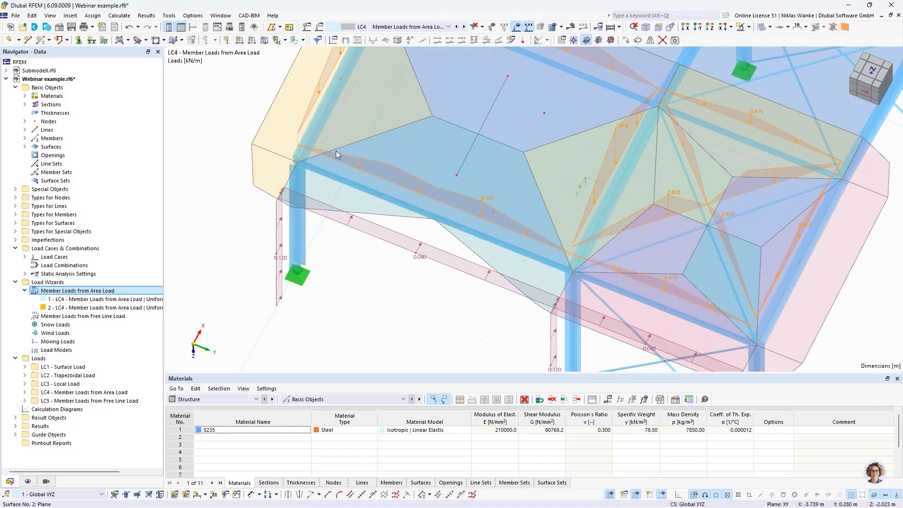
# Step: Reduce the distance tolerance for nodes in line of load wizard 2 and regenerate its loads
pyautogui.doubleClick(465, 226)
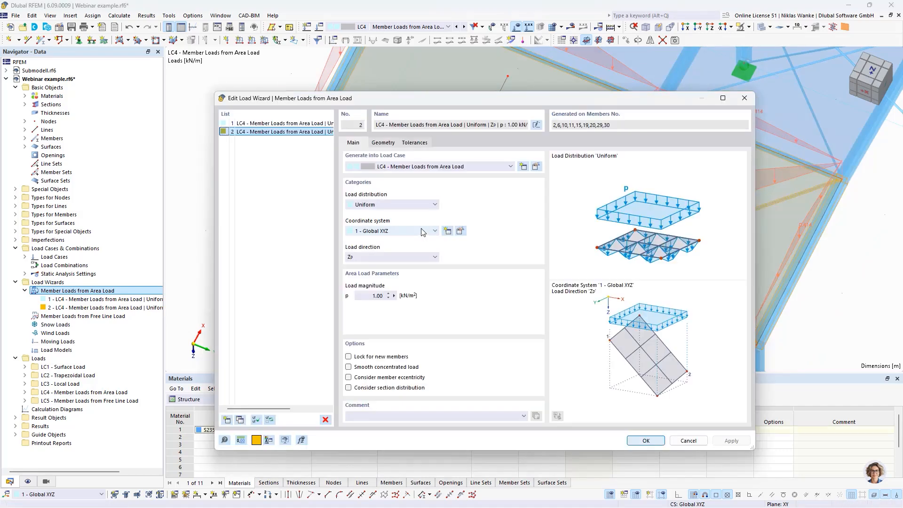
pyautogui.click(414, 143)
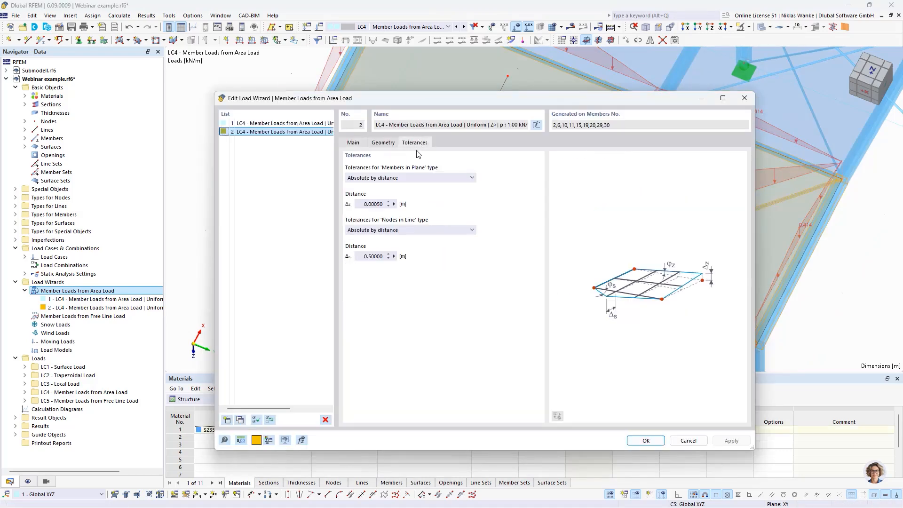
pyautogui.click(372, 257)
pyautogui.press('BackSpace')
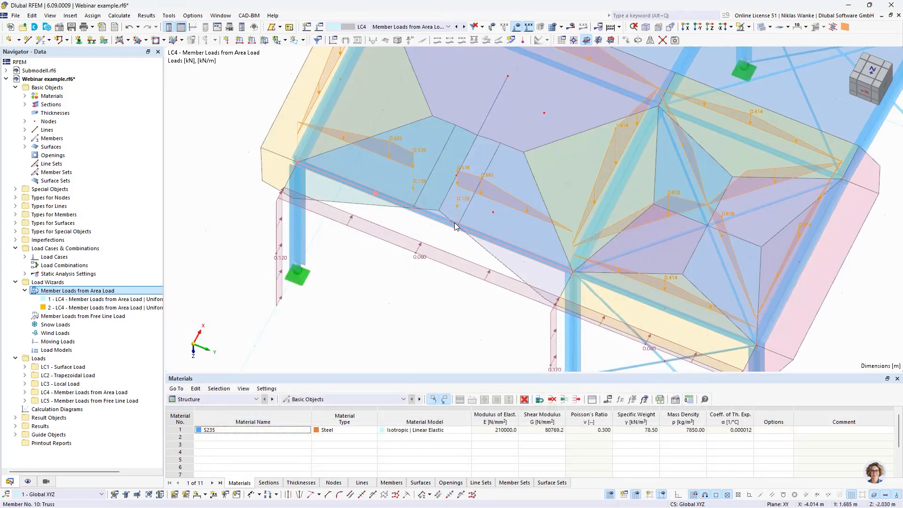
# Step: Enable smoothing of concentrated loads for load wizard 2 and regenerate its member loads
pyautogui.scroll(4, 437, 220)
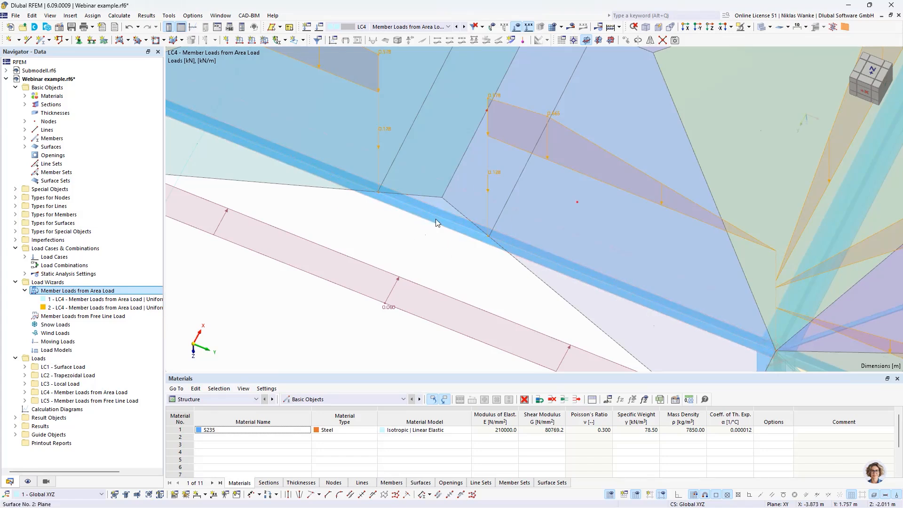
pyautogui.moveTo(379, 256); pyautogui.dragTo(439, 301, button='middle')
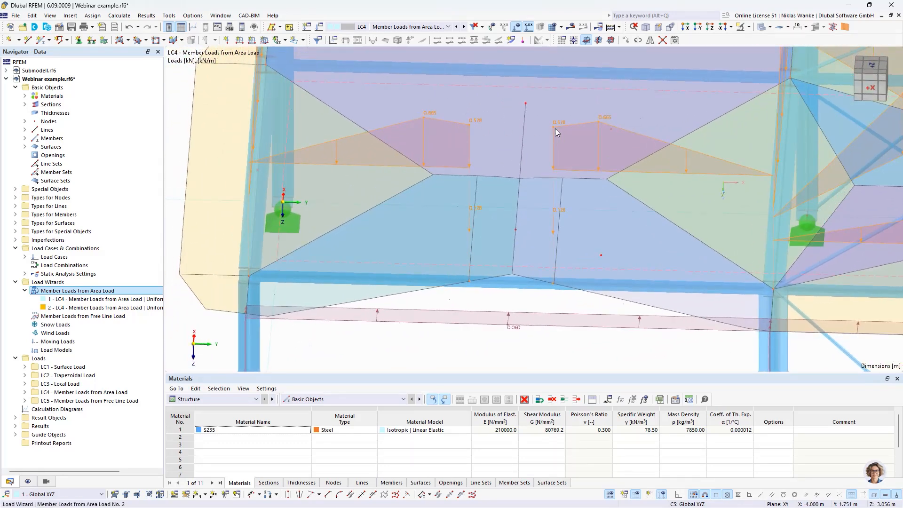
pyautogui.scroll(-2, 513, 314)
pyautogui.moveTo(506, 296); pyautogui.dragTo(459, 284, button='middle')
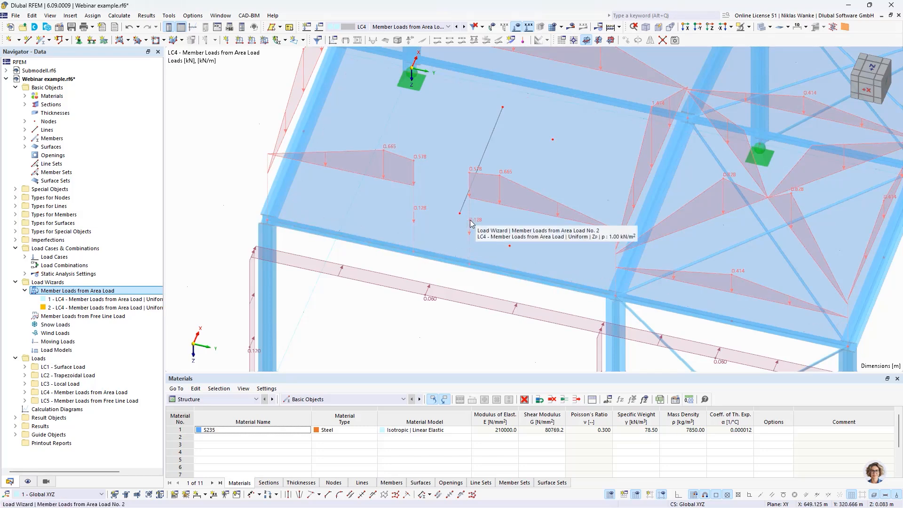
pyautogui.click(507, 176)
pyautogui.doubleClick(441, 193)
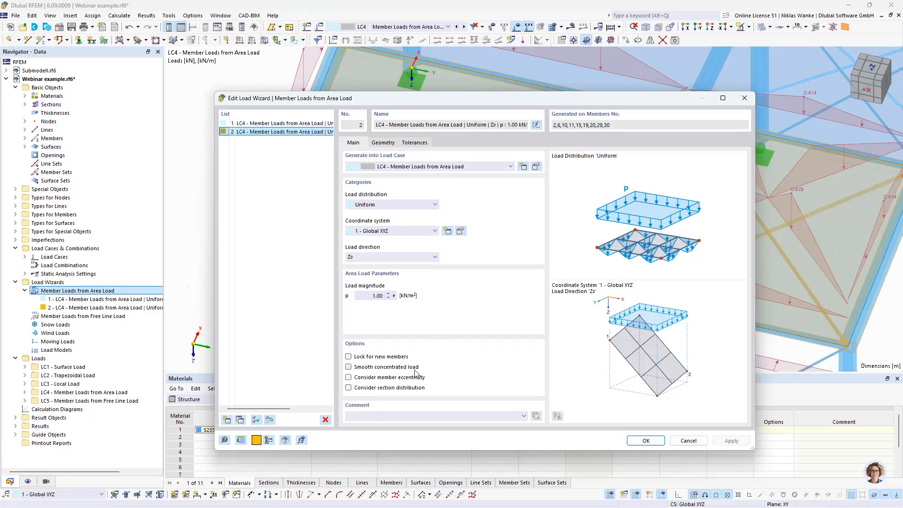
pyautogui.moveTo(625, 100); pyautogui.dragTo(608, 273)
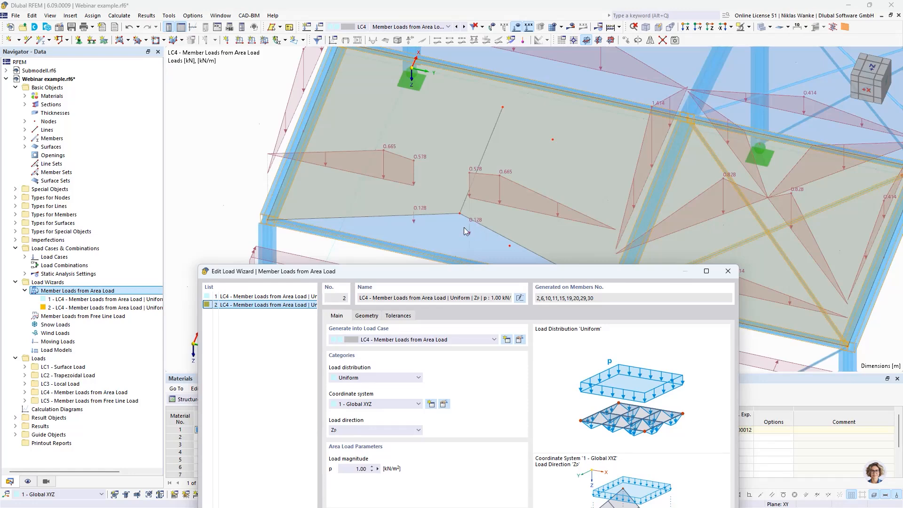
pyautogui.moveTo(473, 273); pyautogui.dragTo(507, 112)
pyautogui.click(366, 380)
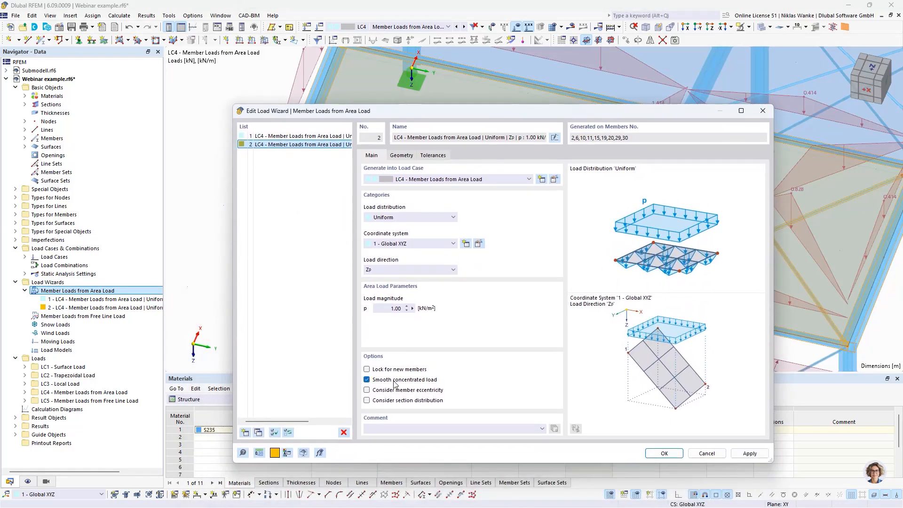
pyautogui.click(663, 453)
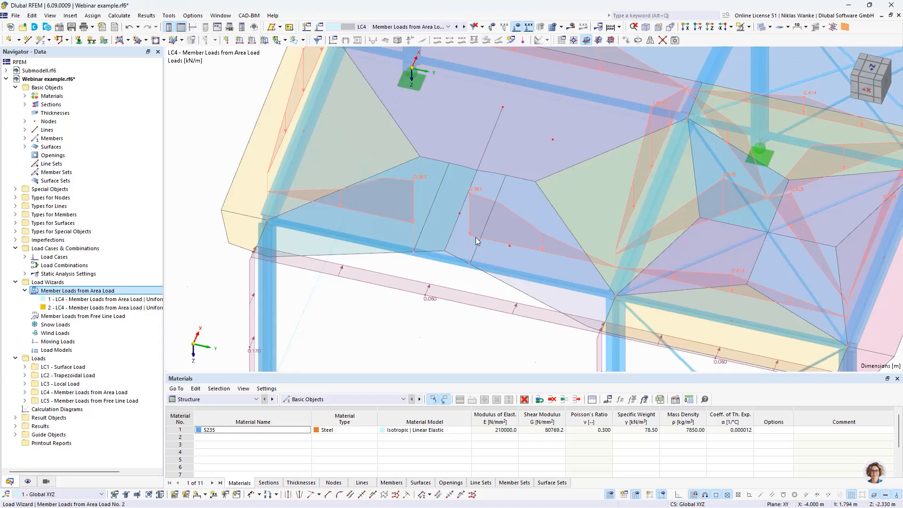
# Step: Disable smoothing of concentrated loads for load wizard 2 and regenerate its member loads
pyautogui.doubleClick(478, 187)
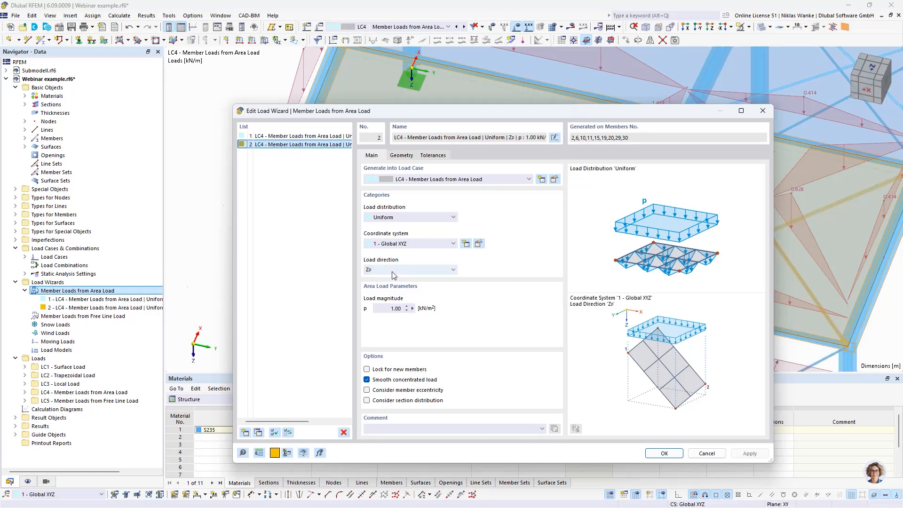
pyautogui.click(664, 453)
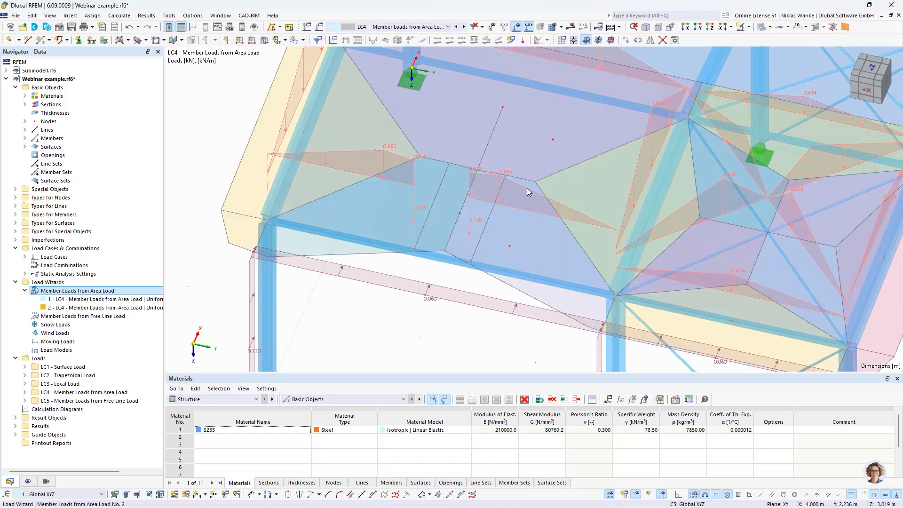
# Step: Review the tolerances, boundary geometry and main load settings of area load wizard 2 against the generated loads in the model
pyautogui.doubleClick(404, 152)
pyautogui.click(433, 156)
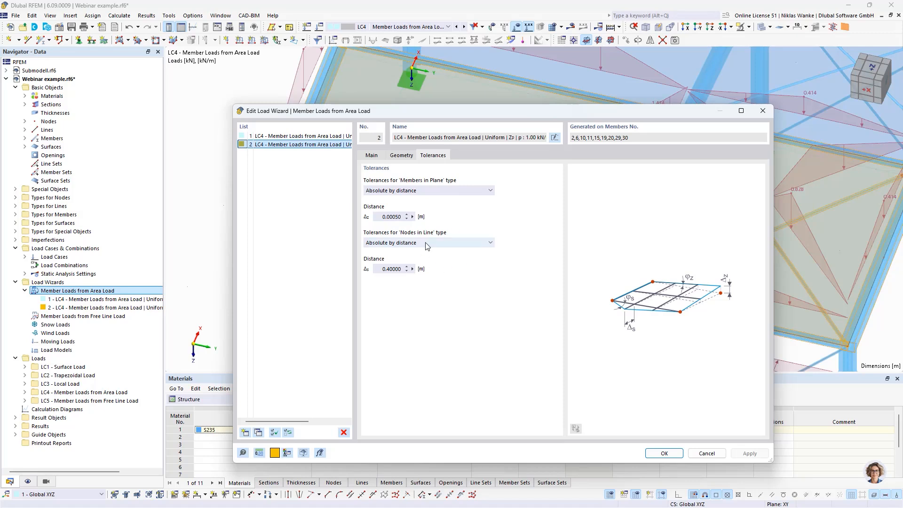
pyautogui.click(384, 216)
pyautogui.moveTo(688, 111); pyautogui.dragTo(663, 302)
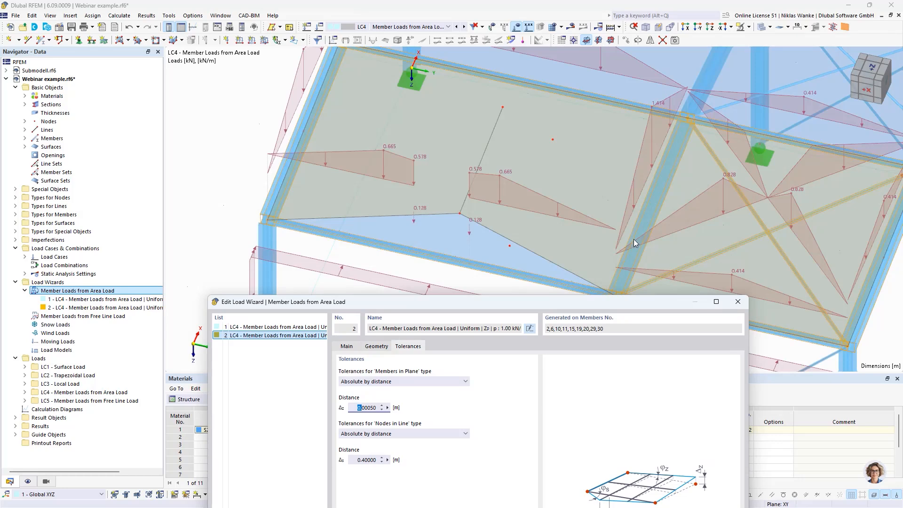
pyautogui.moveTo(626, 296); pyautogui.dragTo(771, 320)
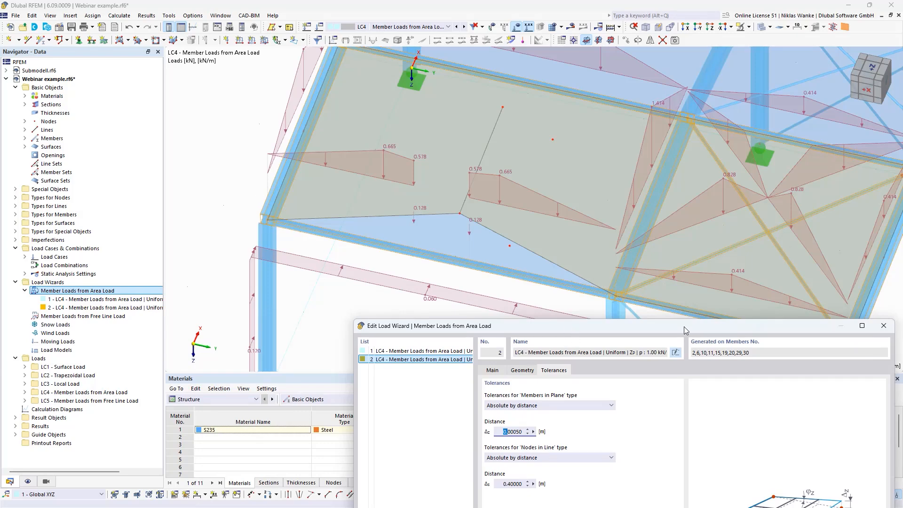
pyautogui.moveTo(684, 326); pyautogui.dragTo(596, 138)
pyautogui.moveTo(412, 242); pyautogui.dragTo(471, 246)
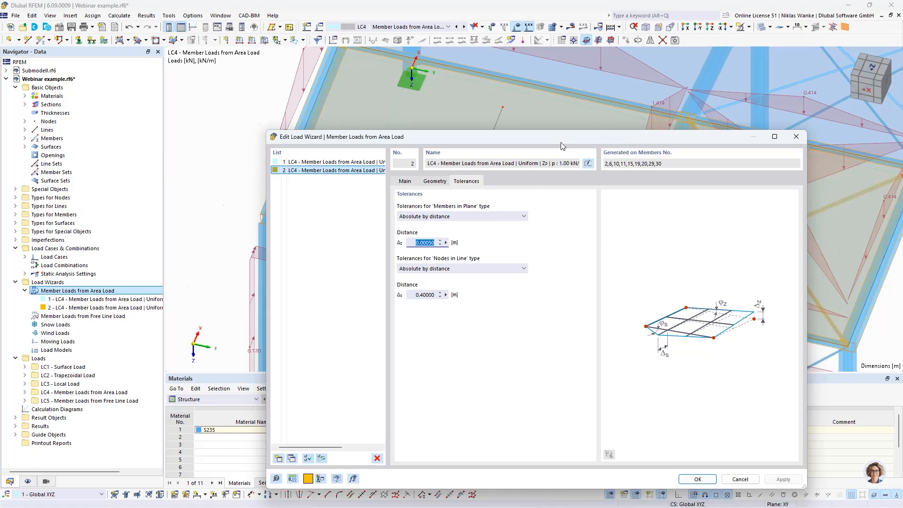
pyautogui.moveTo(560, 141); pyautogui.dragTo(520, 79)
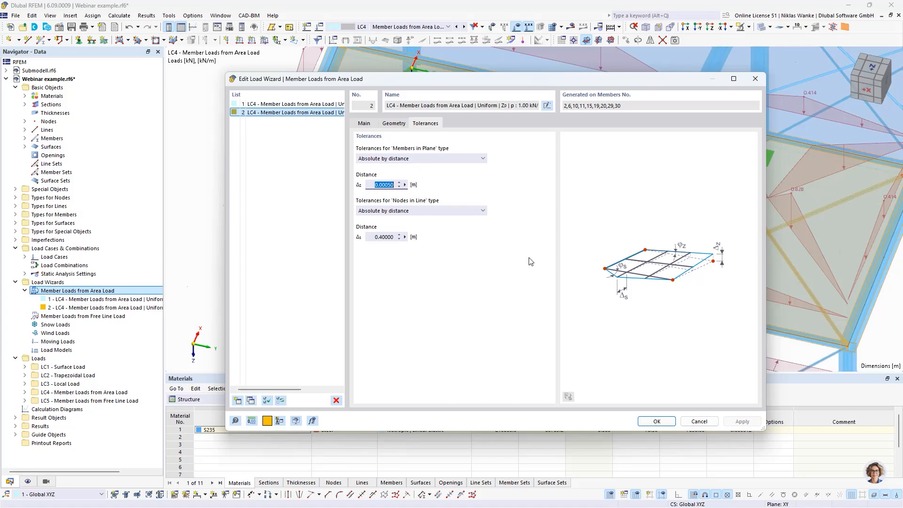
pyautogui.click(398, 123)
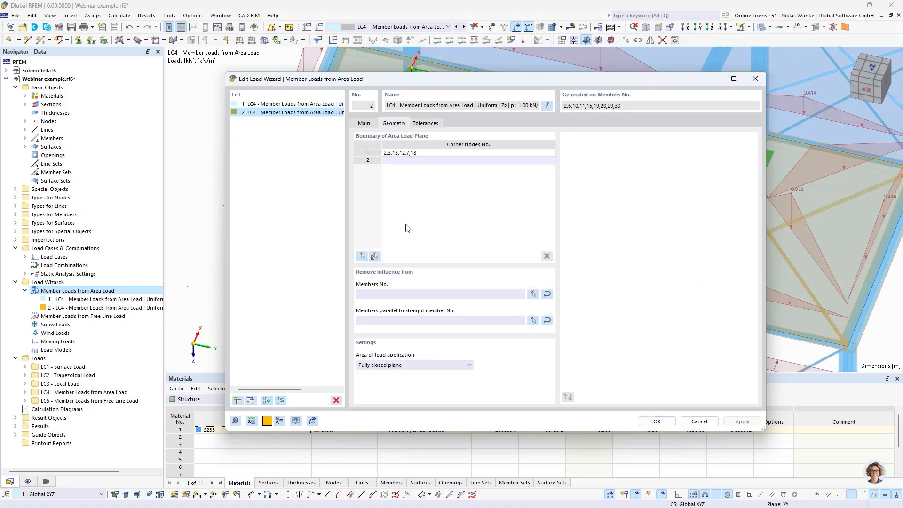
pyautogui.click(369, 125)
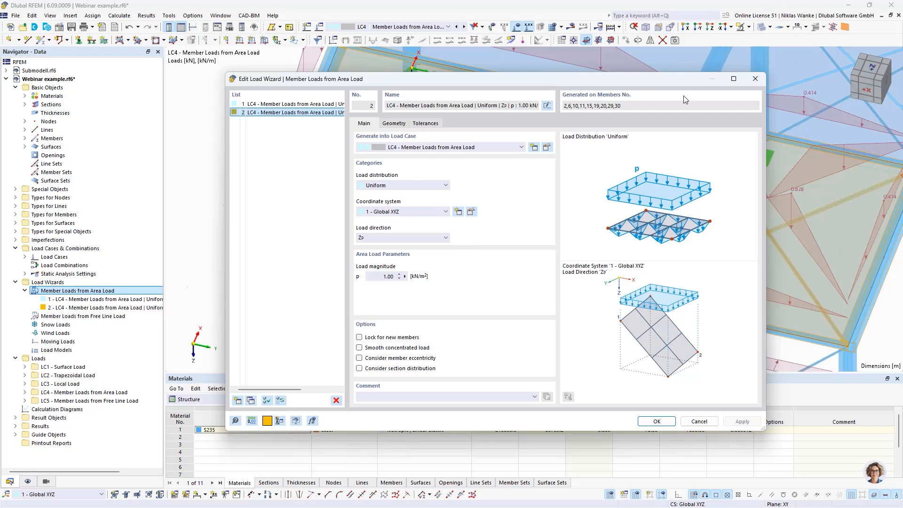
pyautogui.click(762, 79)
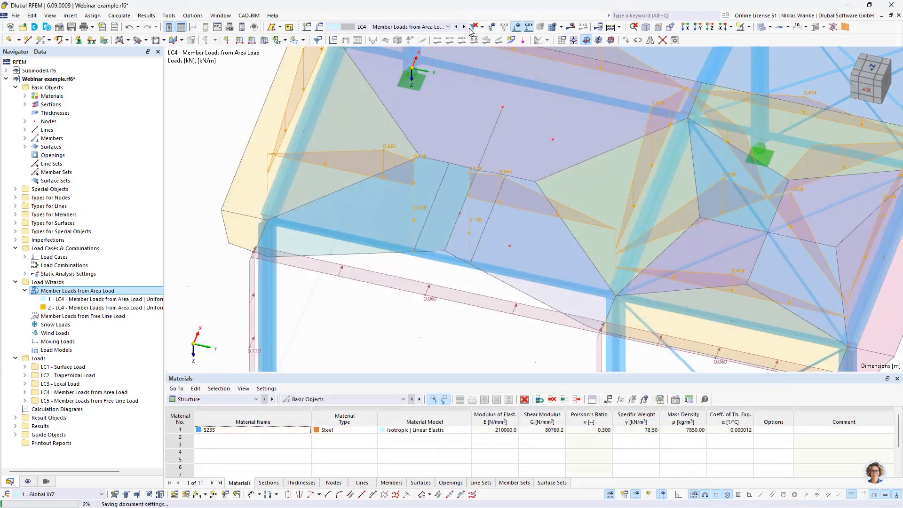
# Step: Create a Member Loads from Free Line Load wizard in LC5 with global Z direction on projected length and magnitude 1.000 kN/m
pyautogui.click(464, 27)
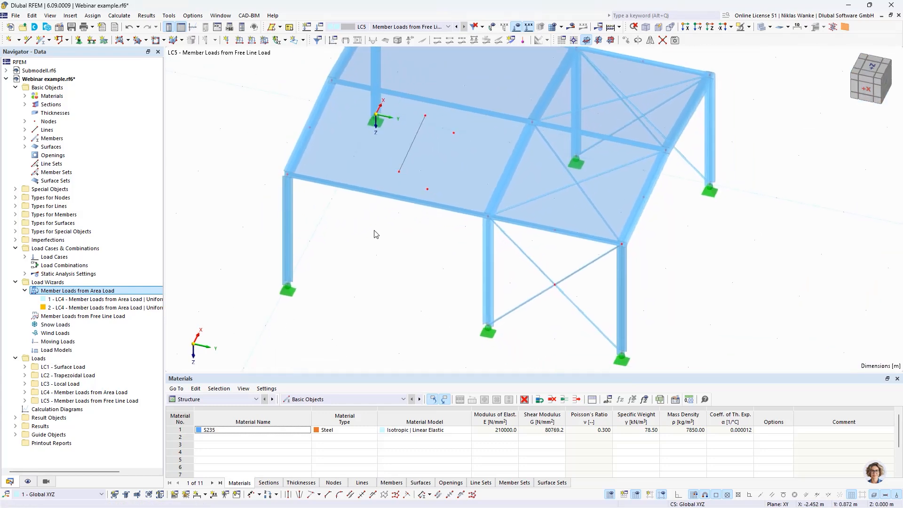
pyautogui.click(103, 316)
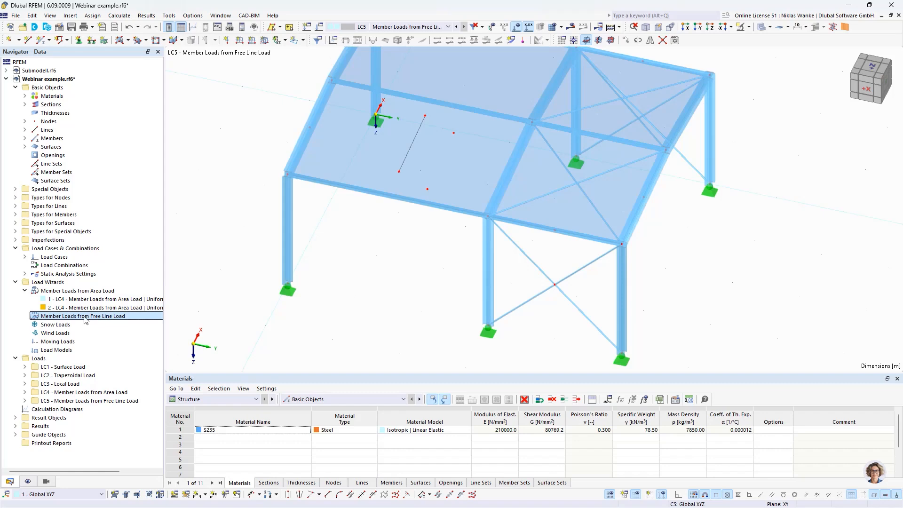
pyautogui.rightClick(85, 320)
pyautogui.click(136, 334)
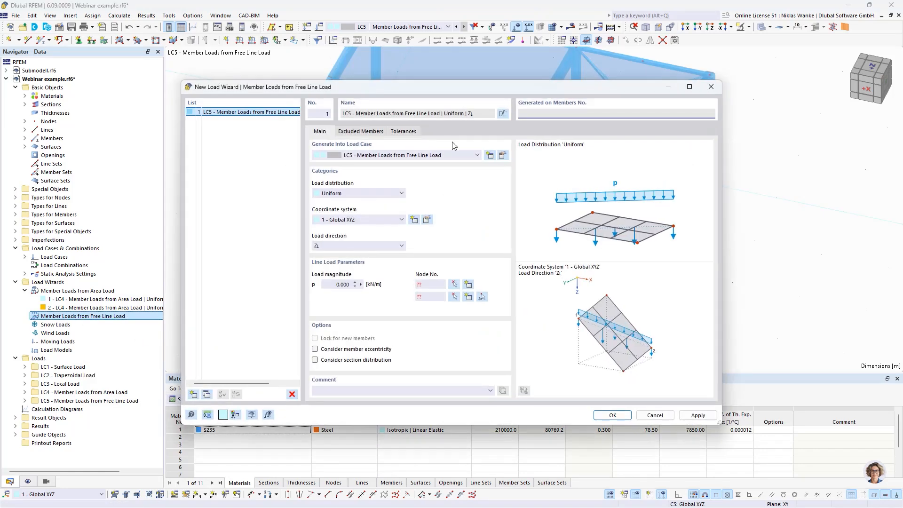
pyautogui.moveTo(458, 87); pyautogui.dragTo(477, 76)
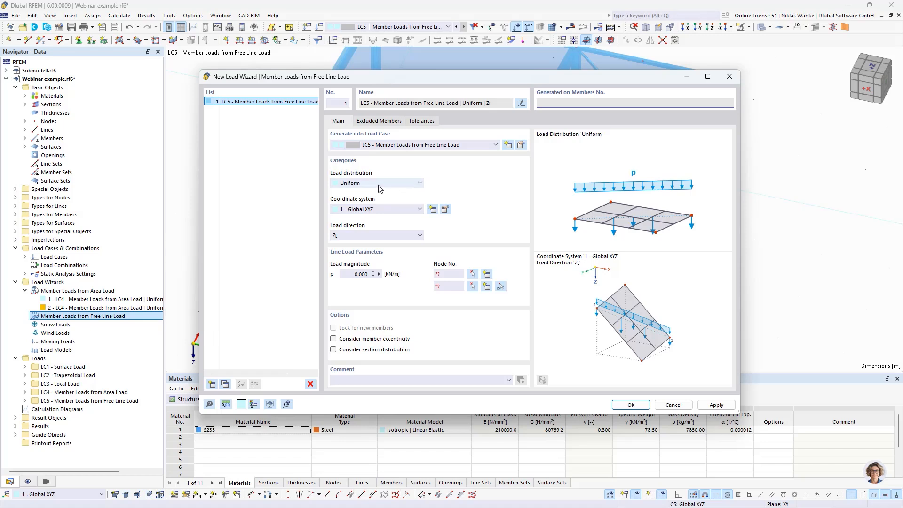
pyautogui.click(362, 236)
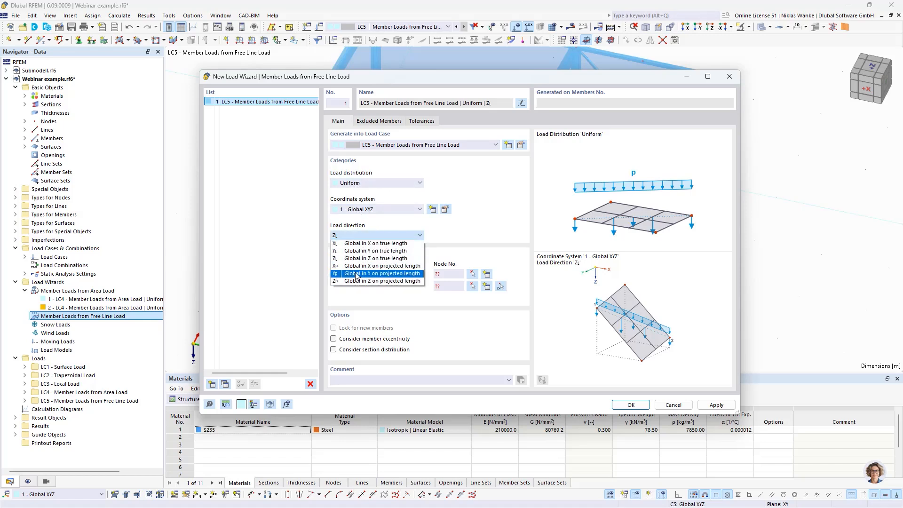
pyautogui.click(362, 281)
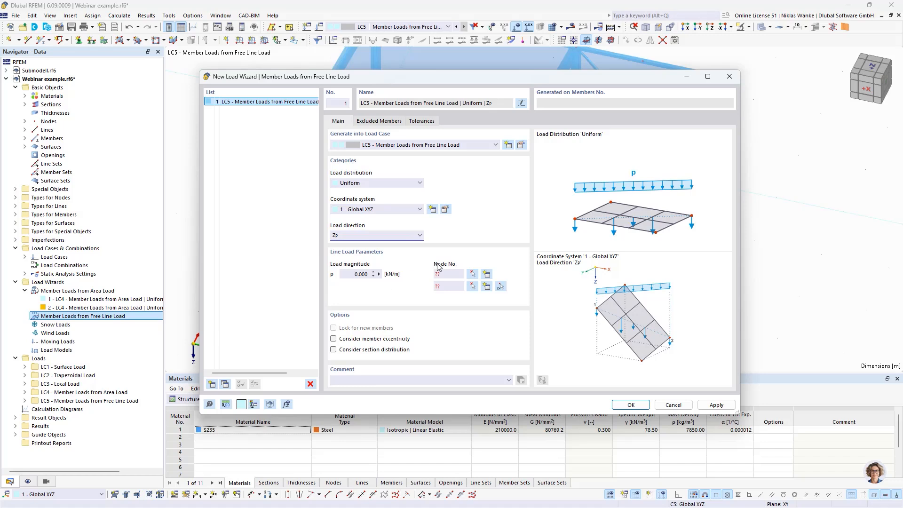
pyautogui.click(357, 274)
pyautogui.write('1')
# Step: Define the load line across the front roof half between edge nodes 25 and 24, then generate the member loads
pyautogui.click(501, 287)
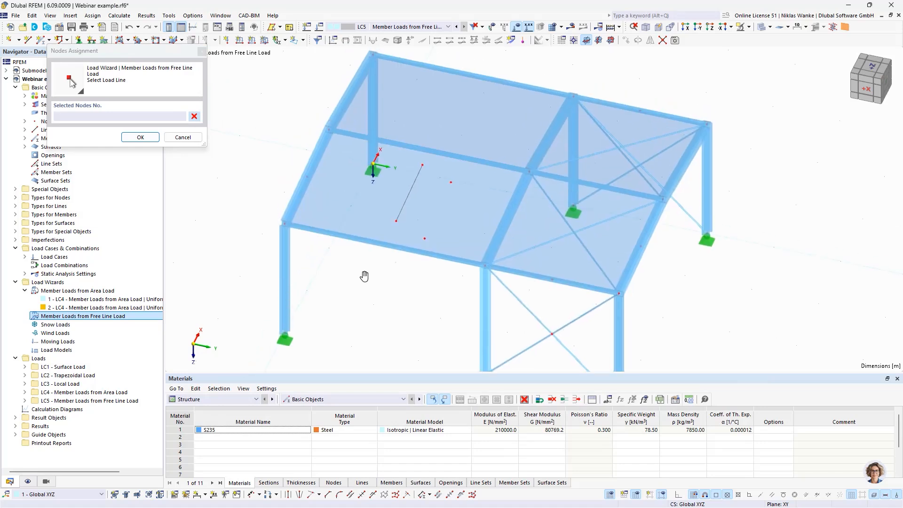
pyautogui.scroll(-1, 364, 276)
pyautogui.moveTo(364, 276)
pyautogui.mouseDown(button='middle')
pyautogui.moveTo(365, 254)
pyautogui.moveTo(365, 281)
pyautogui.mouseUp(button='middle')
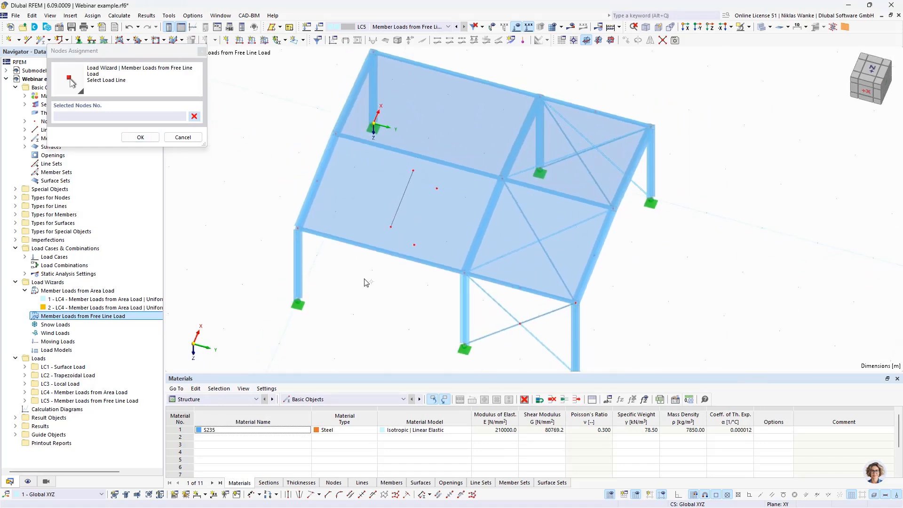
pyautogui.click(317, 180)
pyautogui.click(593, 255)
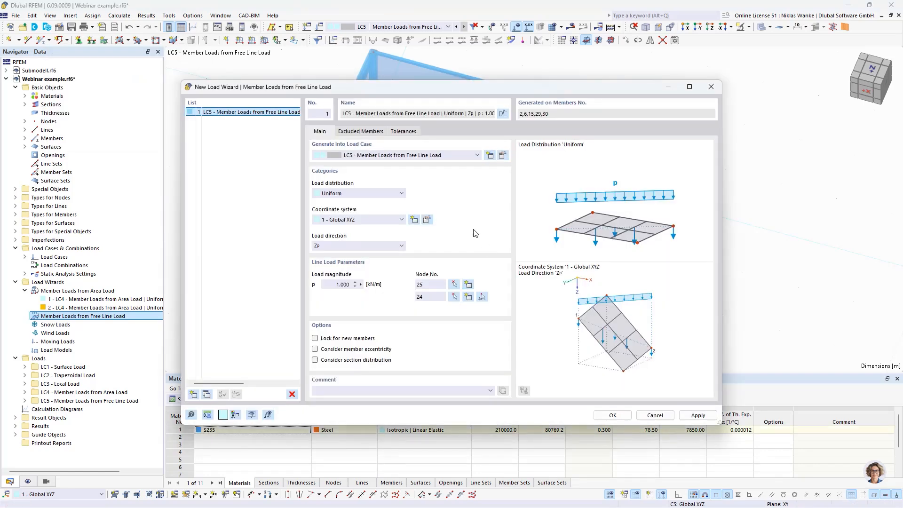
pyautogui.moveTo(492, 92); pyautogui.dragTo(518, 310)
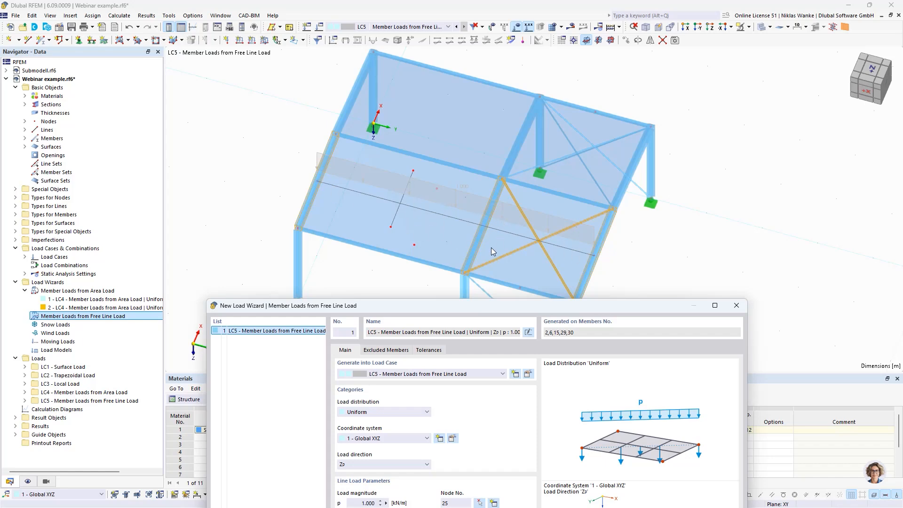
pyautogui.moveTo(510, 305); pyautogui.dragTo(504, 107)
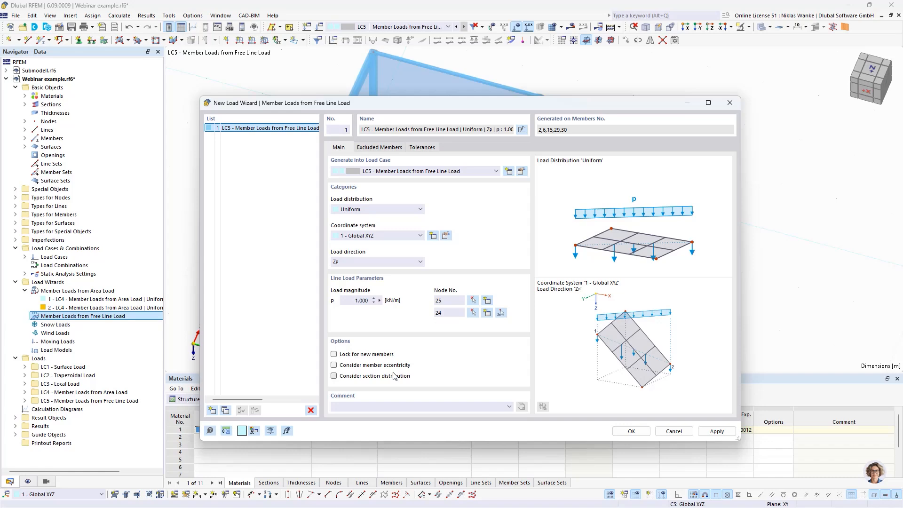
pyautogui.click(632, 431)
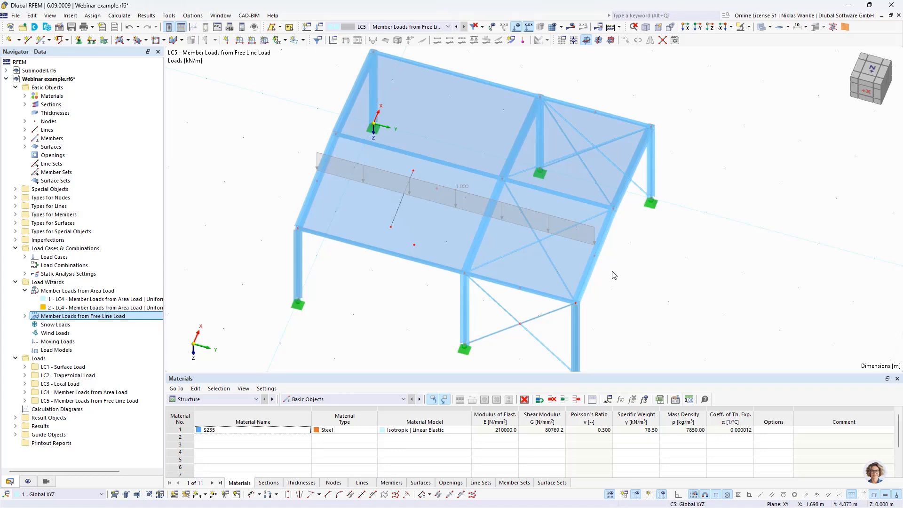
# Step: Display the generated member loads of the free line load wizard separately and inspect them on the roof members
pyautogui.scroll(1, 612, 273)
pyautogui.keyDown('ctrl'); pyautogui.moveTo(603, 284); pyautogui.dragTo(573, 293, button='middle'); pyautogui.keyUp('ctrl')
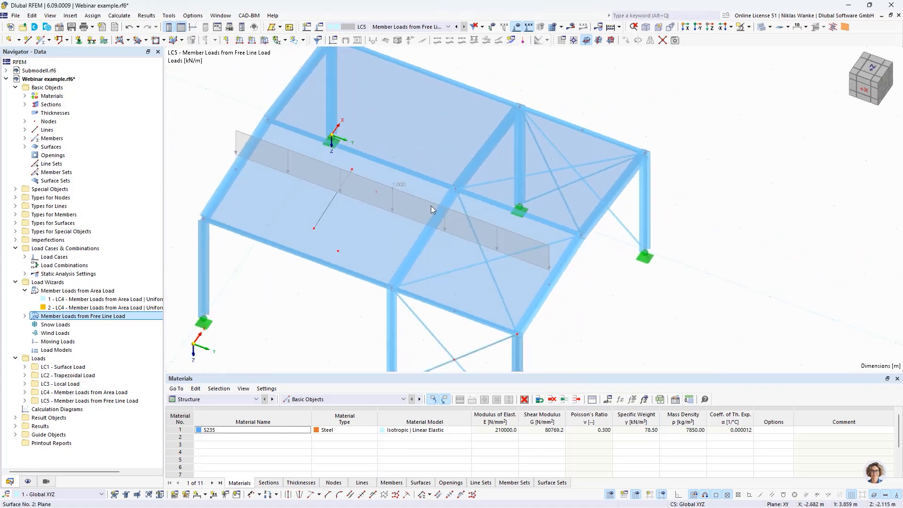
pyautogui.rightClick(396, 185)
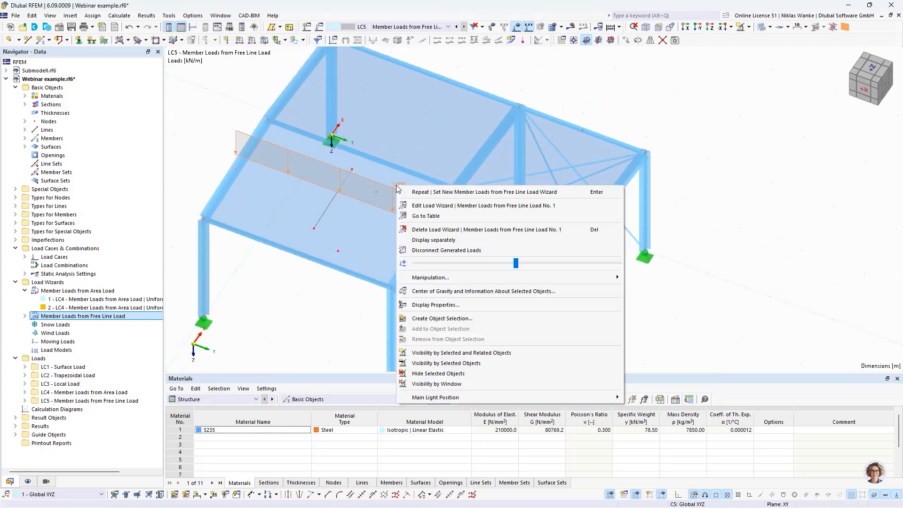
pyautogui.click(433, 239)
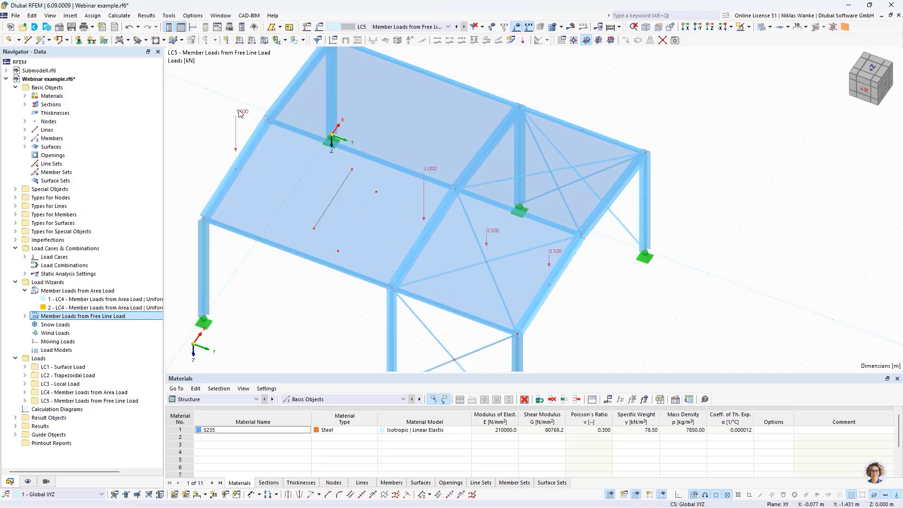
pyautogui.moveTo(331, 298); pyautogui.dragTo(399, 301, button='middle')
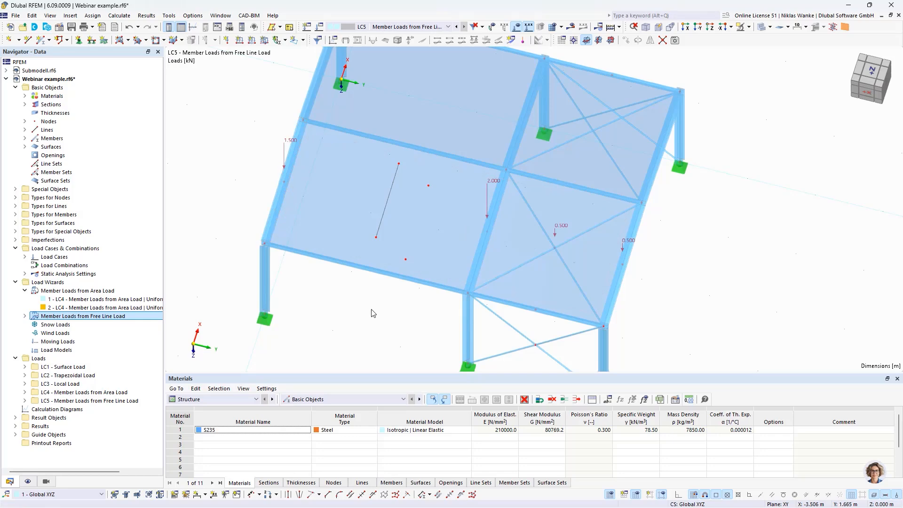
pyautogui.keyDown('ctrl'); pyautogui.moveTo(399, 323); pyautogui.dragTo(396, 290, button='middle'); pyautogui.keyUp('ctrl')
pyautogui.scroll(-1, 395, 289)
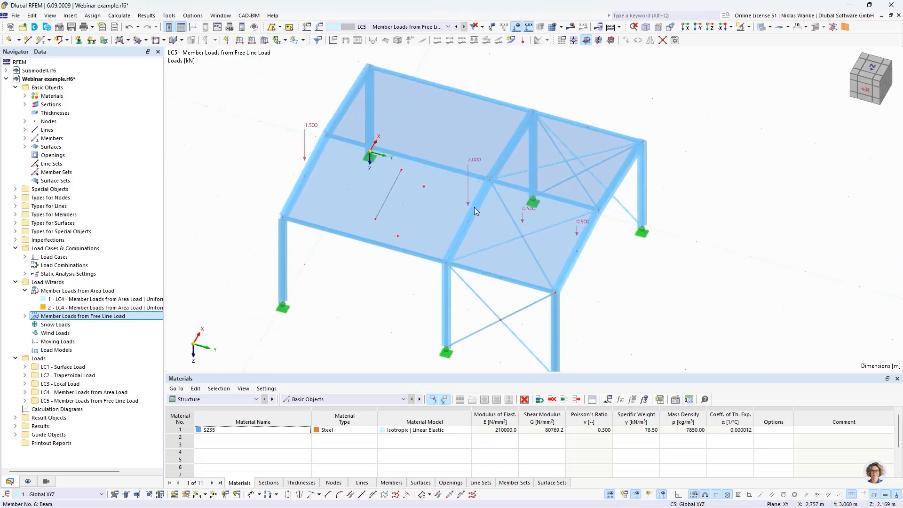
# Step: Check the distance tolerances for members in plane and nodes in line of the free line load wizard
pyautogui.doubleClick(397, 178)
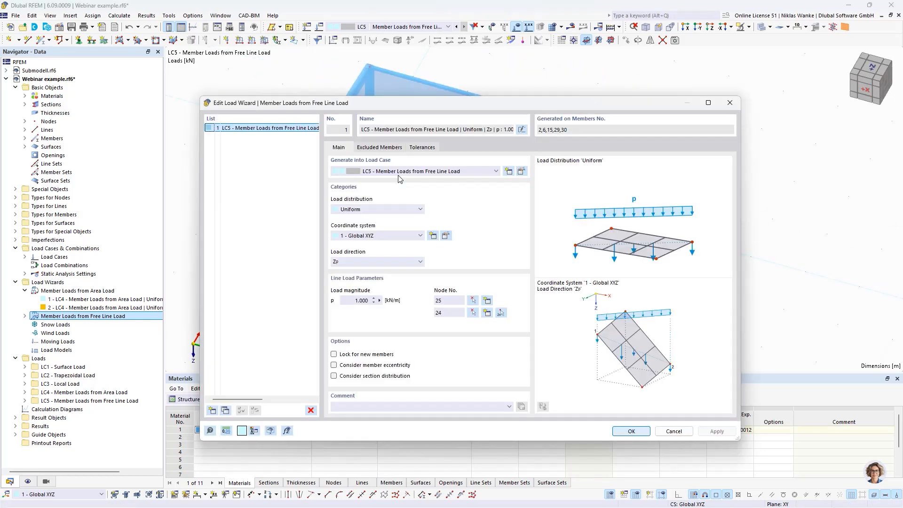
pyautogui.click(429, 147)
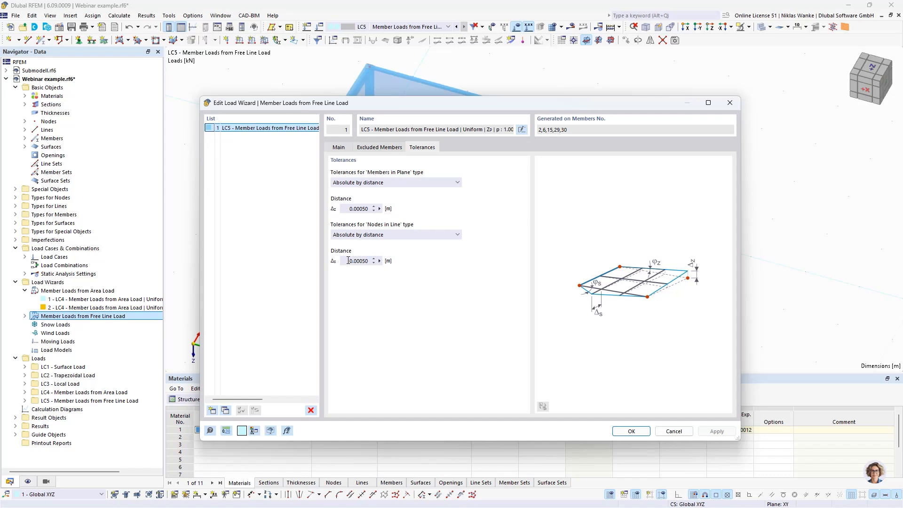
pyautogui.moveTo(347, 260); pyautogui.dragTo(373, 261)
pyautogui.click(730, 102)
# Step: Exclude the two crossing roof bracing members 29 and 30 from the LC5 free line load wizard and regenerate the member loads
pyautogui.scroll(3, 577, 250)
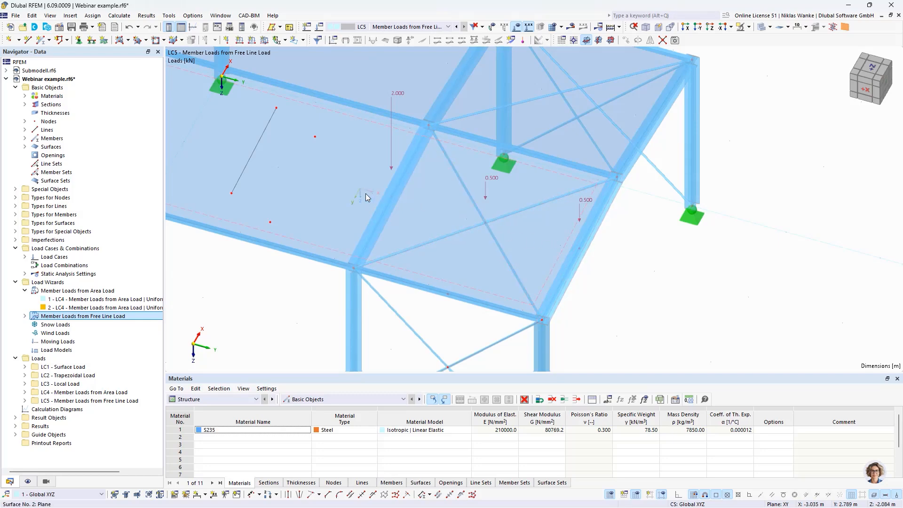
pyautogui.scroll(-1, 365, 193)
pyautogui.moveTo(415, 211); pyautogui.dragTo(509, 247, button='middle')
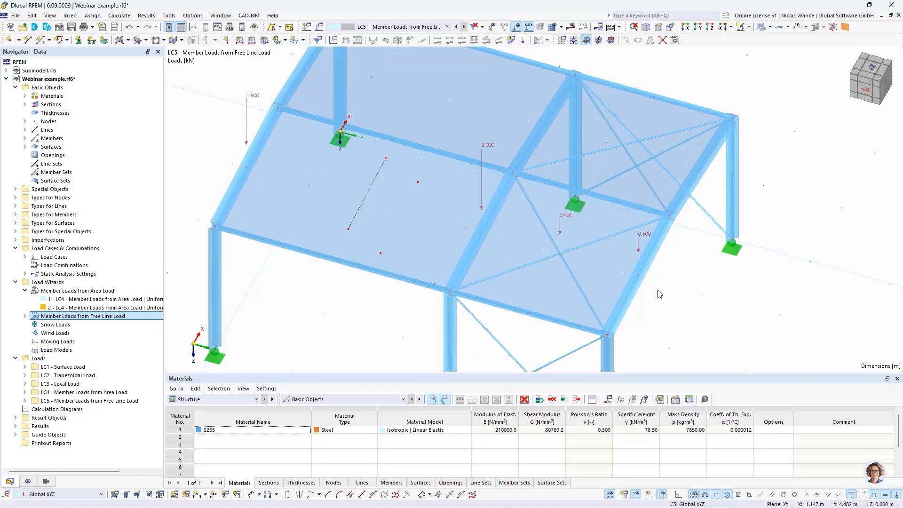
pyautogui.doubleClick(638, 237)
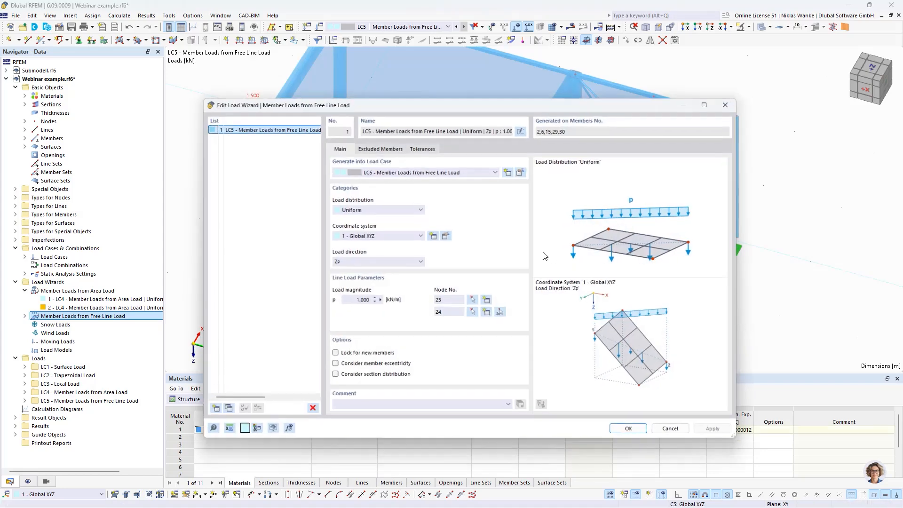
pyautogui.click(380, 149)
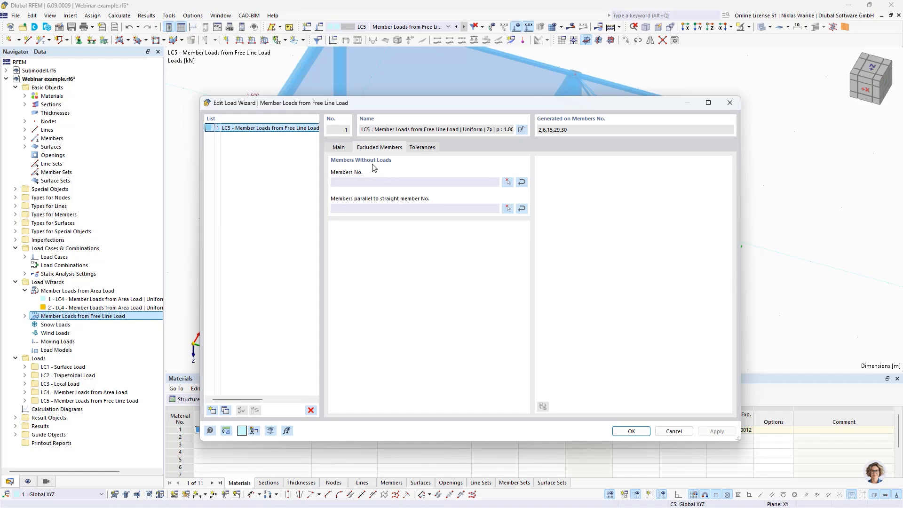
pyautogui.click(507, 182)
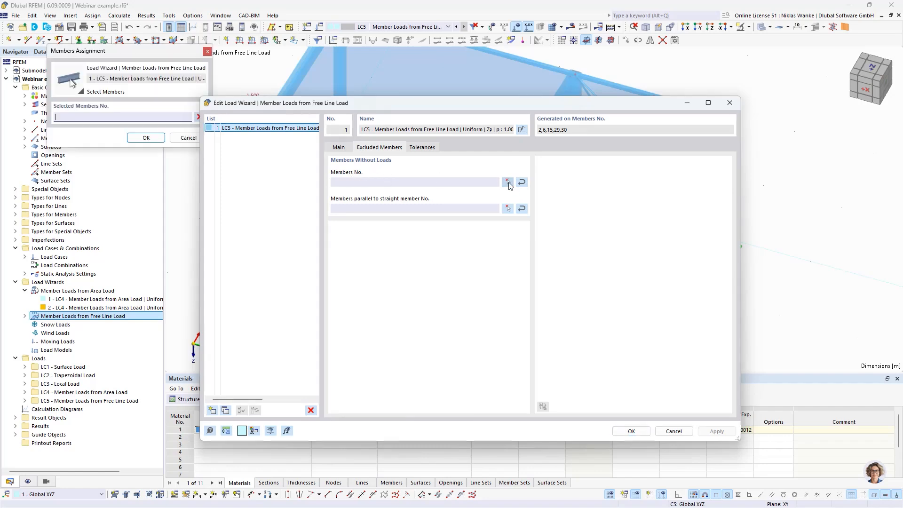
pyautogui.scroll(2, 472, 251)
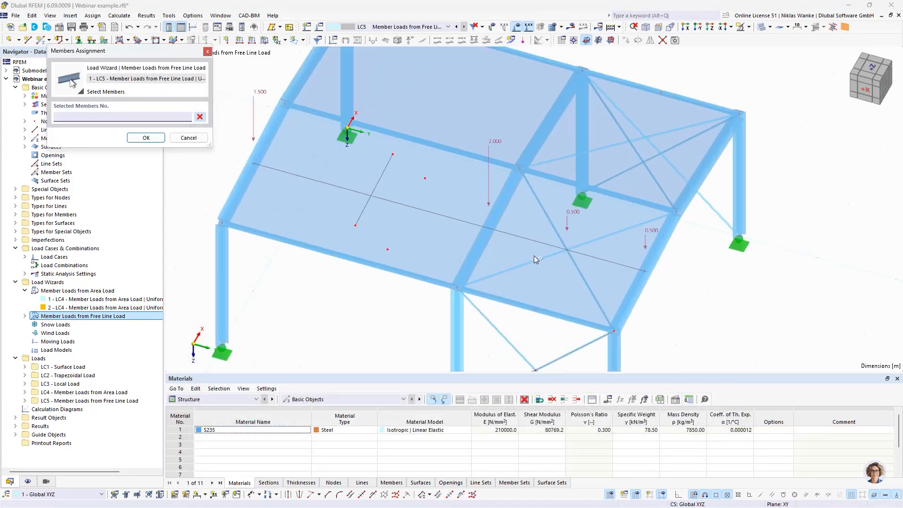
pyautogui.click(542, 258)
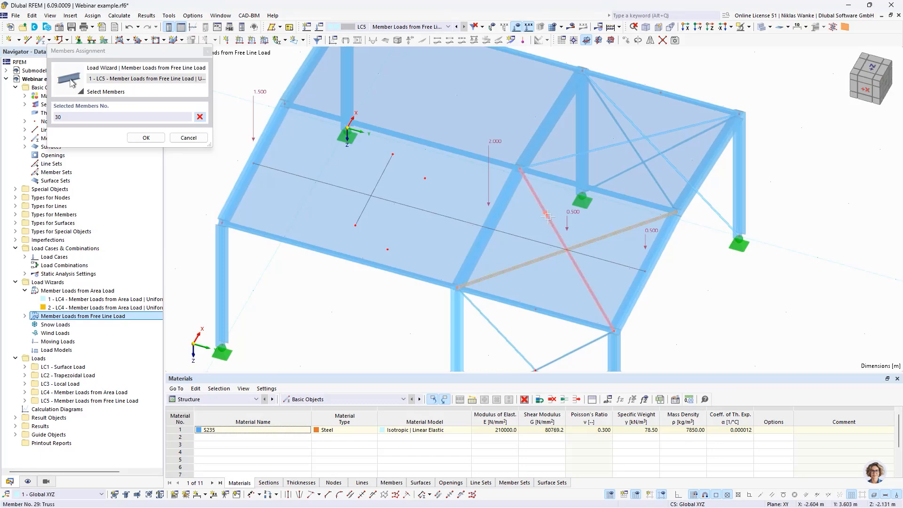
pyautogui.click(559, 235)
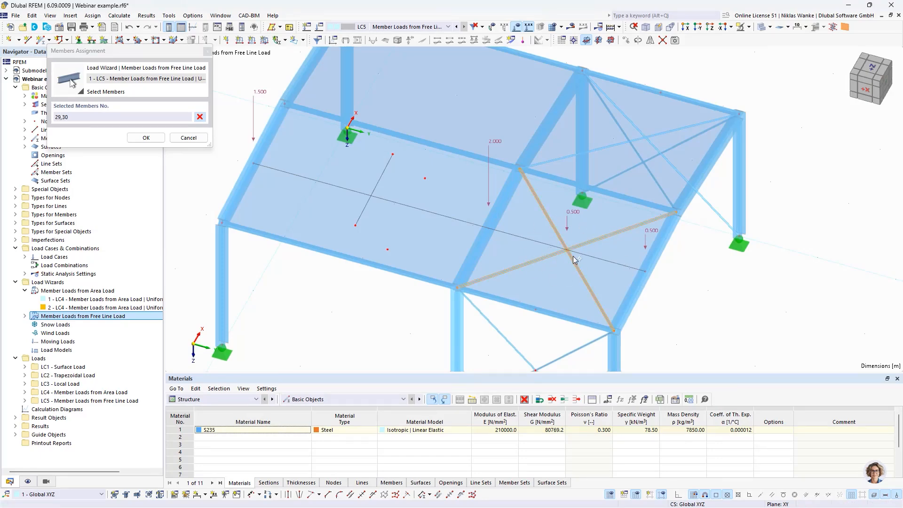
pyautogui.click(145, 137)
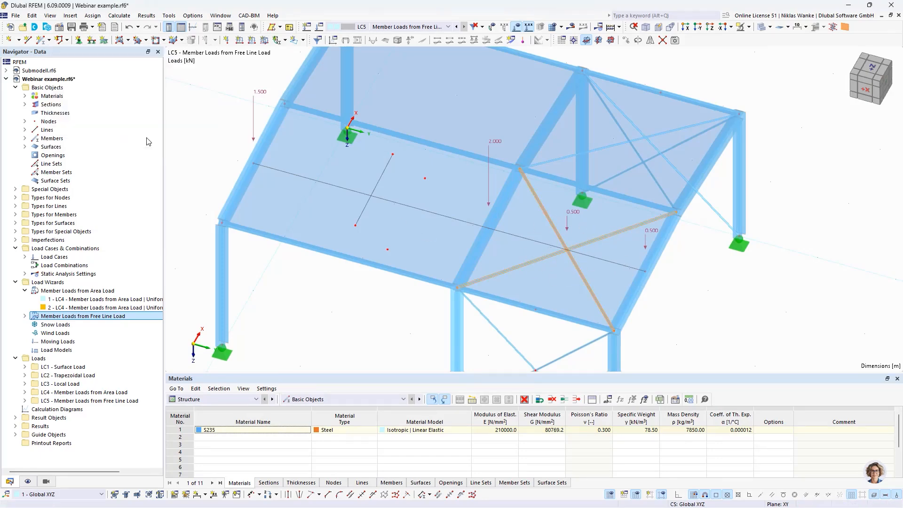
pyautogui.click(631, 431)
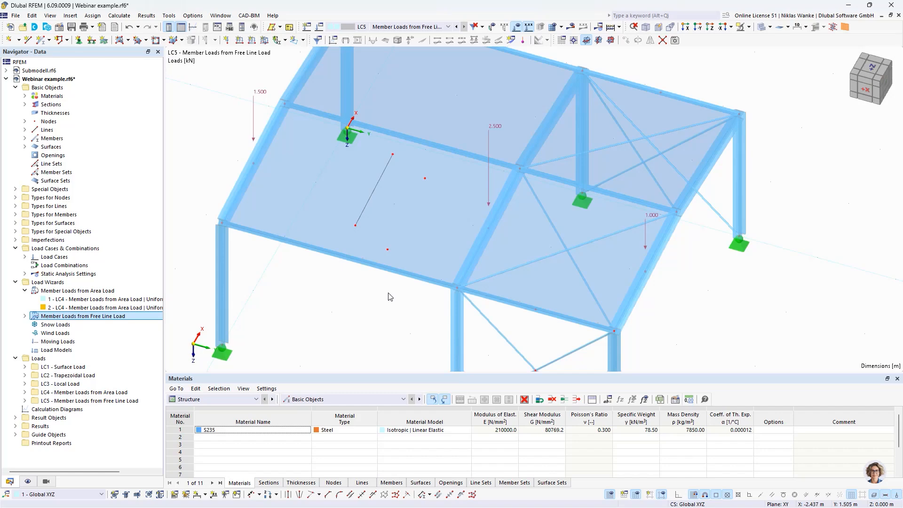
pyautogui.scroll(-3, 390, 294)
pyautogui.moveTo(390, 294); pyautogui.dragTo(413, 268, button='middle')
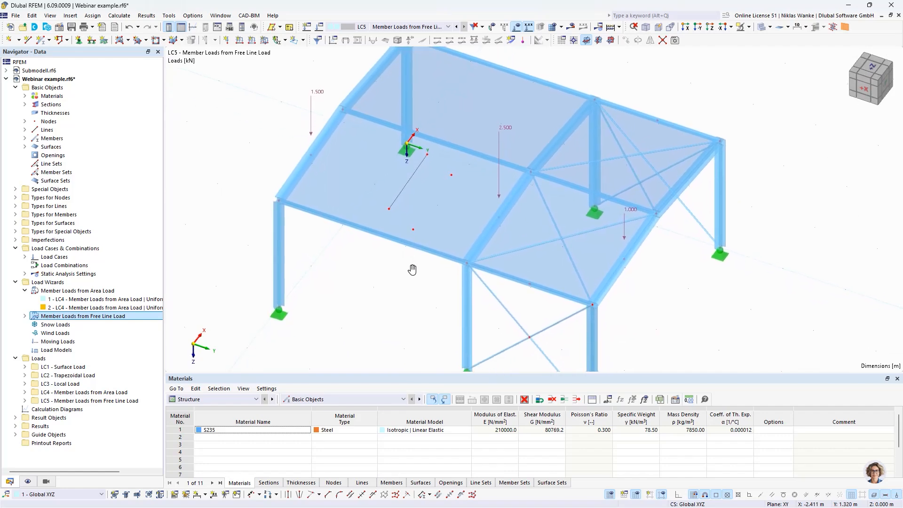
pyautogui.scroll(-2, 415, 278)
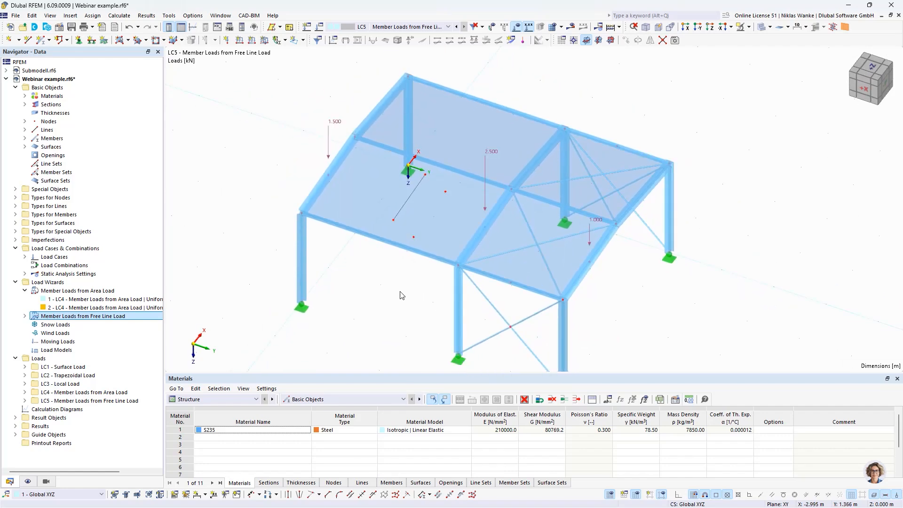